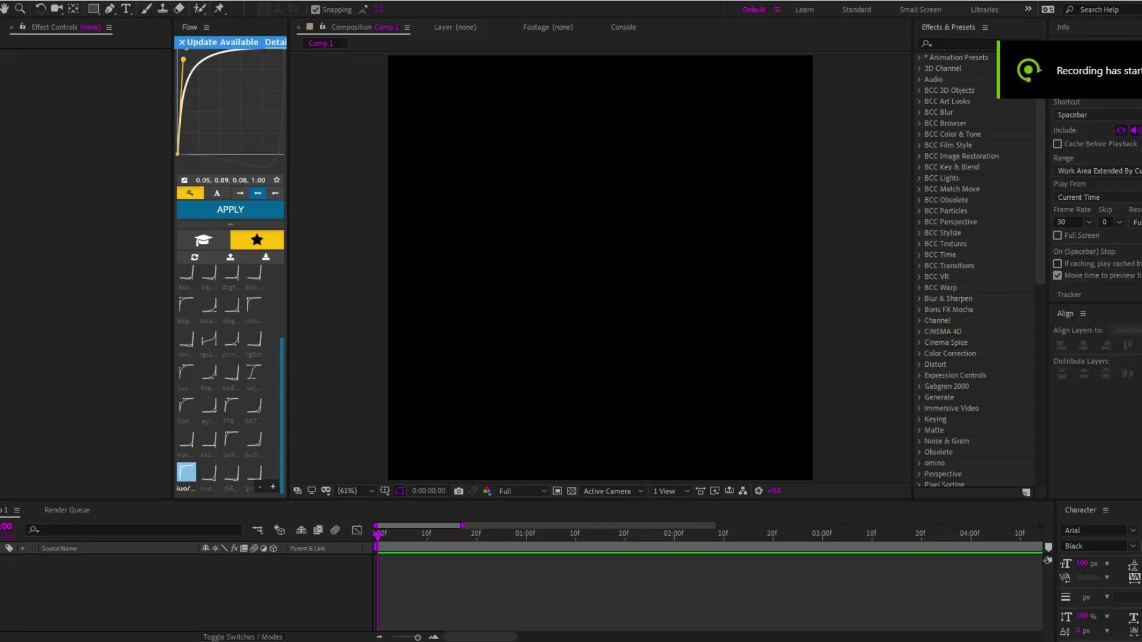
Glance at the Discord call, then show the Layer > New submenu for the empty Comp 1
key("alt+Tab")
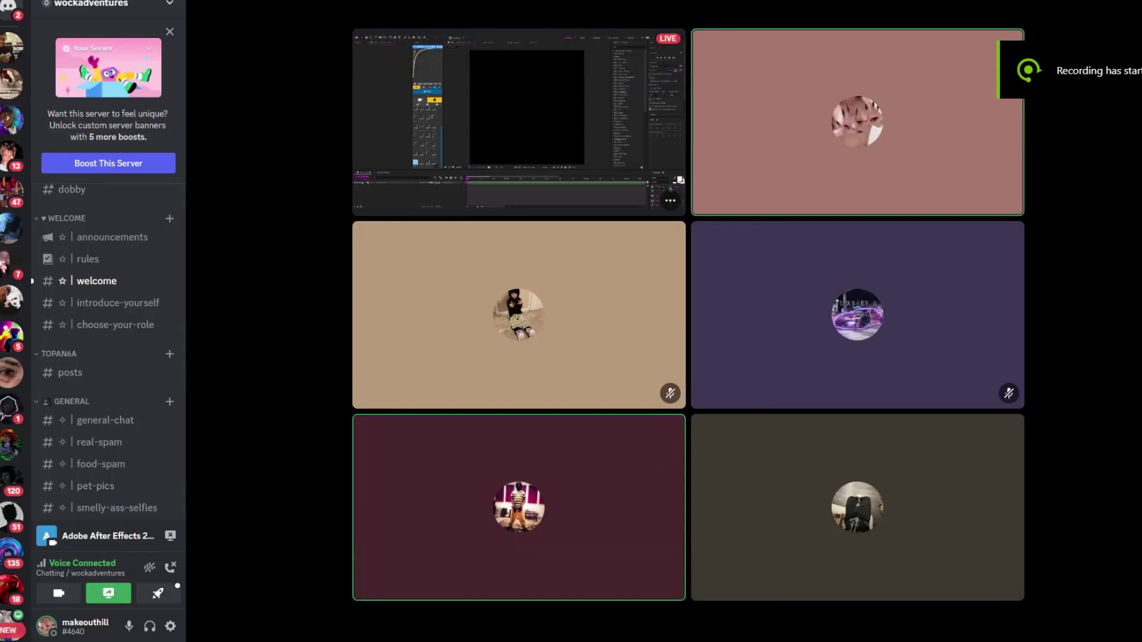
key("alt+Tab")
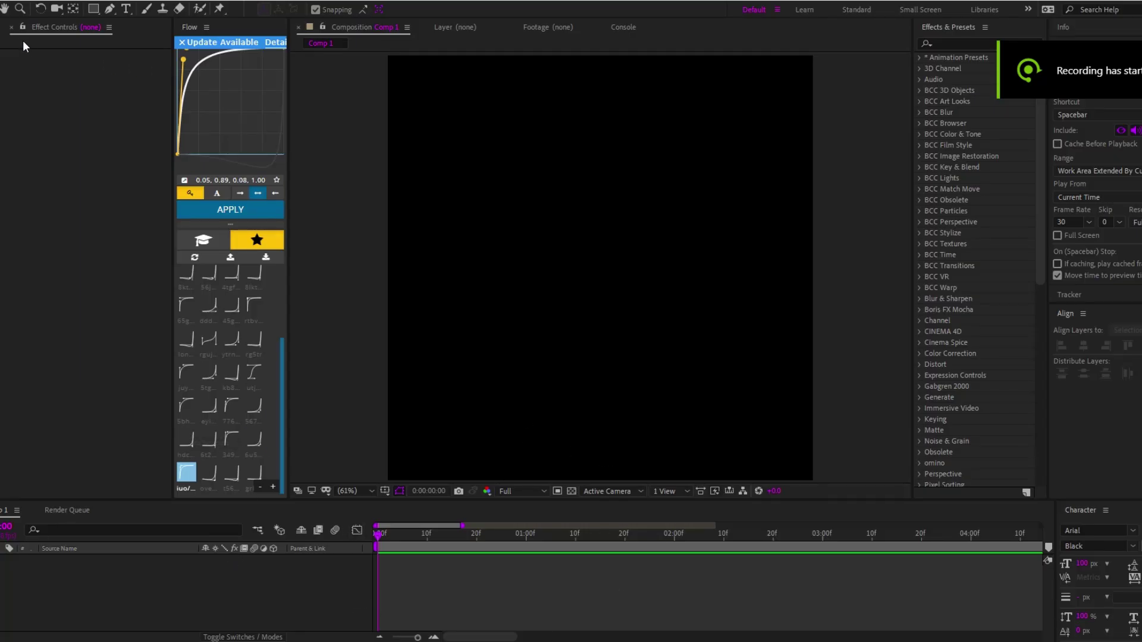
left_click(67, 1)
left_click(67, 1)
left_click(82, 2)
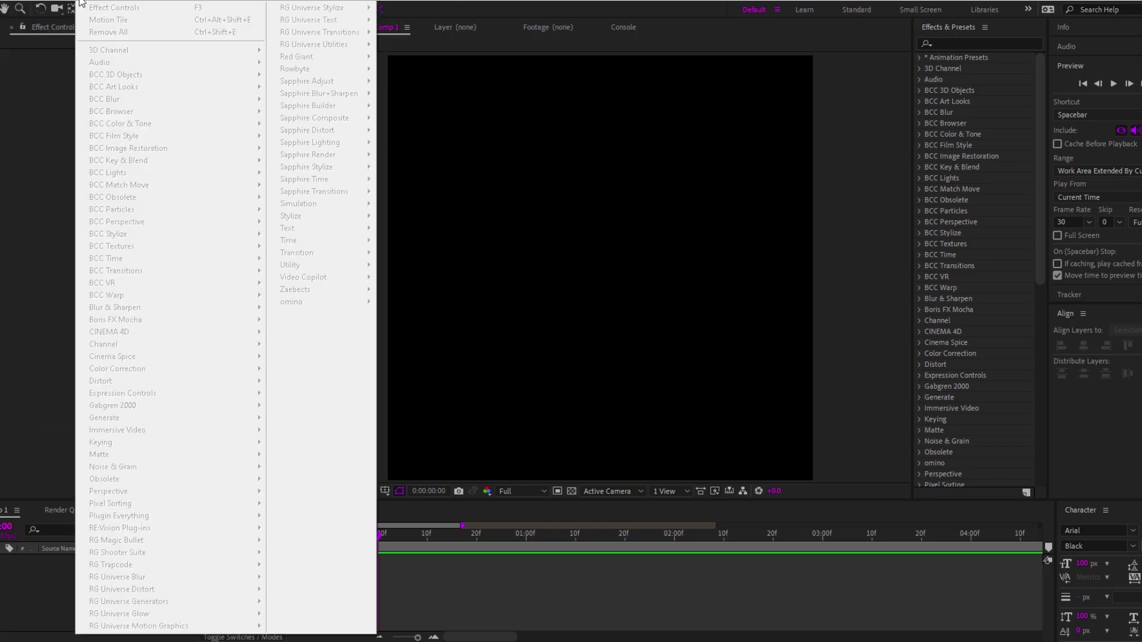
Create a new text layer reading 'POEMOFDICK NUTZ IN MY ASS'
mouse_move(76, 2)
mouse_move(238, 9)
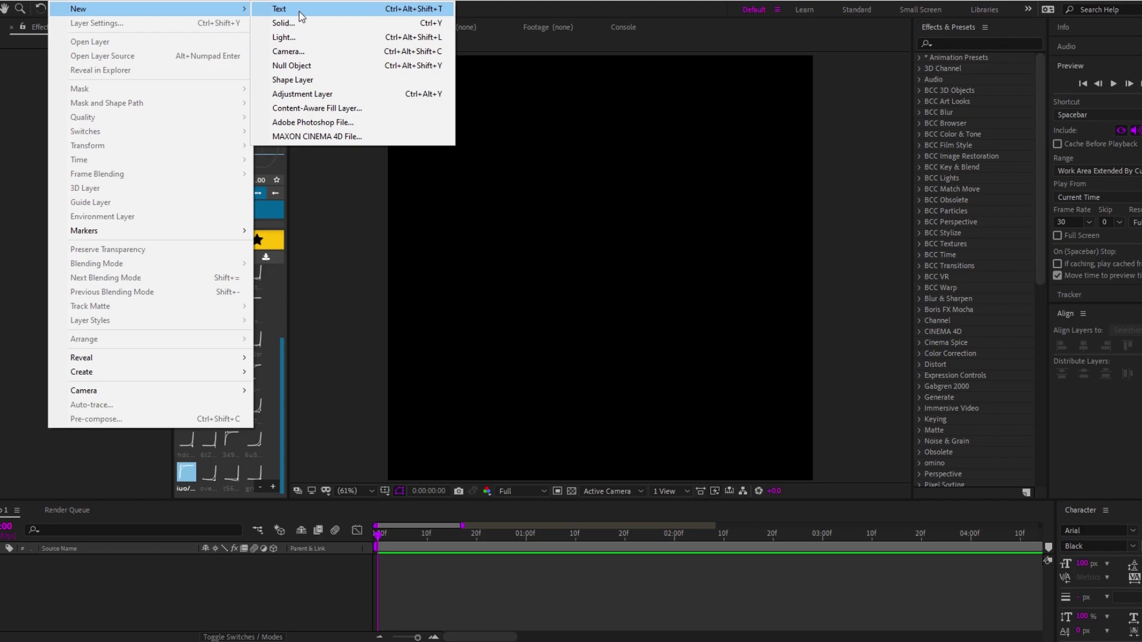
left_click(300, 14)
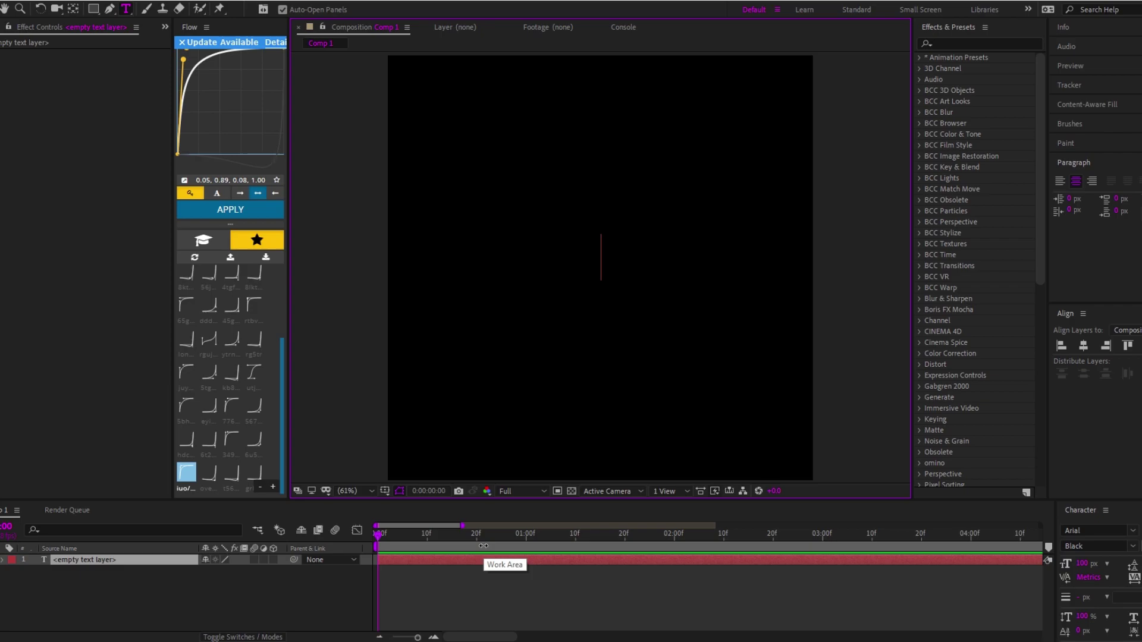
type("POEMO")
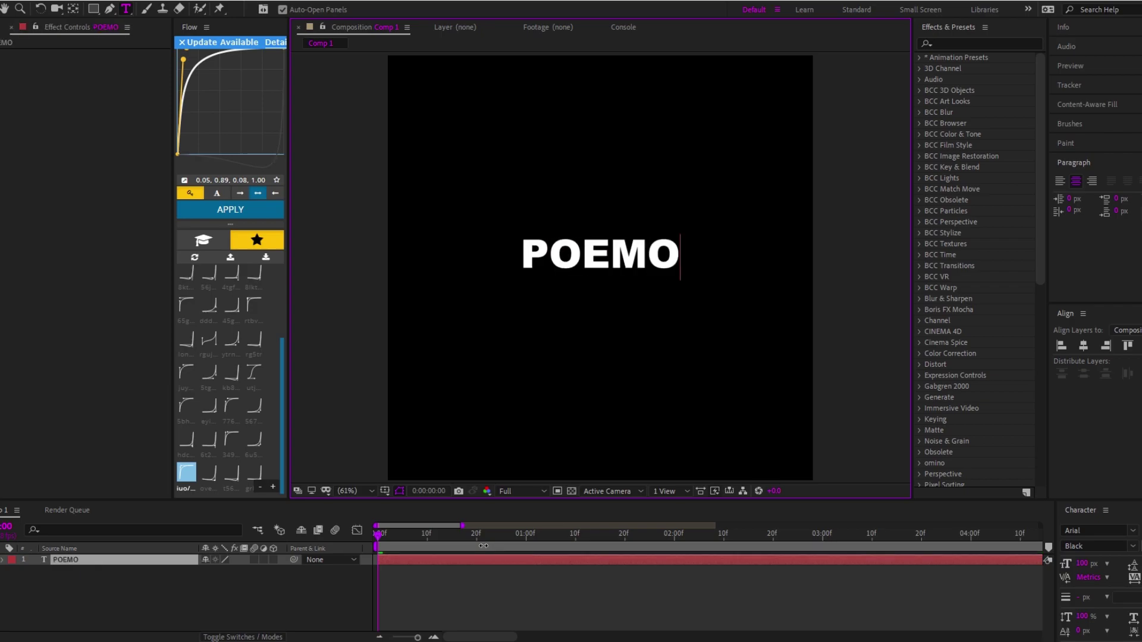
type("FDICK N")
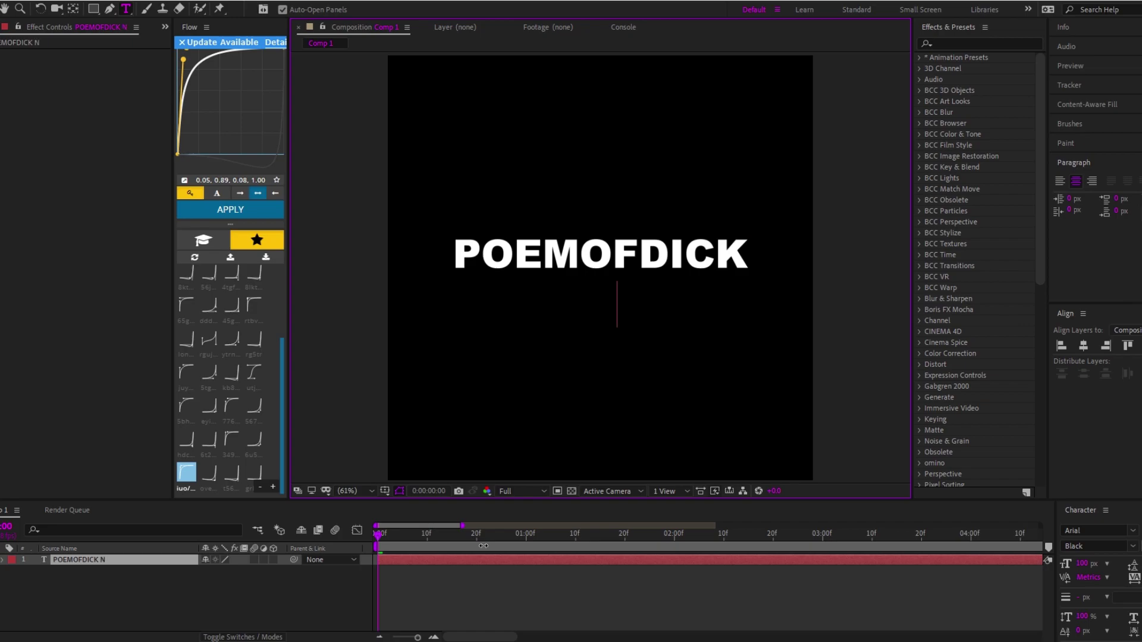
type("UTZ IN MY A")
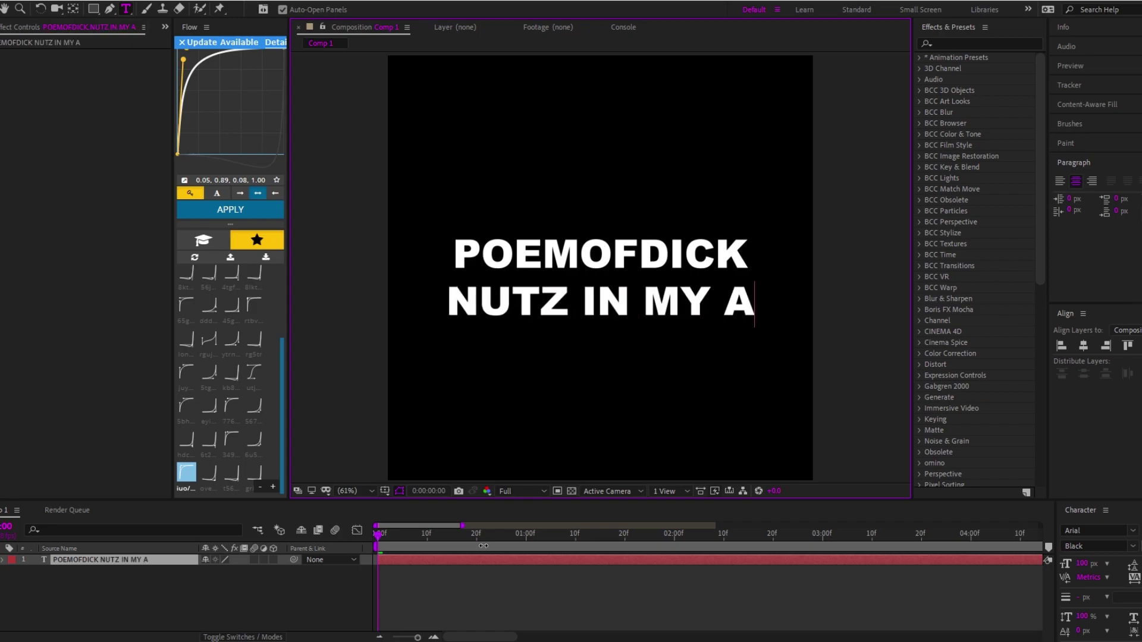
type("SS")
key("ctrl+a")
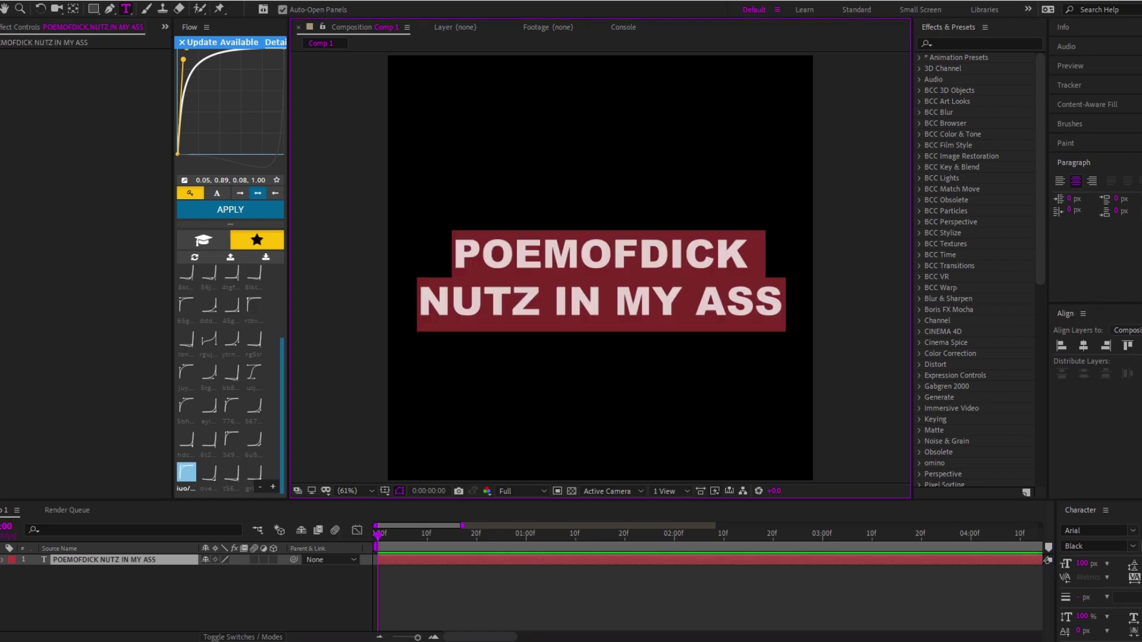
left_click(1109, 352)
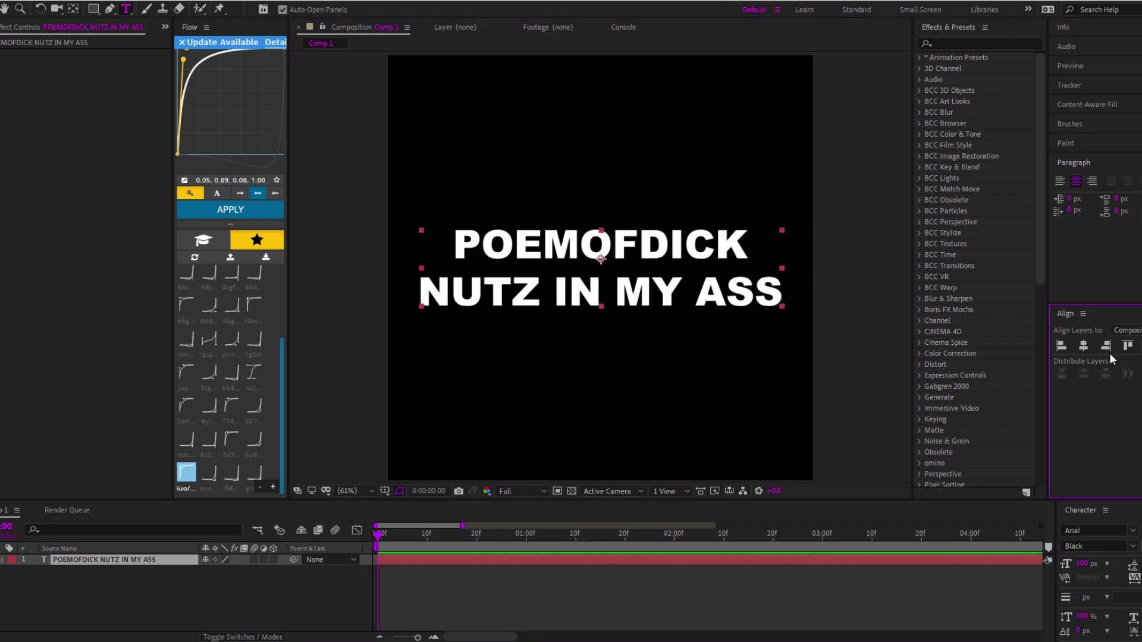
Scale the title to 86% and add an 'S' to the end of the first line
left_click(474, 559)
type("s86")
key("Return")
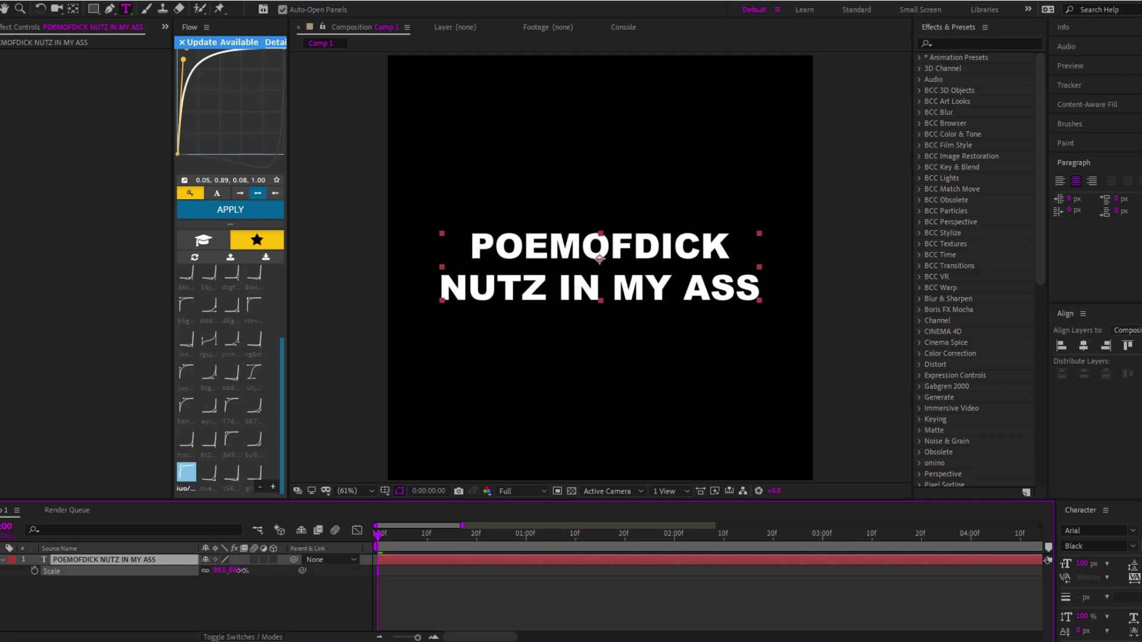
left_click(726, 250)
type("S")
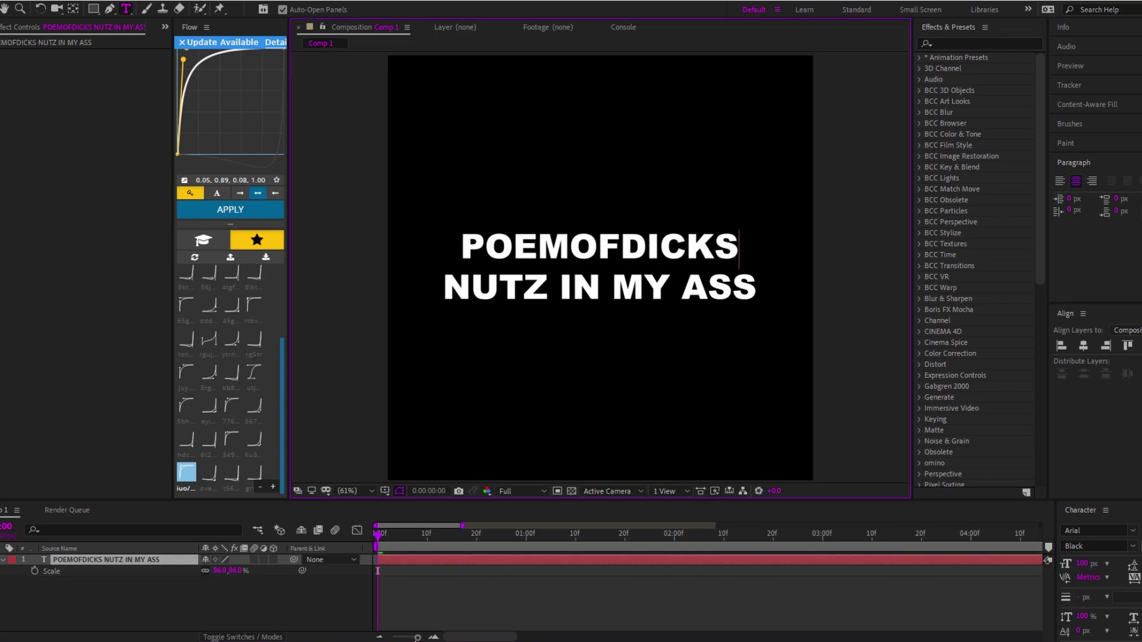
left_click(422, 556)
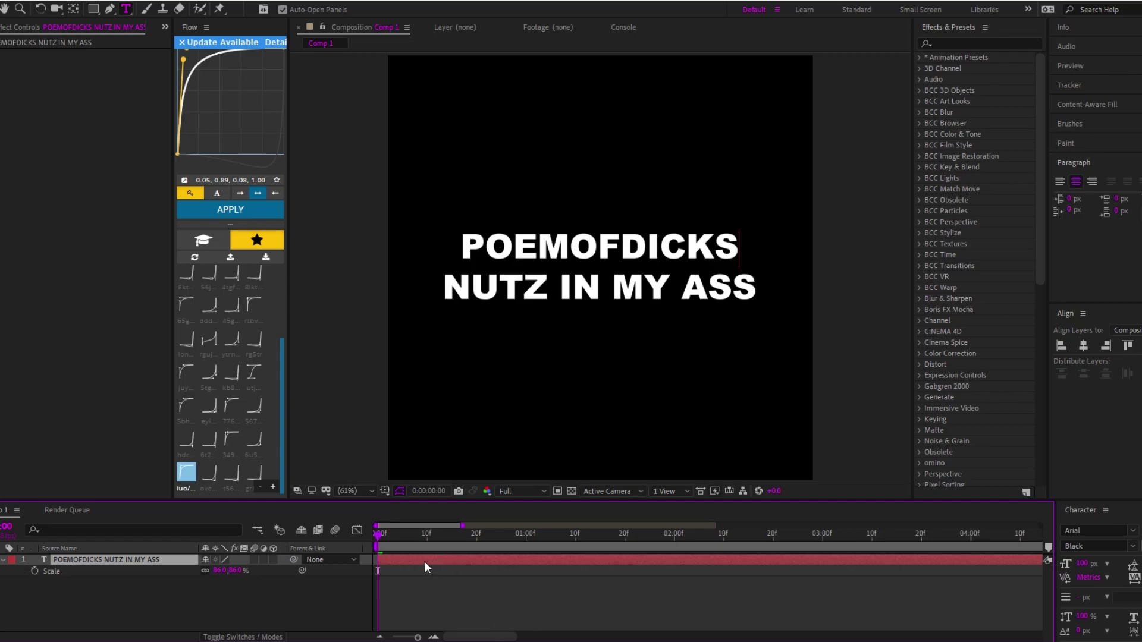
Add a Two-Node 20mm Camera 1 and switch the title text layer to 3D
right_click(425, 562)
left_click(409, 564)
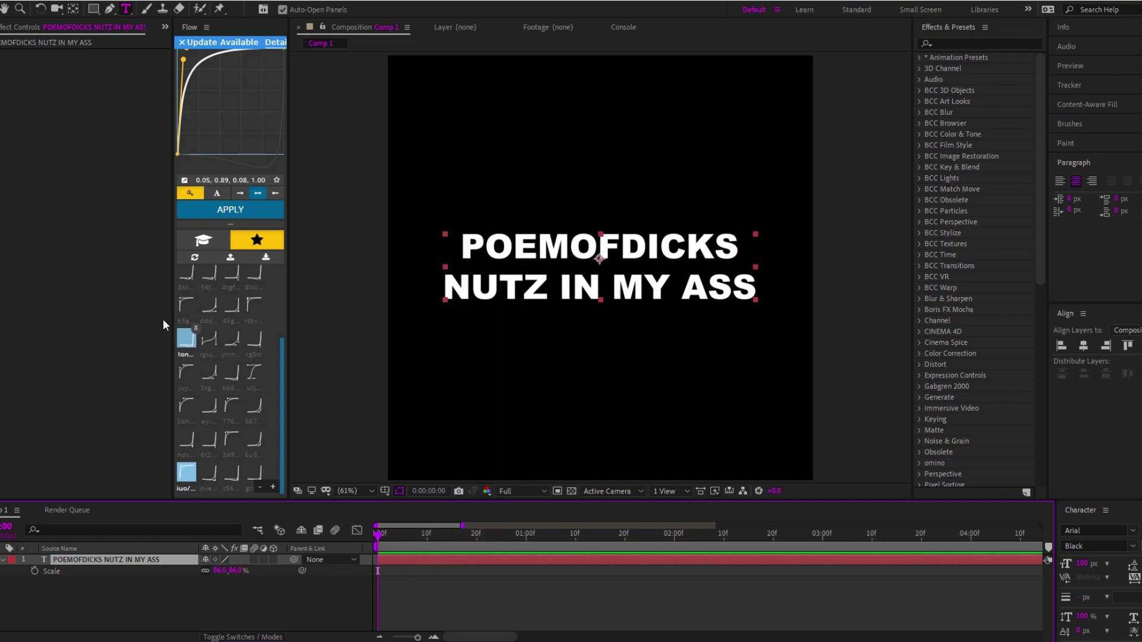
left_click(73, 3)
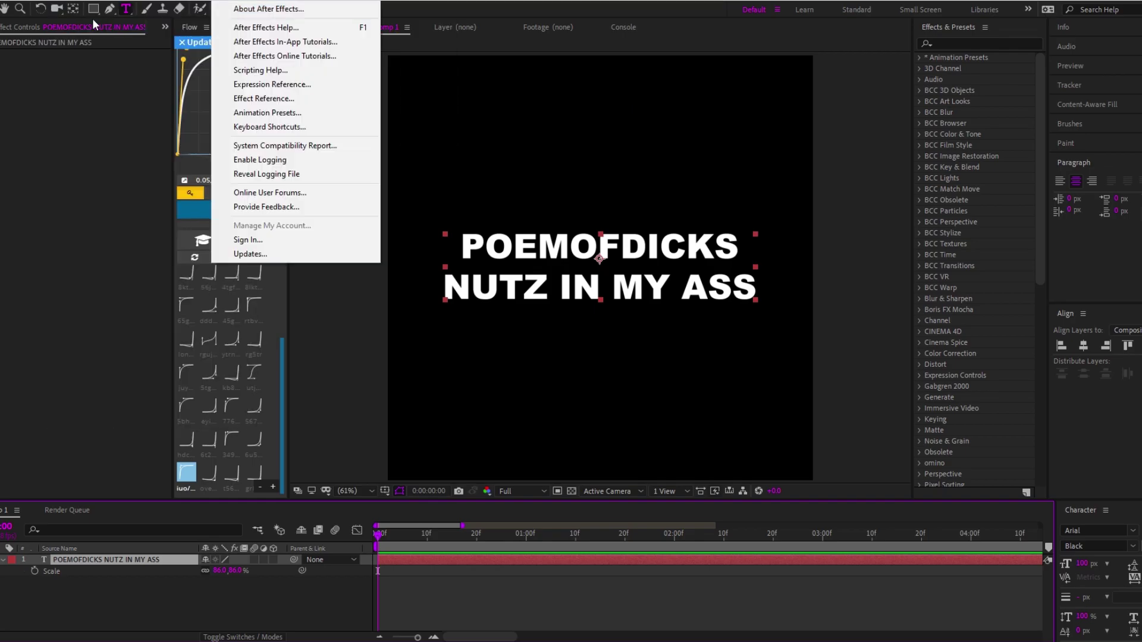
mouse_move(80, 8)
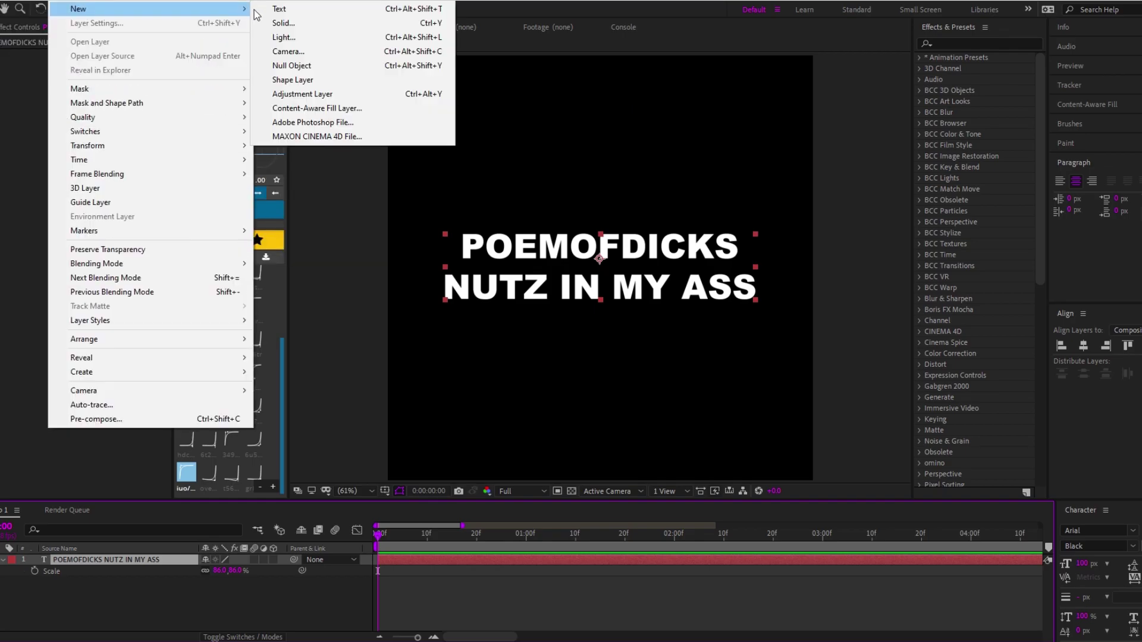
left_click(285, 52)
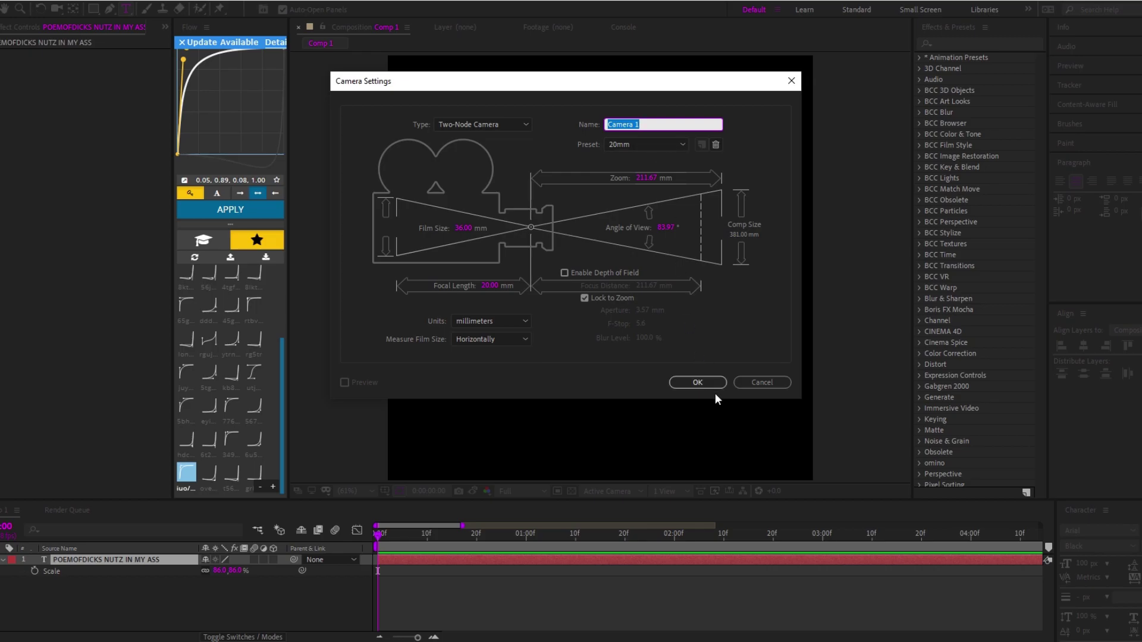
left_click(696, 381)
left_click(621, 374)
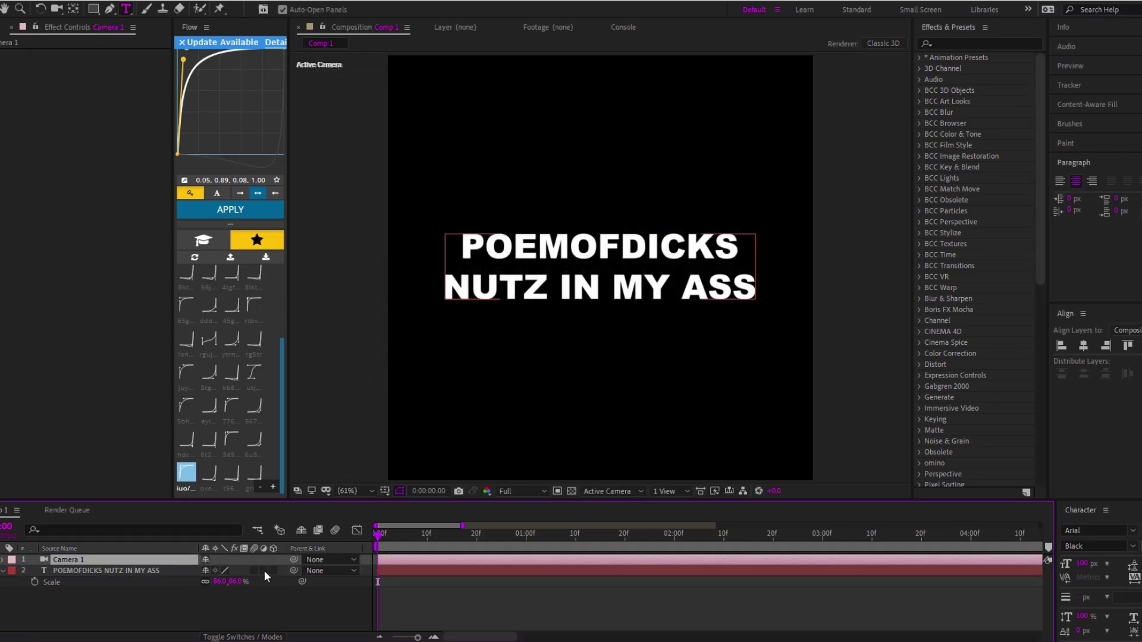
left_click(274, 570)
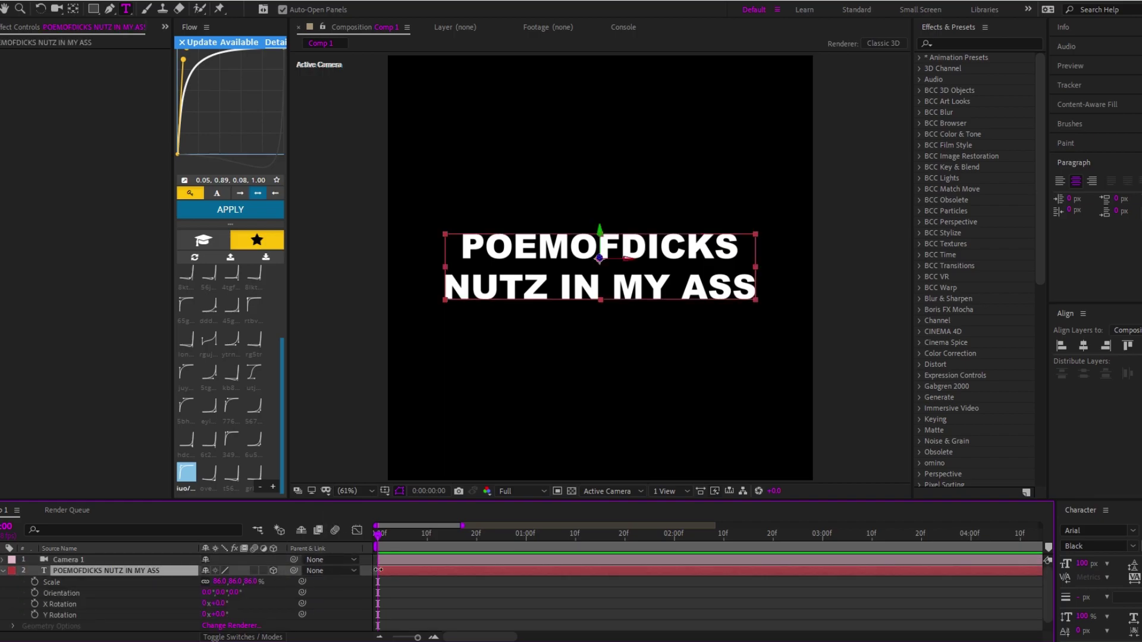
right_click(378, 570)
Add Null 1 and parent the title text layer to it
mouse_move(416, 430)
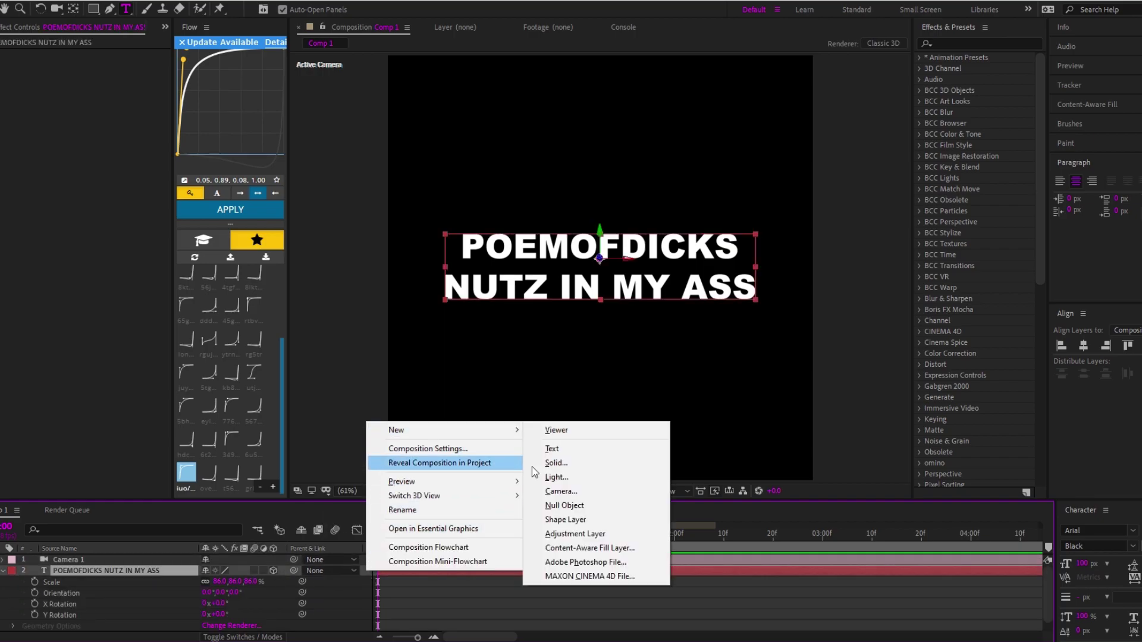
left_click(580, 505)
left_click_drag(294, 582, 59, 572)
key("s")
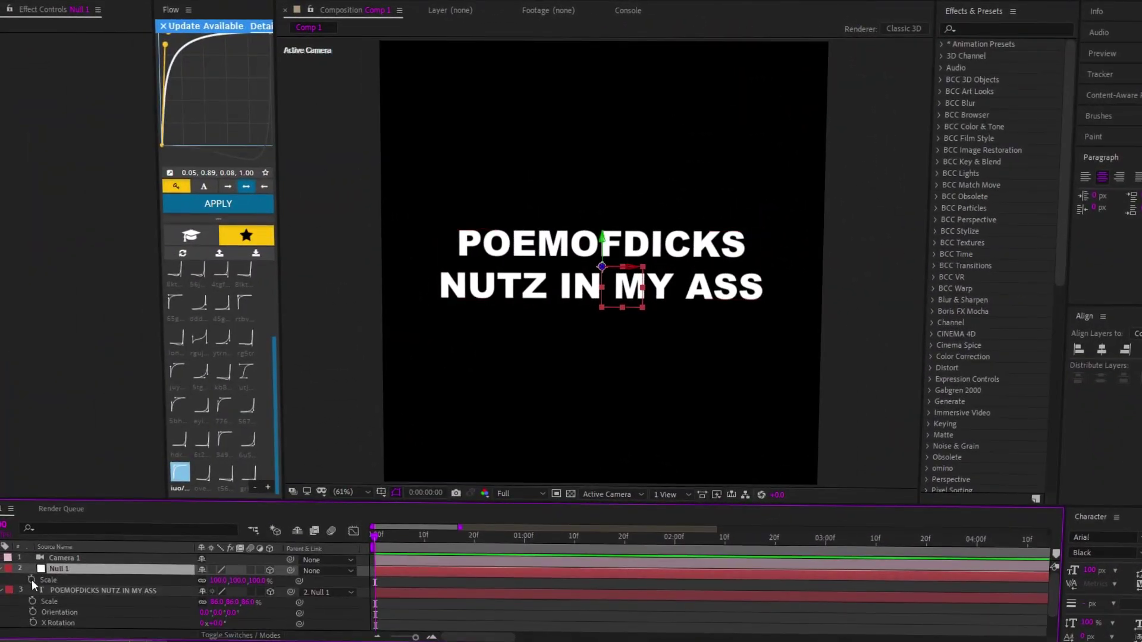
key("r")
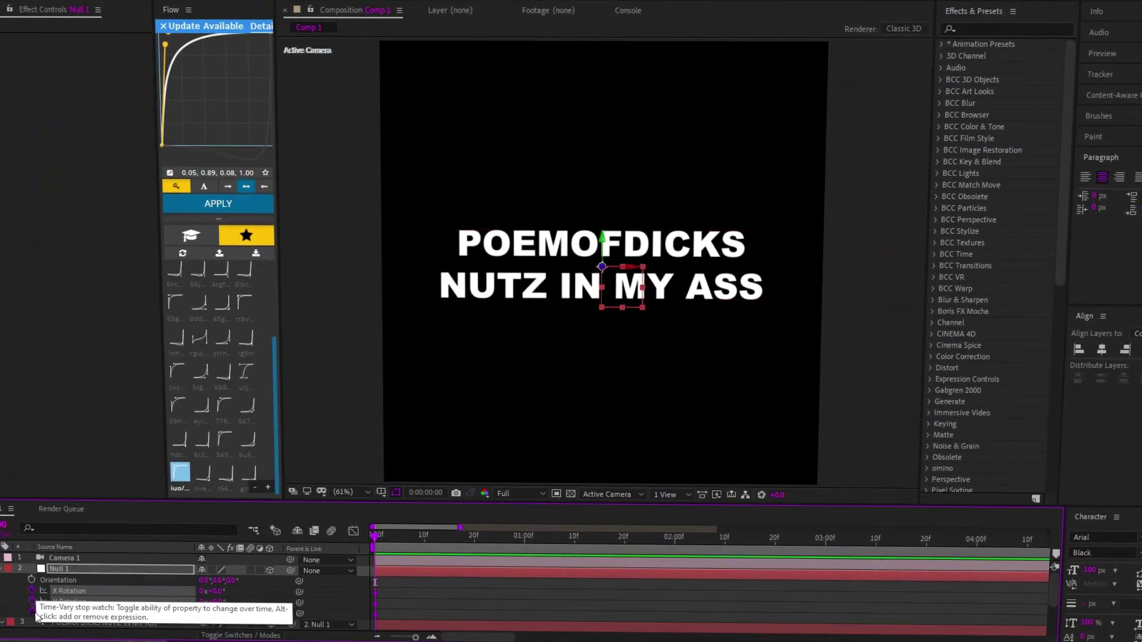
left_click(36, 622, "ctrl")
left_click(86, 584)
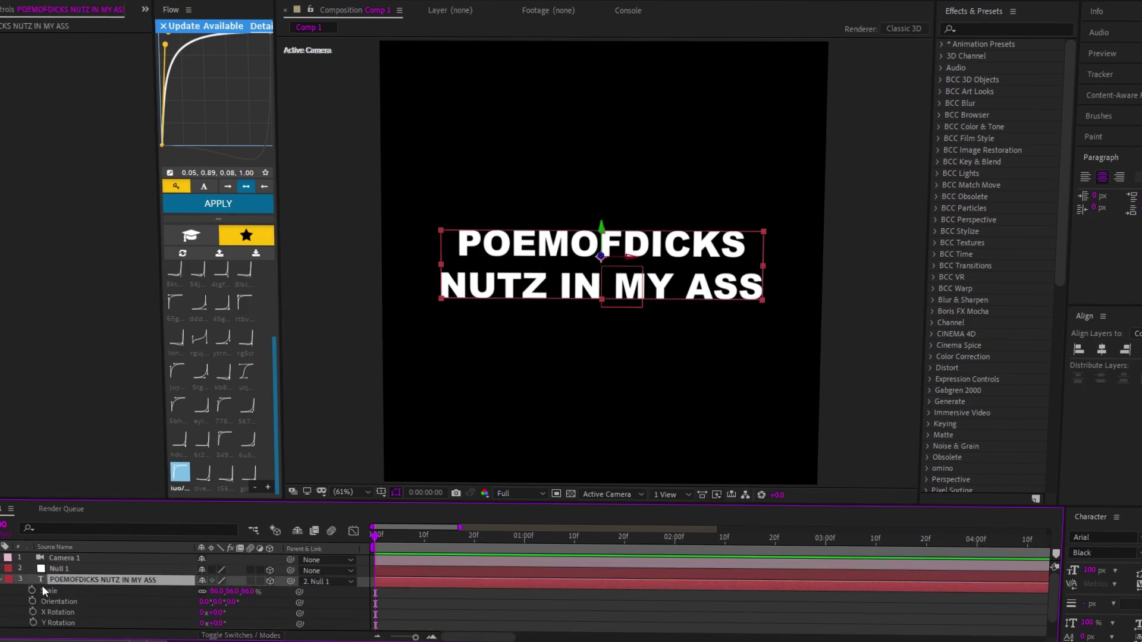
left_click(412, 572)
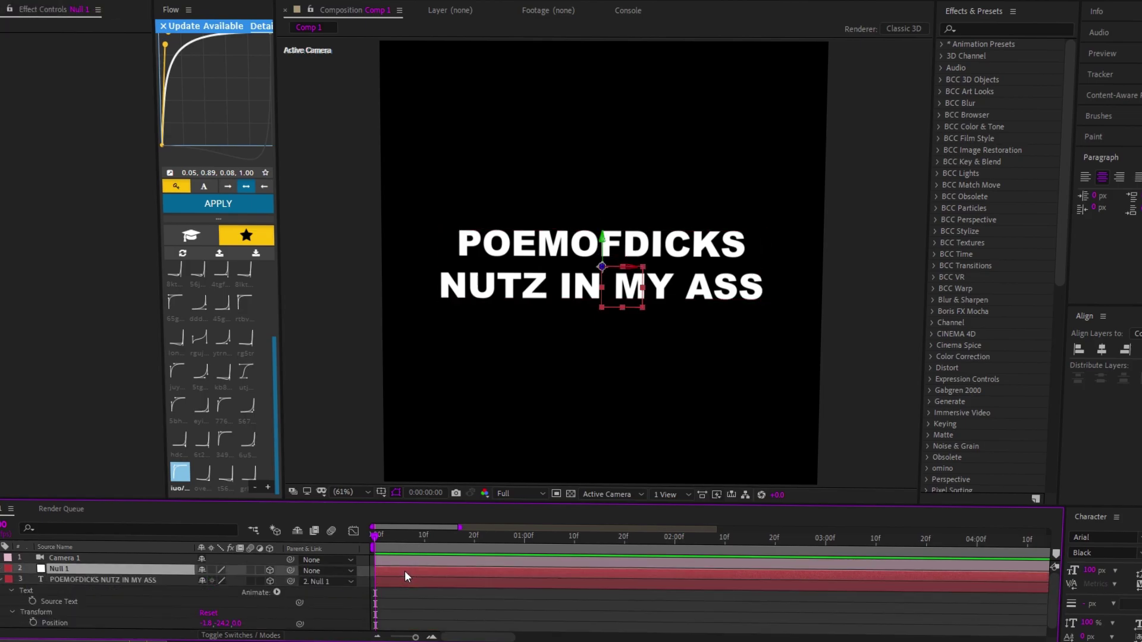
key("u")
key("u")
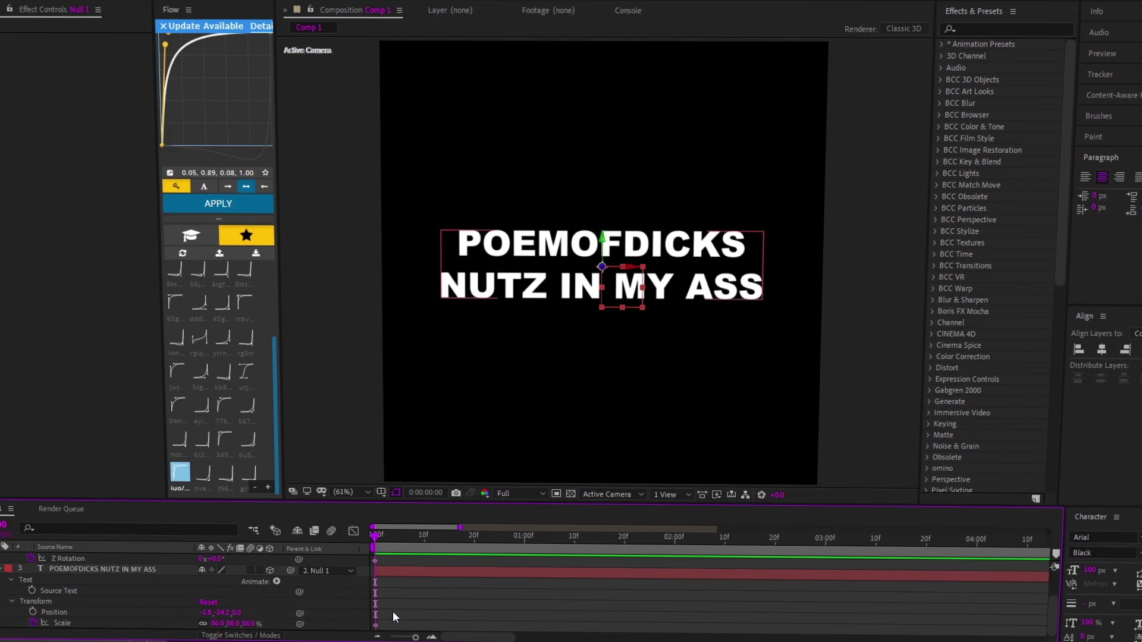
Set the work area to end at 1:19 and trim the composition to it
key("minus")
key("minus")
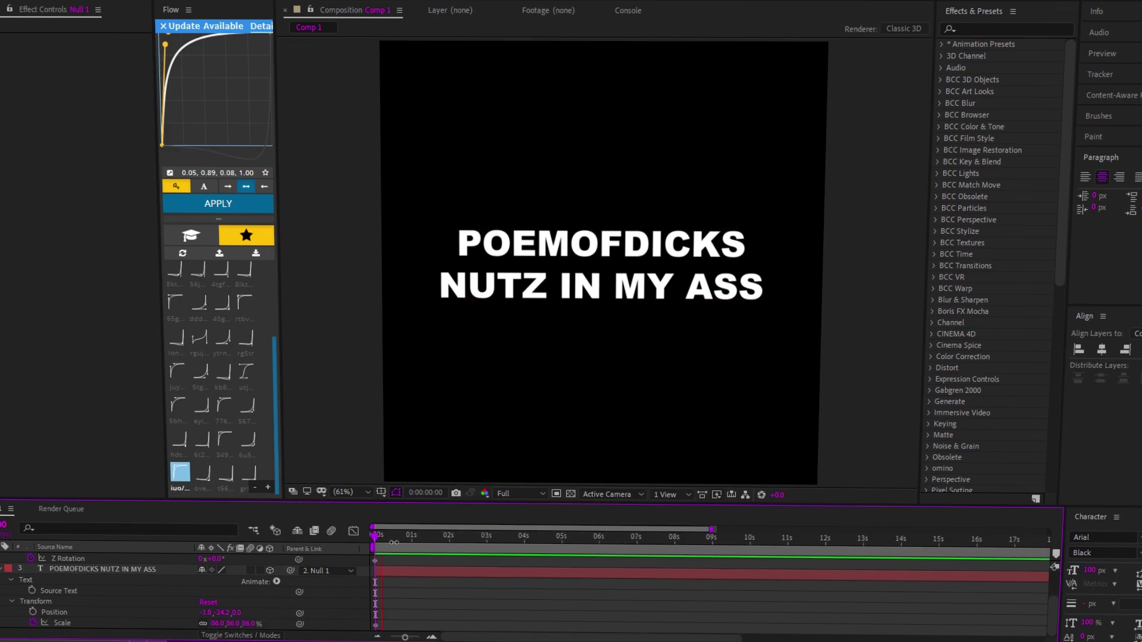
left_click(375, 537)
key("equal")
key("equal")
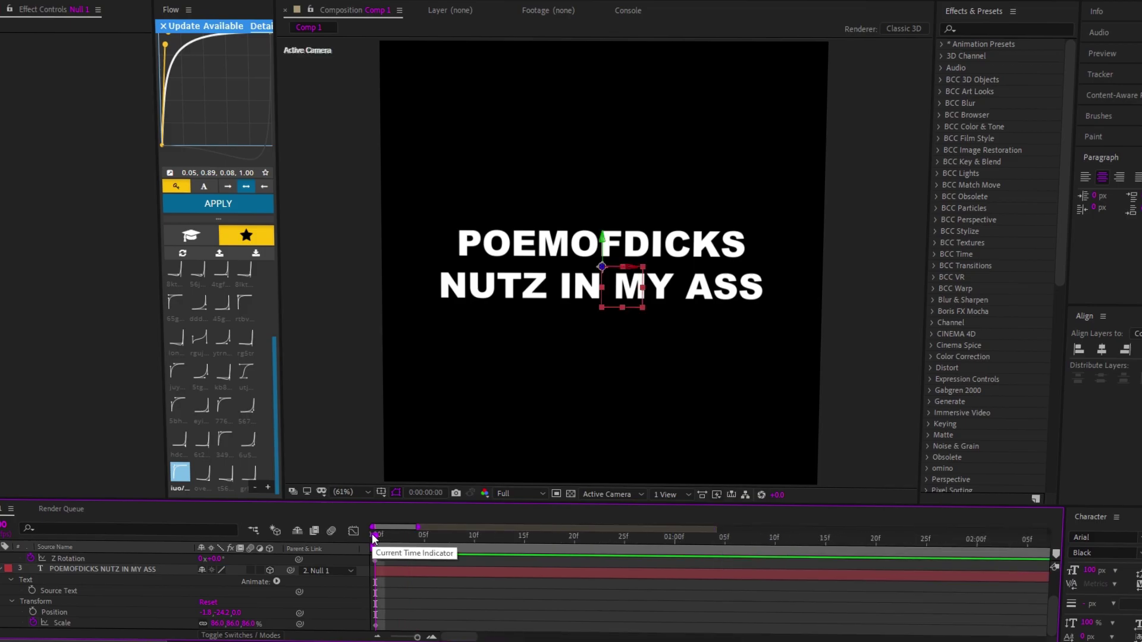
left_click_drag(374, 537, 874, 579)
key("n")
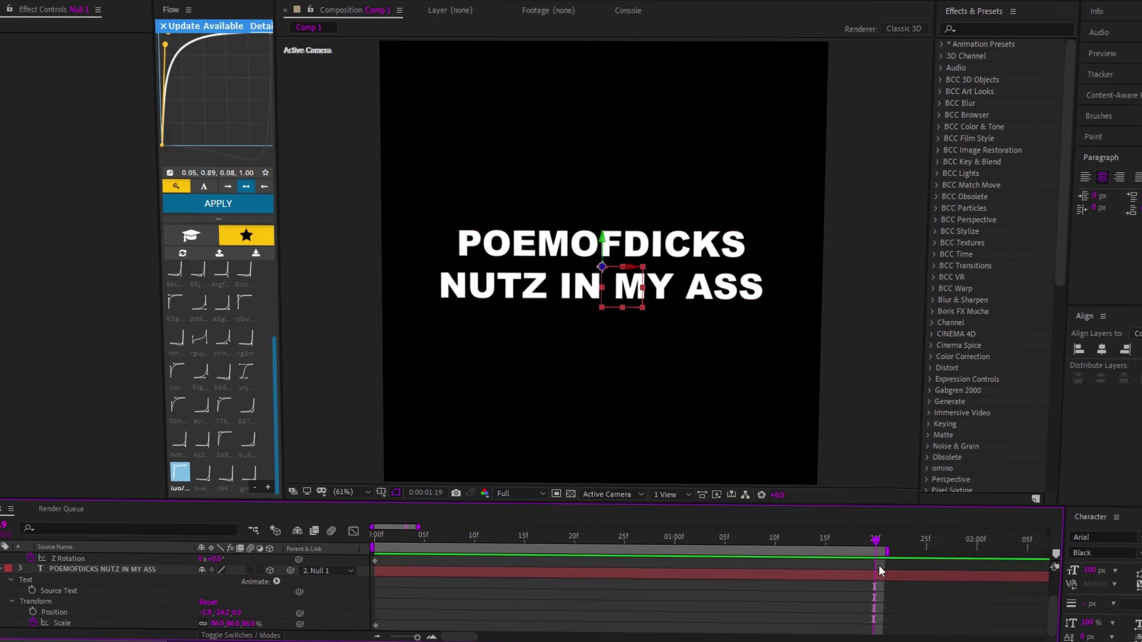
right_click(879, 551)
left_click(901, 588)
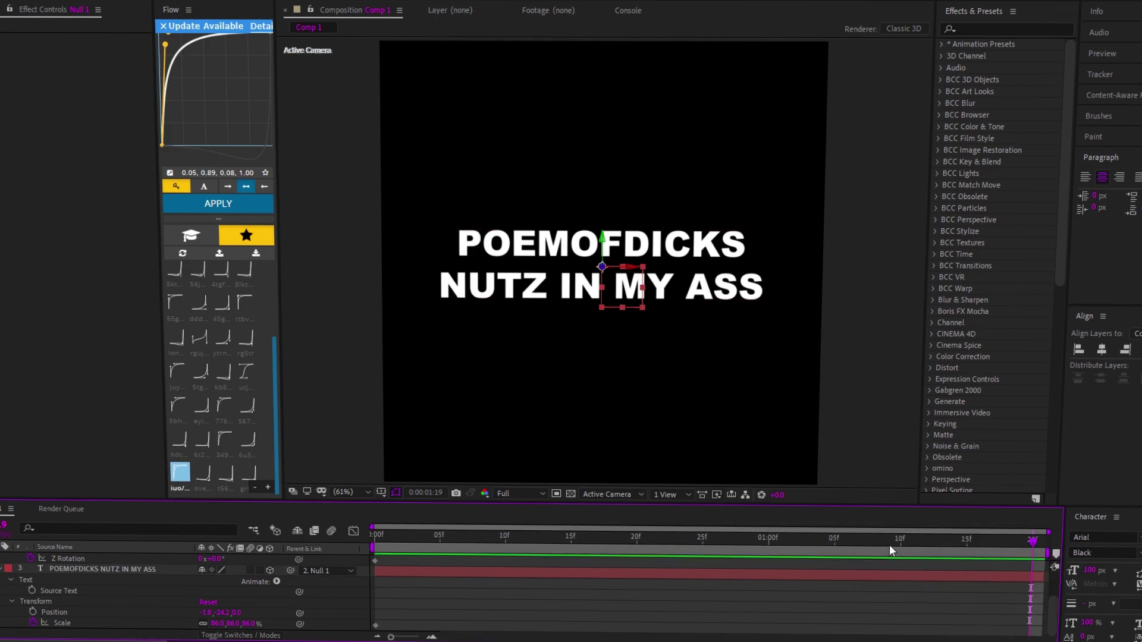
mouse_move(650, 537)
left_mouse_down()
mouse_move(650, 565)
mouse_move(689, 543)
left_mouse_up()
left_click(383, 572)
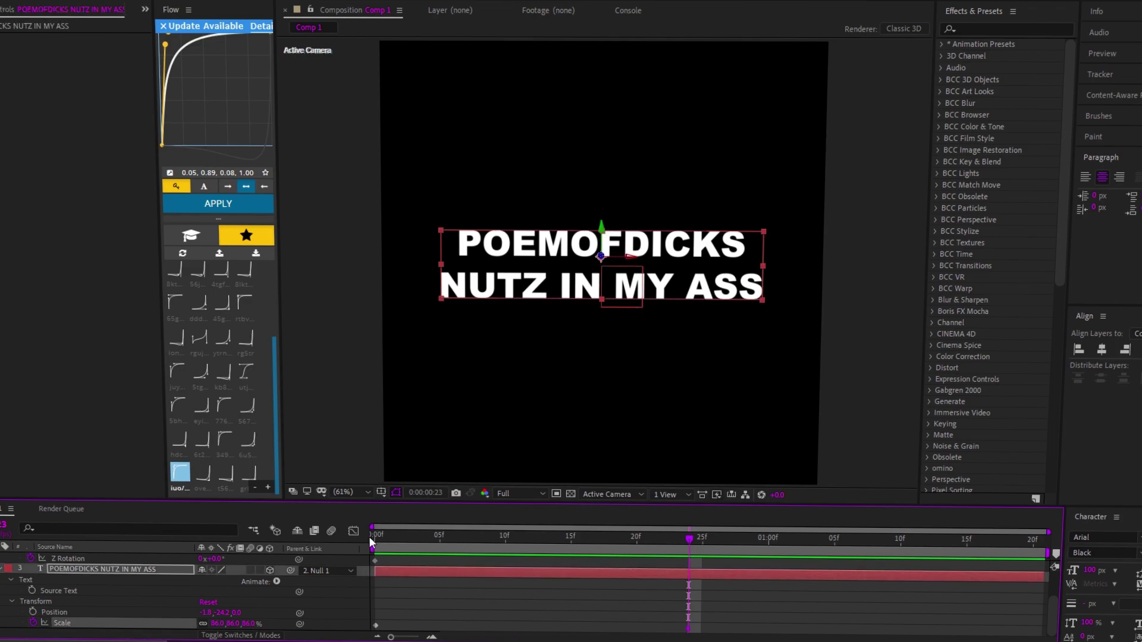
left_click(371, 539)
Set the title text's starting Scale to 0%
type("0")
key("Return")
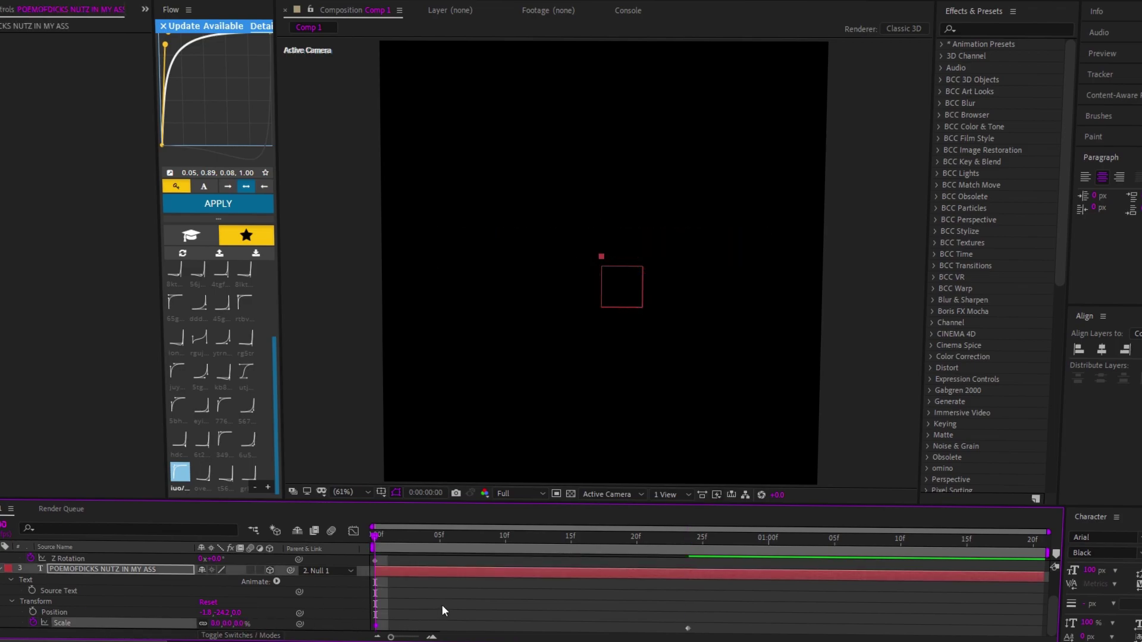
scroll(386, 606, "up", 2)
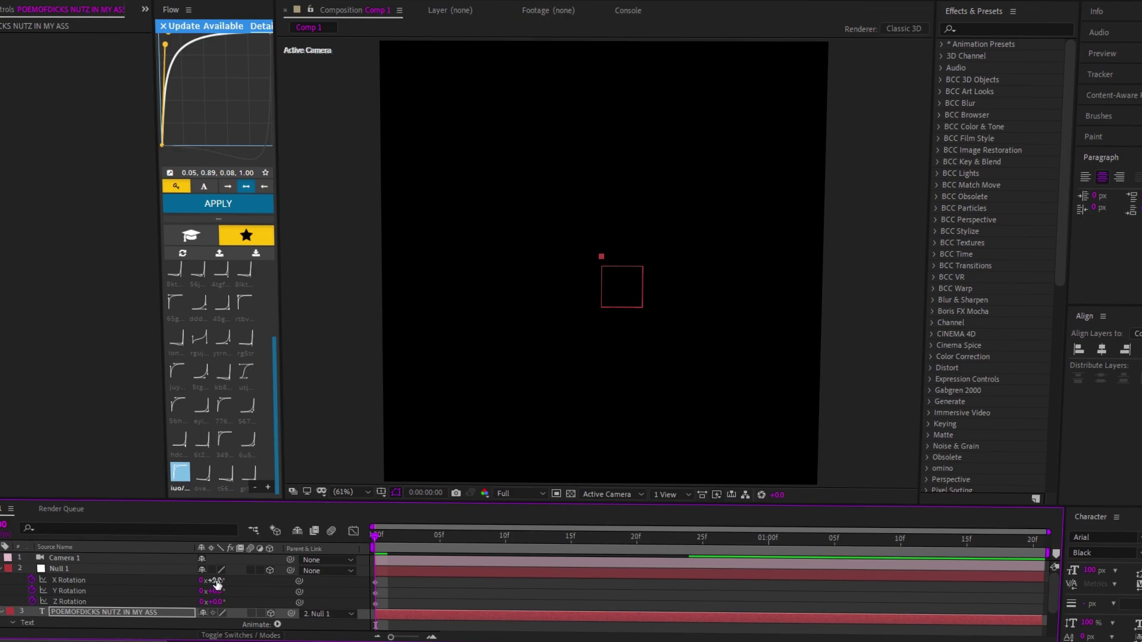
Keyframe Null 1's X Rotation from 1x+173° to 0° at frame 23, tilt it slightly, and shift keys earlier
left_click_drag(216, 580, 302, 577)
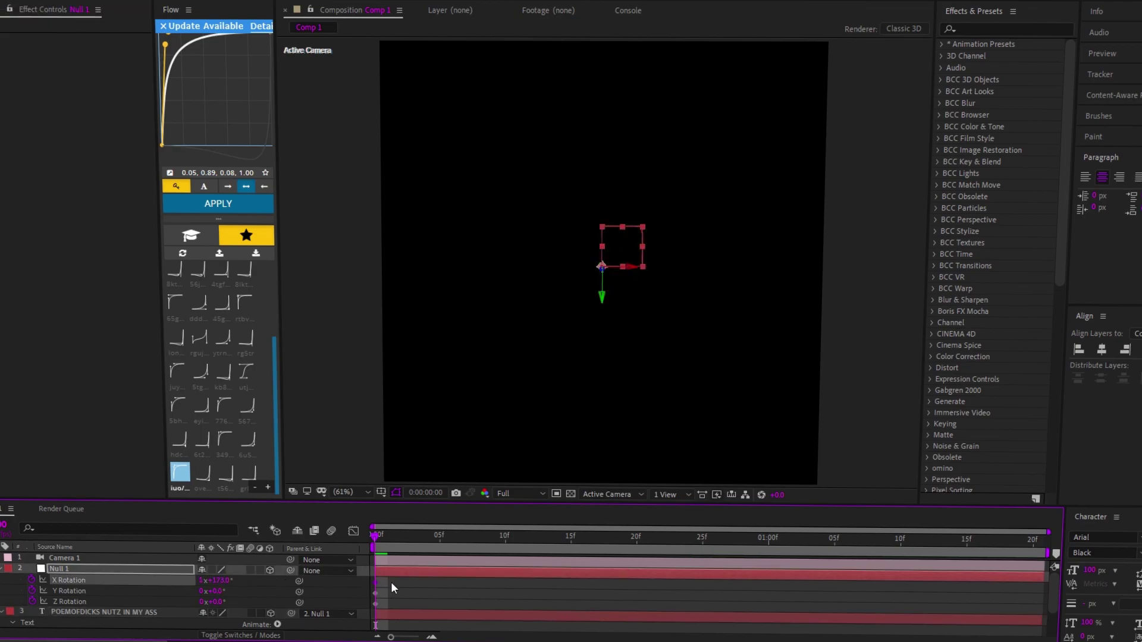
left_click_drag(670, 540, 691, 546)
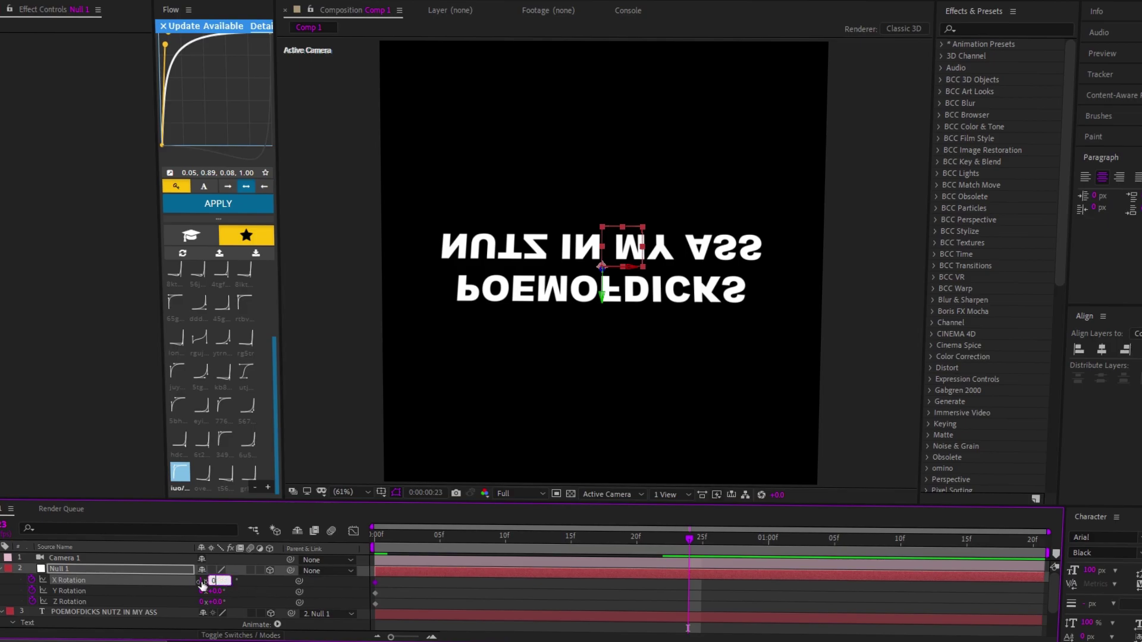
key("Return")
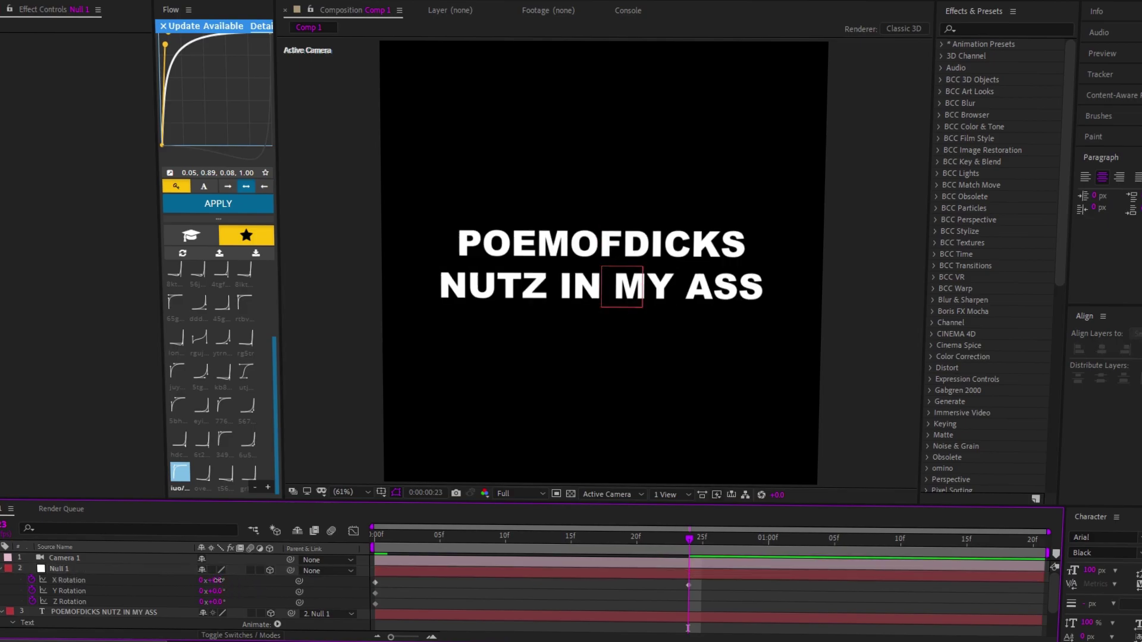
left_click_drag(218, 581, 215, 586)
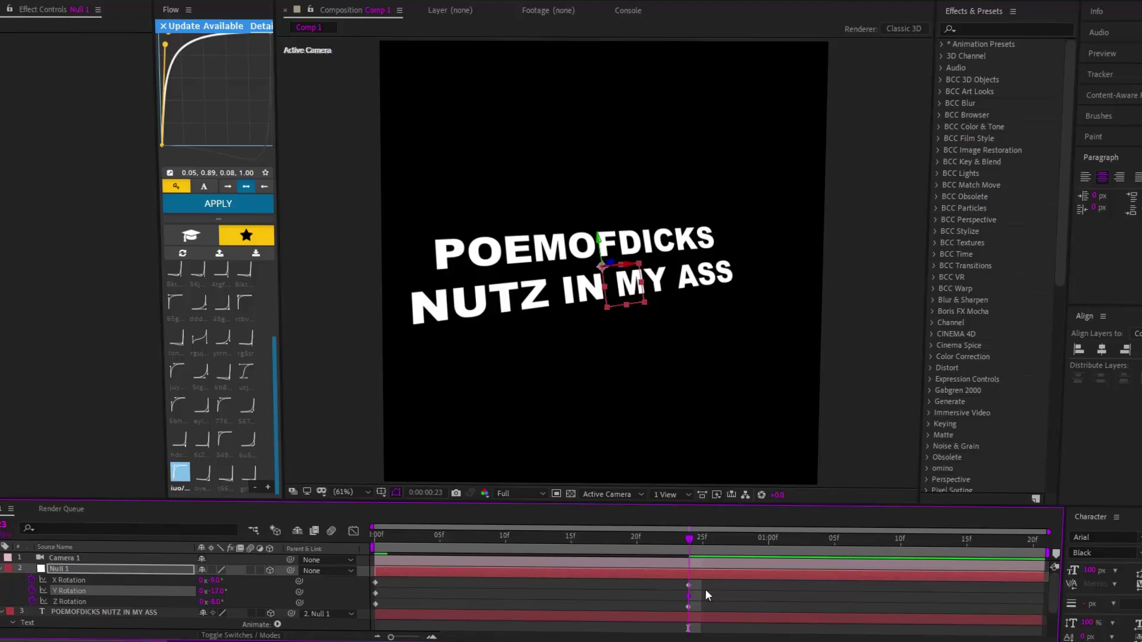
left_click_drag(722, 579, 607, 616)
key("u")
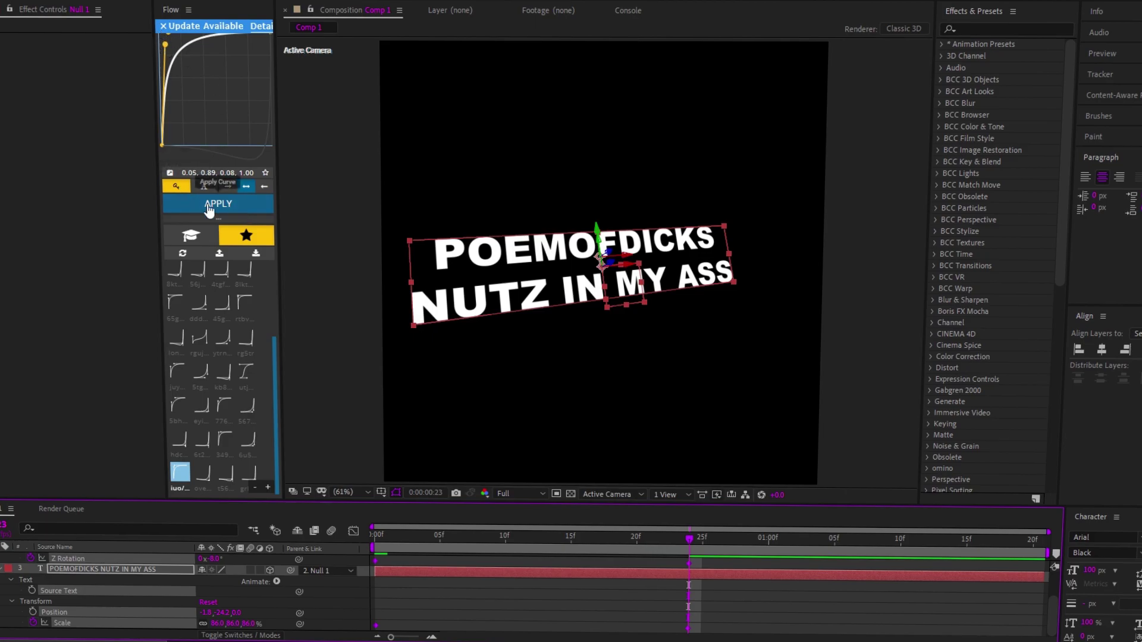
Apply the Flow ease curve to the text keyframes, scrub to preview the spin-in, then select Null 1
left_click(209, 209)
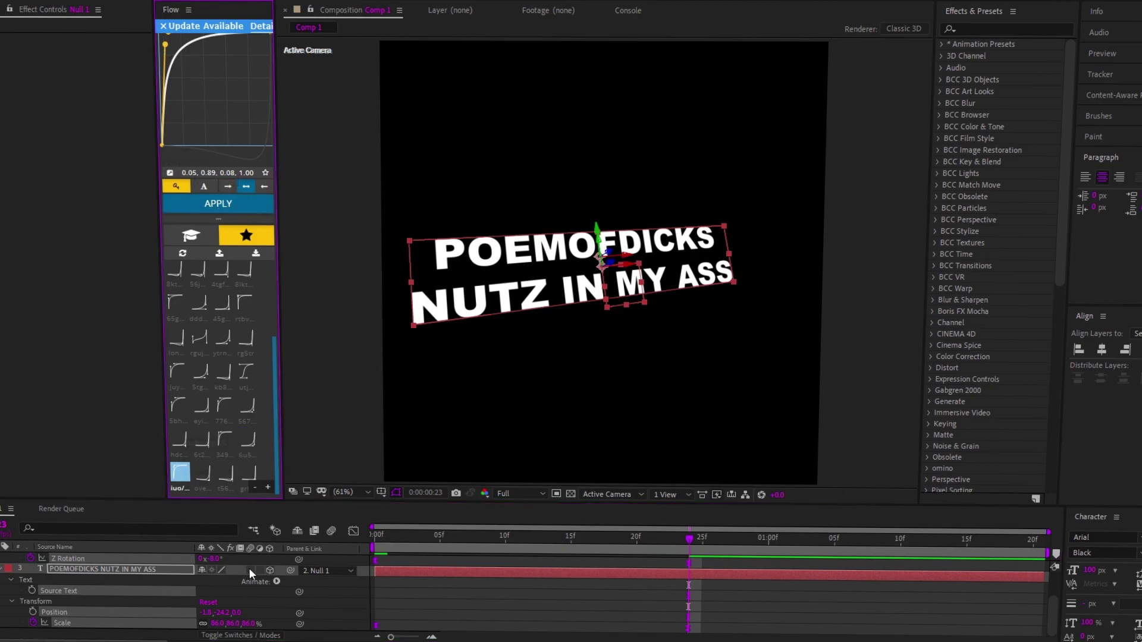
left_click(547, 549)
left_click_drag(652, 550, 376, 537)
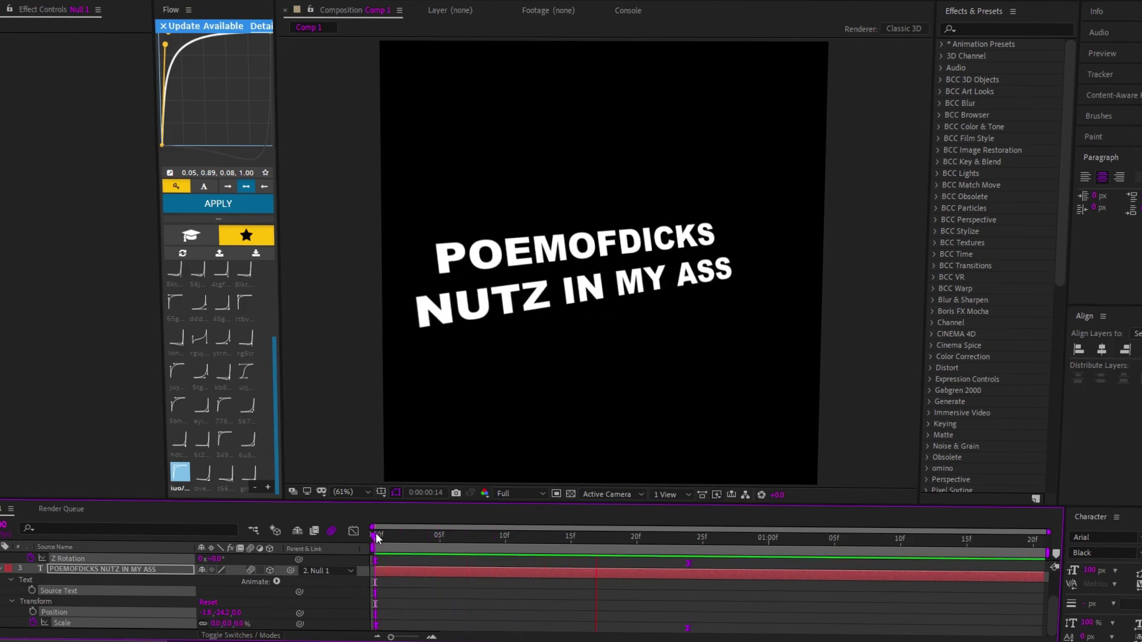
left_click_drag(375, 537, 545, 537)
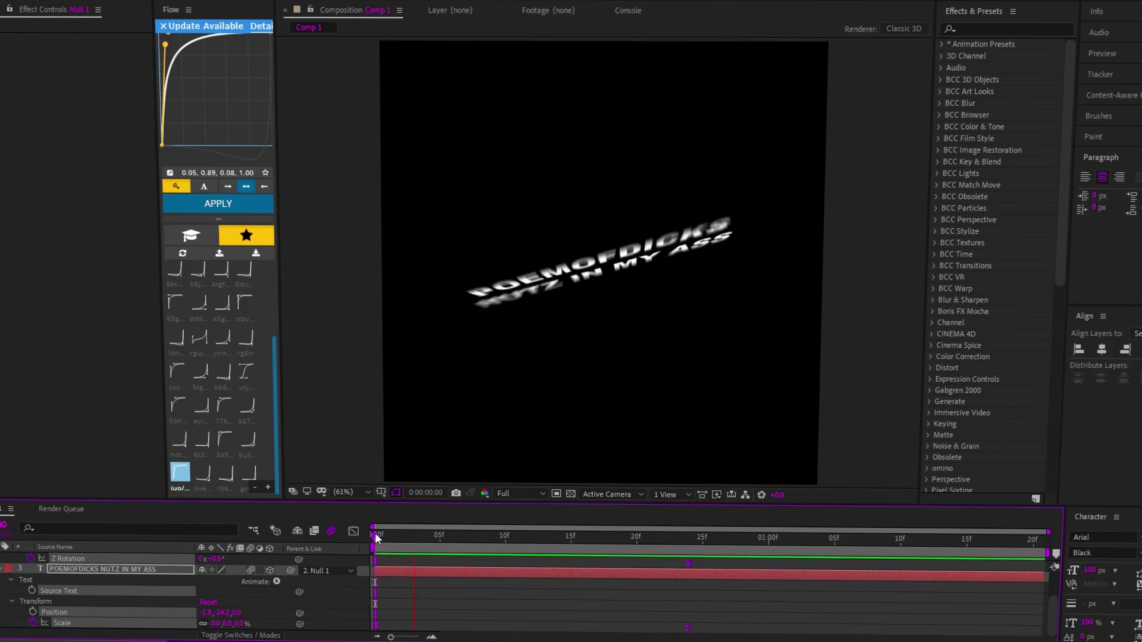
left_click(591, 608)
scroll(596, 601, "up", 2)
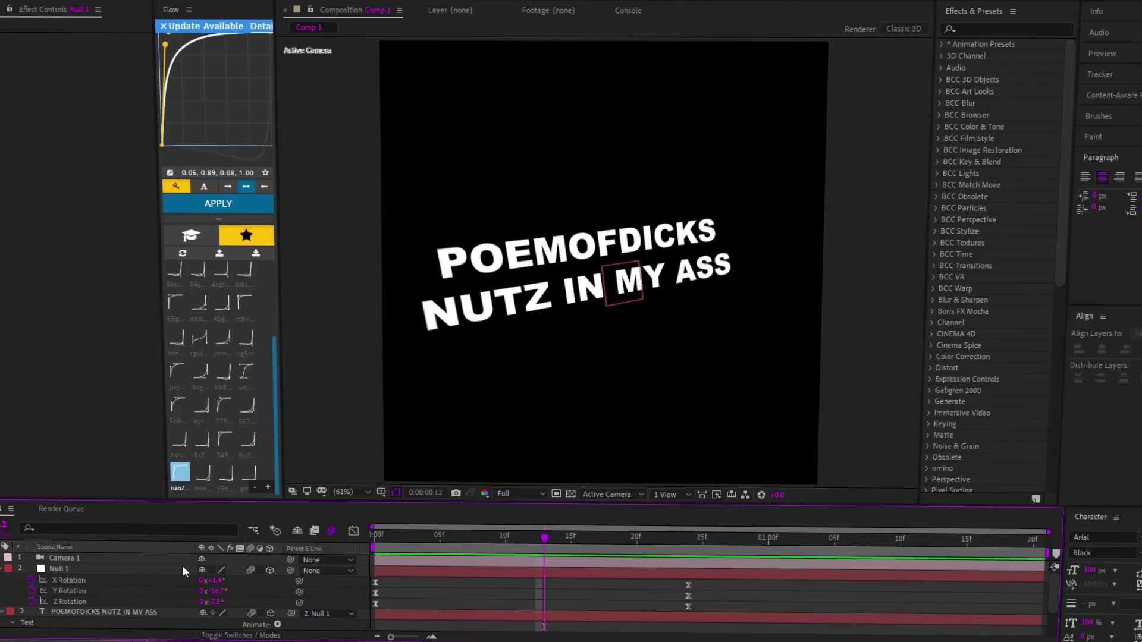
left_click(185, 571)
Add Null 2 as Null 1's parent and start keyframes on its X, Y and Z Rotation
right_click(355, 577)
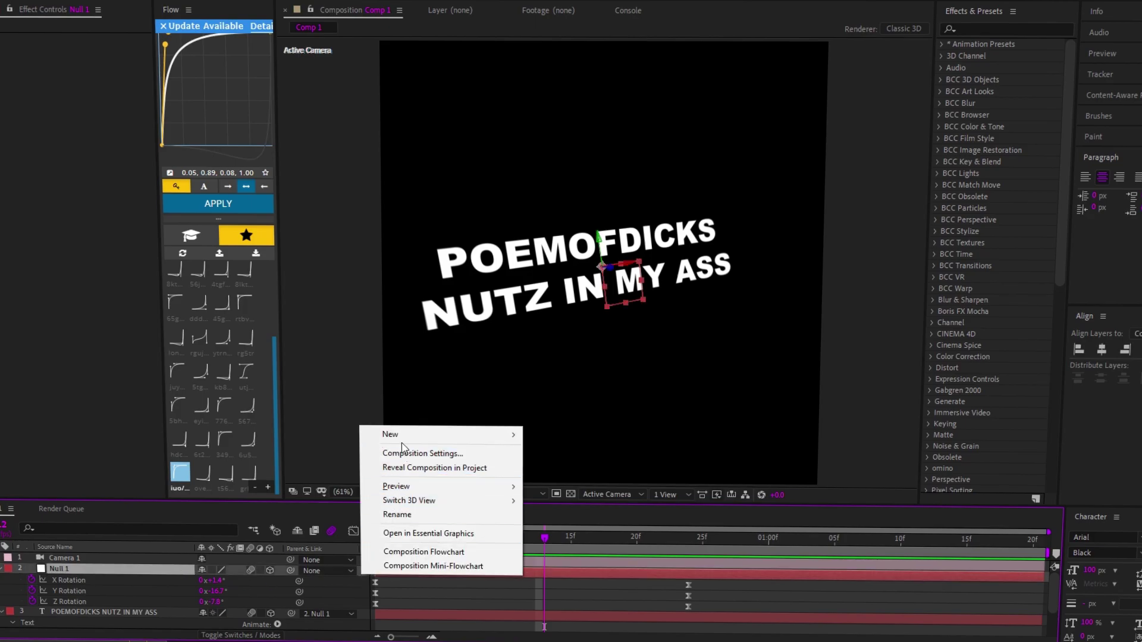
mouse_move(387, 434)
left_click(561, 511)
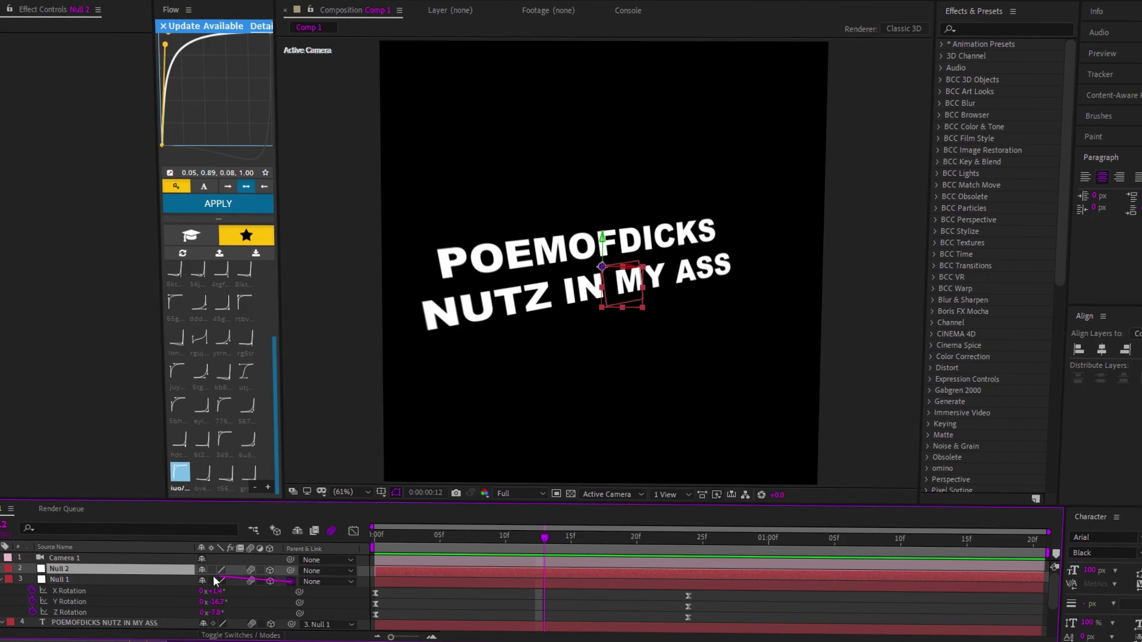
left_click_drag(216, 581, 66, 569)
key("s")
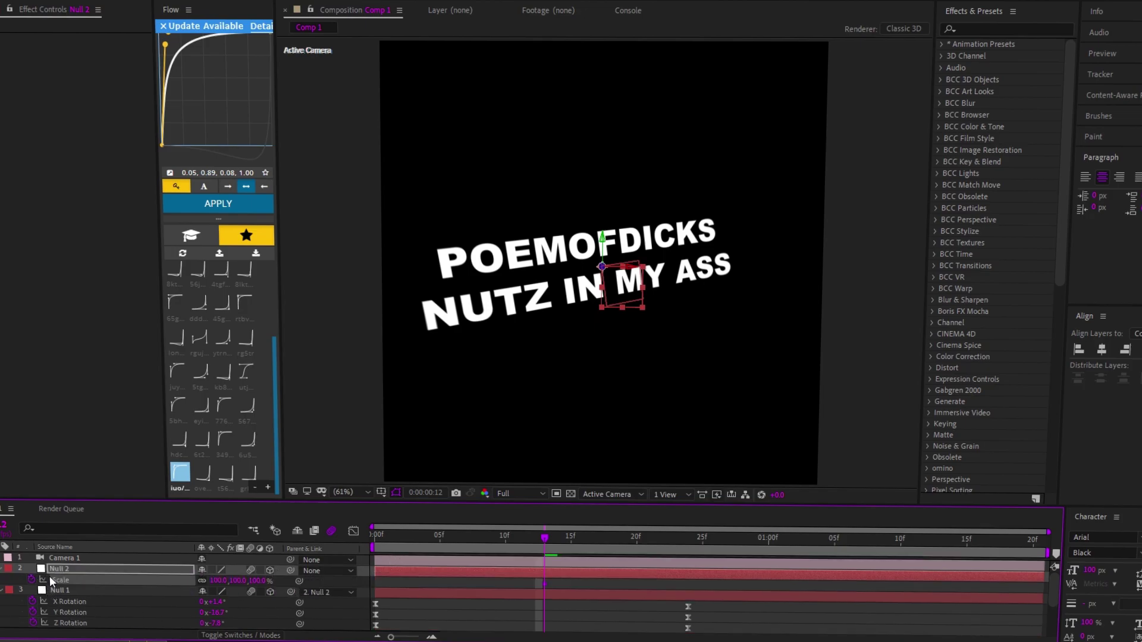
key("r")
left_click_drag(37, 592, 37, 613)
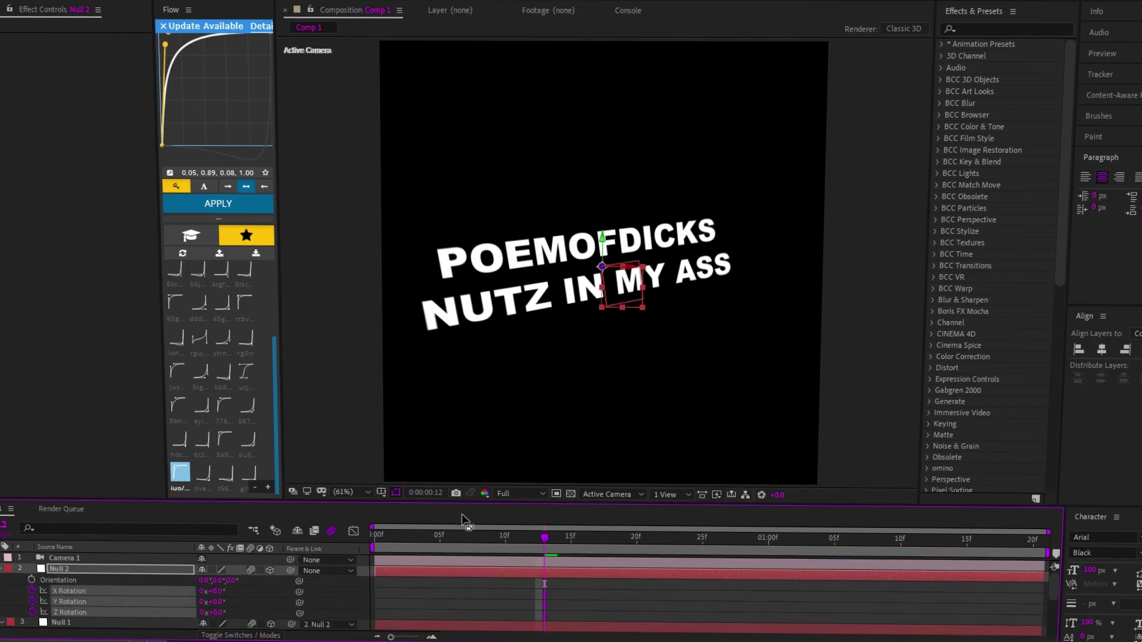
key("space")
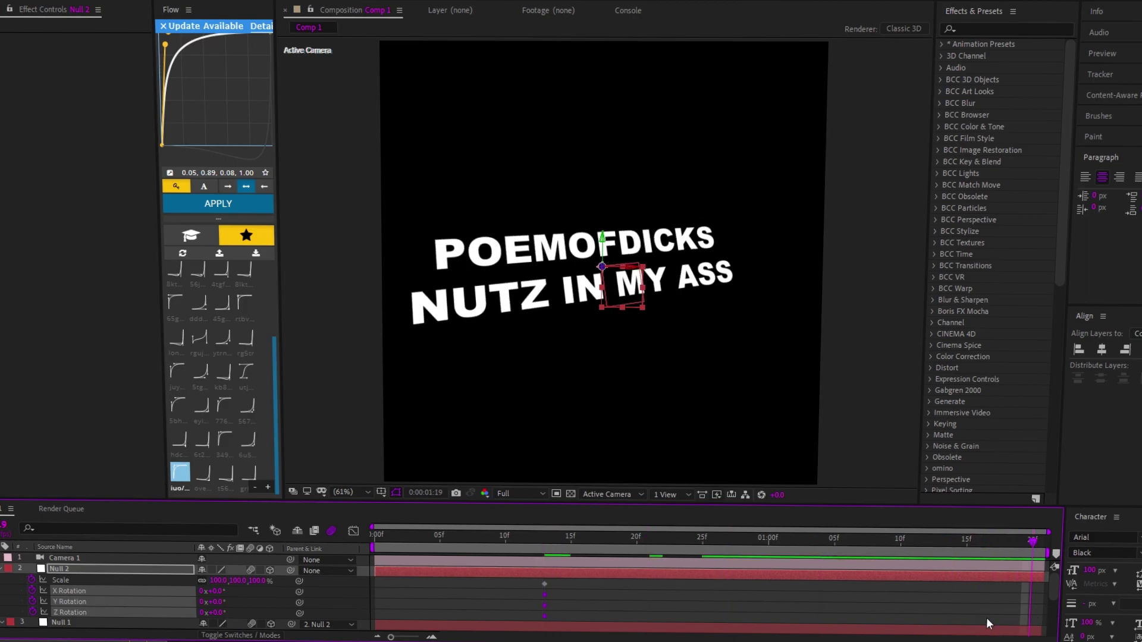
Rotate Null 2 to -339° on Y with an X tilt, remove Z Rotation, and Easy Ease the keyframes
mouse_move(213, 601)
left_mouse_down()
mouse_move(149, 620)
mouse_move(17, 623)
left_mouse_up()
mouse_move(216, 591)
left_mouse_down()
mouse_move(240, 590)
mouse_move(218, 596)
left_mouse_up()
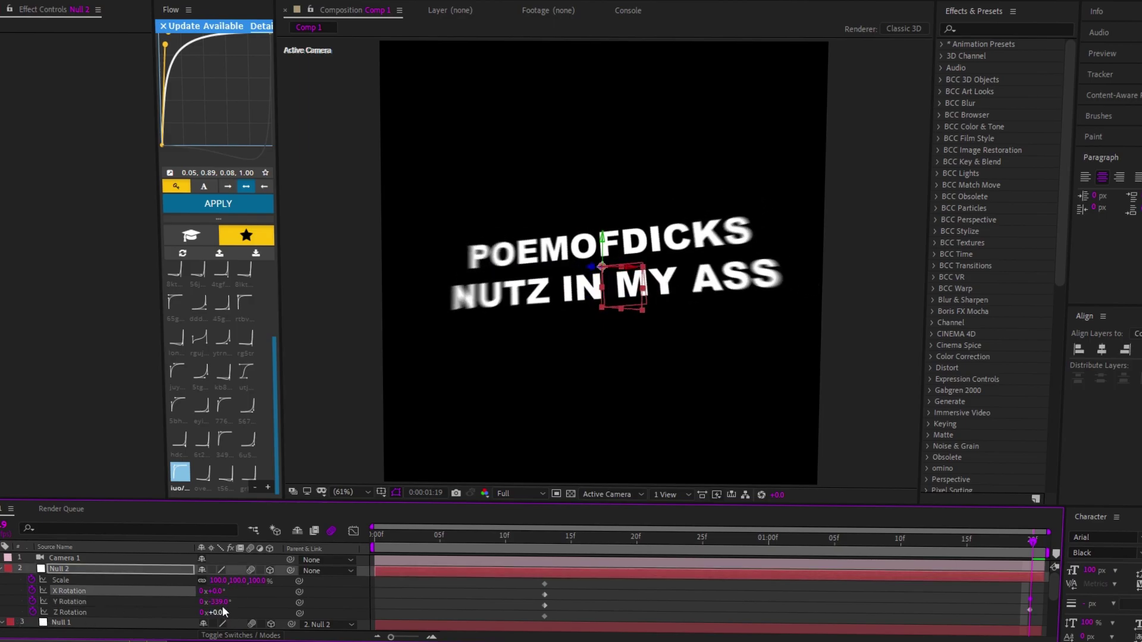
left_click_drag(214, 591, 278, 580)
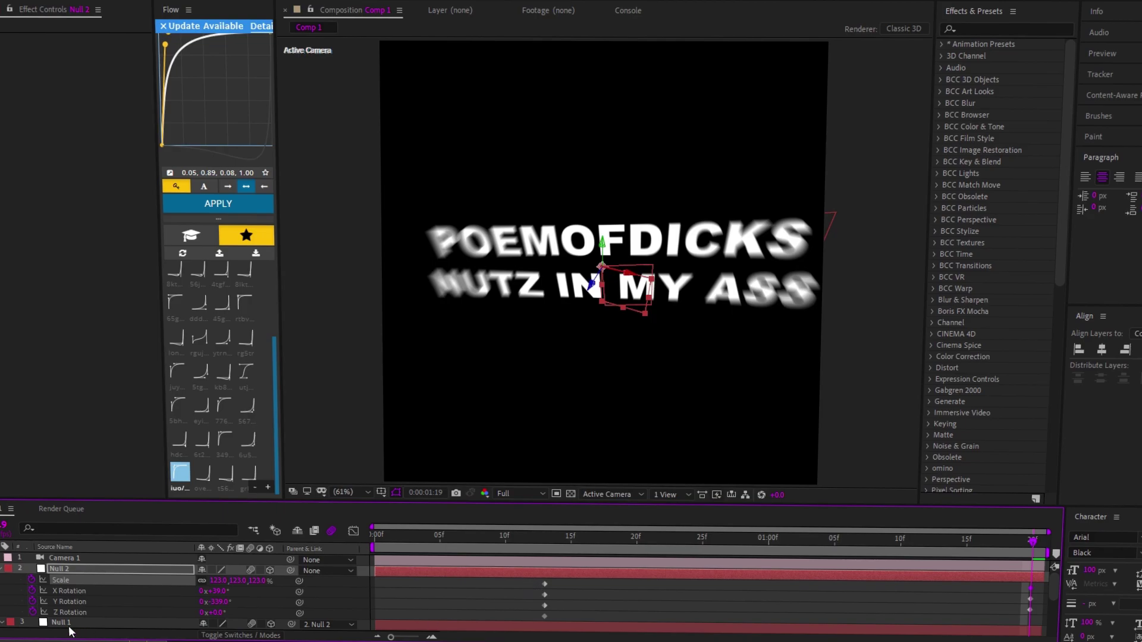
left_click(33, 612)
left_click_drag(523, 581, 1035, 610)
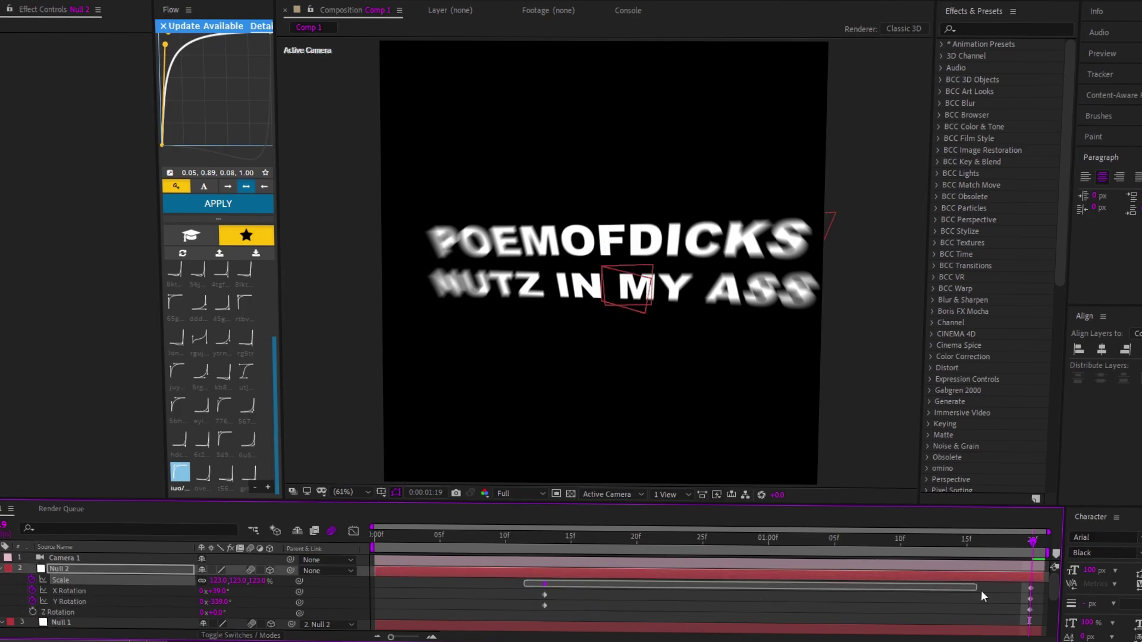
key("F9")
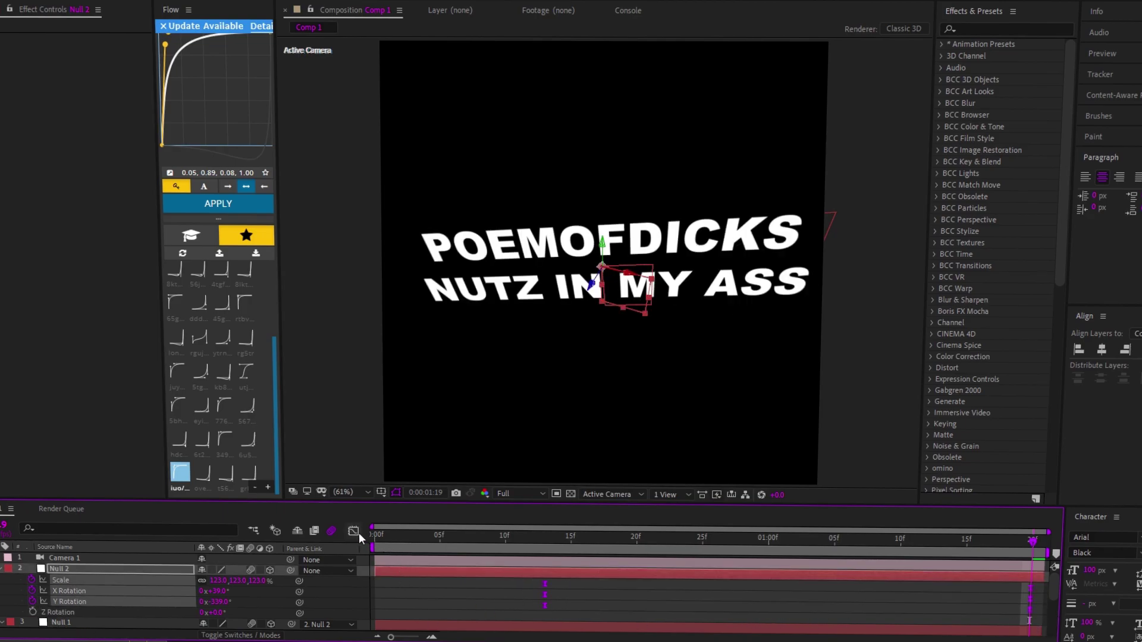
left_click(356, 533)
Drag Null 2's rotation speed-curve influence handles inward for a slow-fast-slow spin and preview it
left_click_drag(527, 559, 1050, 631)
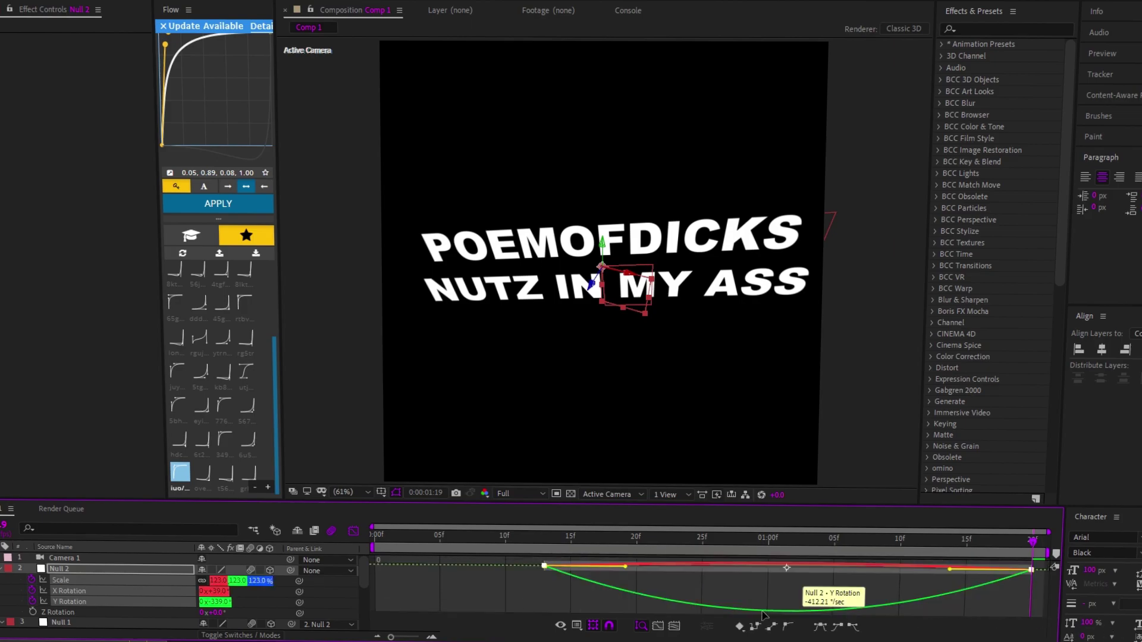
left_click_drag(627, 569, 722, 567)
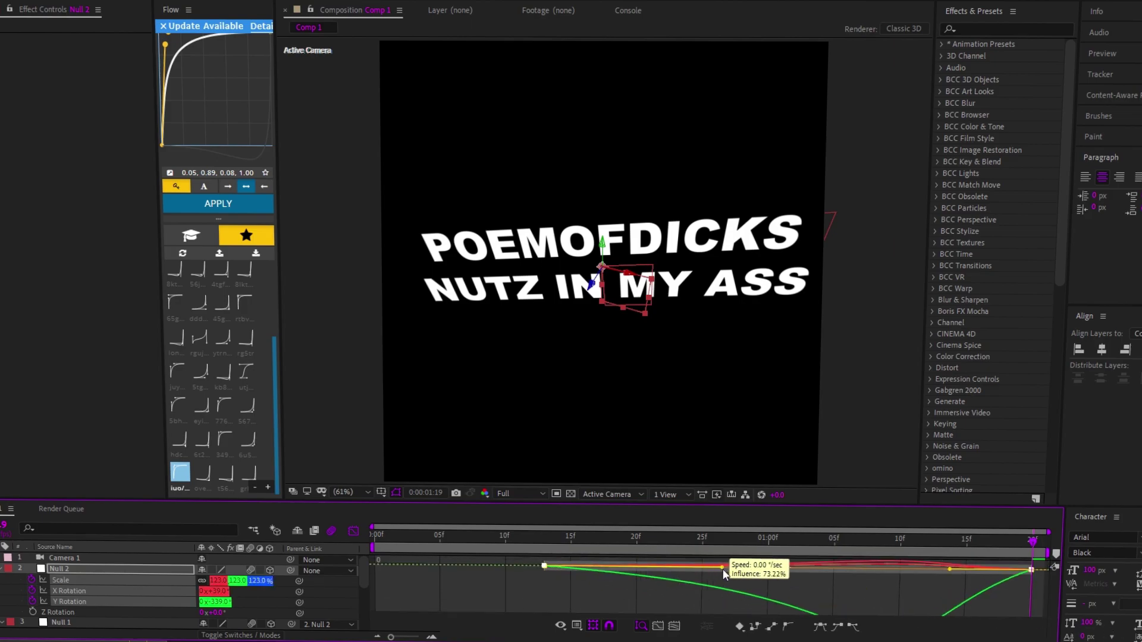
left_click_drag(950, 569, 840, 569)
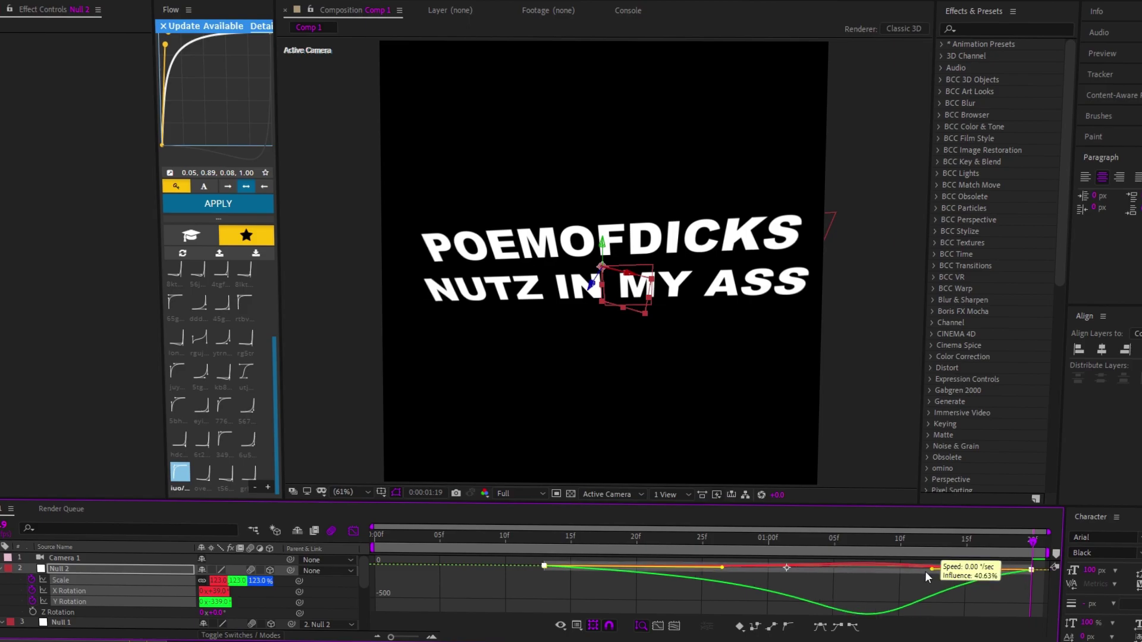
key("space")
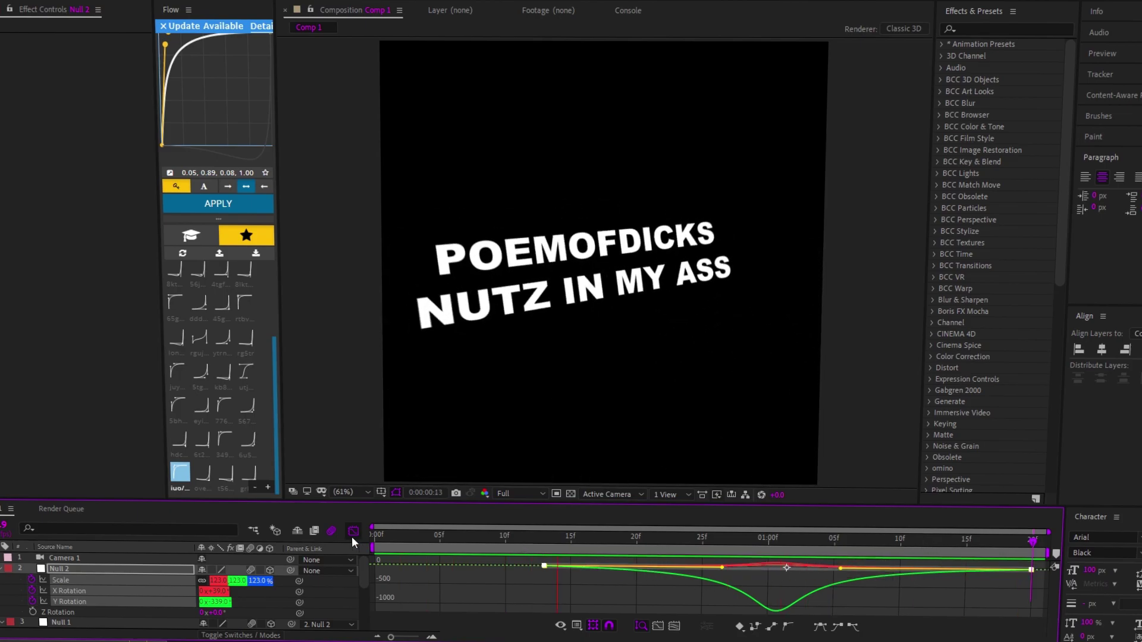
key("shift+F3")
key("space")
Shrink Null 2's Scale to about 42.5% at the last keyframe and play from the start
key("k")
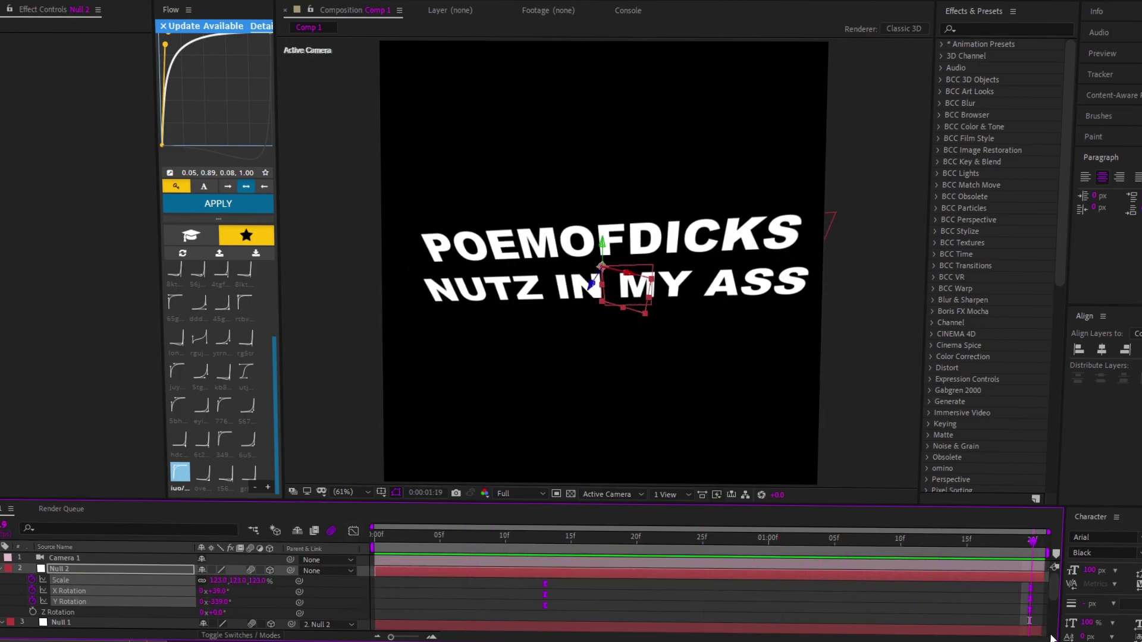
left_click_drag(252, 584, 422, 556)
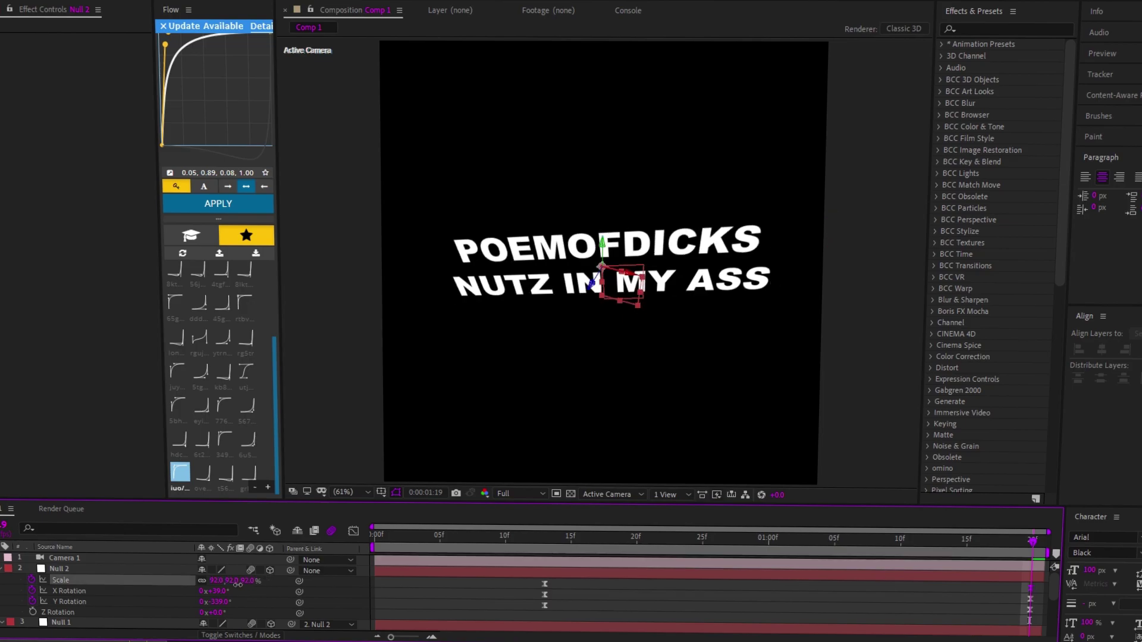
left_click(378, 539)
key("space")
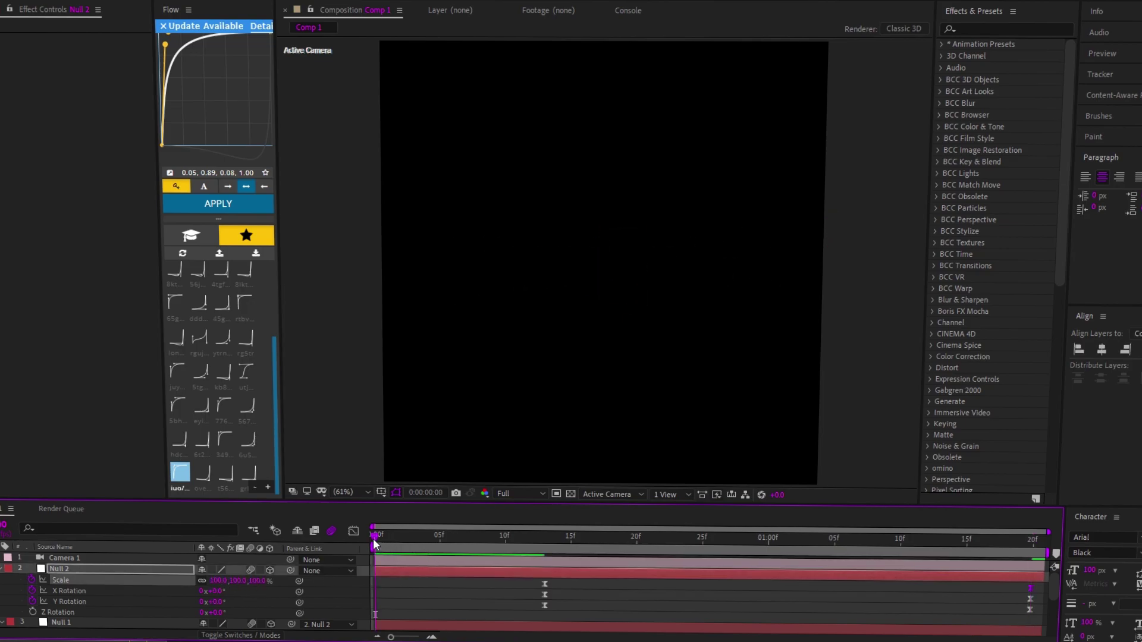
key("space")
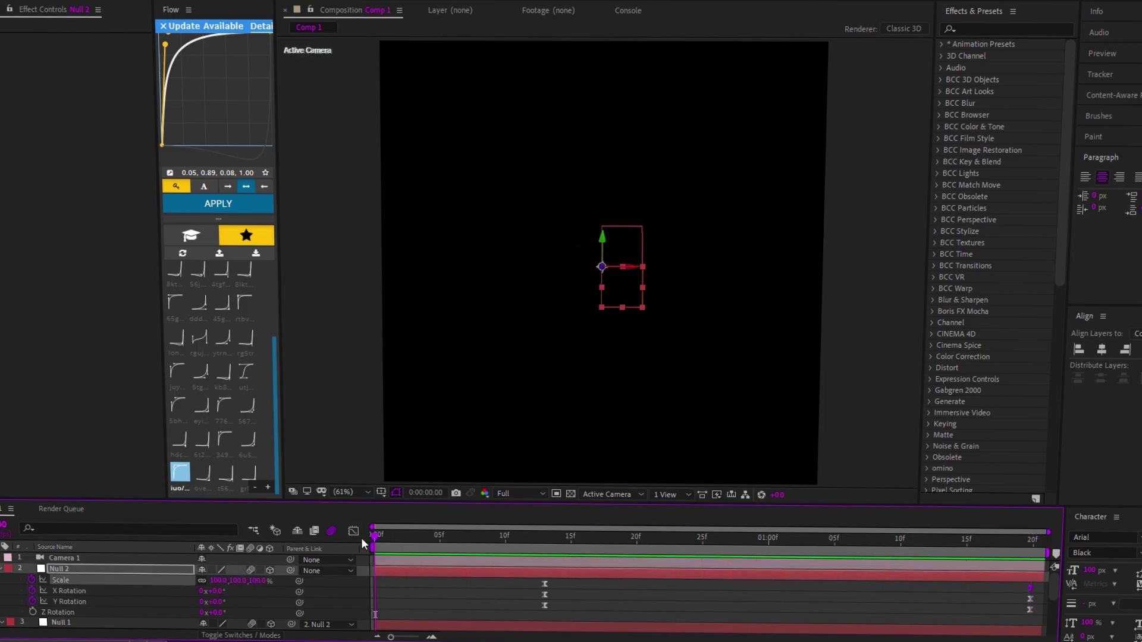
Apply the Flow ease curve to the text layer's keyframes
scroll(498, 593, "down", 5)
mouse_move(641, 559)
left_mouse_down()
mouse_move(742, 634)
mouse_move(769, 631)
left_mouse_up()
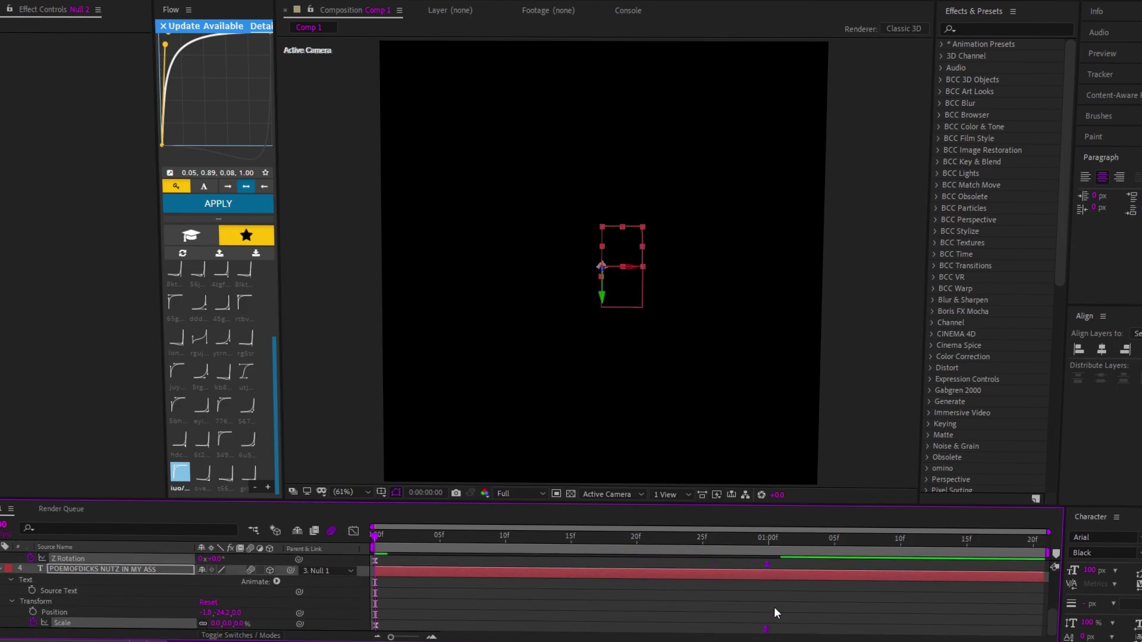
scroll(791, 589, "up", 2)
left_click_drag(791, 590, 690, 635)
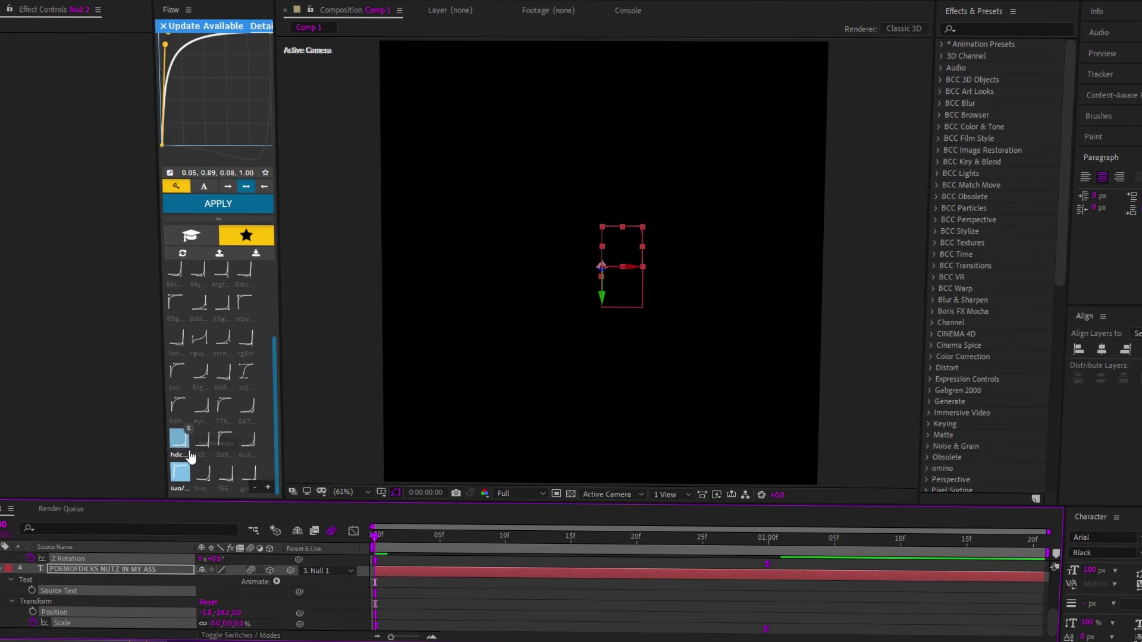
left_click(239, 214)
Collapse Null 1's properties, preview the spin-and-zoom animation, and select Null 2 to add another null
scroll(379, 615, "up", 3)
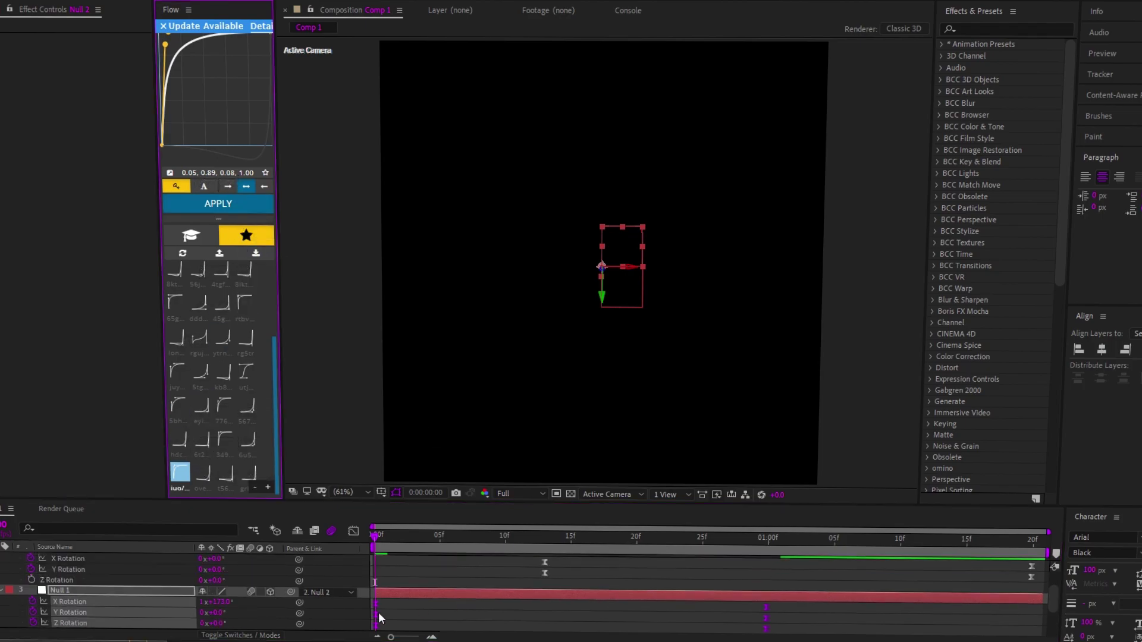
left_click(2, 591)
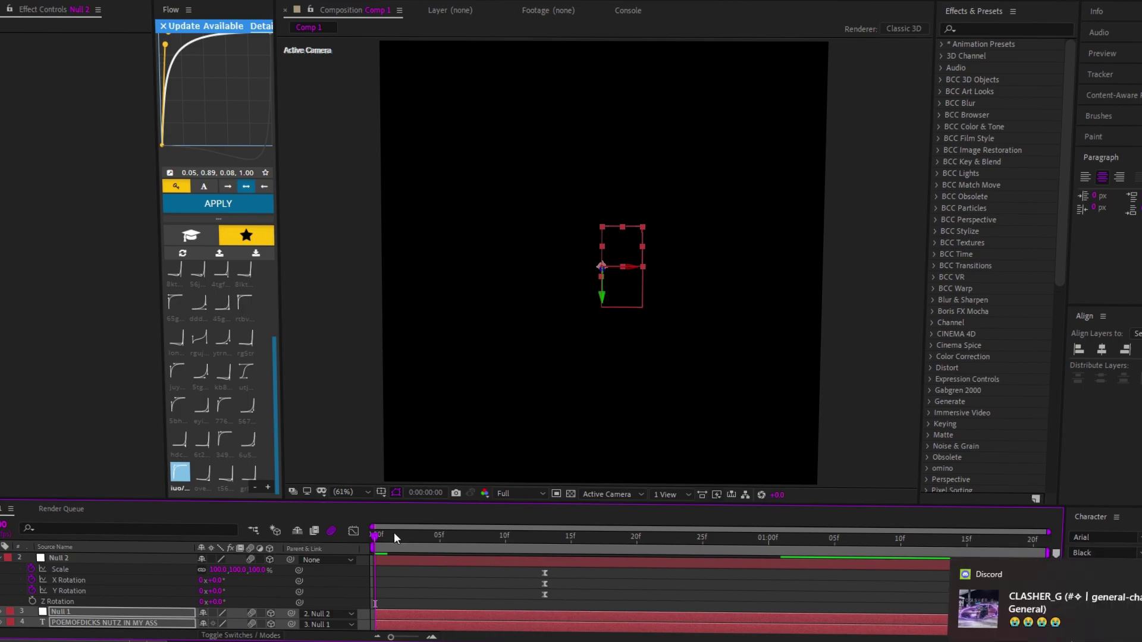
key("space")
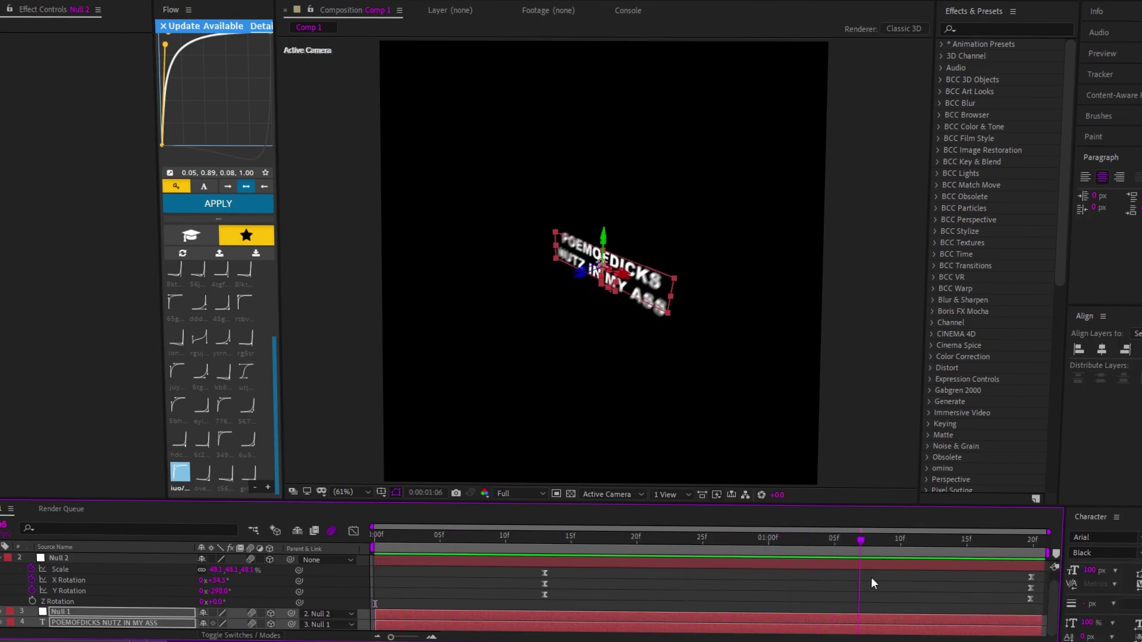
left_click(930, 559)
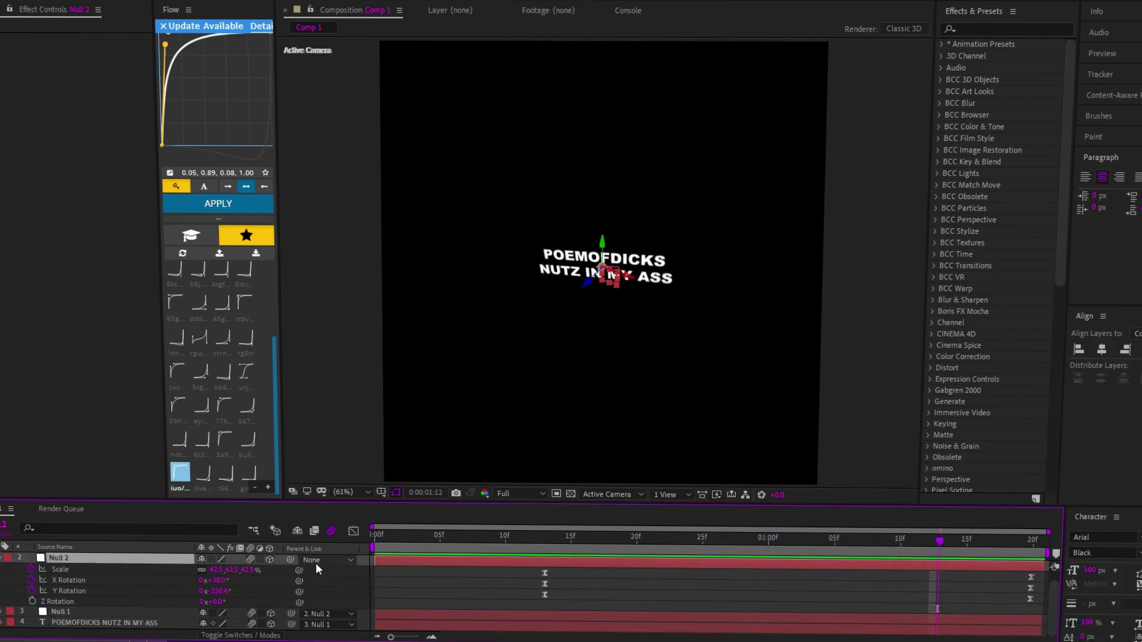
right_click(361, 564)
Add Null 3, parent Null 2 to it, and keyframe Null 3's Scale and Z Rotation
mouse_move(428, 426)
left_click(588, 490)
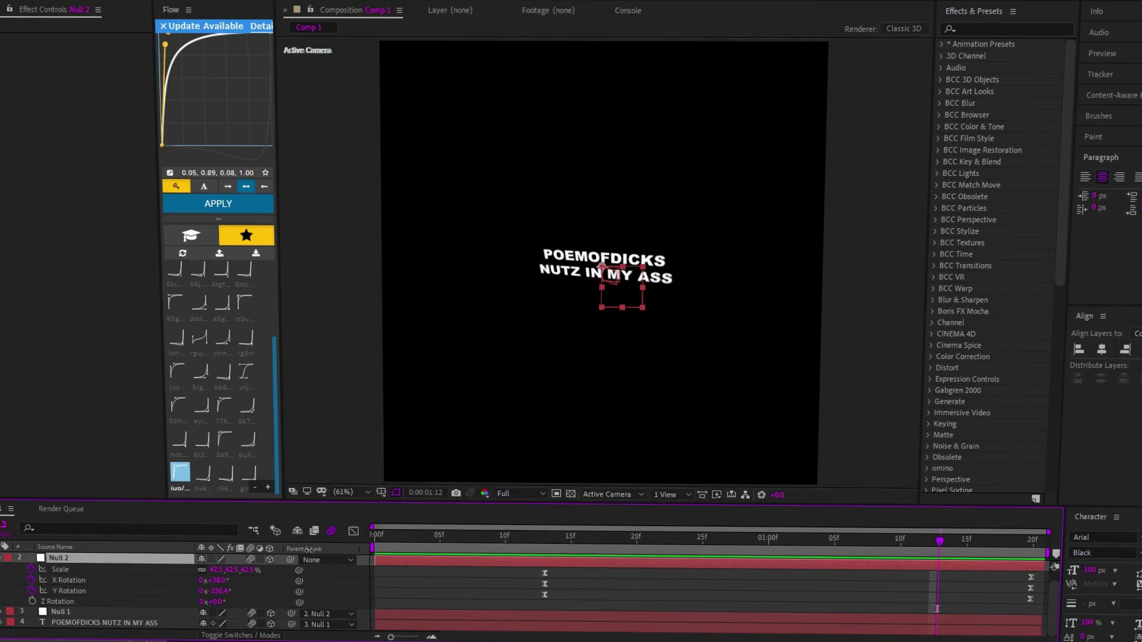
left_click_drag(290, 570, 188, 558)
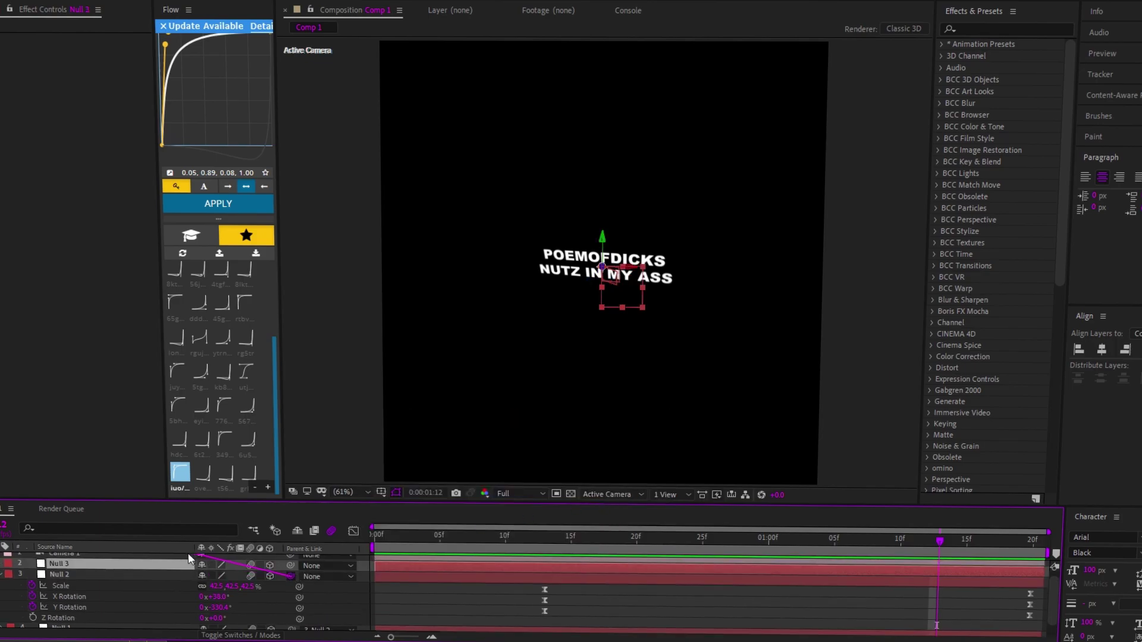
key("s")
scroll(76, 576, "up", 1)
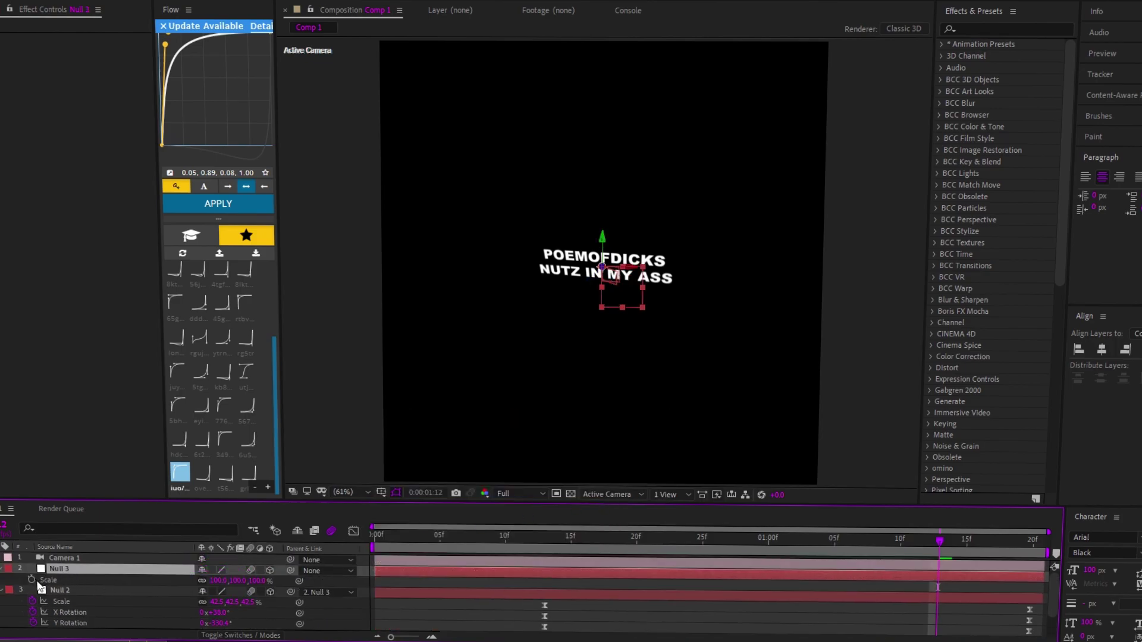
key("r")
left_click(32, 611)
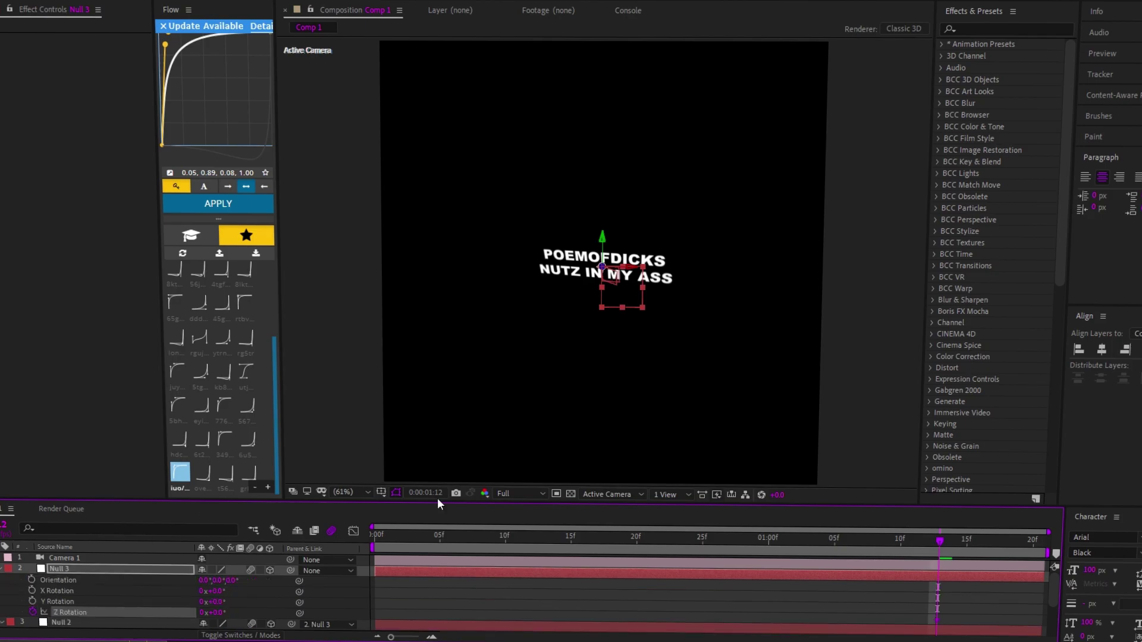
key("u")
At frame 1:19, spin Null 3 to -255° and enlarge its Scale so the text zooms in
left_click_drag(936, 546, 1032, 542)
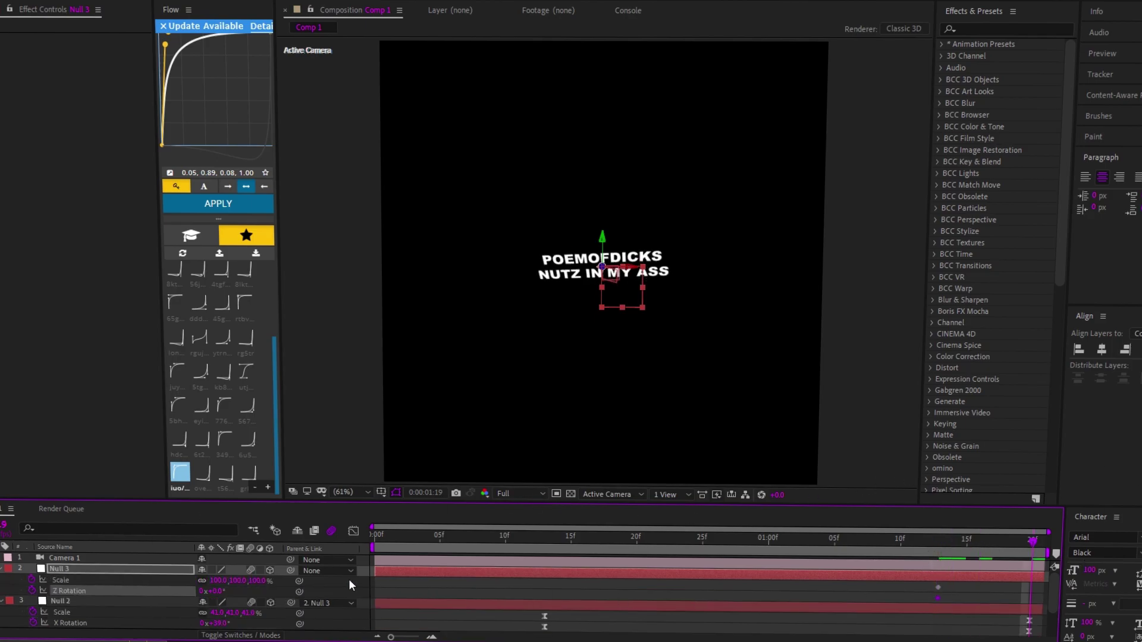
left_click_drag(219, 596, 164, 596)
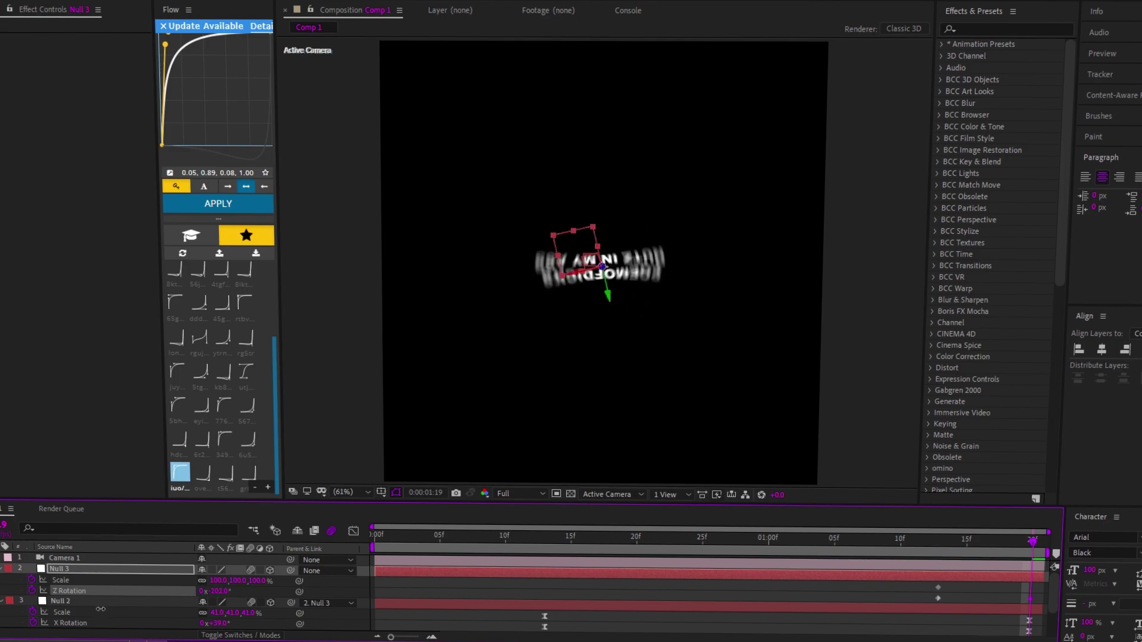
type("1")
key("Return")
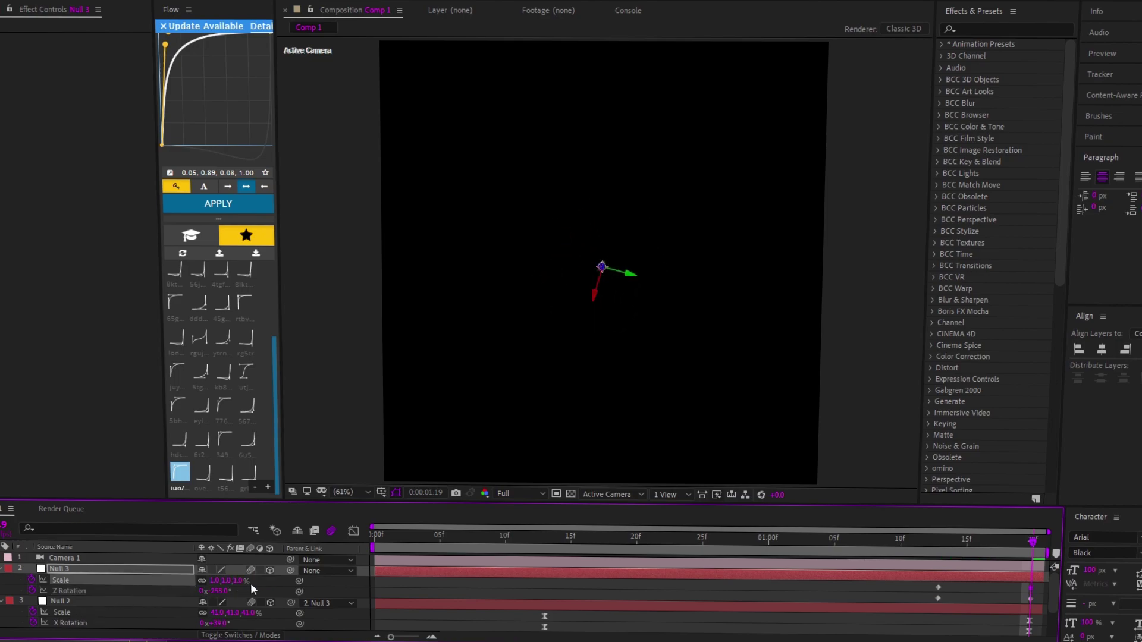
left_click_drag(236, 581, 910, 584)
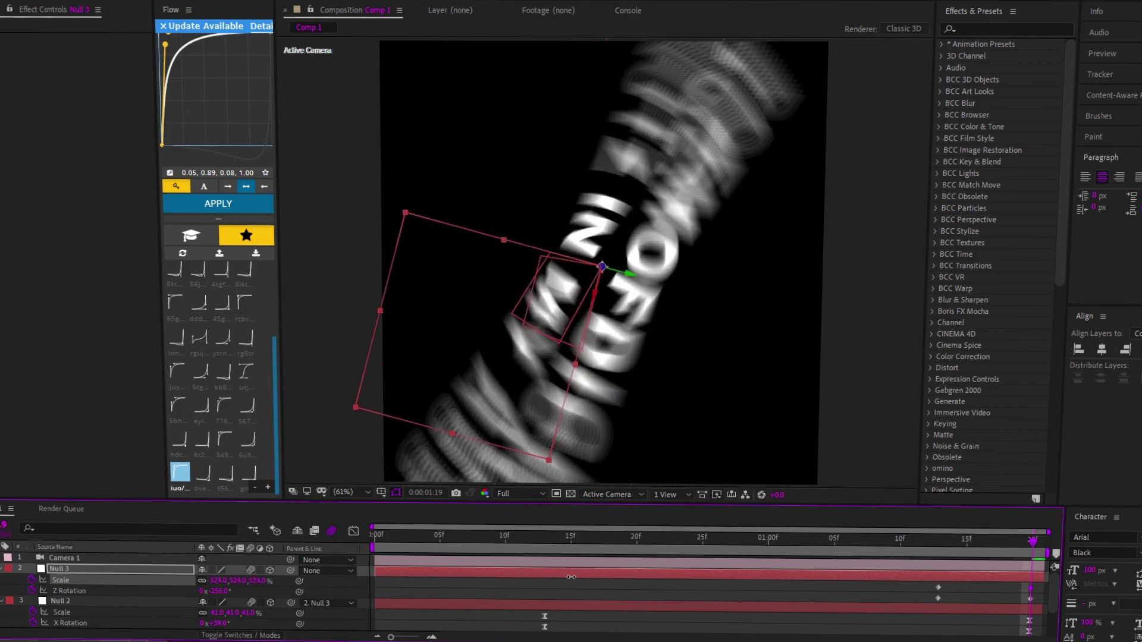
Apply a Flow easing curve to Null 3's Scale and Rotation keyframes and preview
left_click_drag(1007, 588, 1036, 600)
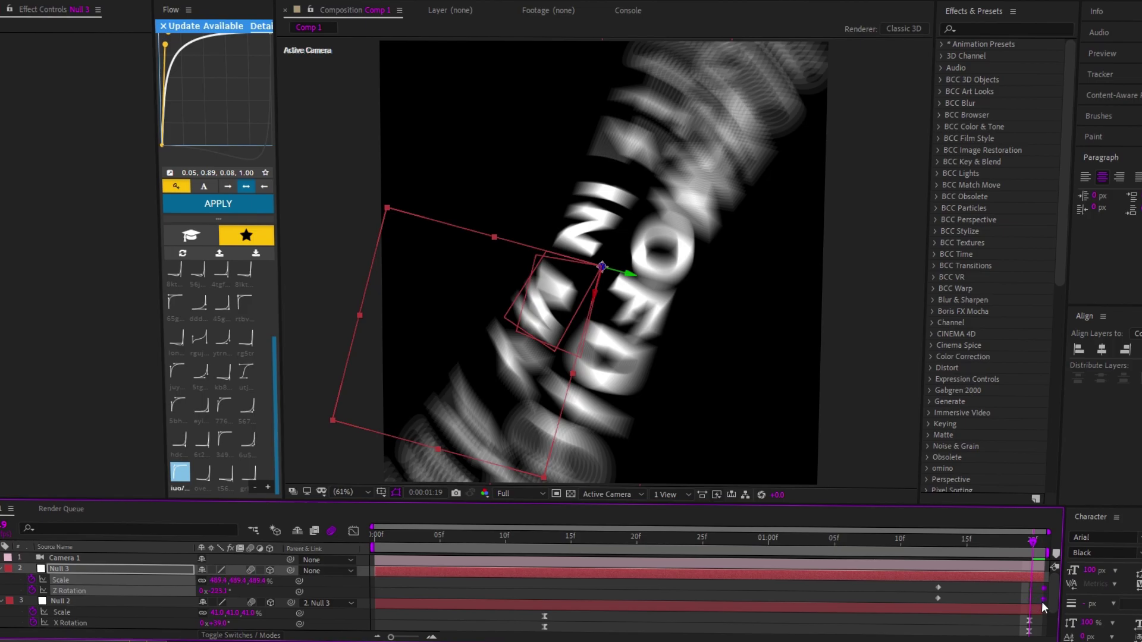
left_click(248, 439)
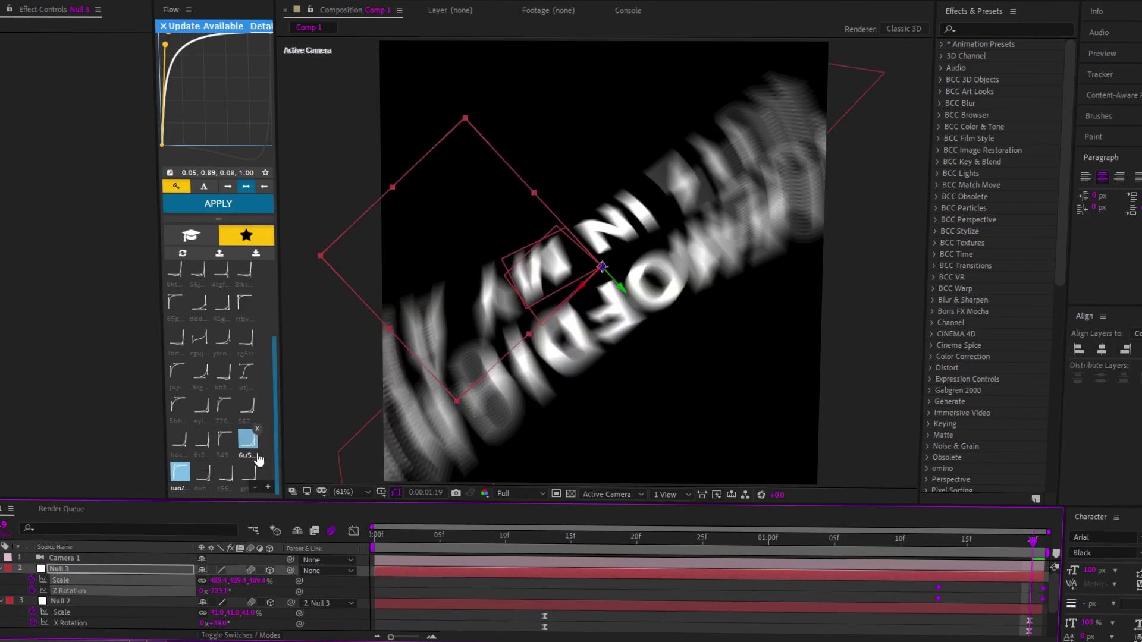
left_click(243, 204)
key("space")
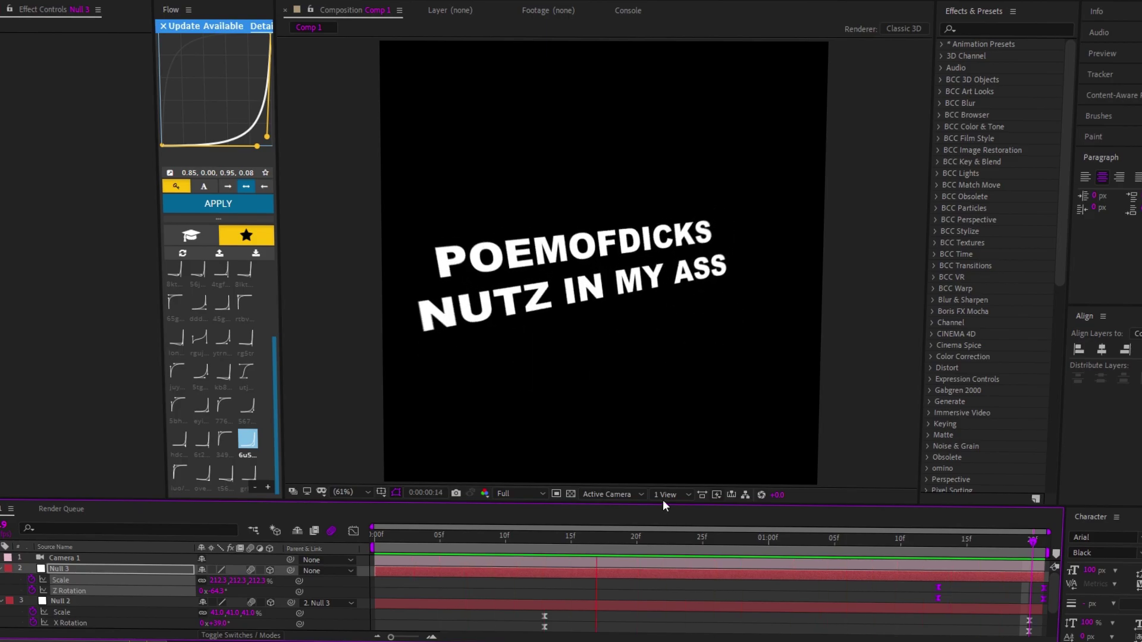
Change Null 3's final Z Rotation keyframe at 1:19 to +45°
mouse_move(936, 544)
left_mouse_down()
mouse_move(923, 559)
mouse_move(959, 604)
mouse_move(882, 605)
left_mouse_up()
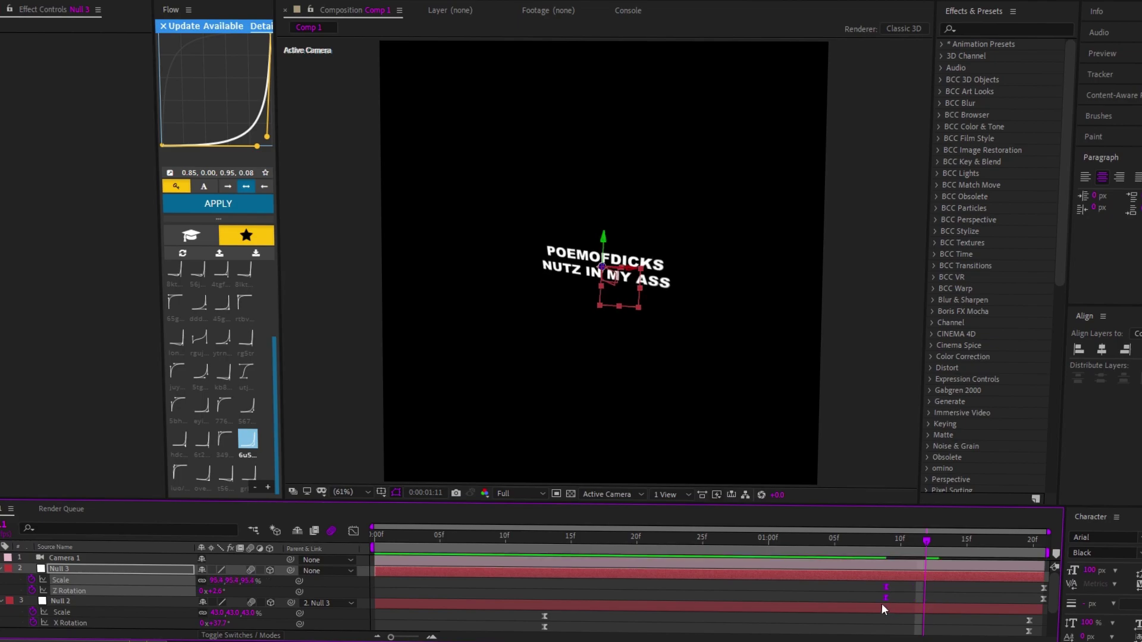
left_click_drag(980, 590, 1091, 603)
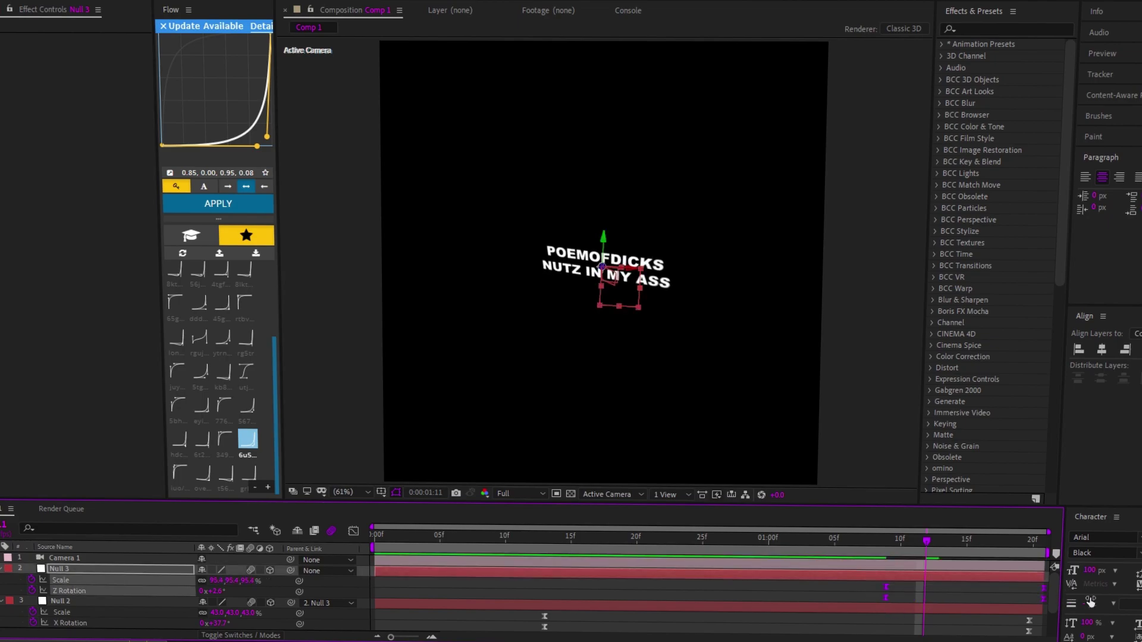
left_click(1037, 594)
key("Page_Down")
key("Page_Down")
key("Page_Down")
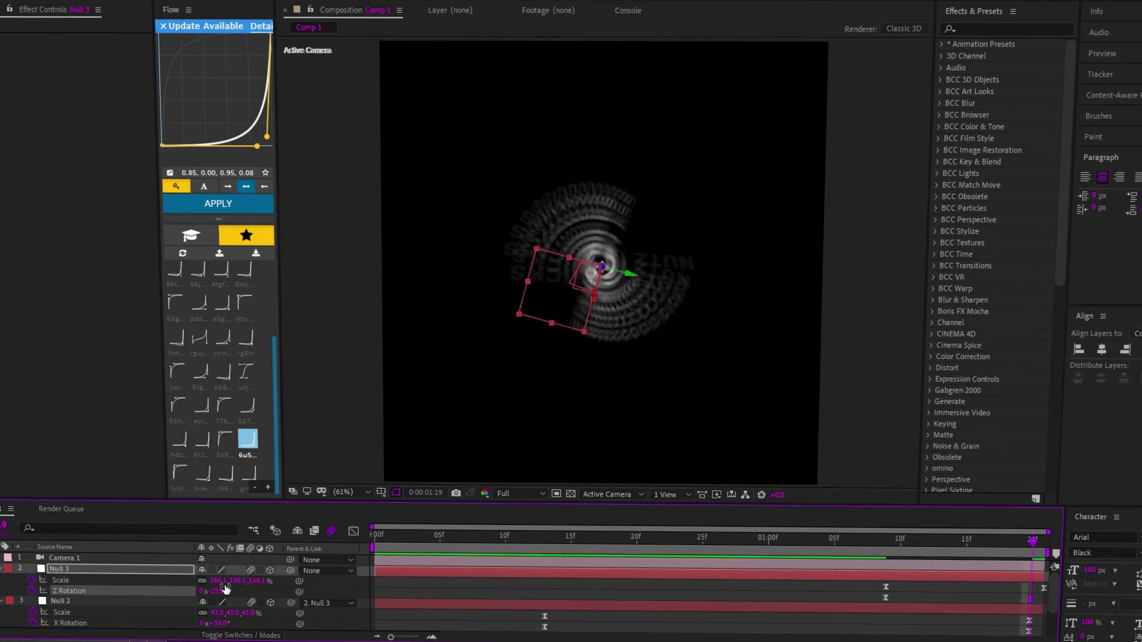
left_click_drag(219, 592, 479, 596)
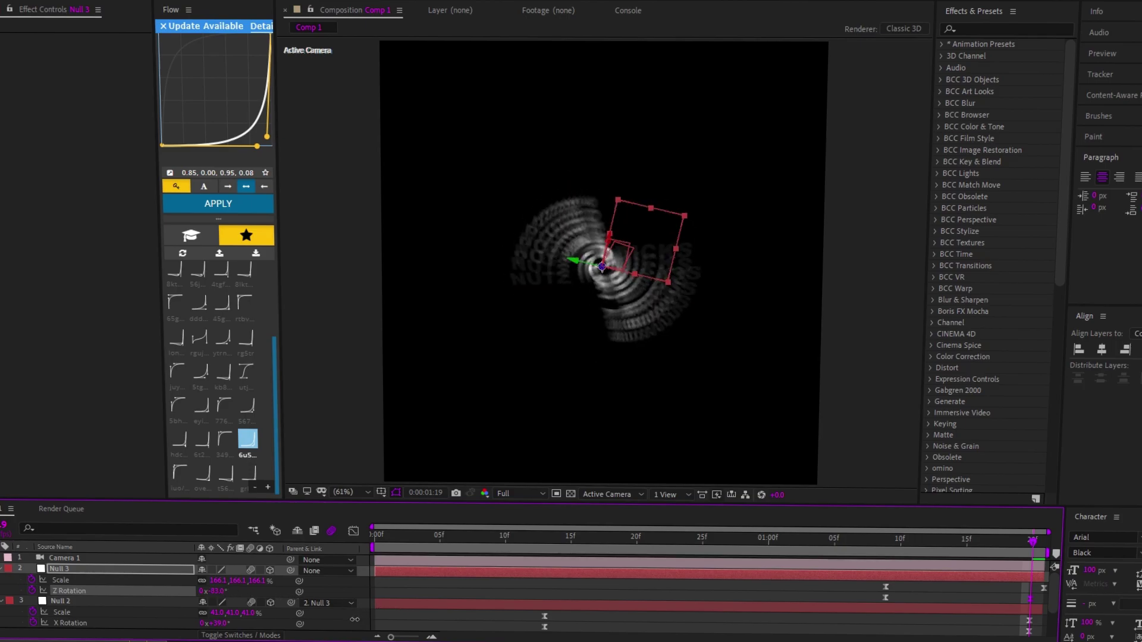
left_click_drag(1030, 598, 1043, 598)
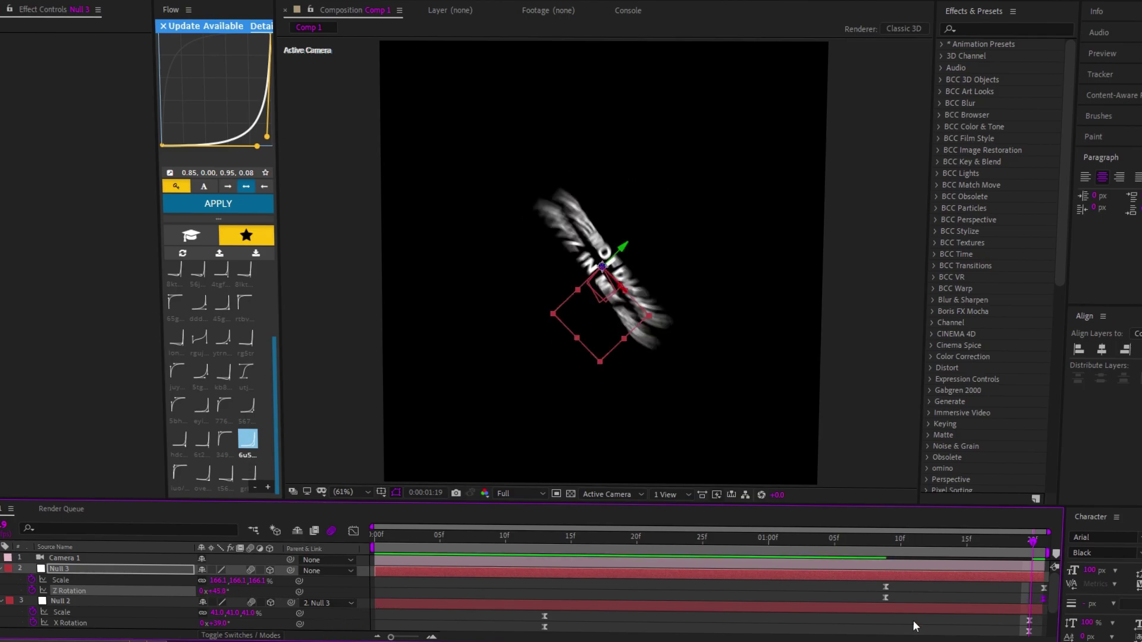
Re-ease Null 3's Scale and Rotation keyframes with Flow's ease-both and preview the result
left_click_drag(856, 595, 980, 595)
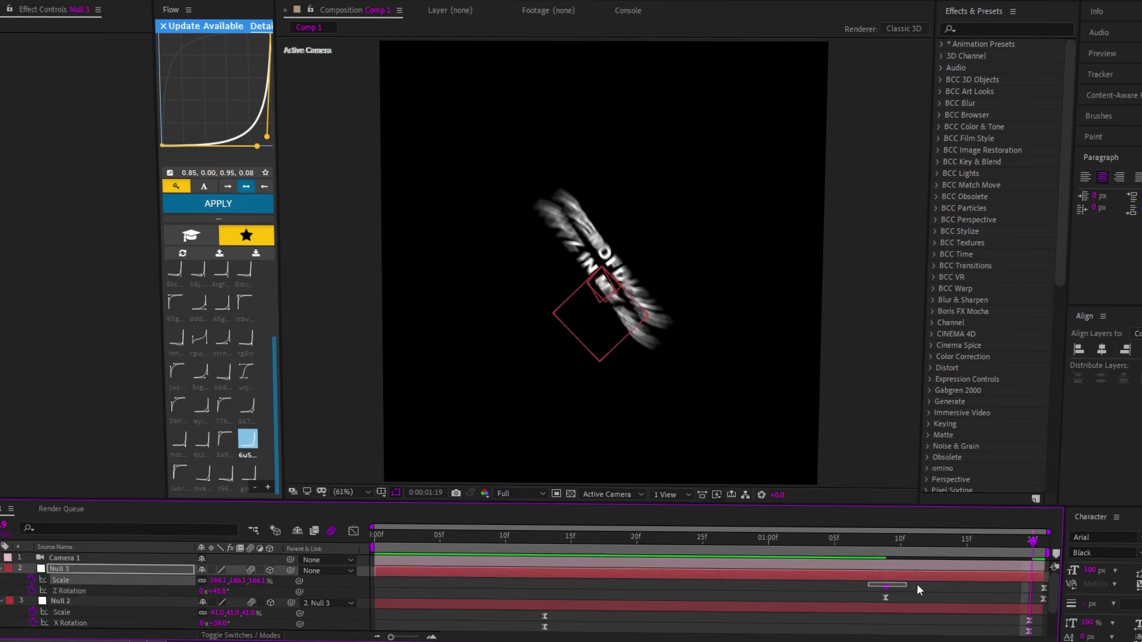
left_click(249, 187)
key("space")
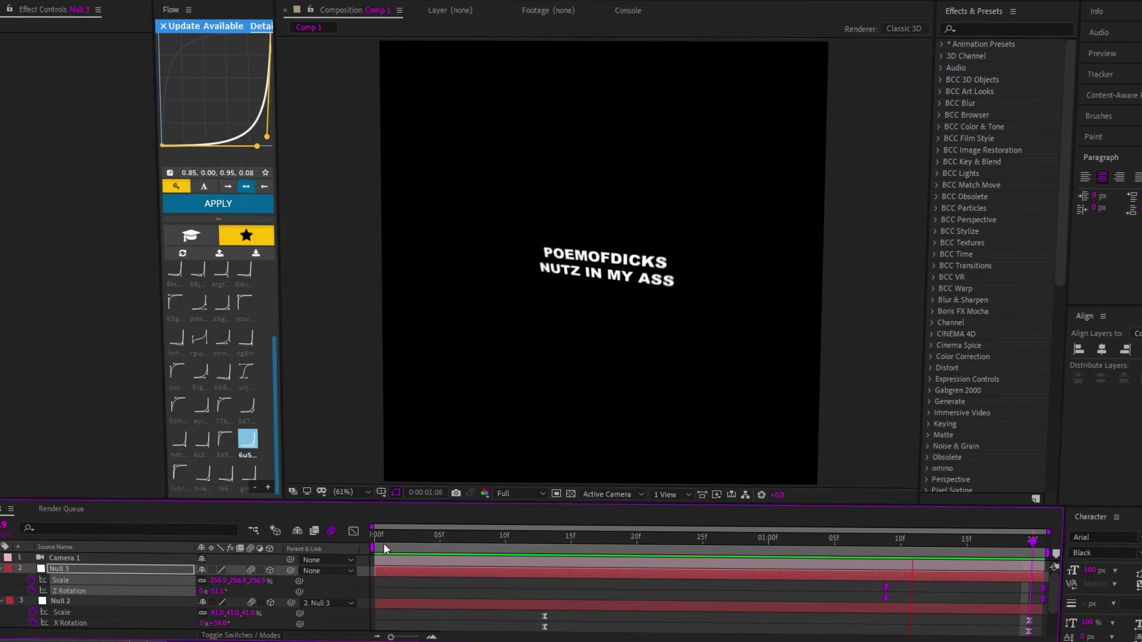
key("space")
Collapse the null layers' properties, then start and cancel a Pre-compose of all layers
left_click(2, 568)
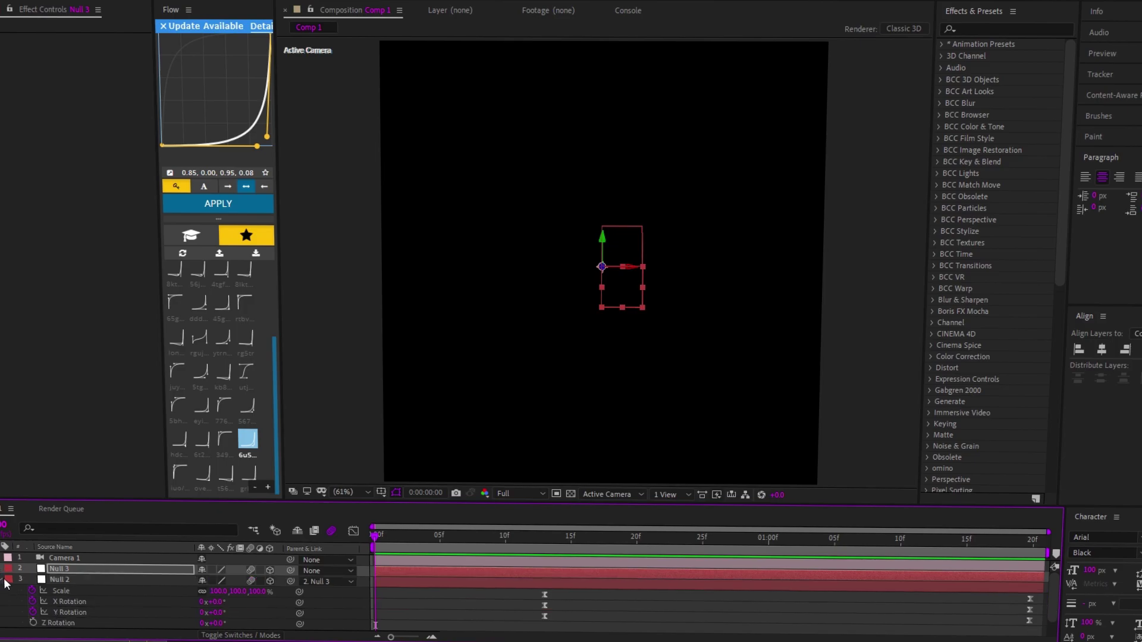
left_click(2, 580)
key("ctrl+a")
right_click(104, 564)
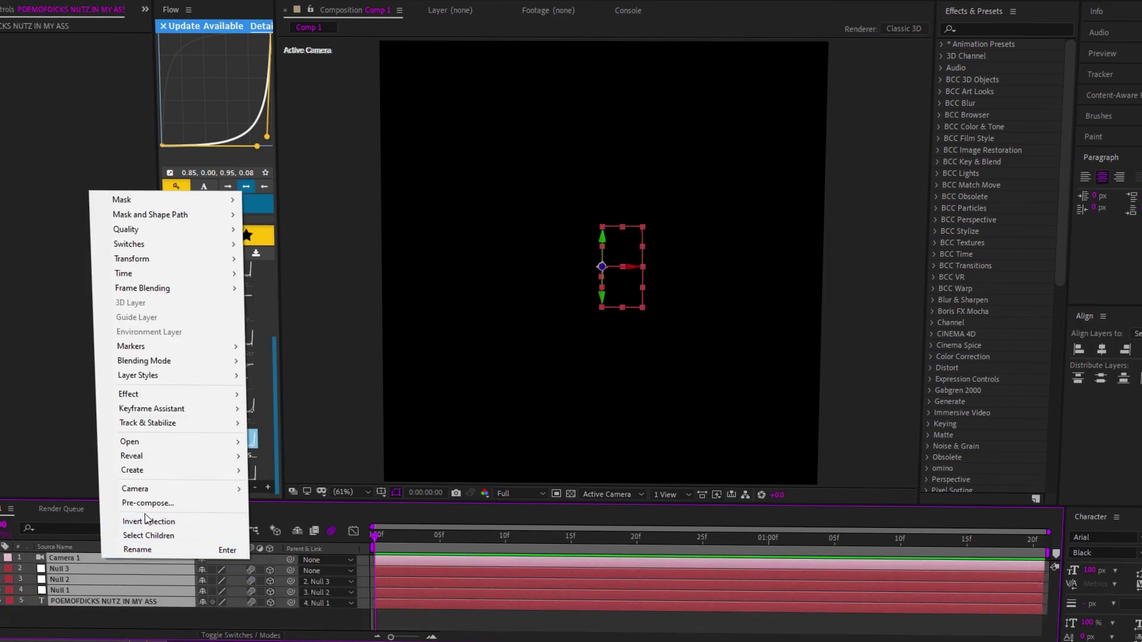
left_click(149, 503)
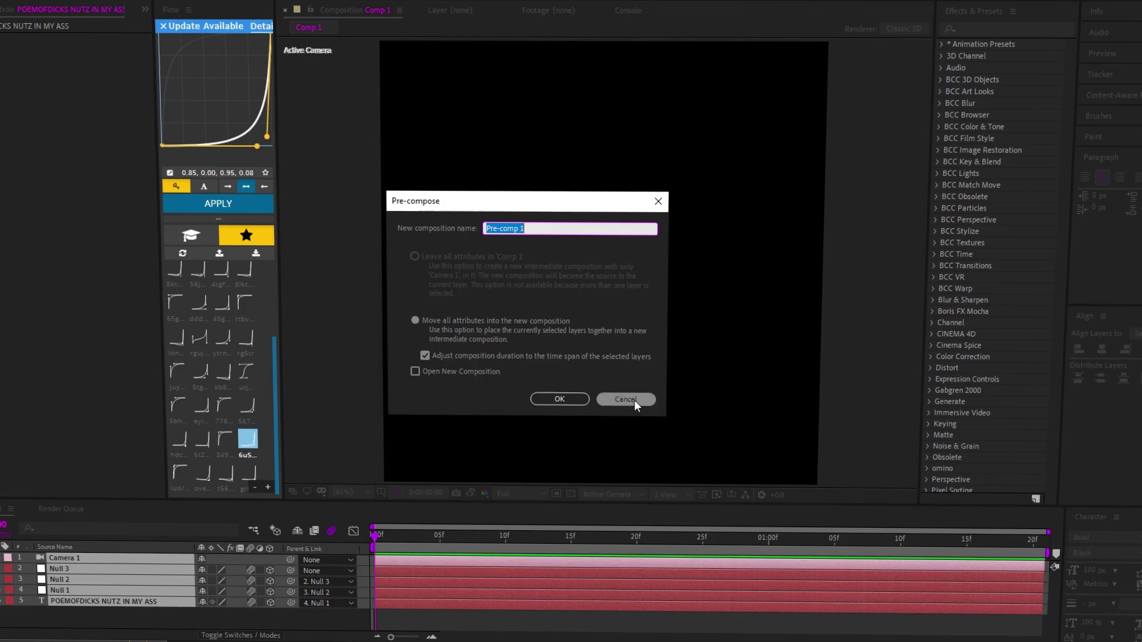
left_click(634, 399)
left_click(518, 619)
Add a Parallel Light 1 layer above Camera 1 and preview the lit animation
left_click(171, 562)
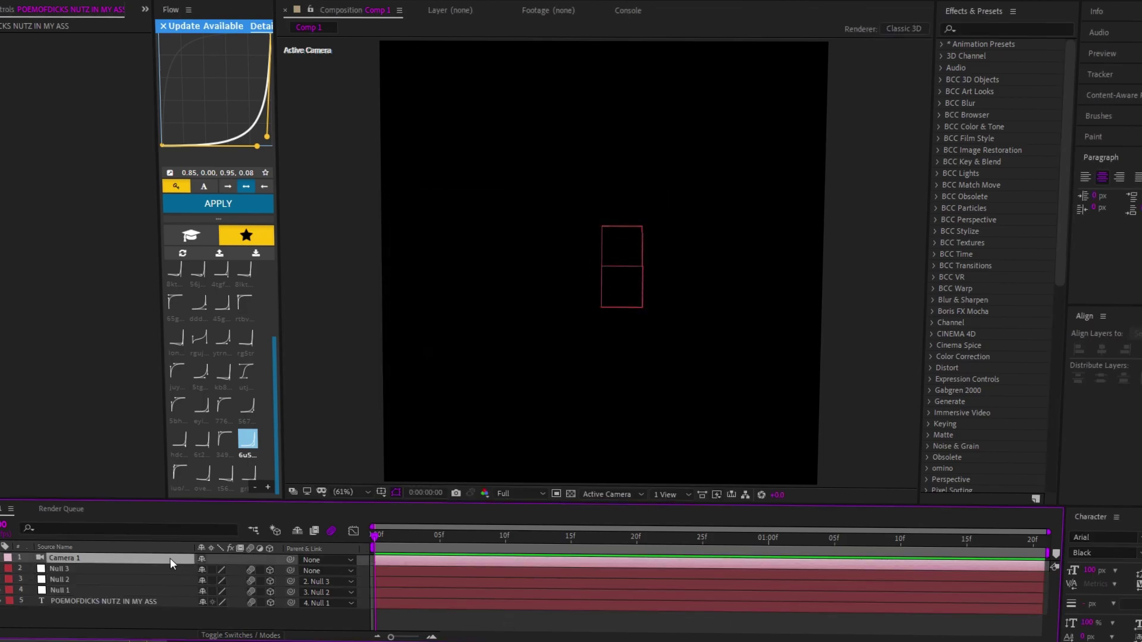
right_click(362, 561)
mouse_move(387, 423)
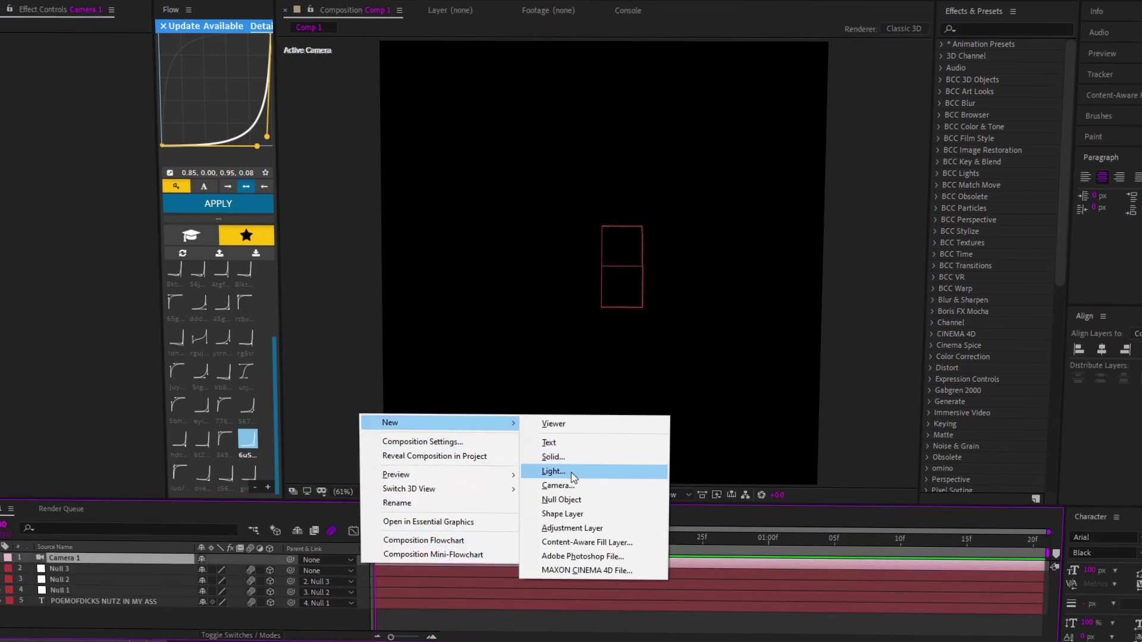
left_click(572, 472)
left_click(535, 457)
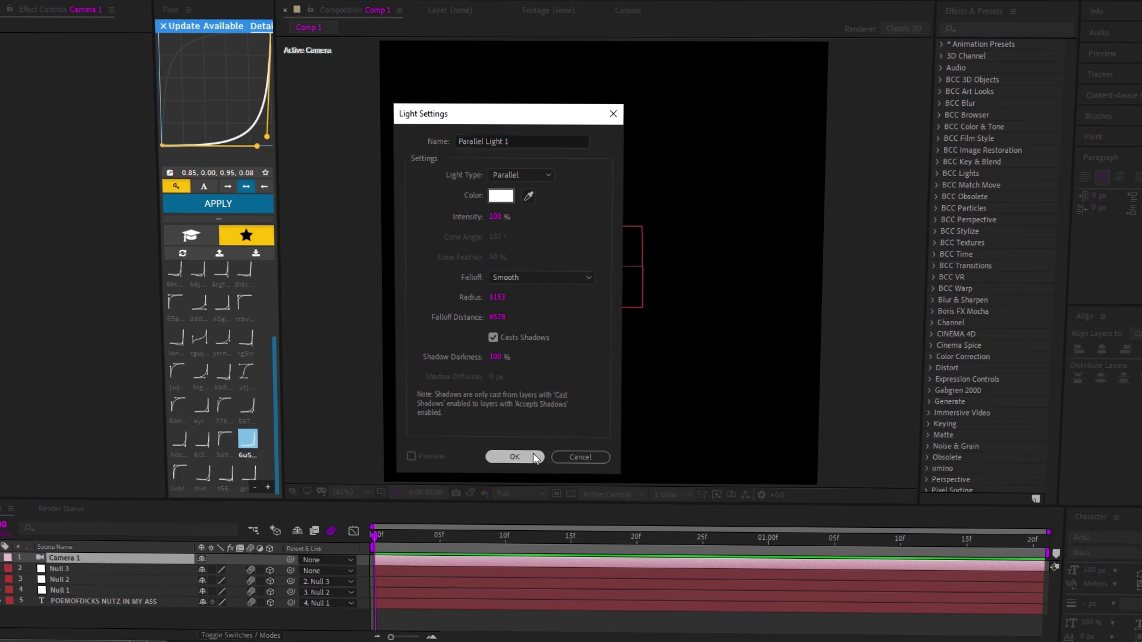
key("space")
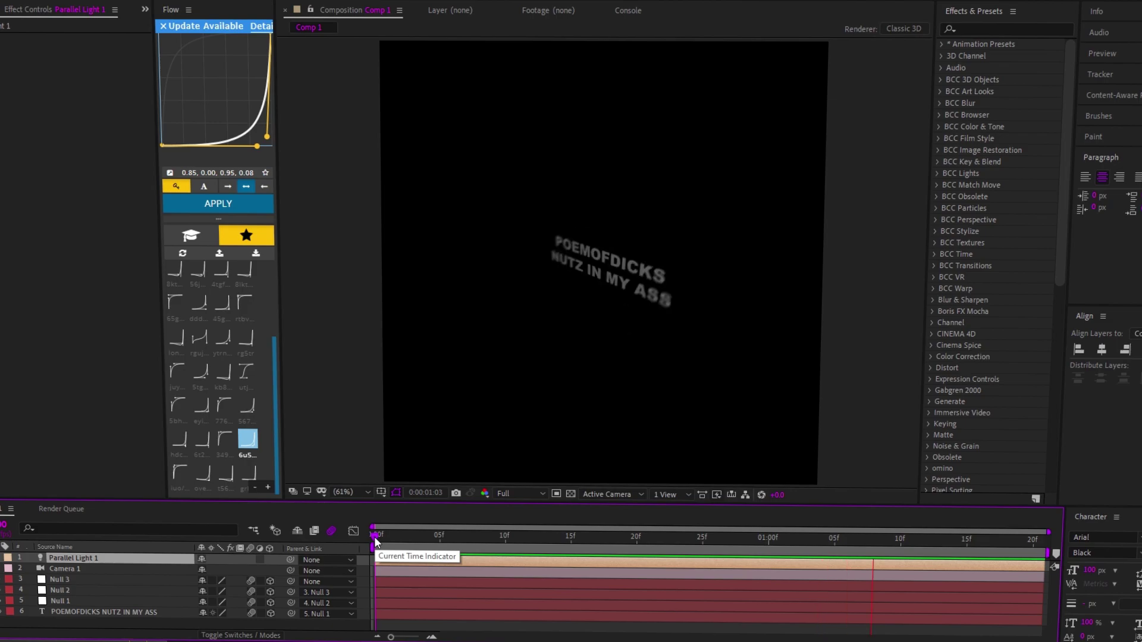
left_click(375, 538)
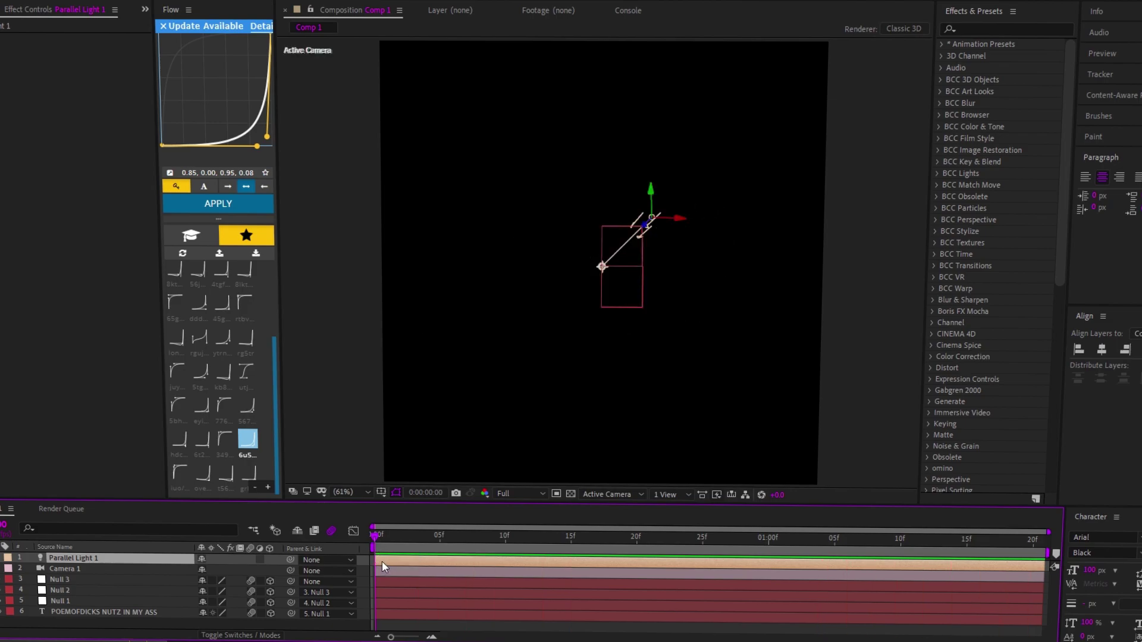
Precompose all of Comp 1's layers into Pre-comp 1
left_click(408, 612, "shift")
right_click(408, 613)
left_click(434, 554)
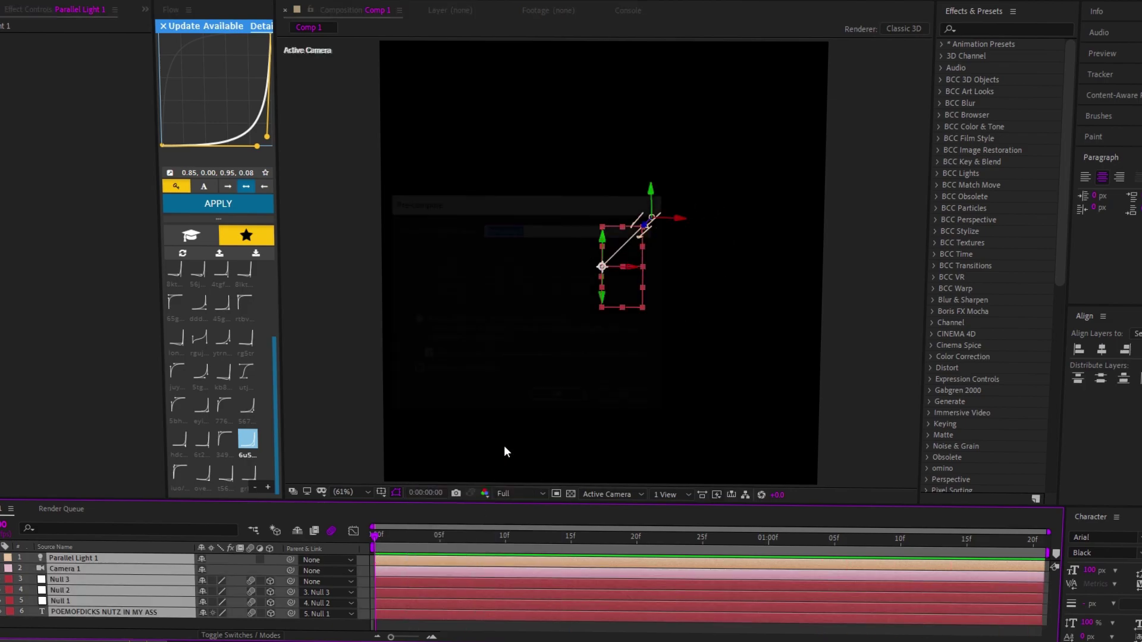
left_click(560, 399)
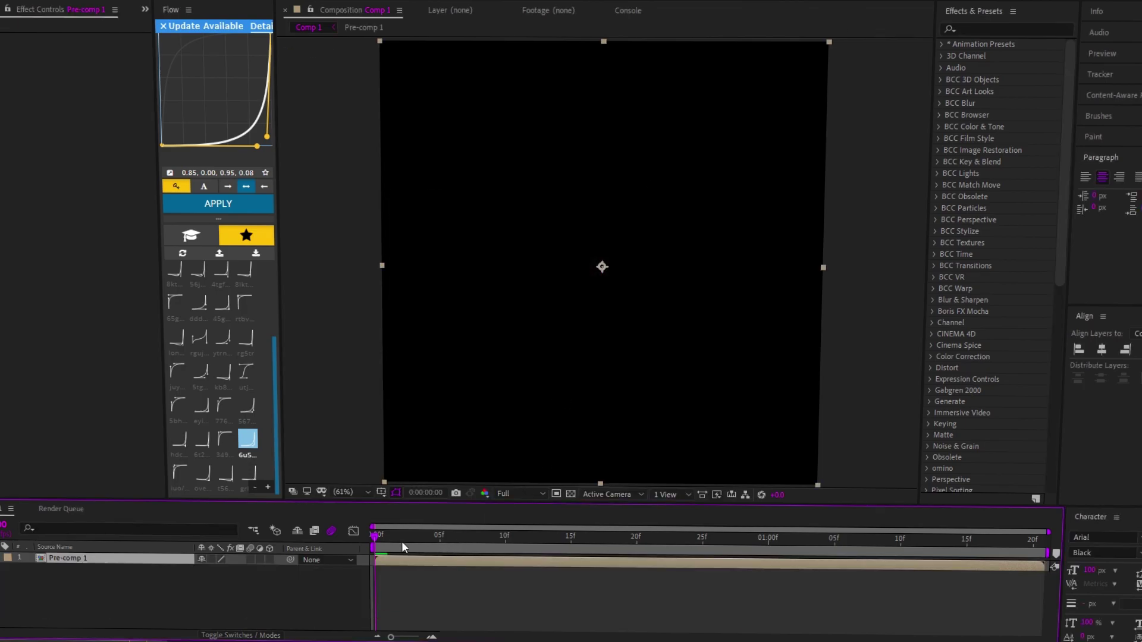
Scrub through the text animation and duplicate the Pre-comp 1 layer with Ctrl+D
left_click_drag(433, 543, 1041, 544)
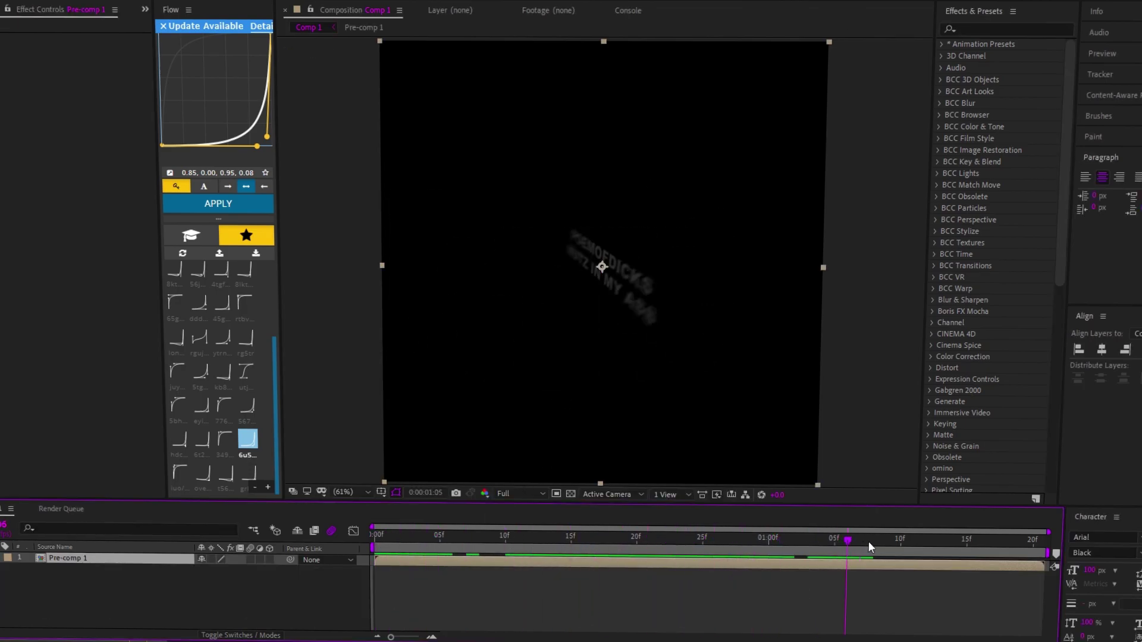
mouse_move(1041, 544)
left_mouse_down()
mouse_move(435, 538)
mouse_move(583, 539)
left_mouse_up()
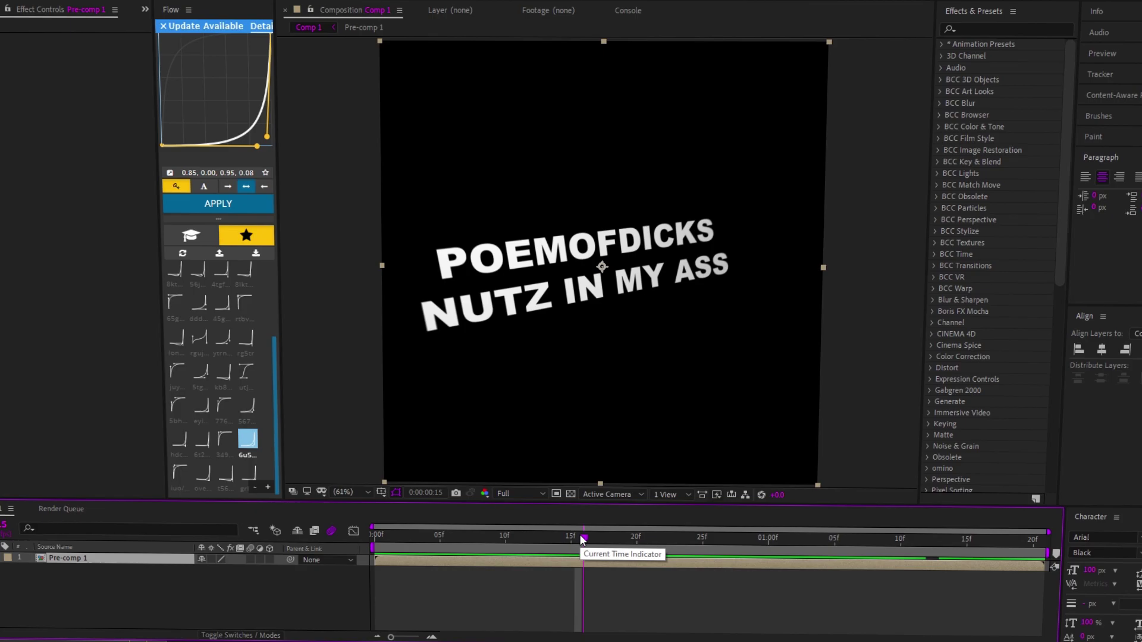
key("ctrl+d")
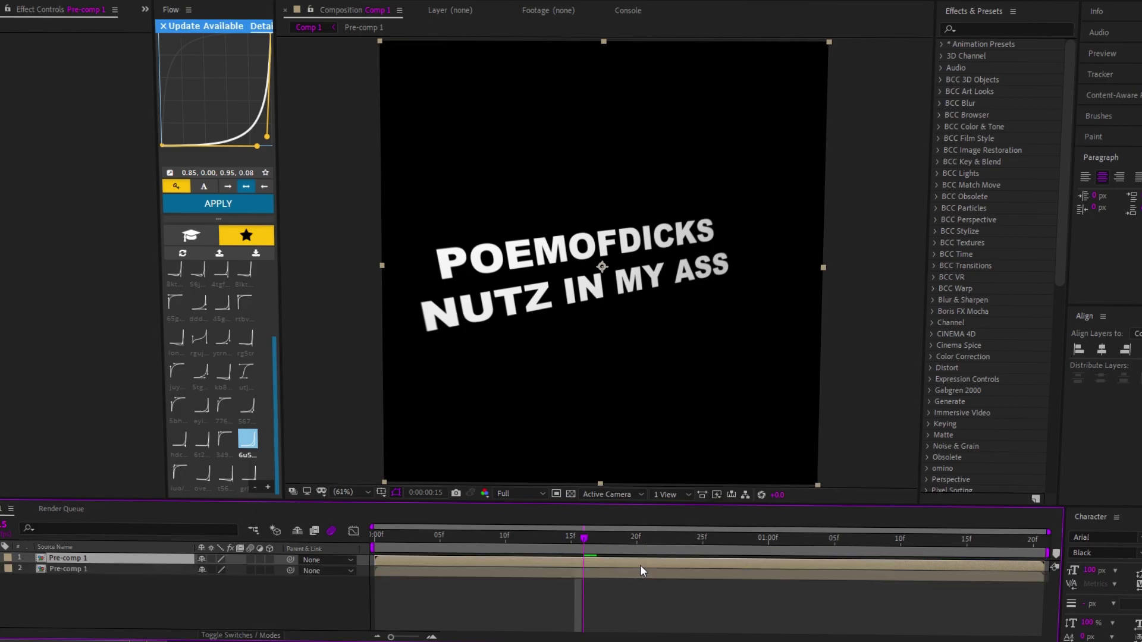
left_click_drag(582, 540, 562, 572)
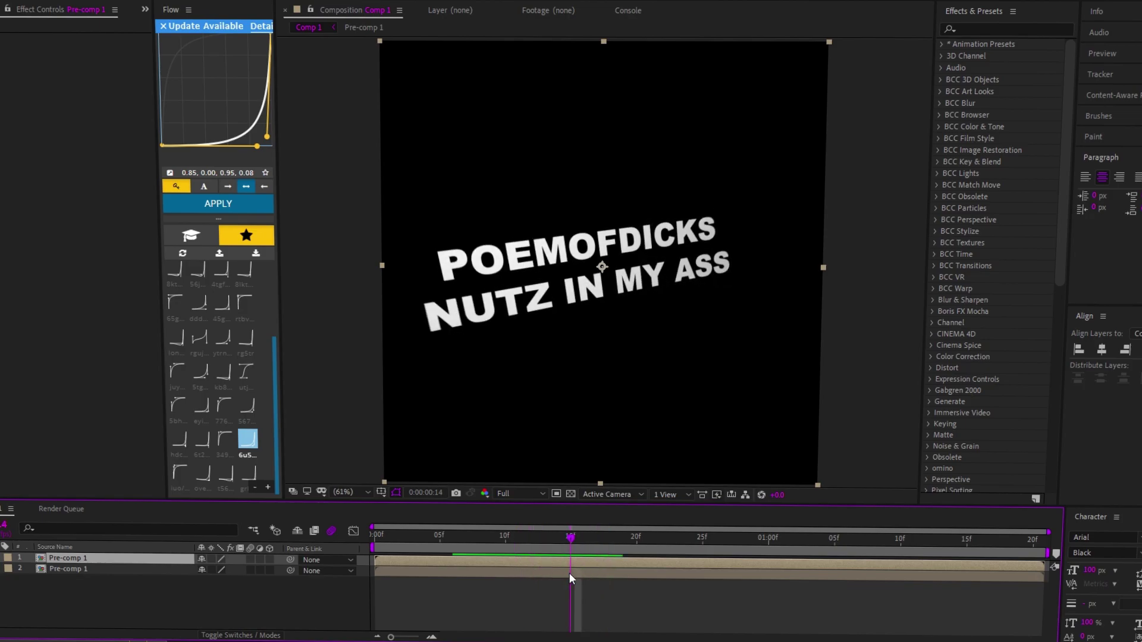
left_click_drag(562, 572, 375, 571)
left_click(963, 25)
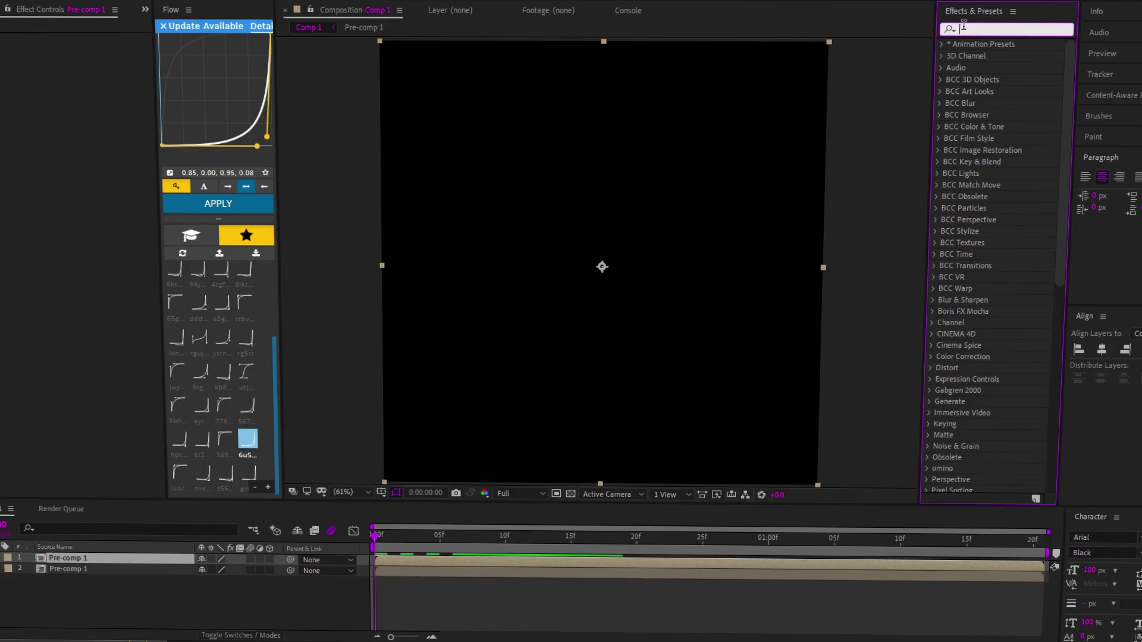
Apply the 'cool bg effect' preset to layer 2, adjust its later keyframes, and scrub to frame 21
type("cool bg")
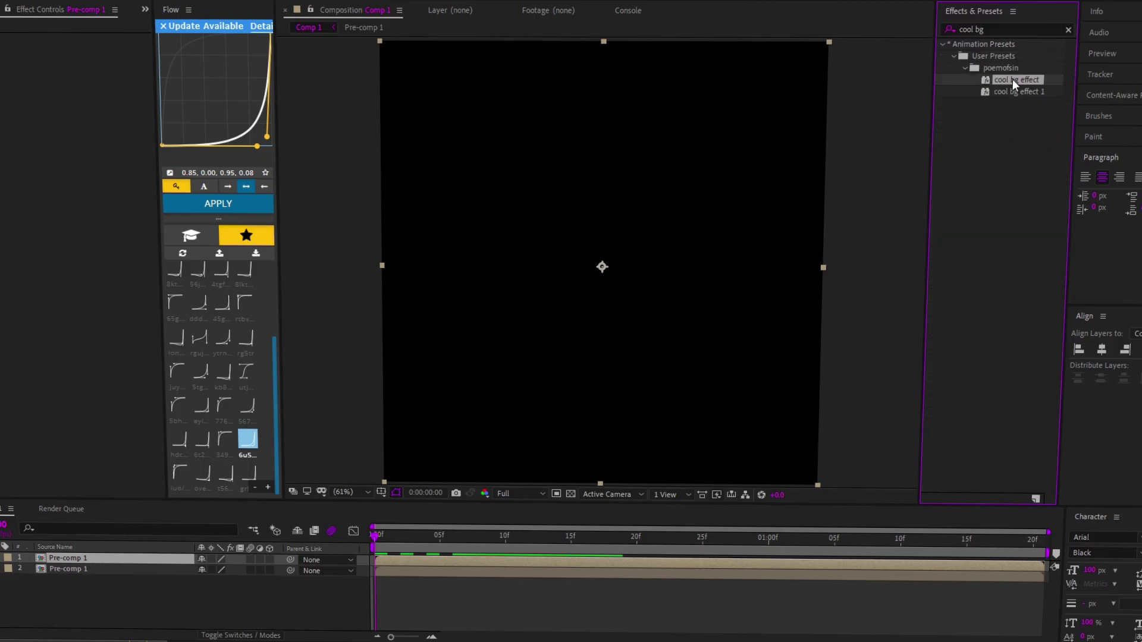
left_click_drag(1015, 81, 676, 571)
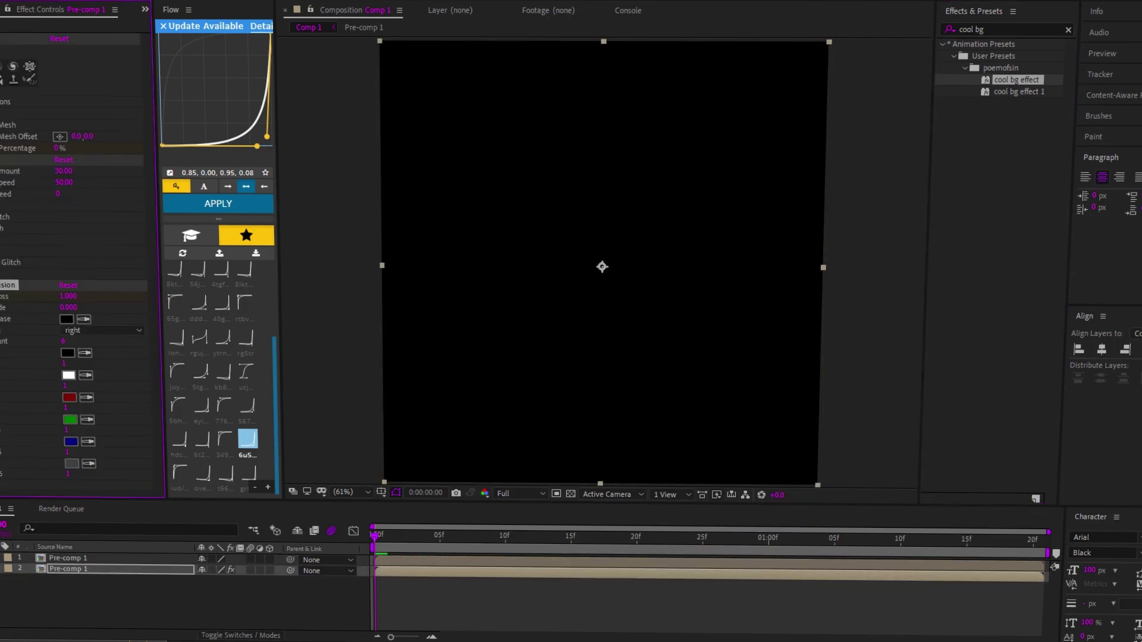
key("u")
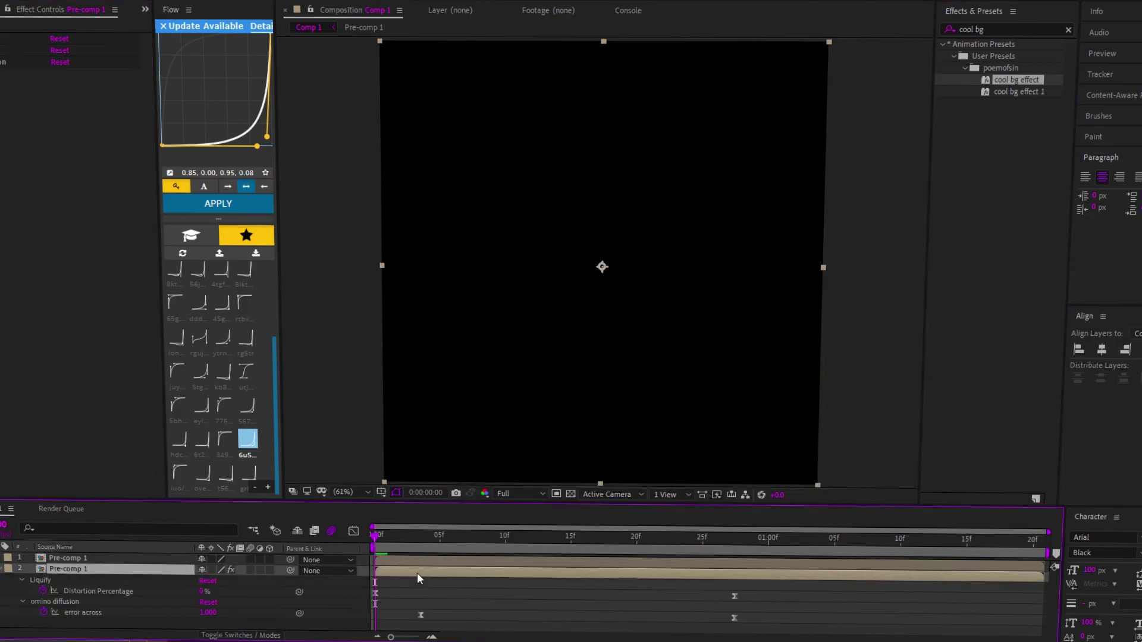
left_click_drag(703, 593, 765, 637)
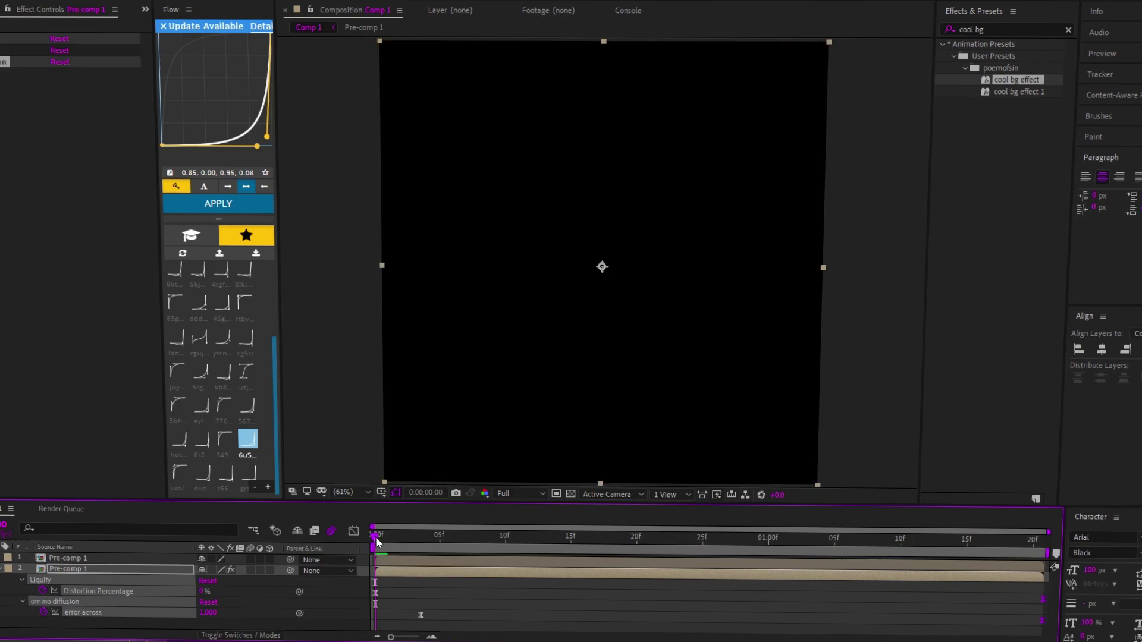
mouse_move(419, 541)
left_mouse_down()
mouse_move(676, 563)
mouse_move(667, 569)
left_mouse_up()
left_click(986, 30)
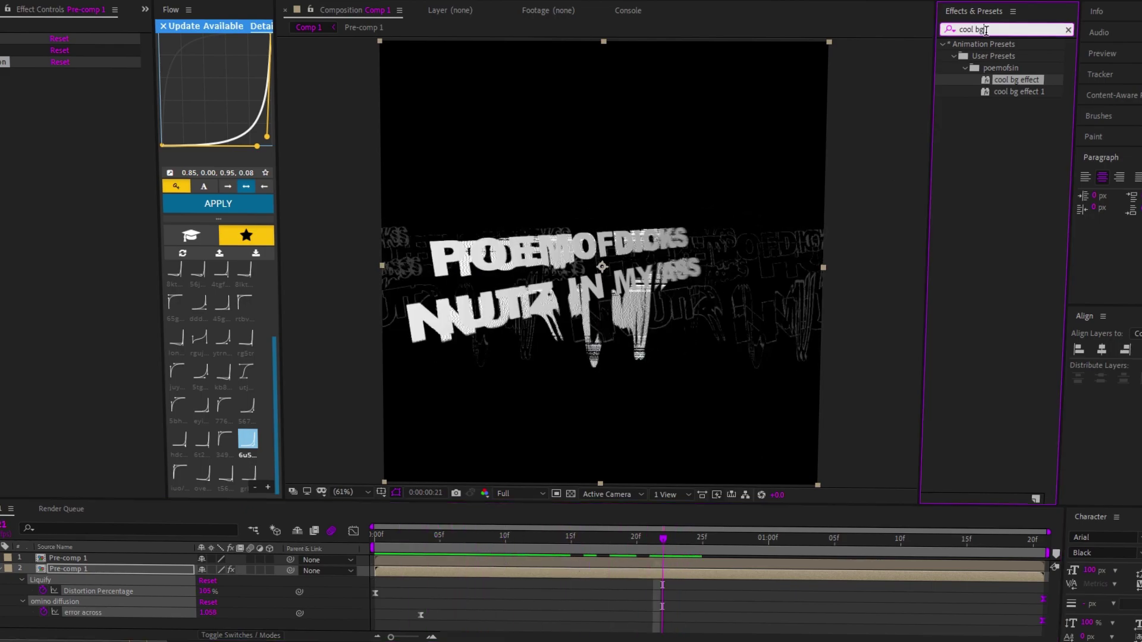
type("drop s")
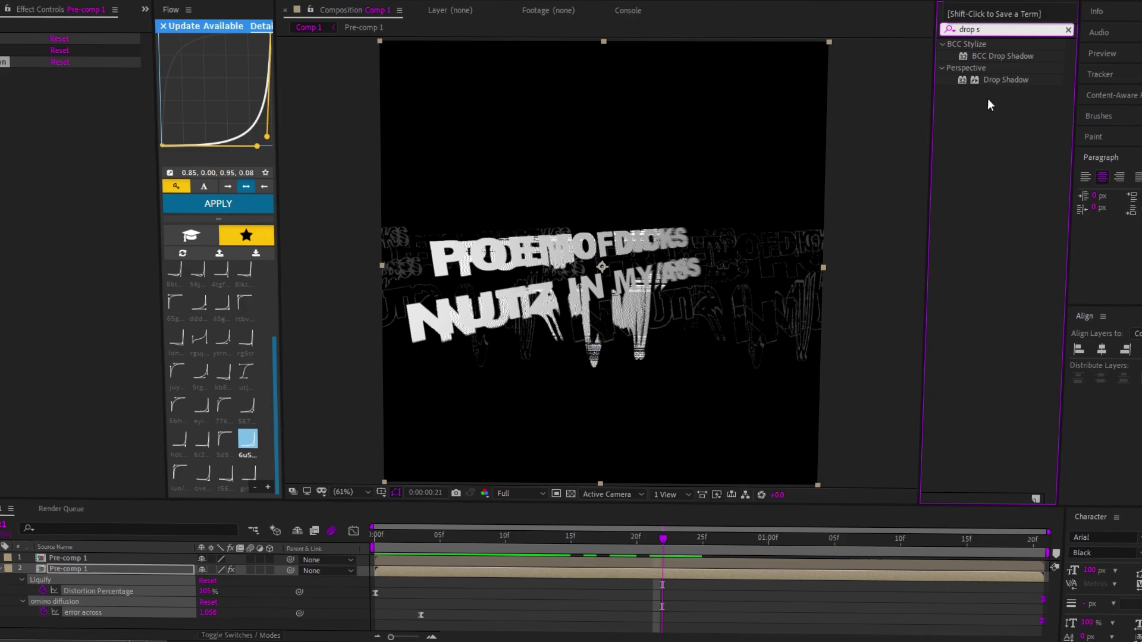
Give the top layer a Drop Shadow at 100% opacity, distance 10, then pre-compose layer 2
left_click_drag(1005, 80, 90, 558)
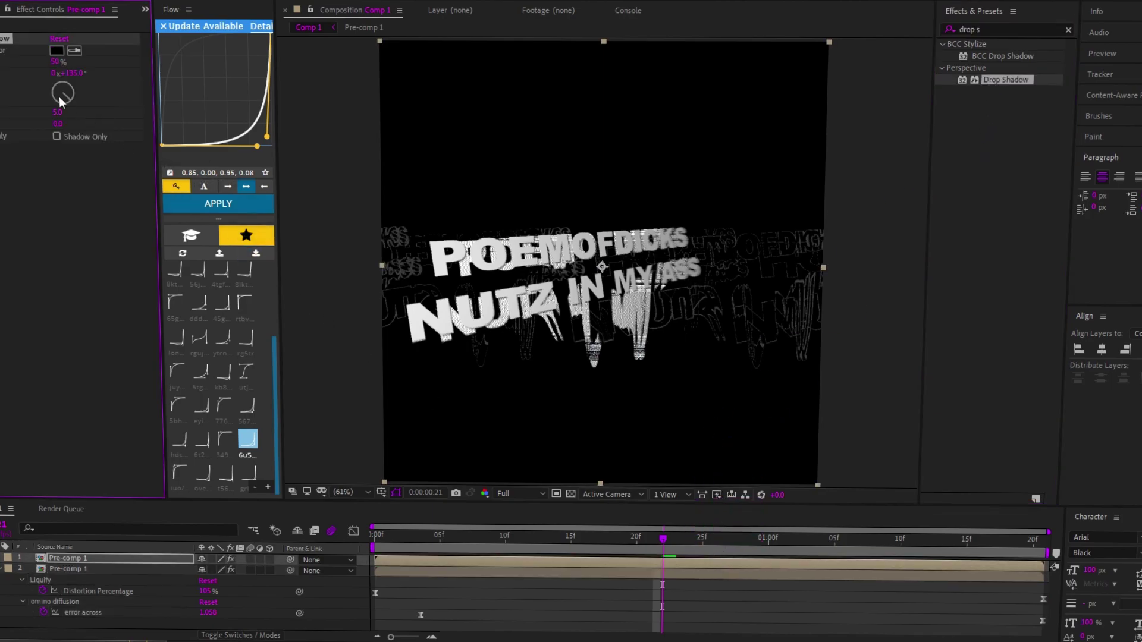
left_click_drag(61, 65, 232, 114)
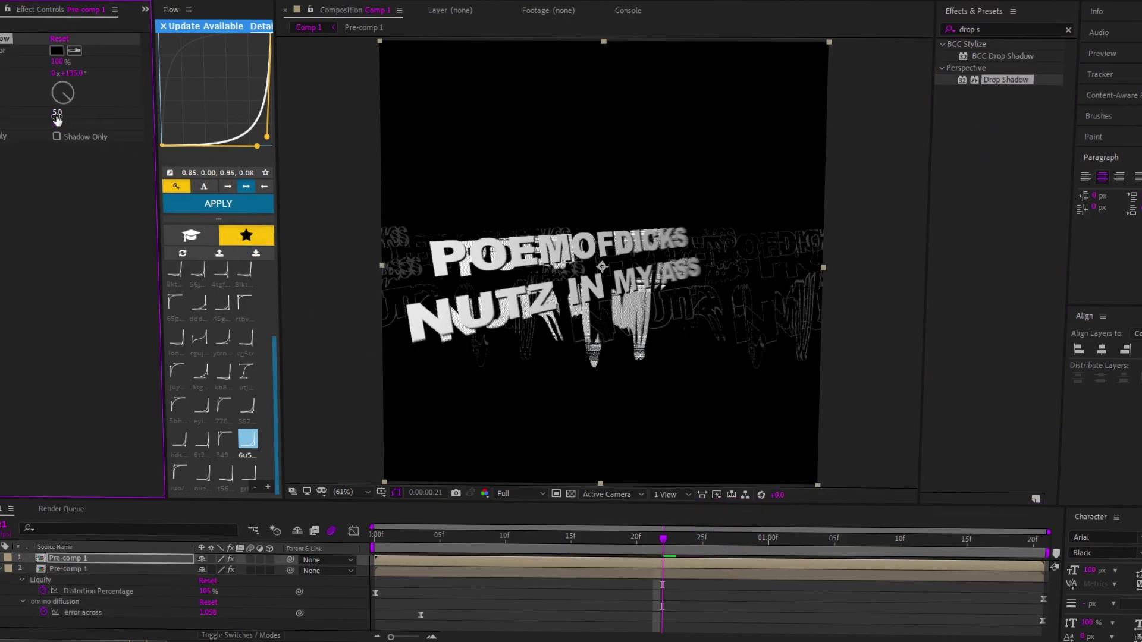
left_click(65, 114)
type("10")
key("Return")
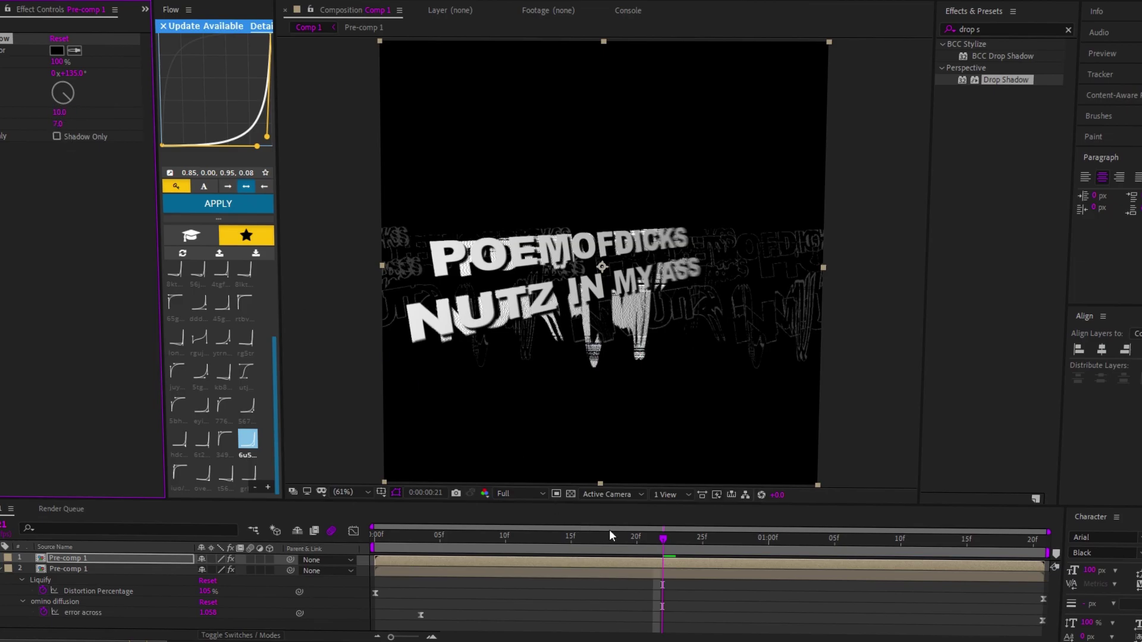
right_click(78, 572)
left_click(108, 526)
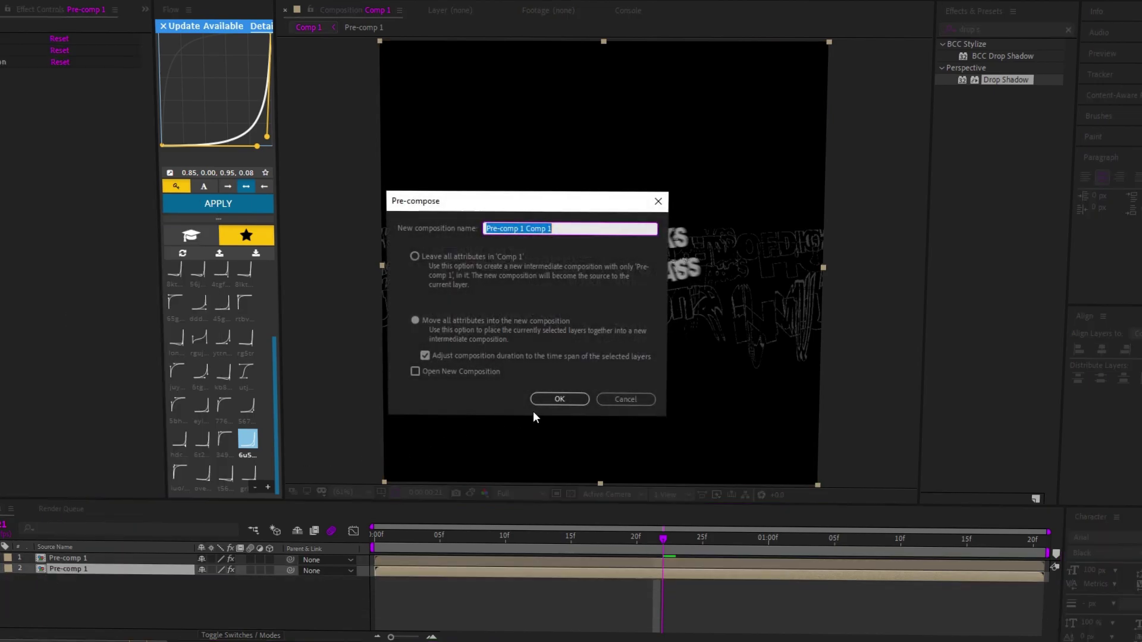
Nest layer 2 as Pre-comp 1 Comp 1, apply 'cool bg effect 1', move its error aside keyframe near the end, and preview
left_click(559, 400)
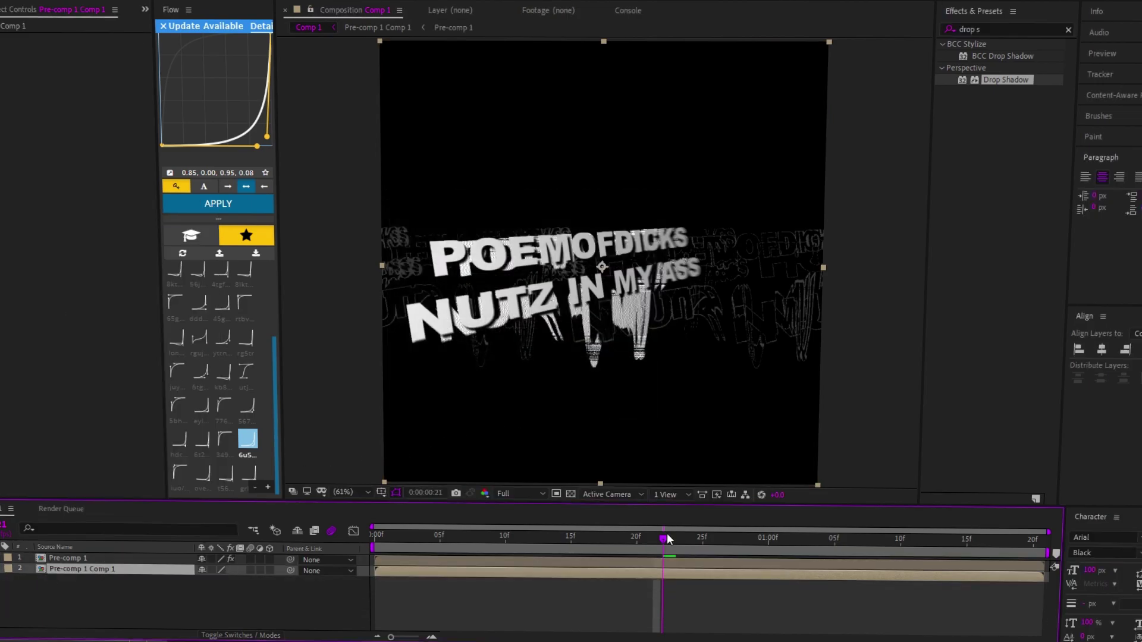
left_click(991, 29)
type("cool b")
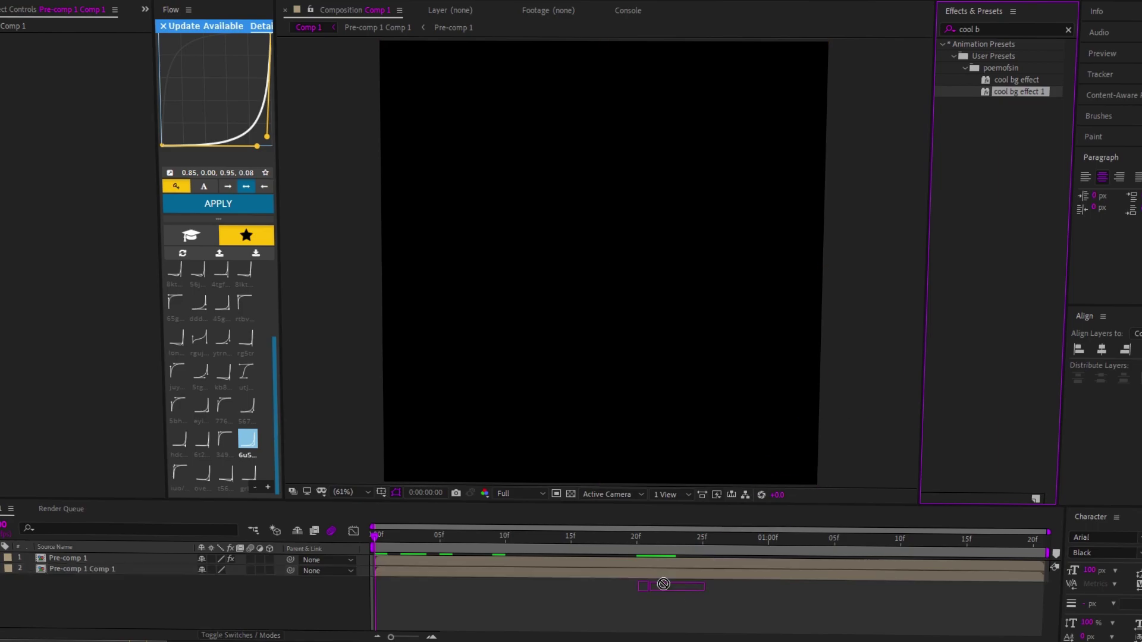
left_click_drag(1008, 93, 617, 569)
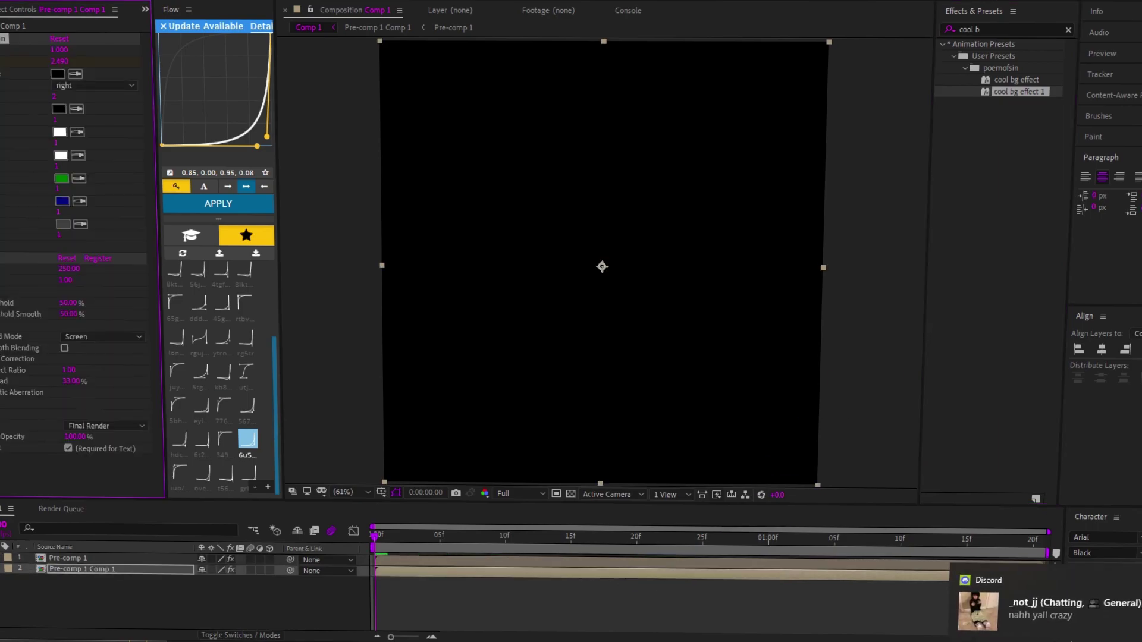
left_click(482, 575)
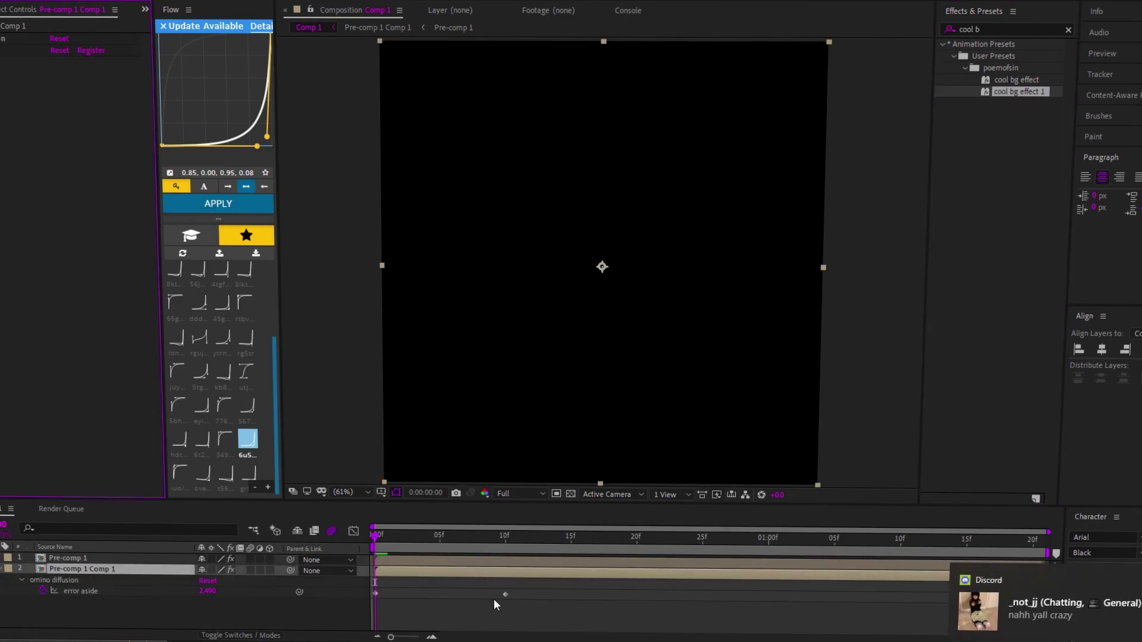
left_click_drag(506, 594, 1021, 612)
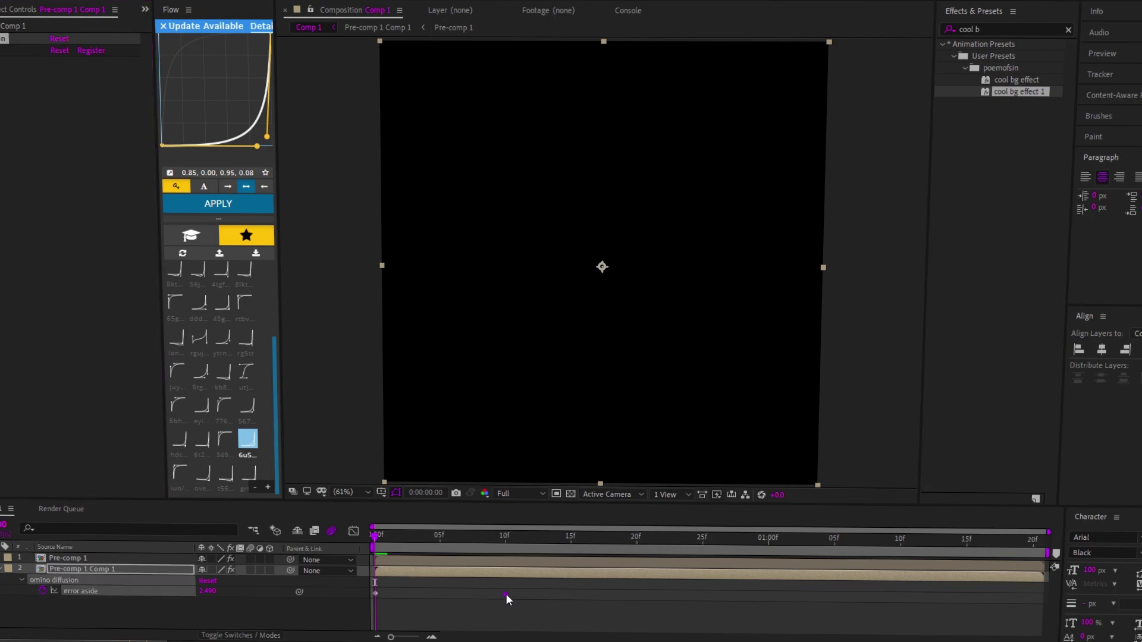
key("space")
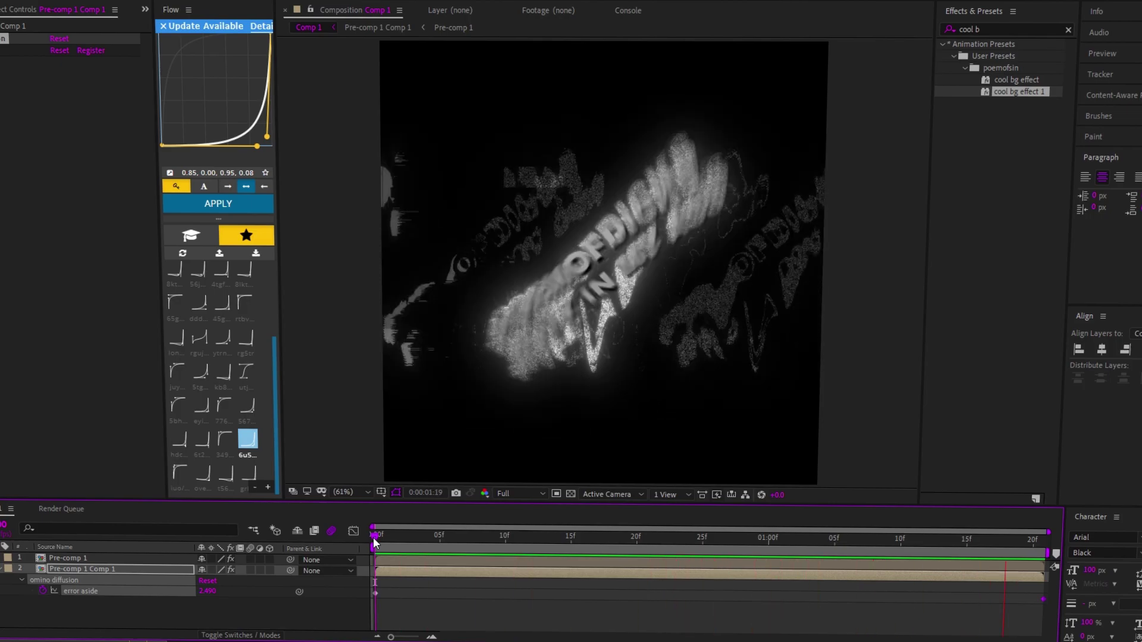
key("space")
Remove the omino diffusion effect and preview the composition again
key("Delete")
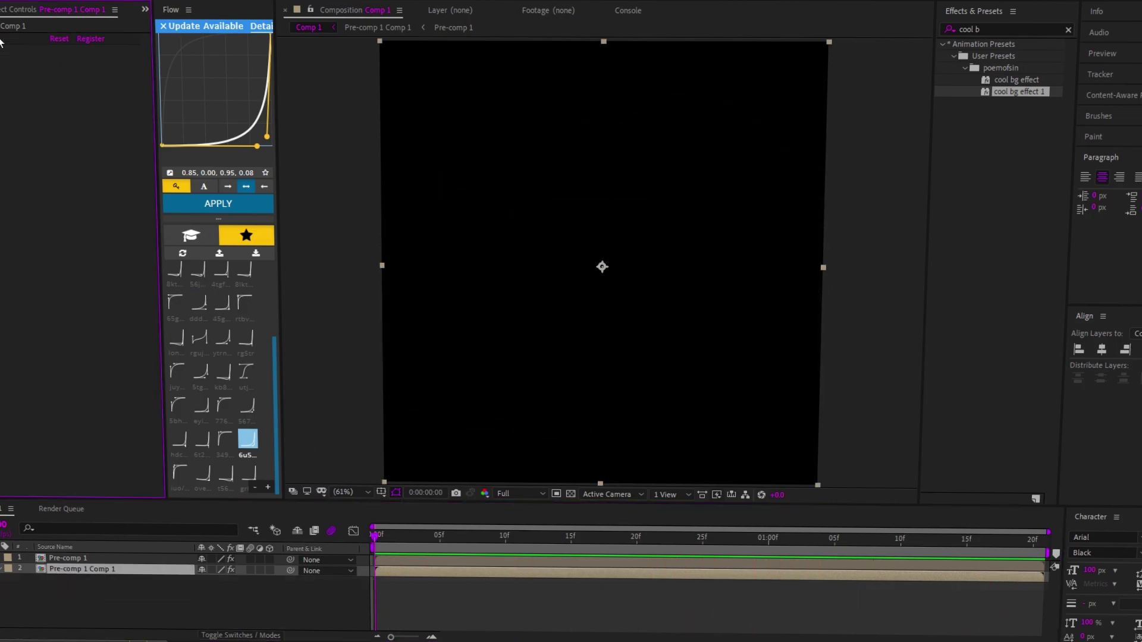
key("space")
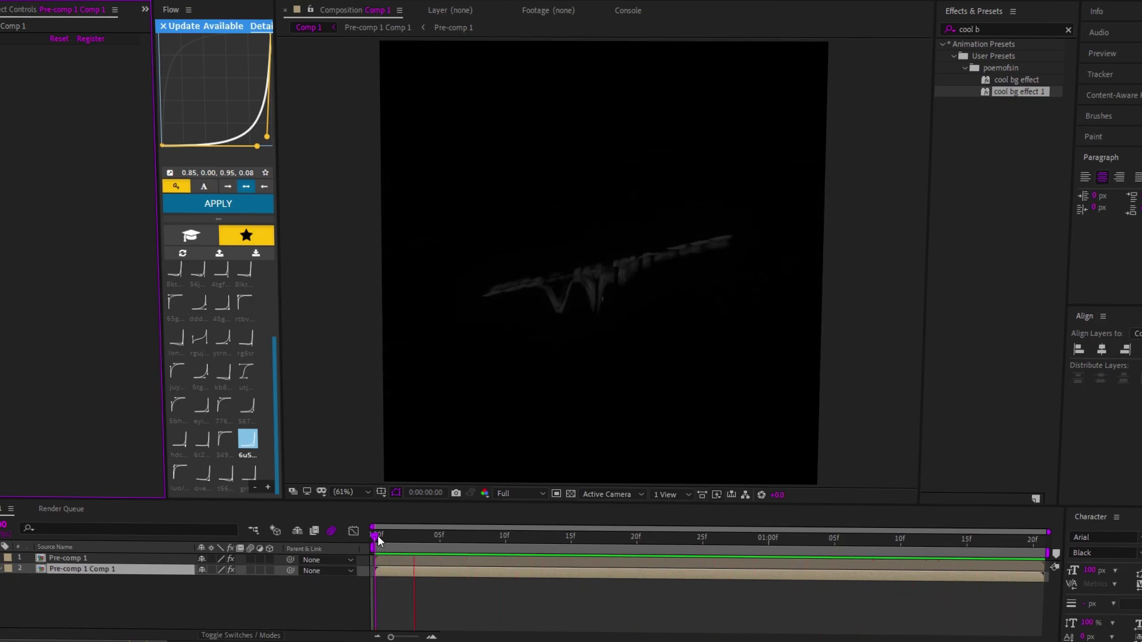
left_click(377, 535)
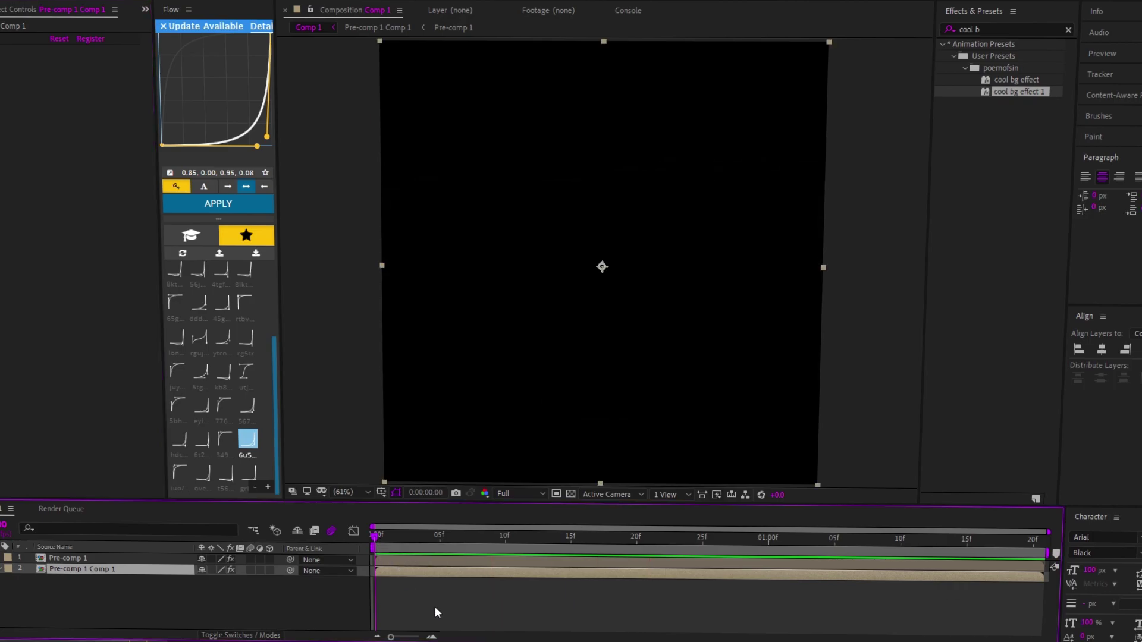
key("space")
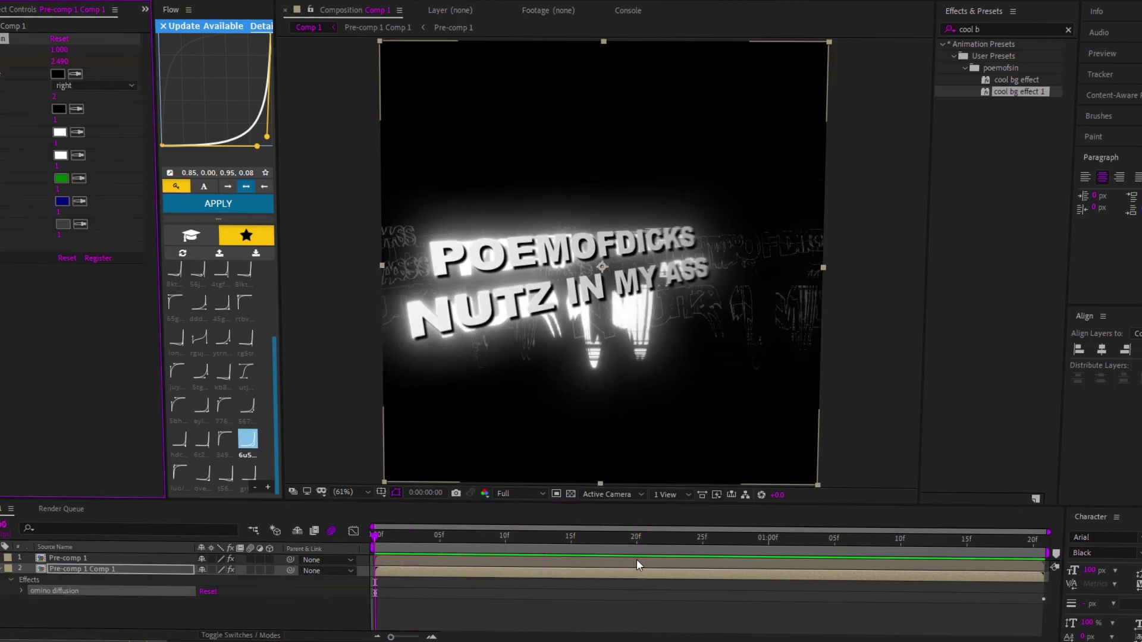
Delete both Pre-comp layers and check the Downloads folder for the photo
left_click(412, 569)
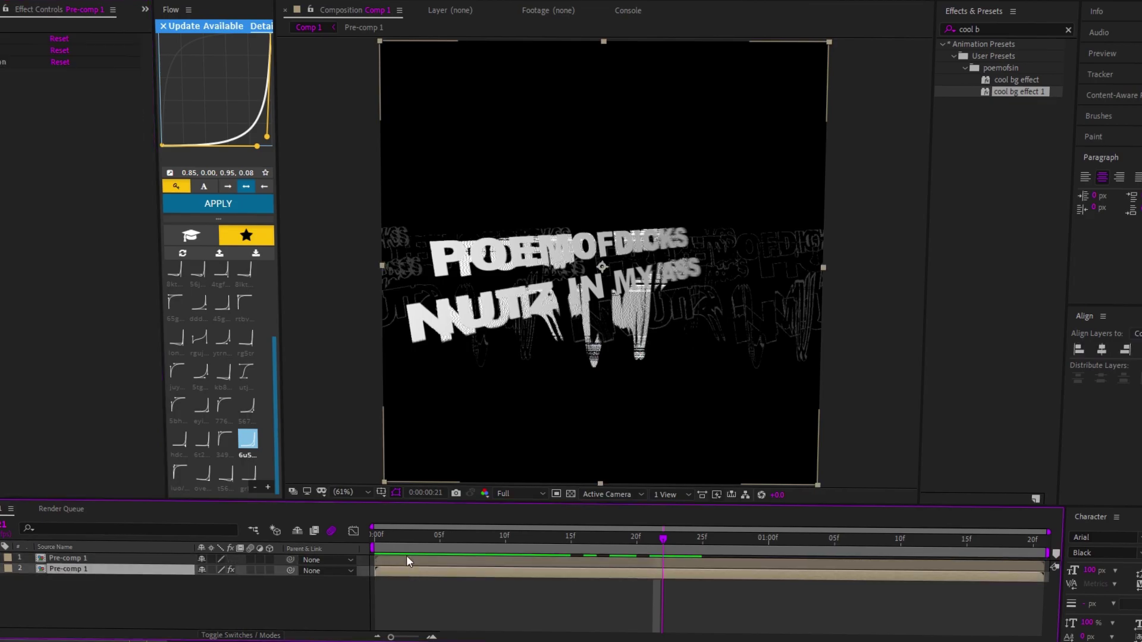
left_click(407, 555, "shift")
key("Delete")
left_click(380, 637)
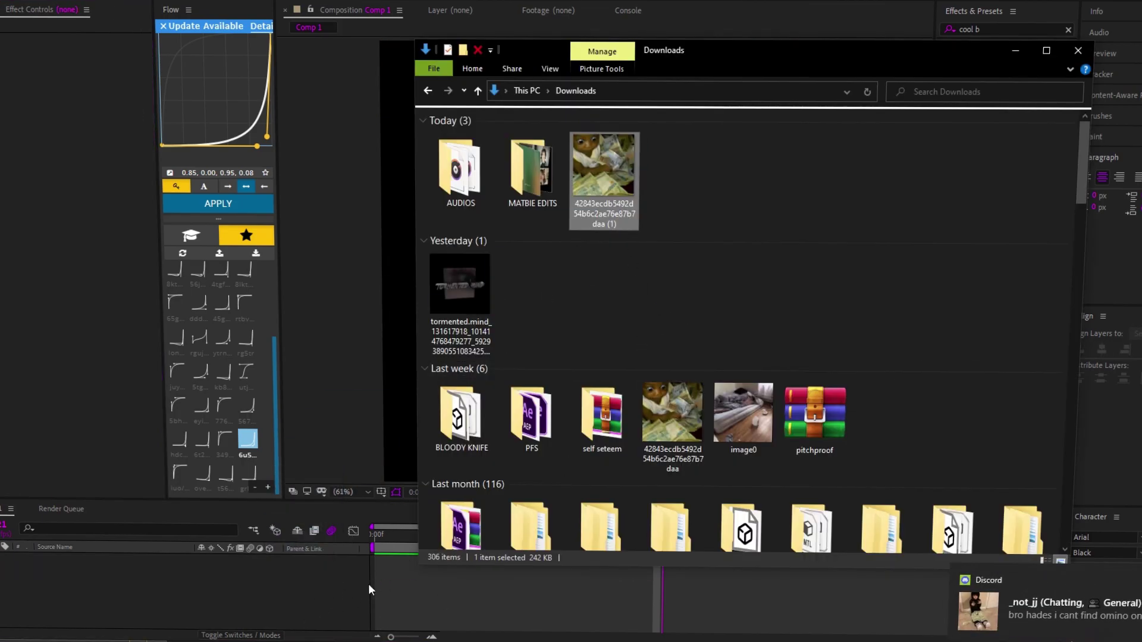
left_click(463, 609)
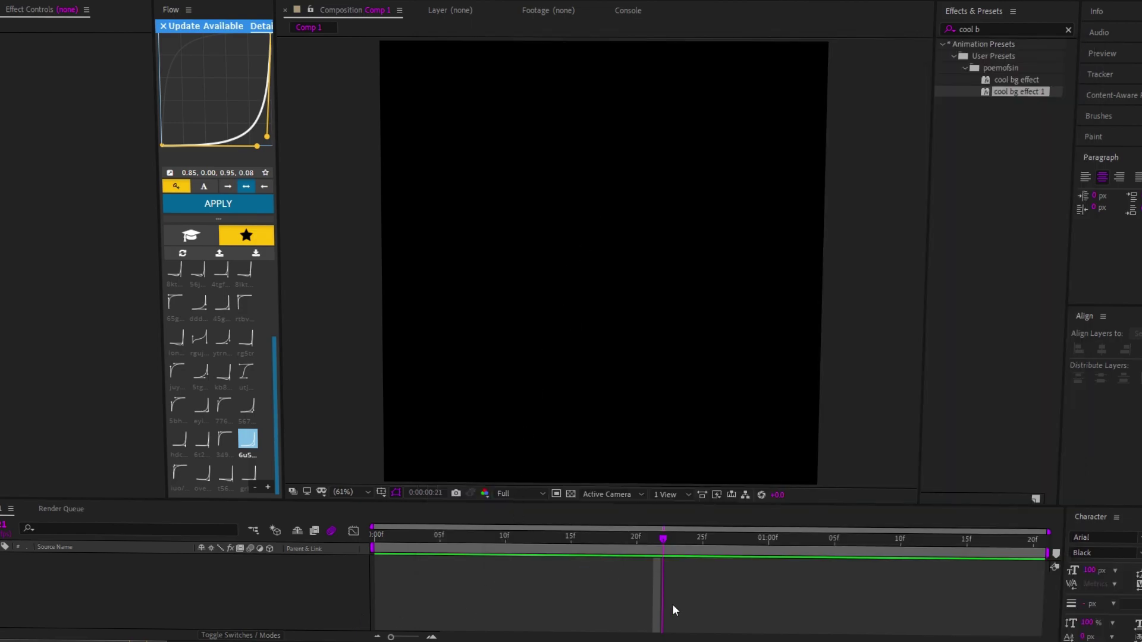
Add the banknote jpg, scale it down slightly, pre-compose it, and enable its 3D switch
left_click_drag(663, 541, 380, 559)
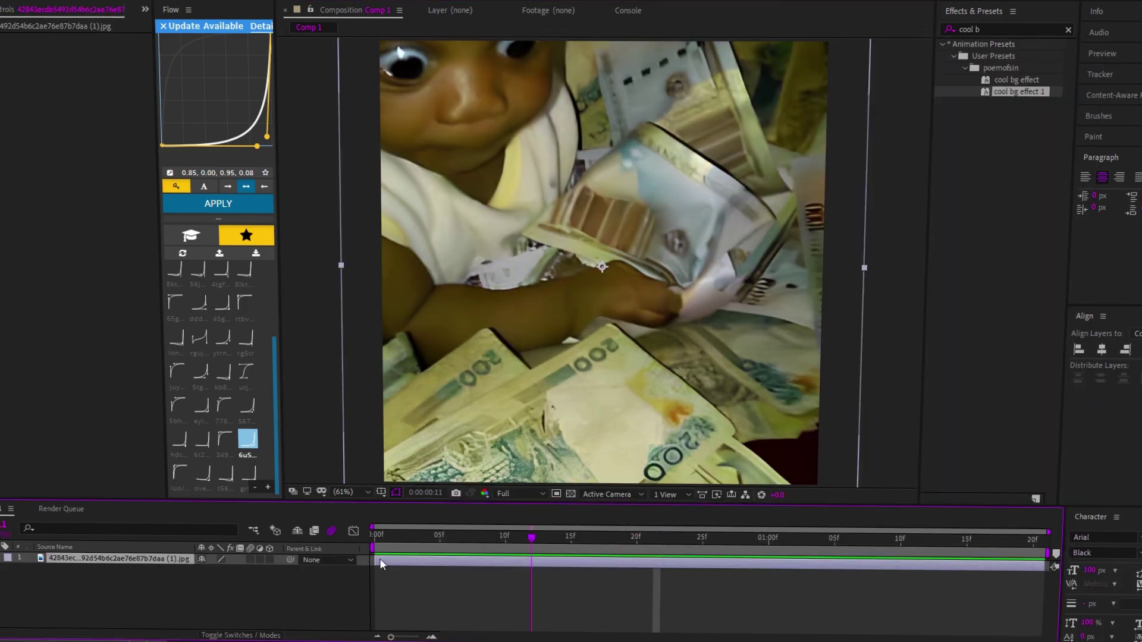
mouse_move(244, 576)
left_mouse_down()
mouse_move(232, 572)
mouse_move(256, 572)
left_mouse_up()
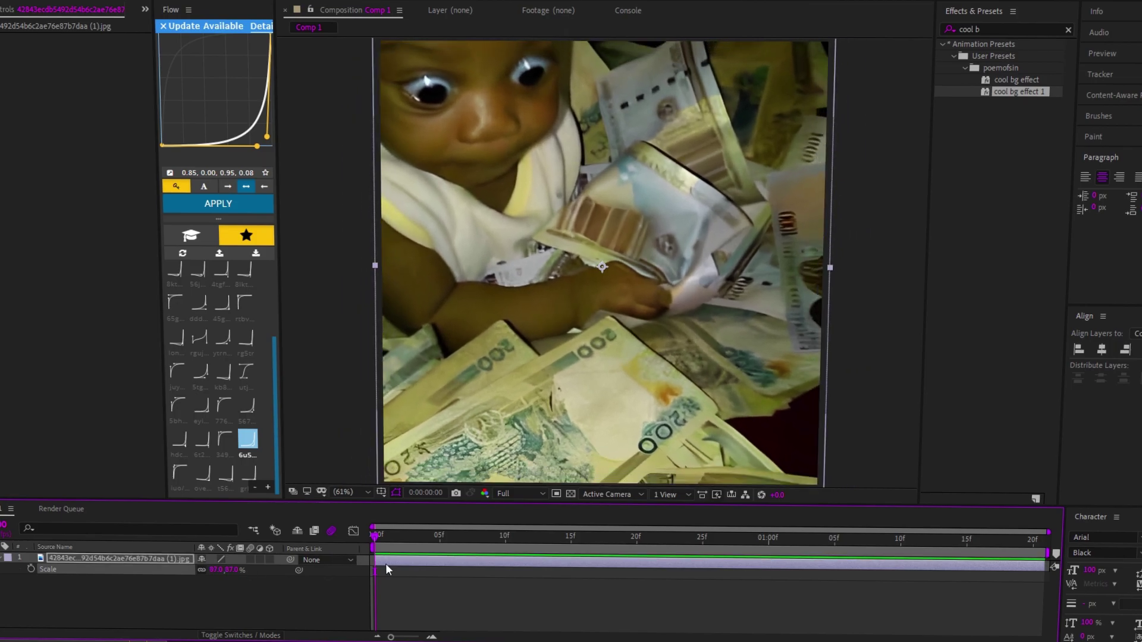
right_click(391, 562)
left_click(438, 509)
left_click(553, 402)
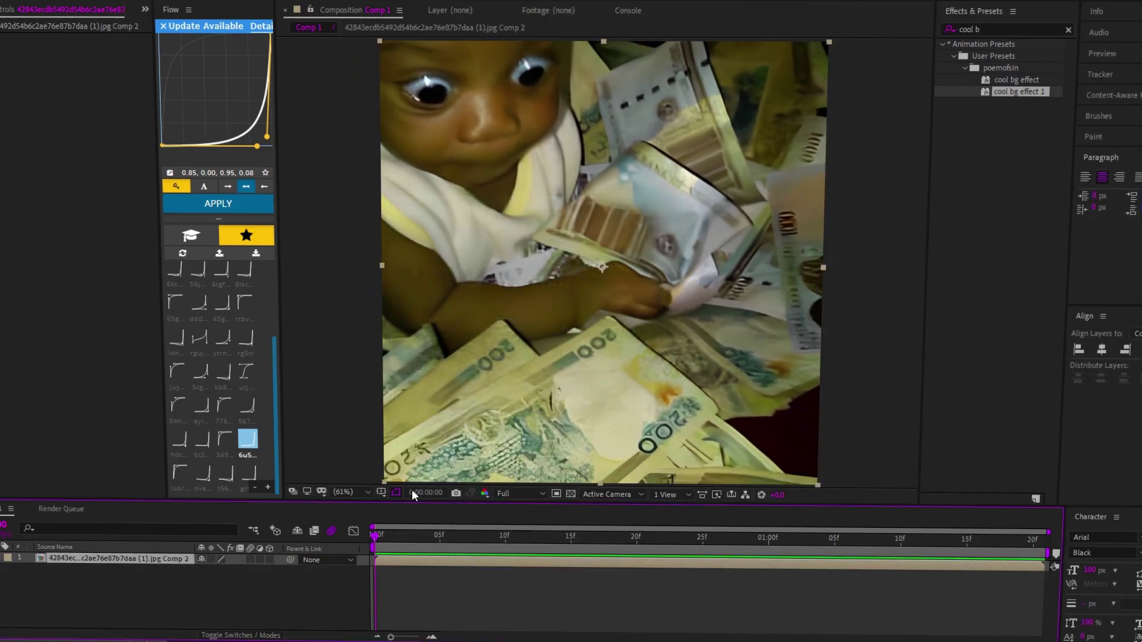
left_click(268, 562)
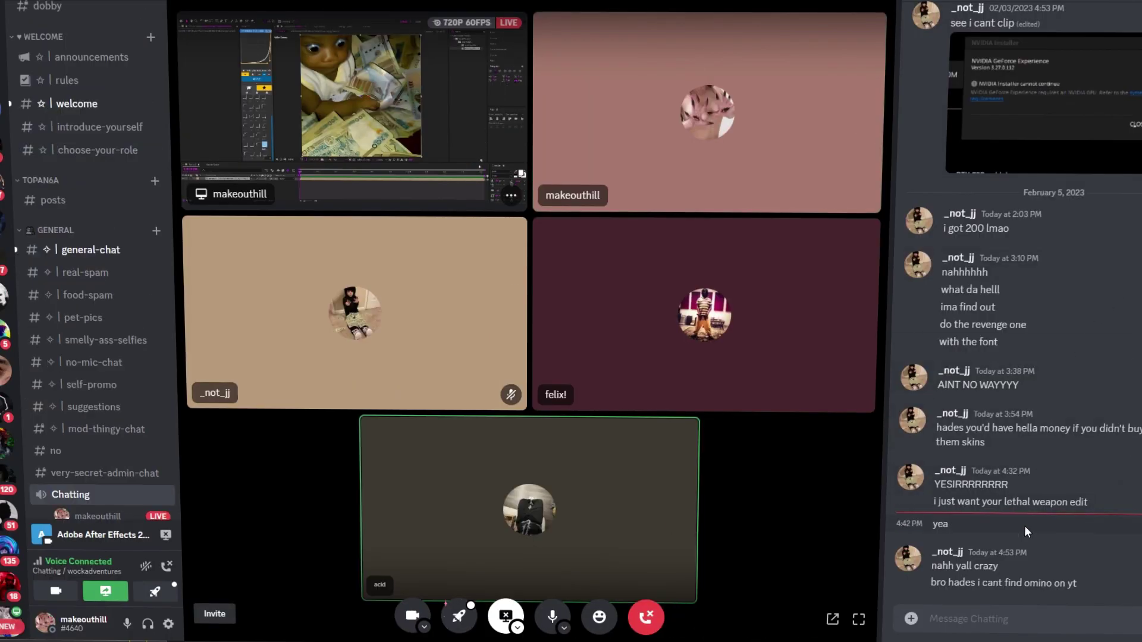
Leave the Discord call and bring the After Effects window back to the front
left_click_drag(943, 589, 930, 586)
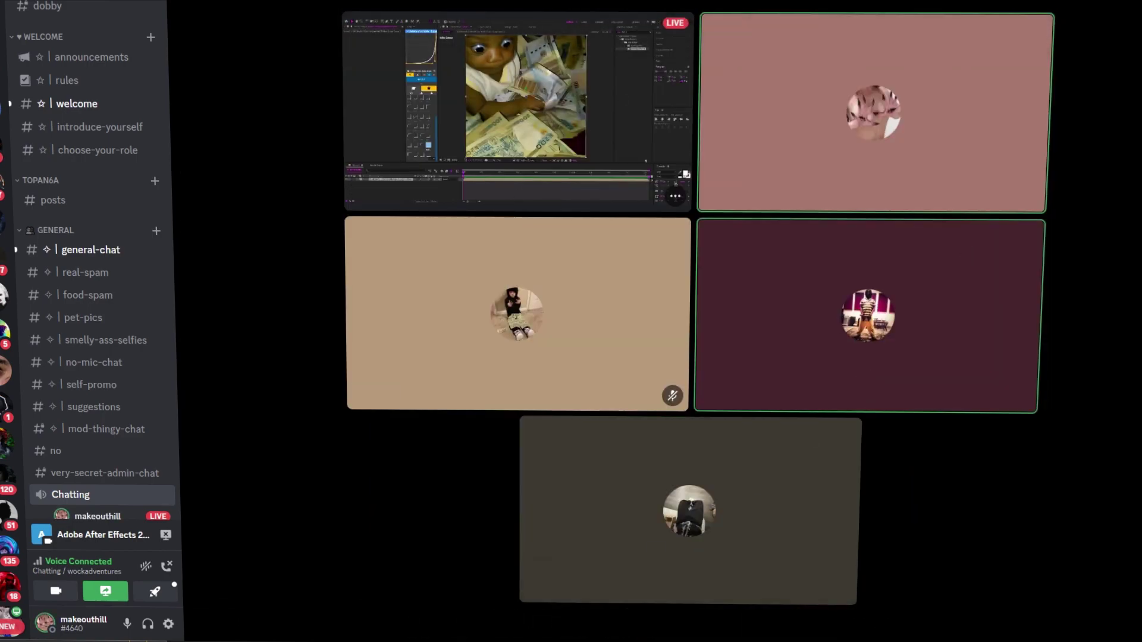
left_click(414, 567)
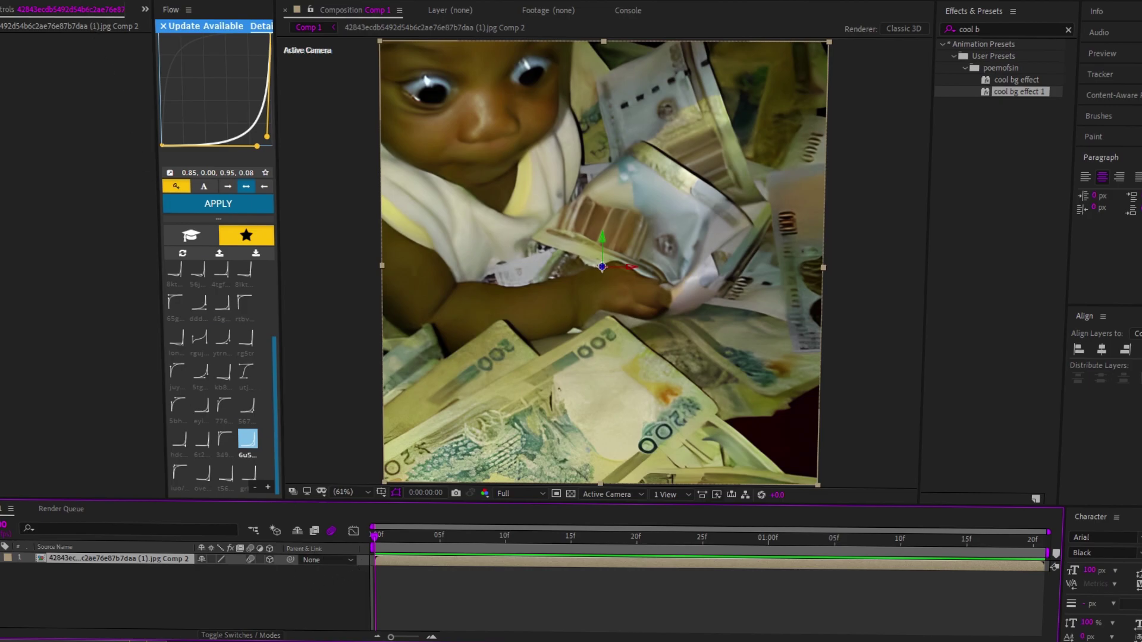
Add a new camera layer, Camera 1, from the TORTY CAM preset list
right_click(56, 5)
mouse_move(59, 3)
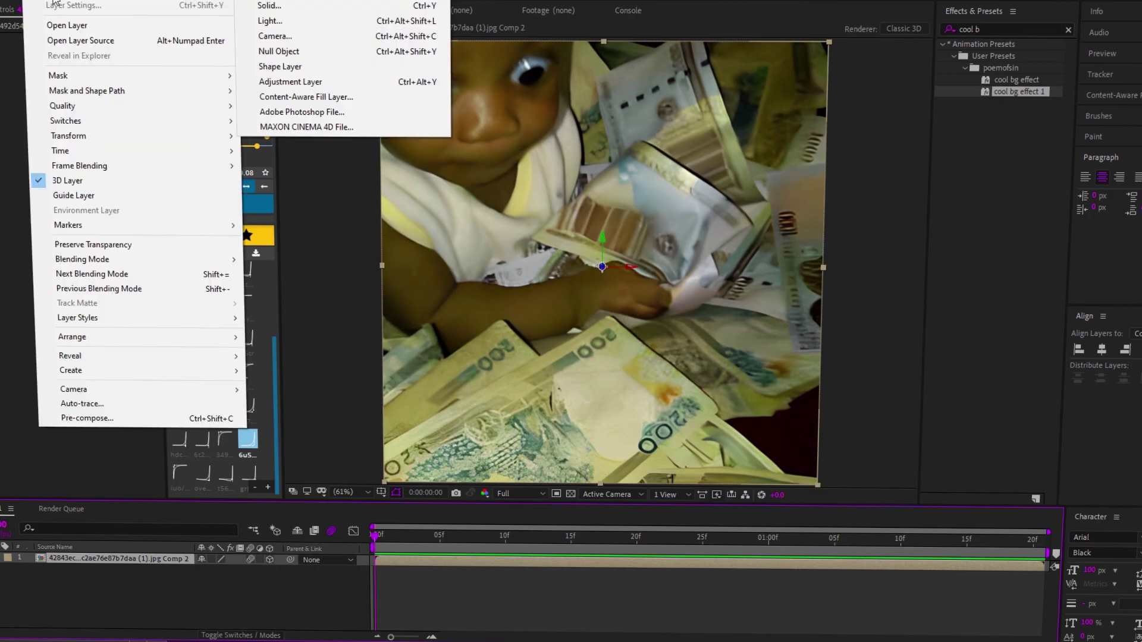
left_click(286, 37)
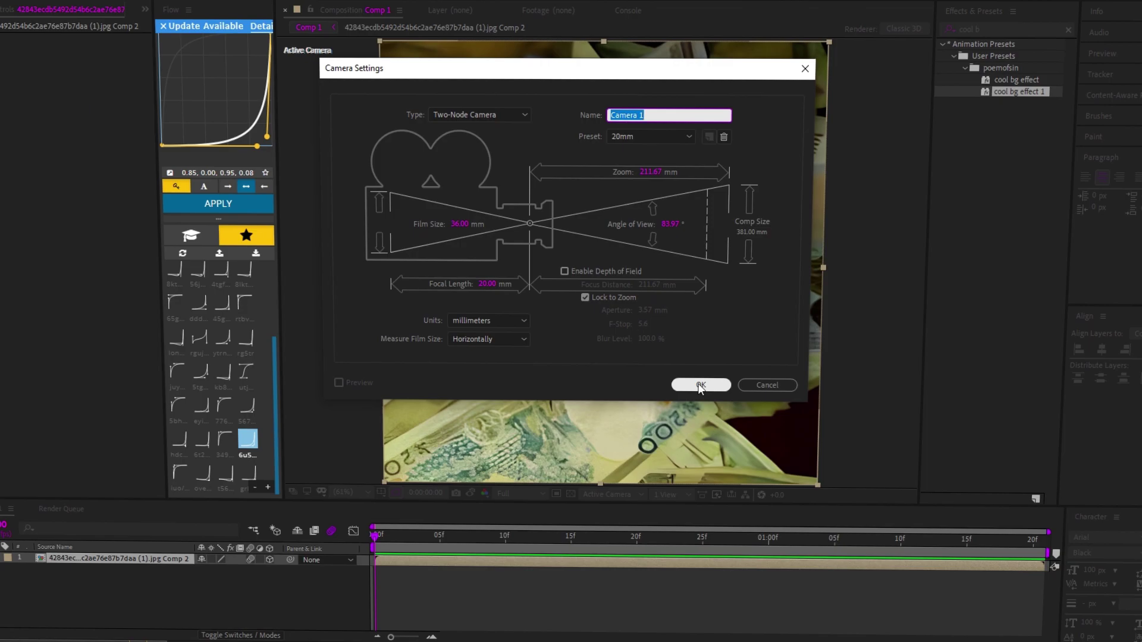
left_click(655, 137)
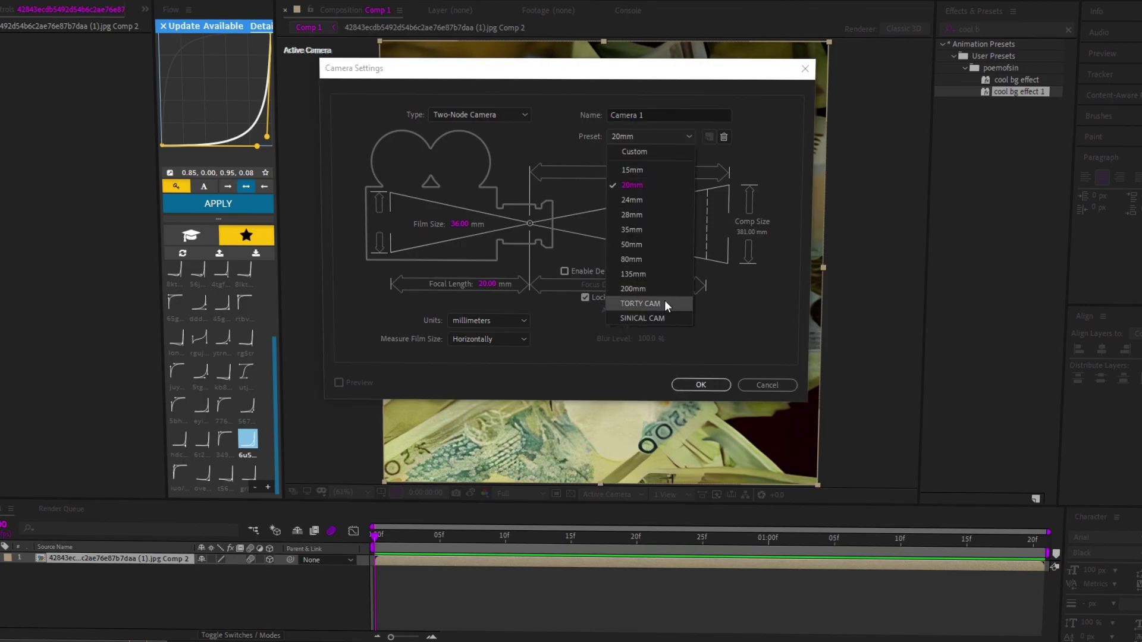
left_click(651, 303)
left_click(659, 141)
left_click(659, 306)
left_click(700, 384)
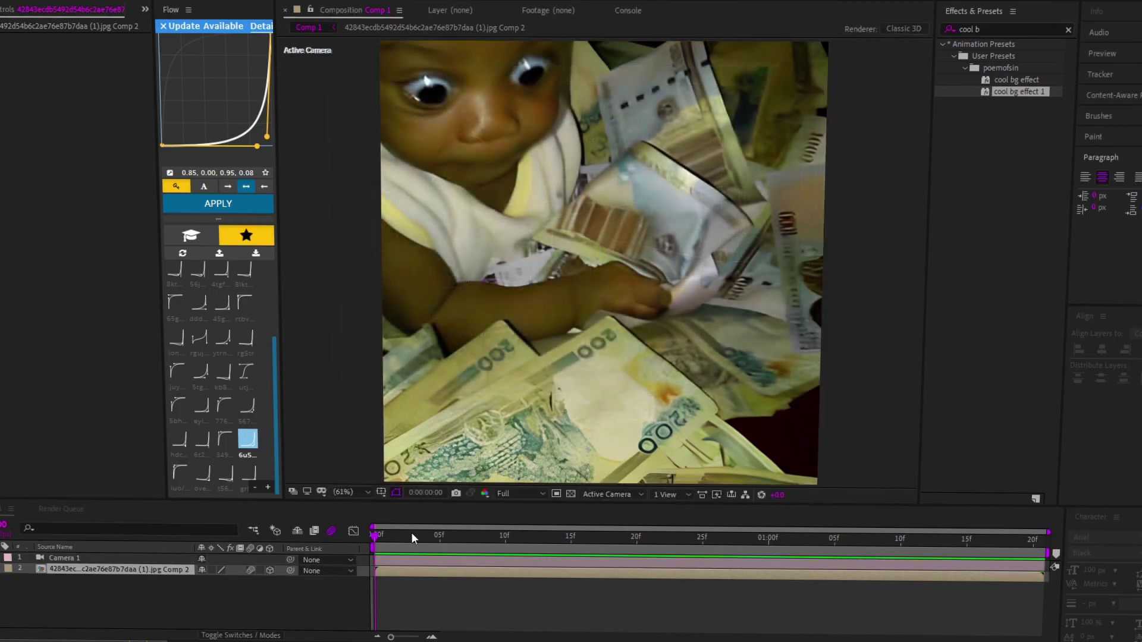
Add a new null object, Null 4, to Comp 1
right_click(358, 559)
mouse_move(416, 419)
left_click(567, 496)
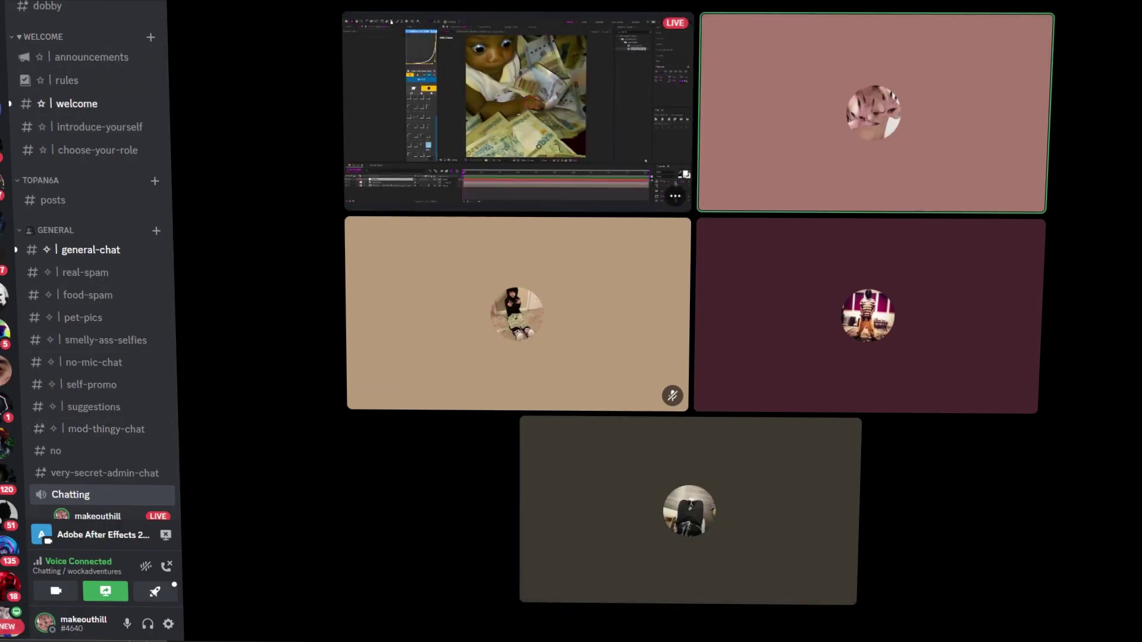
Open Discord's Invite People dialog from the server menu, then close it
left_click(122, 5)
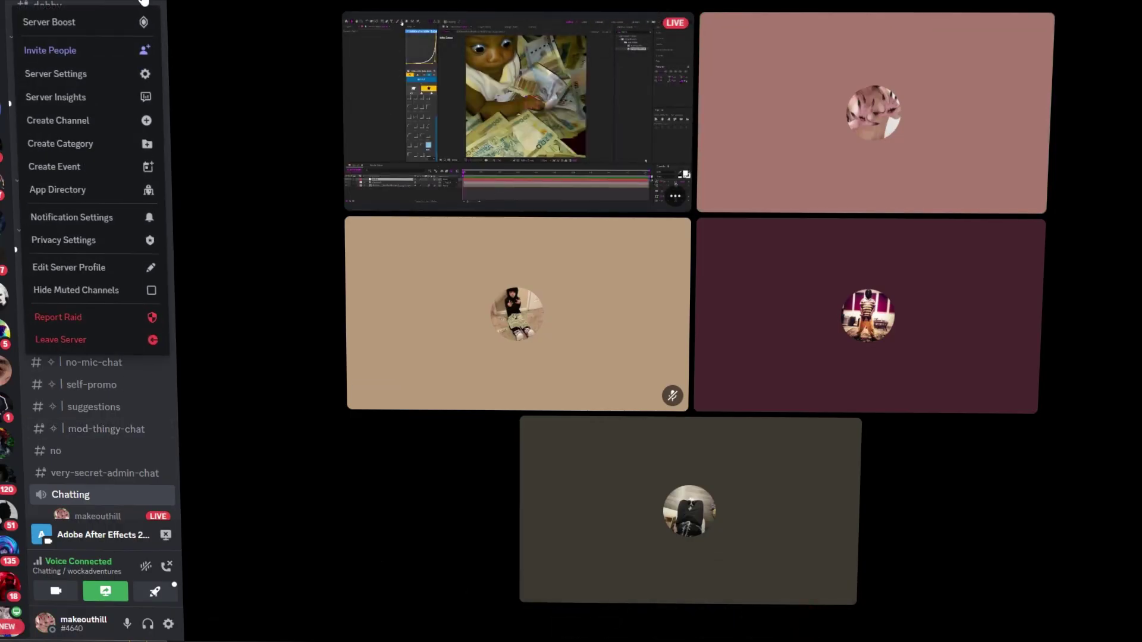
left_click(119, 50)
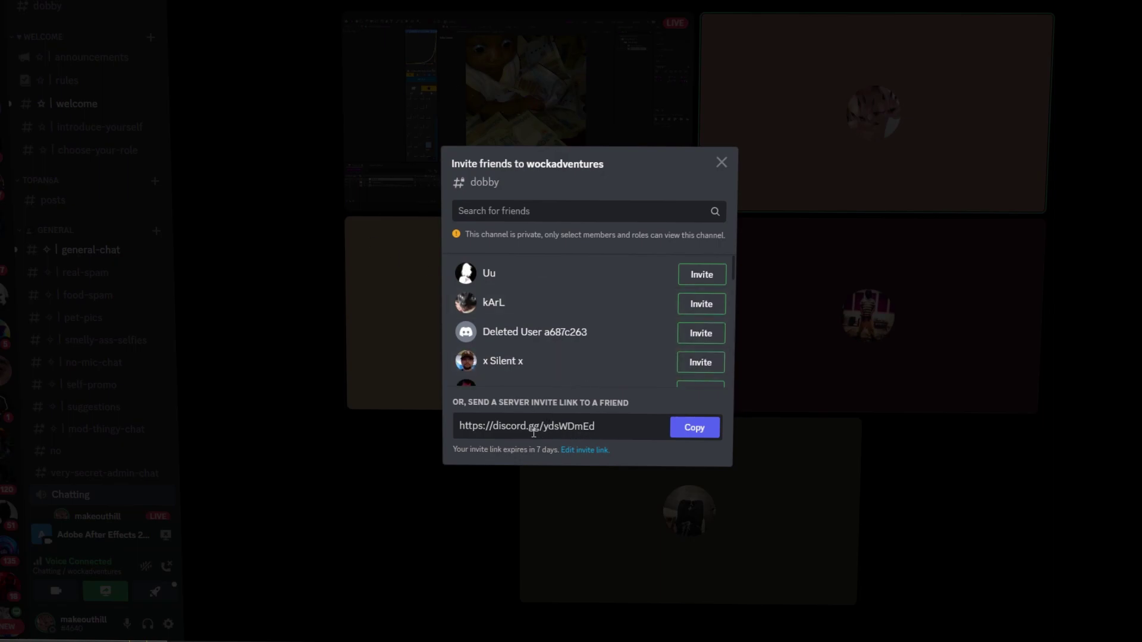
left_click(722, 162)
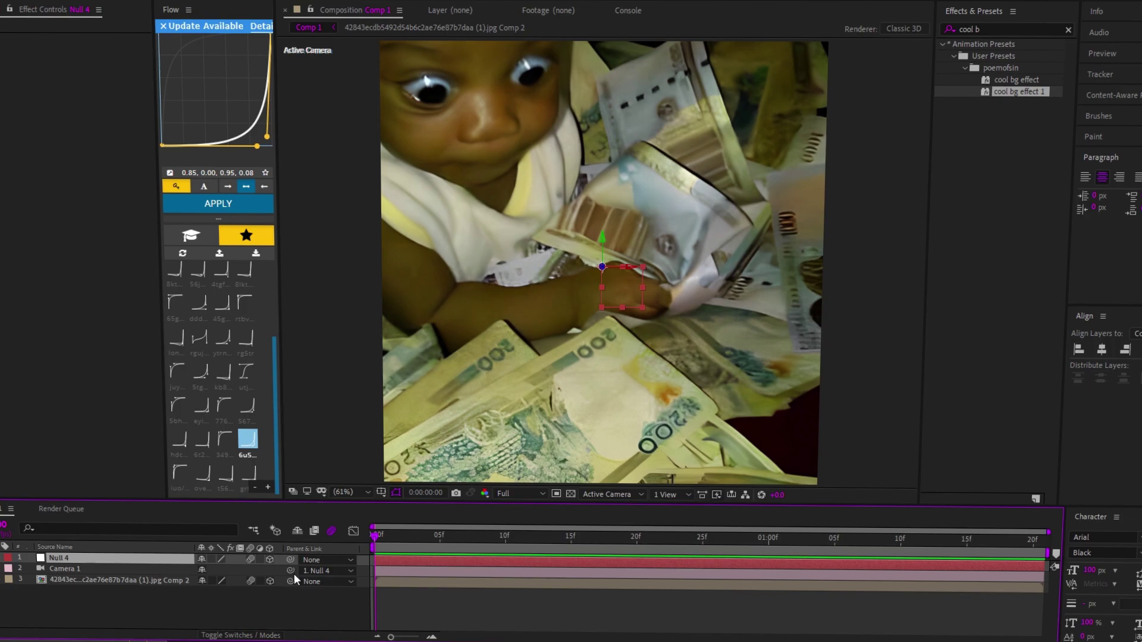
With the photo layer selected, add Null 5 between Camera 1 and the photo
left_click(149, 570)
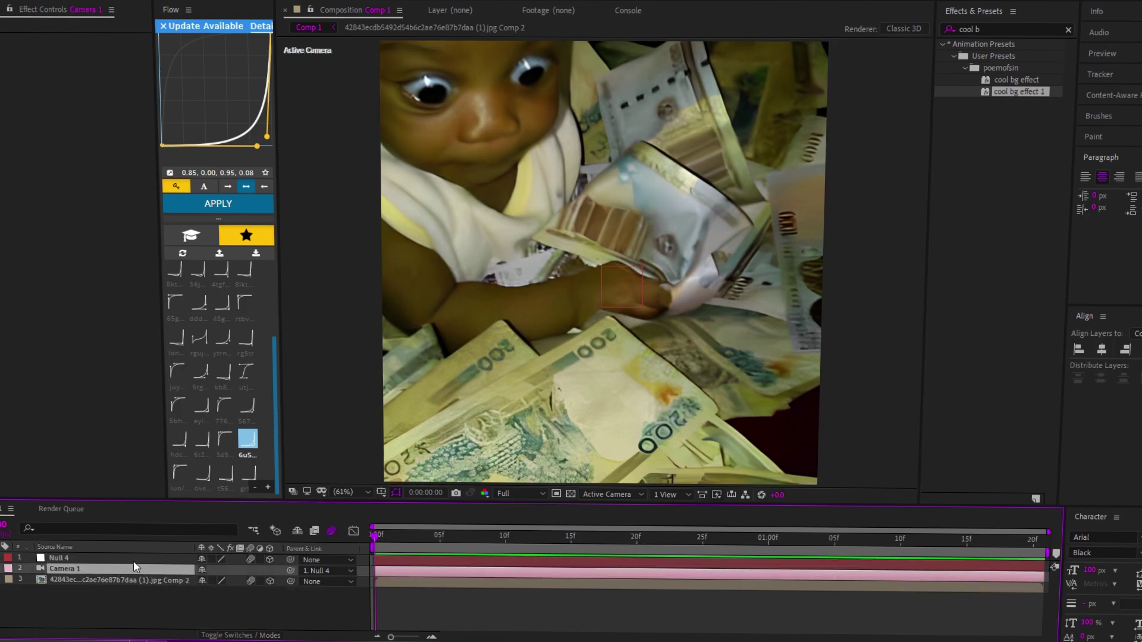
left_click(172, 580)
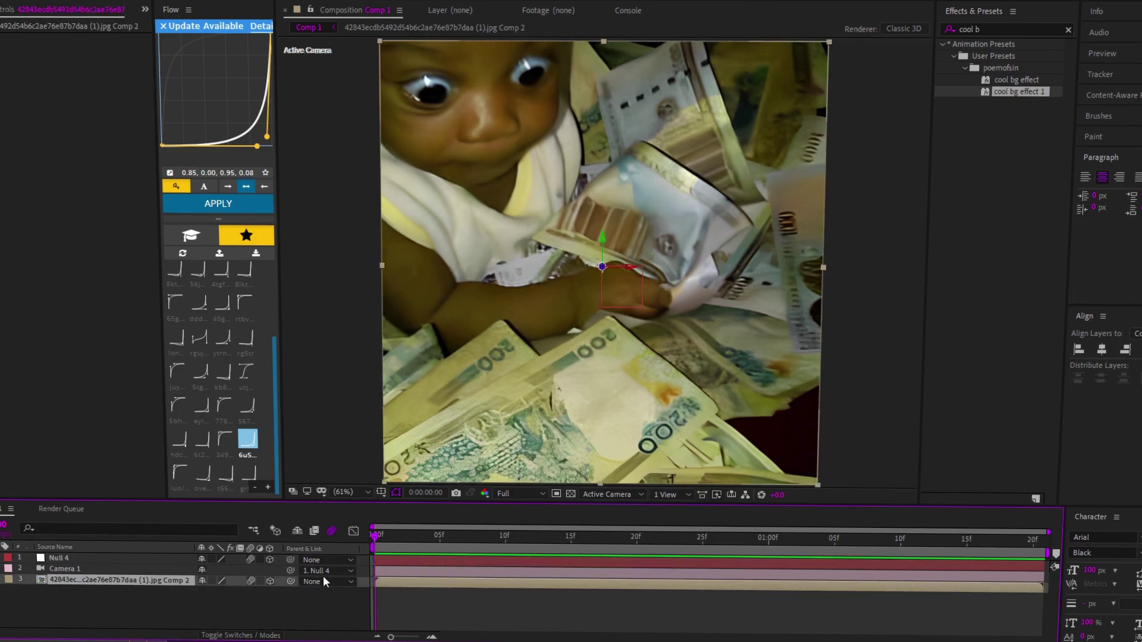
right_click(362, 580)
mouse_move(419, 440)
left_click(586, 515)
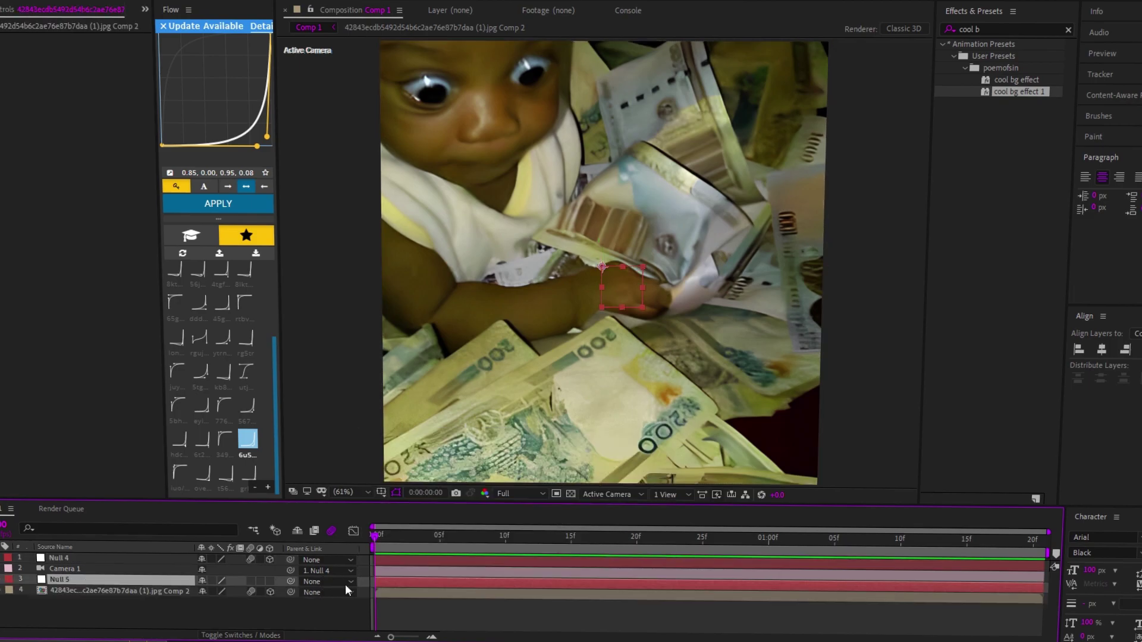
Parent the photo to Null 5 and keyframe Null 4's X and Y Rotation with a spin
left_click_drag(291, 592, 119, 579)
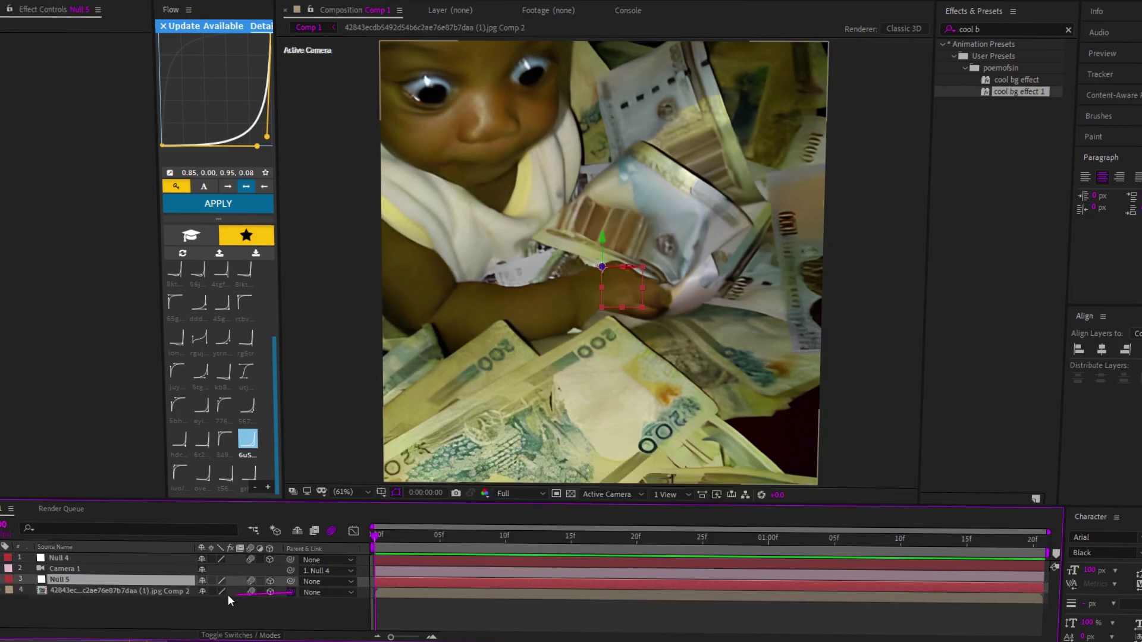
key("s")
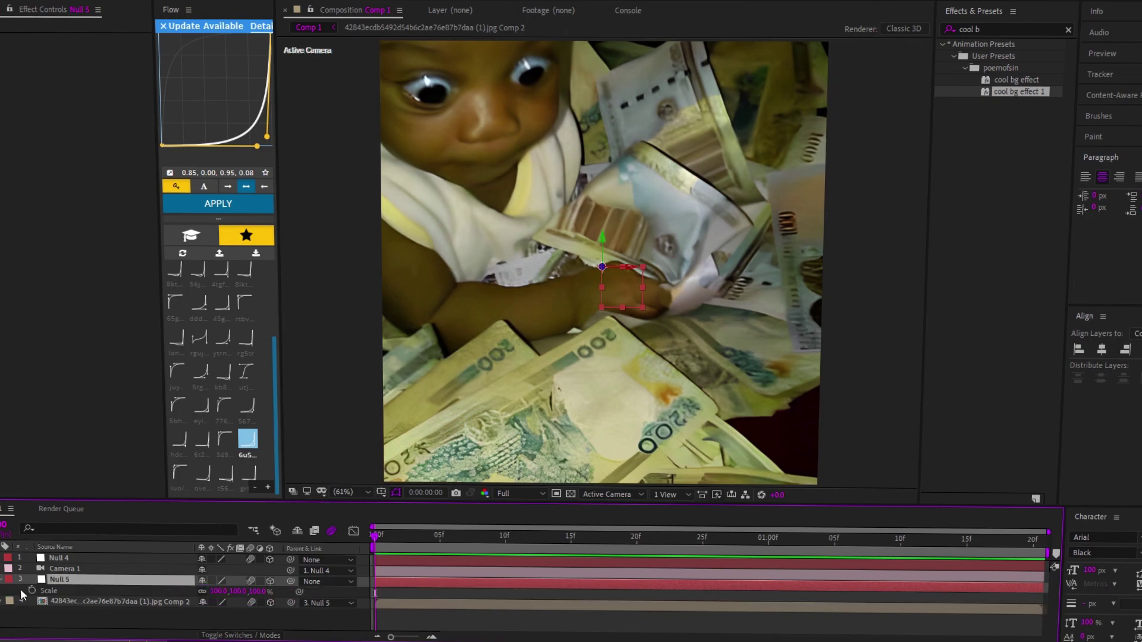
left_click(71, 558)
key("r")
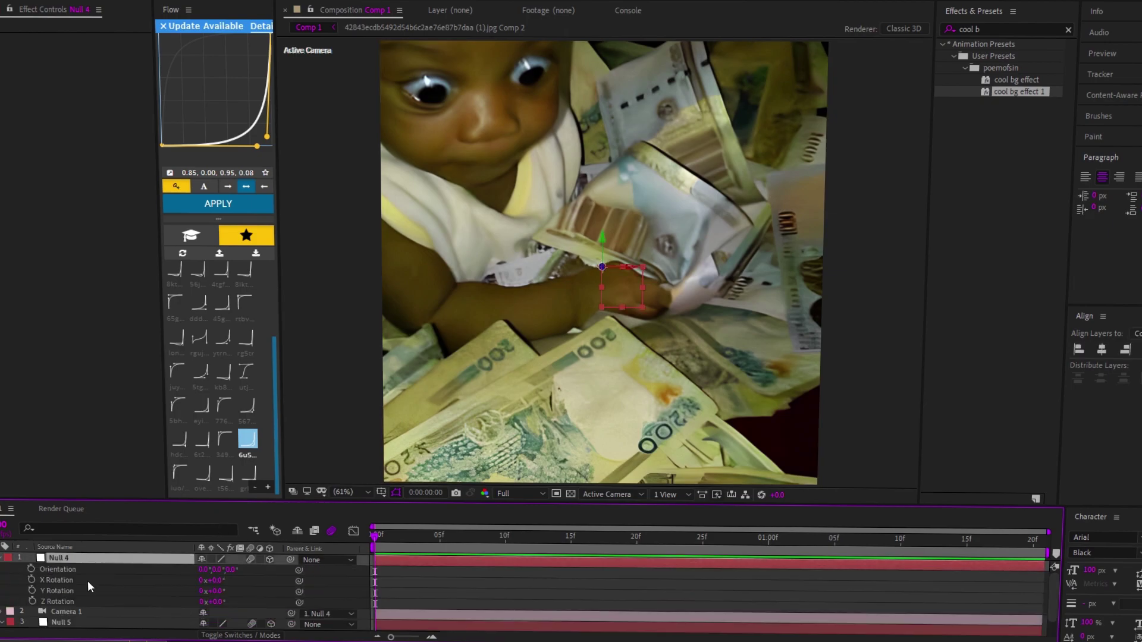
left_click(32, 590)
left_click(31, 580)
left_click_drag(221, 590, 438, 605)
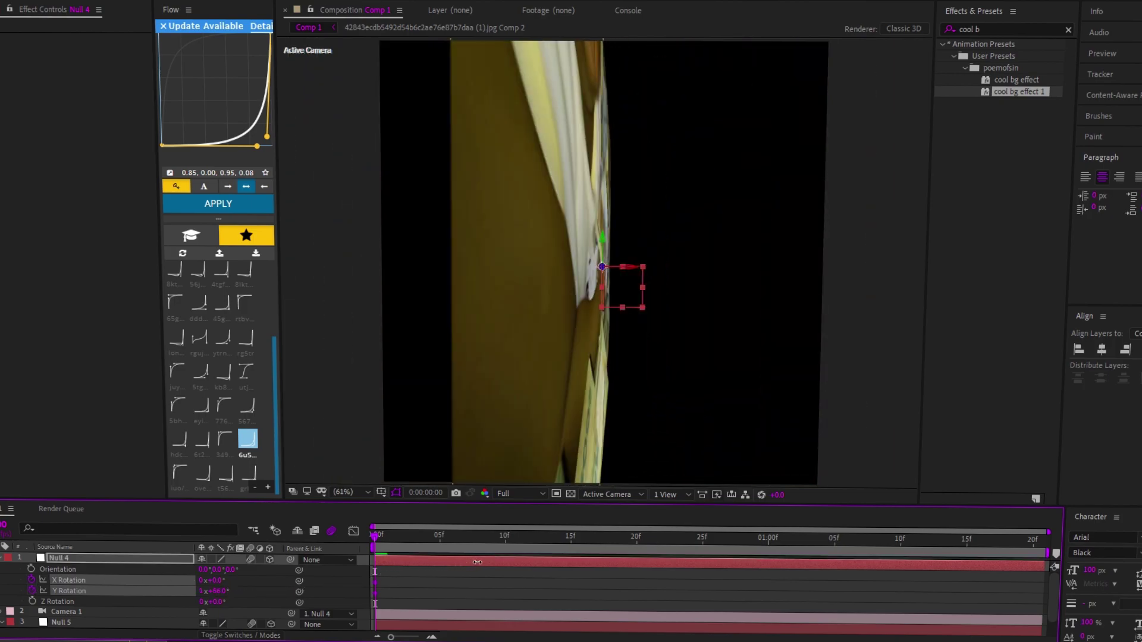
Keyframe Null 5's Scale from 0% to 55% at the one-second mark
left_click(410, 622)
key("s")
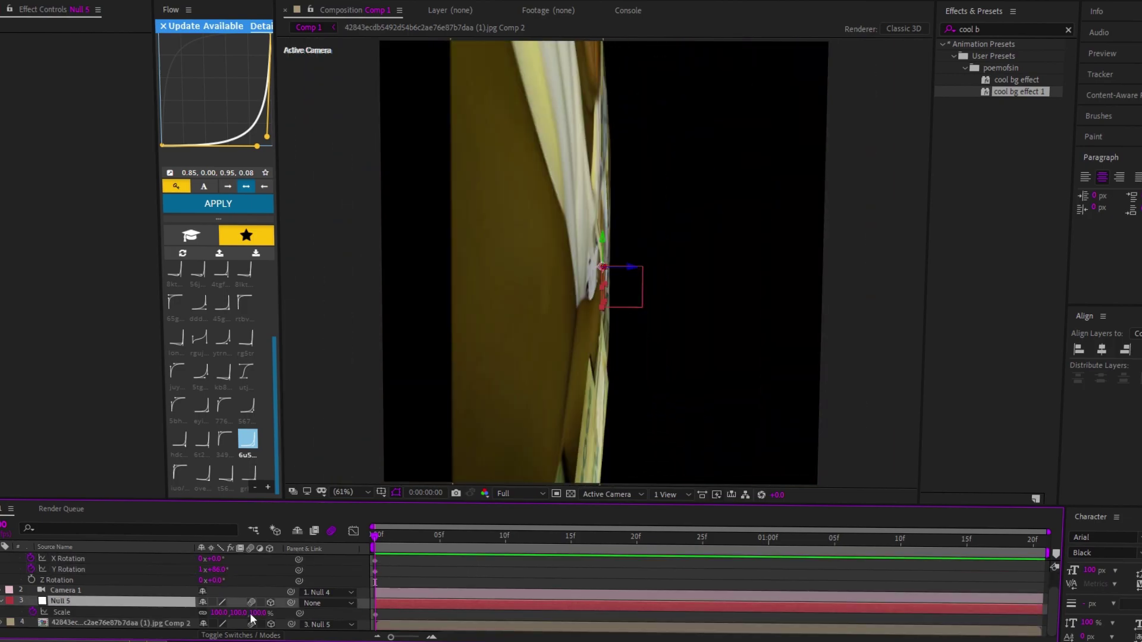
left_click_drag(250, 613, 429, 583)
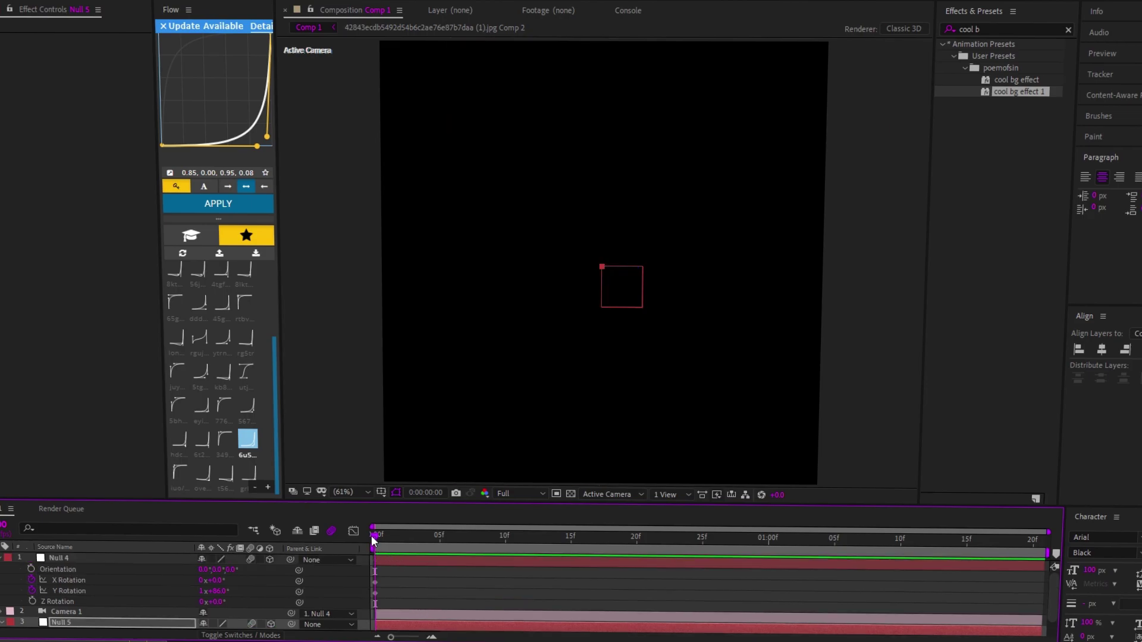
key("shift+Page_Down")
key("s")
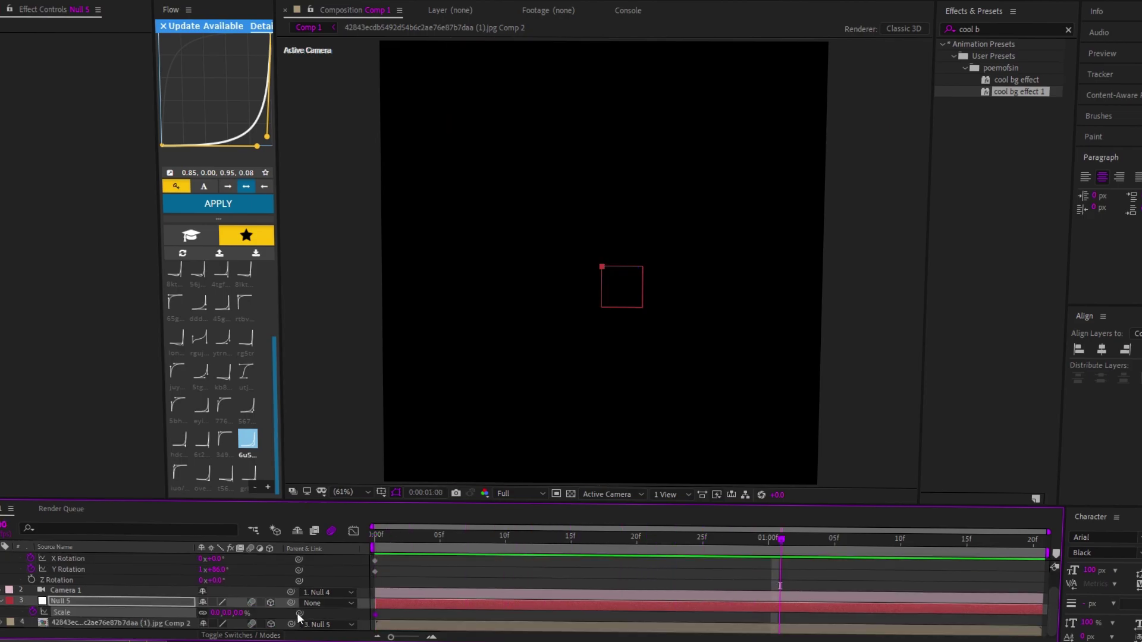
left_click(239, 613)
key("Return")
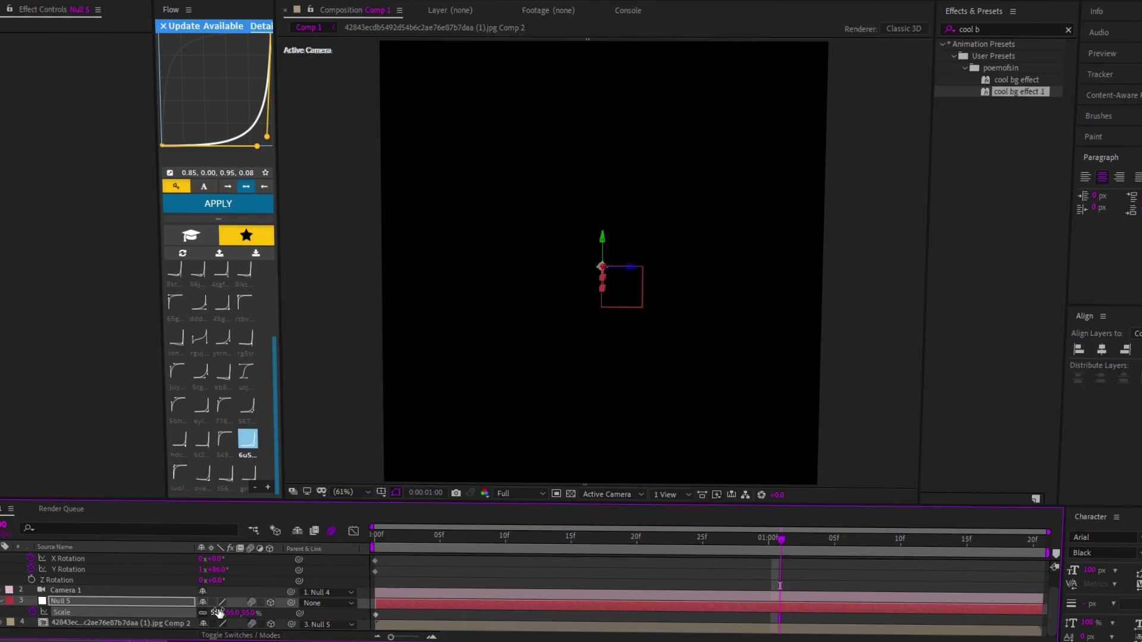
Reset Null 4's Y Rotation to 0° and tilt the photo with X Rotation
scroll(224, 595, "up", 2)
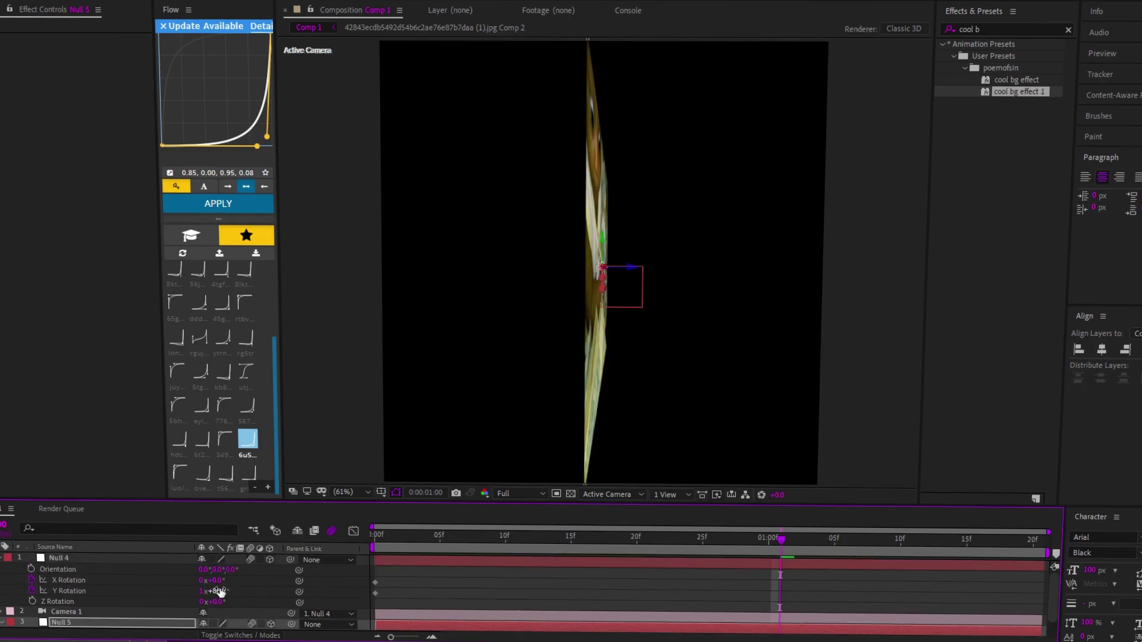
left_click(219, 590)
key("Return")
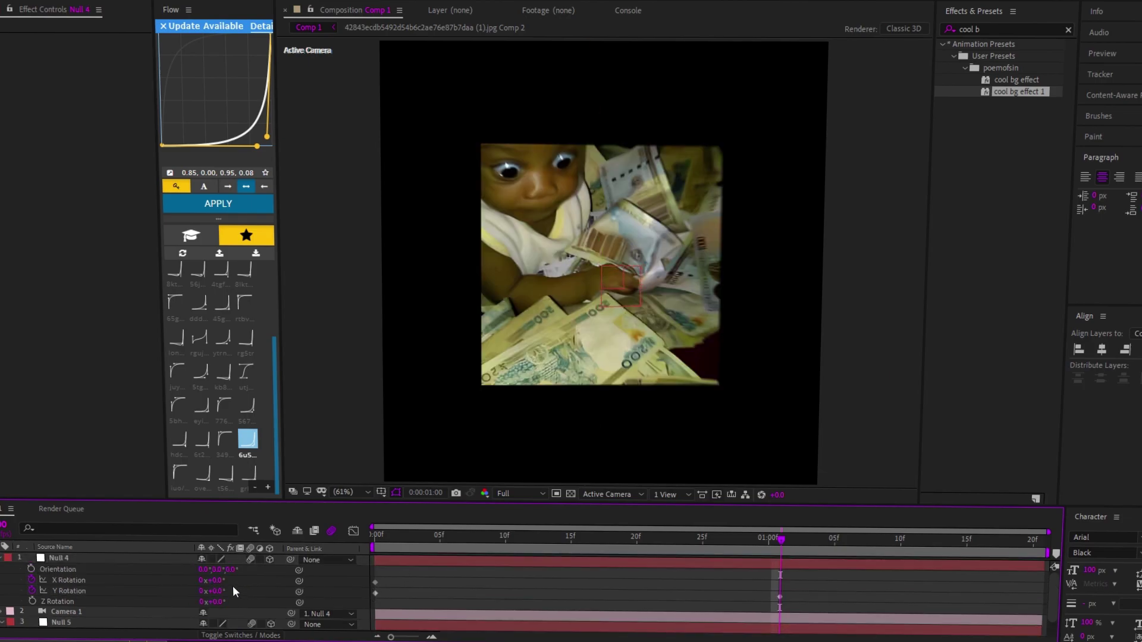
left_click_drag(214, 581, 589, 575)
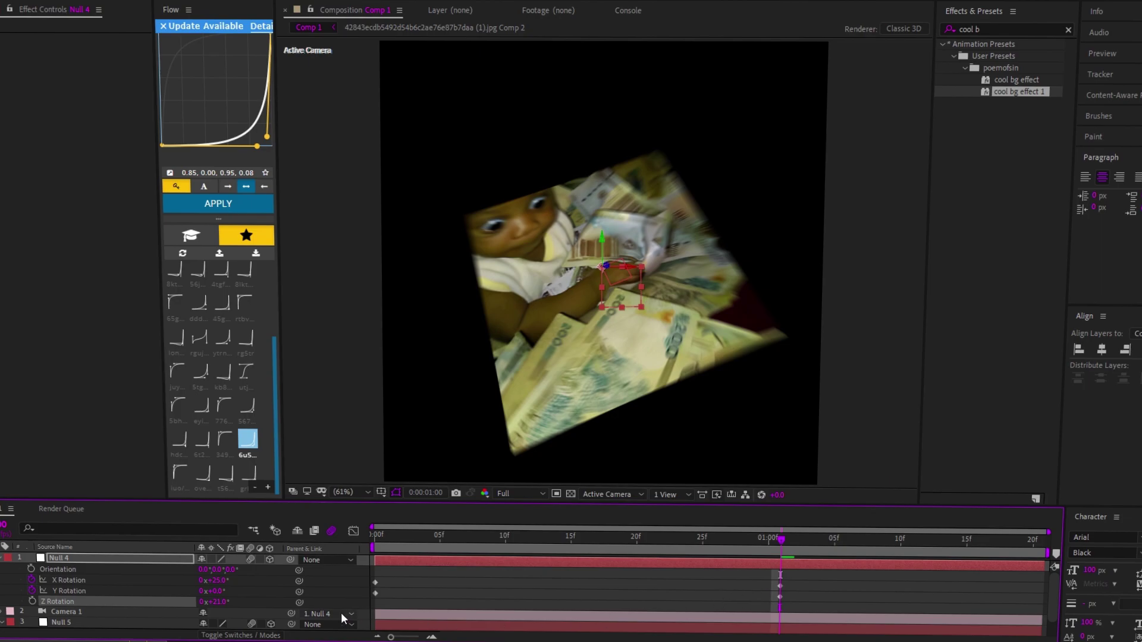
key("ctrl+z")
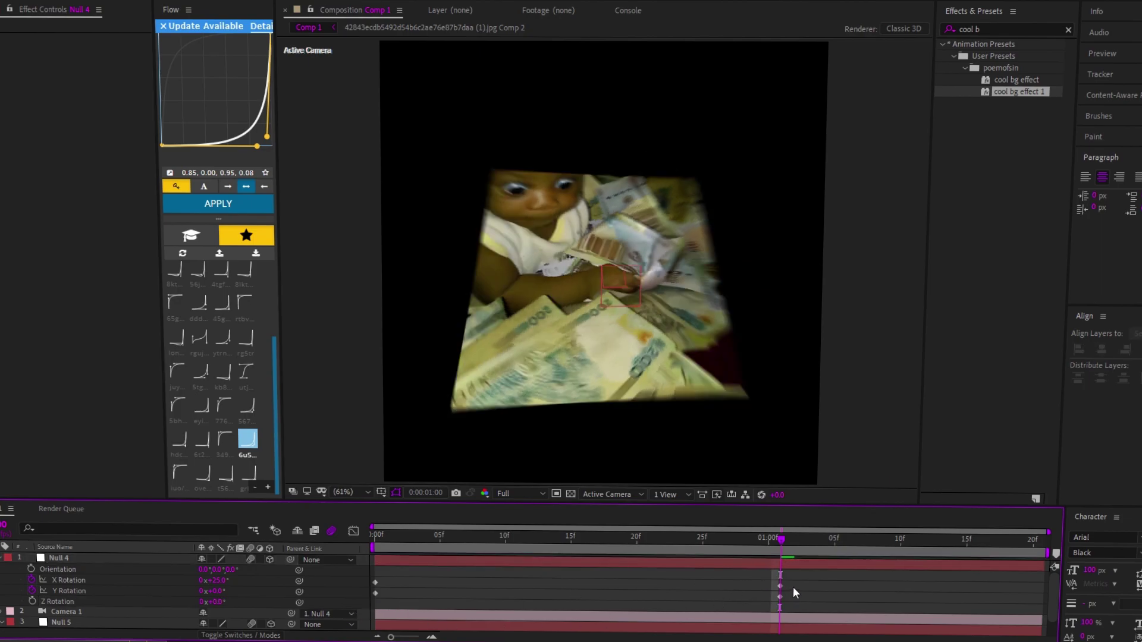
Apply a sharp ease-out Flow curve to Null 5's Scale keyframes and preview it
left_click(629, 623)
key("s")
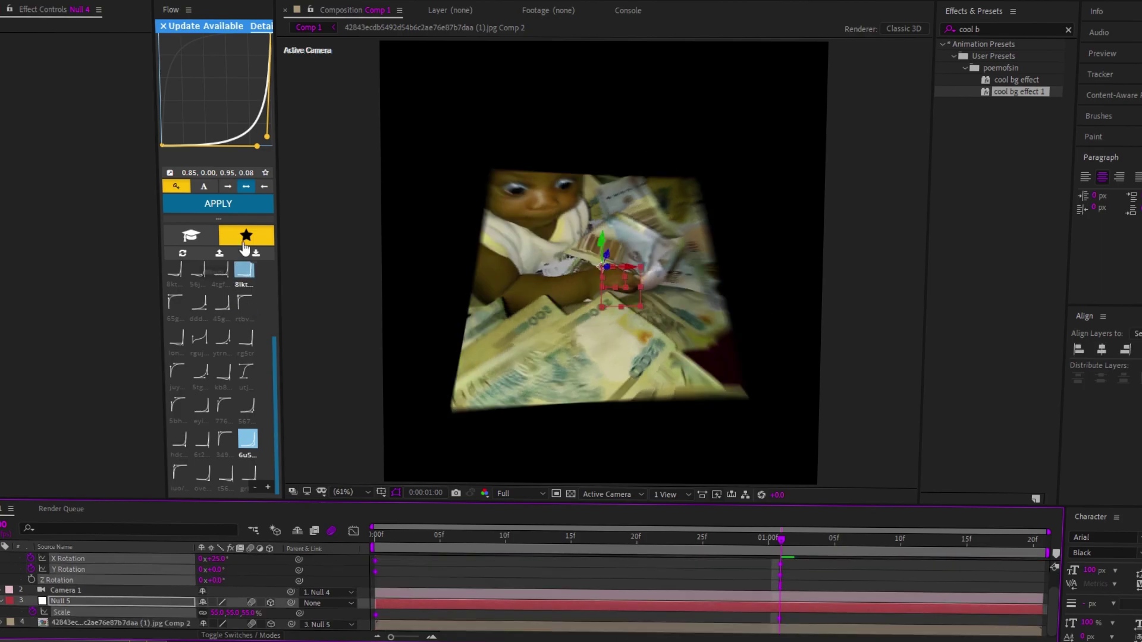
left_click(179, 473)
left_click(217, 203)
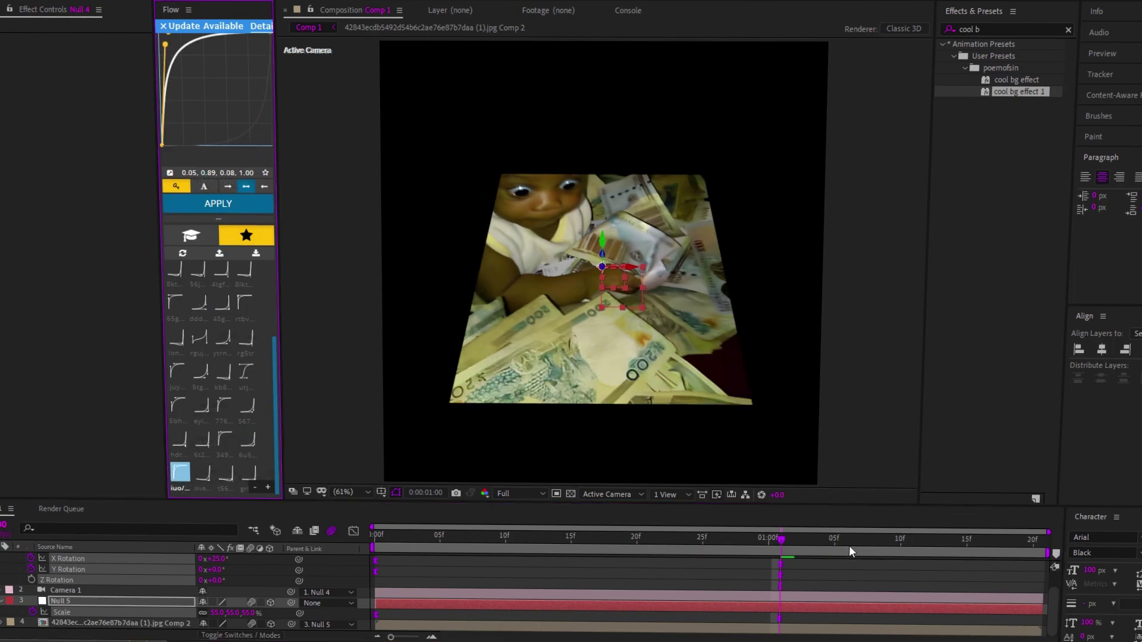
left_click_drag(783, 537, 556, 559)
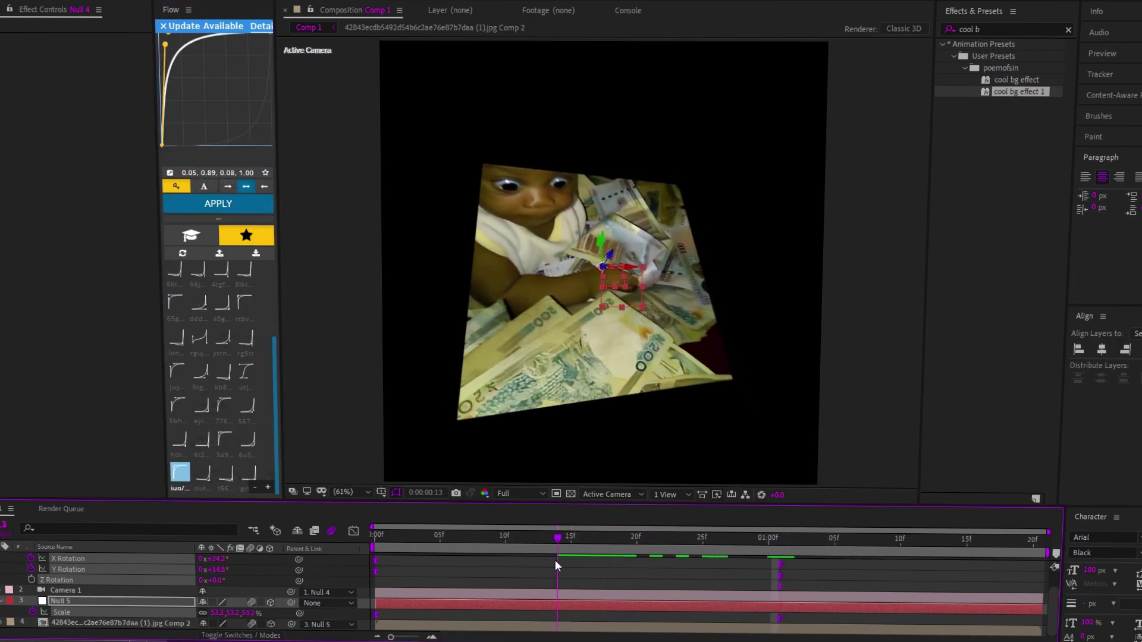
left_click(570, 604)
scroll(384, 590, "up", 2)
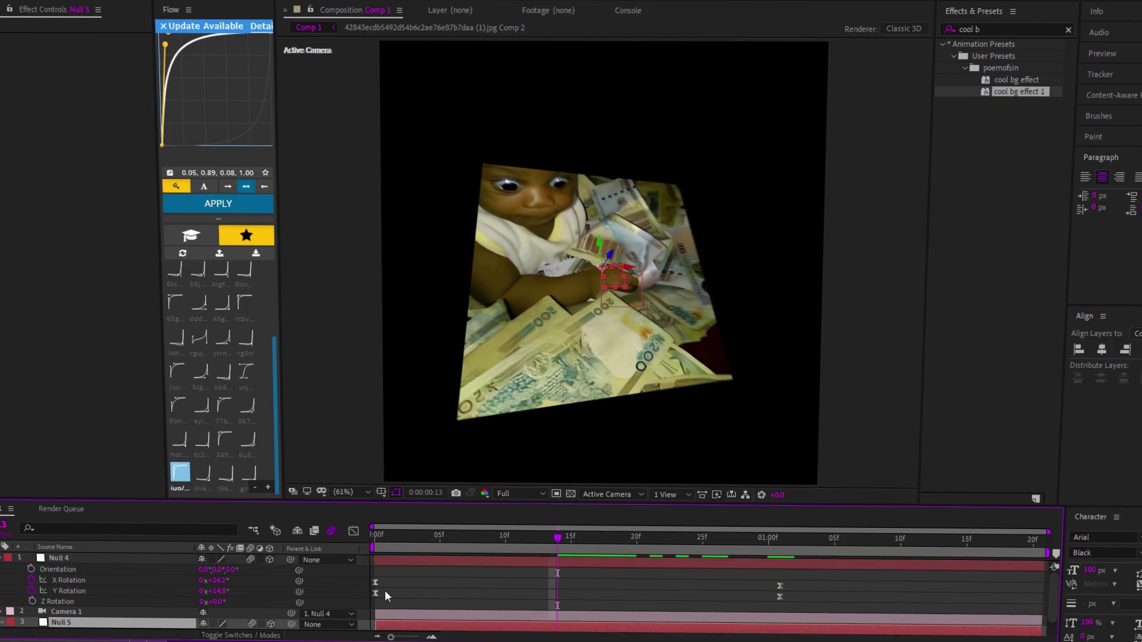
left_click(362, 558)
left_click(402, 556)
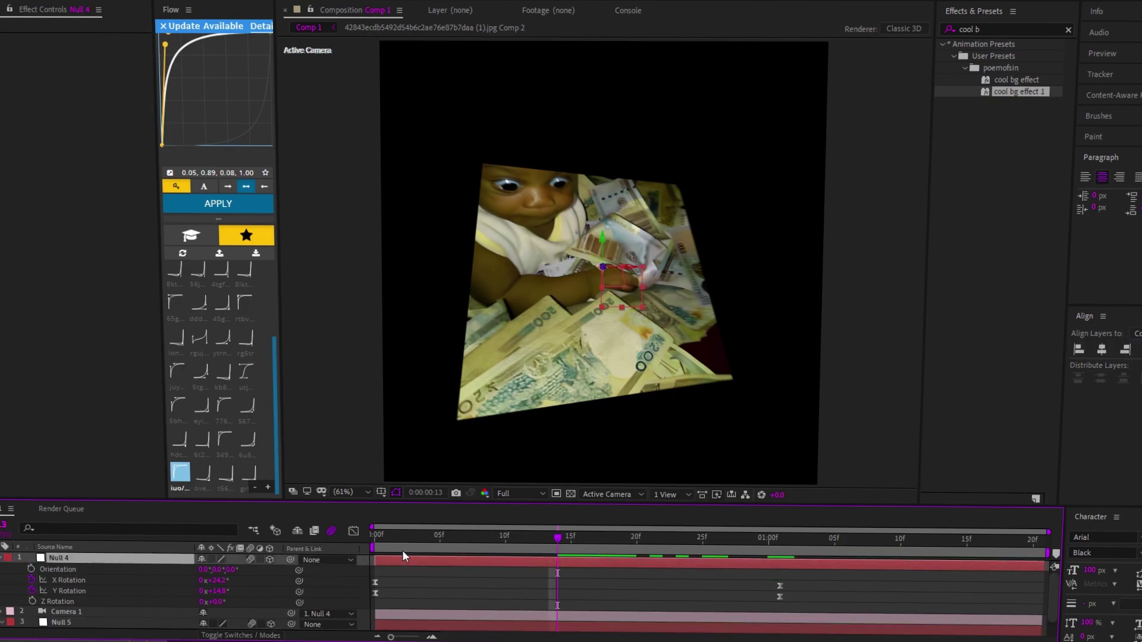
Add Null 6 as a 3D layer with motion blur and parent Null 4 to it
right_click(358, 563)
mouse_move(502, 426)
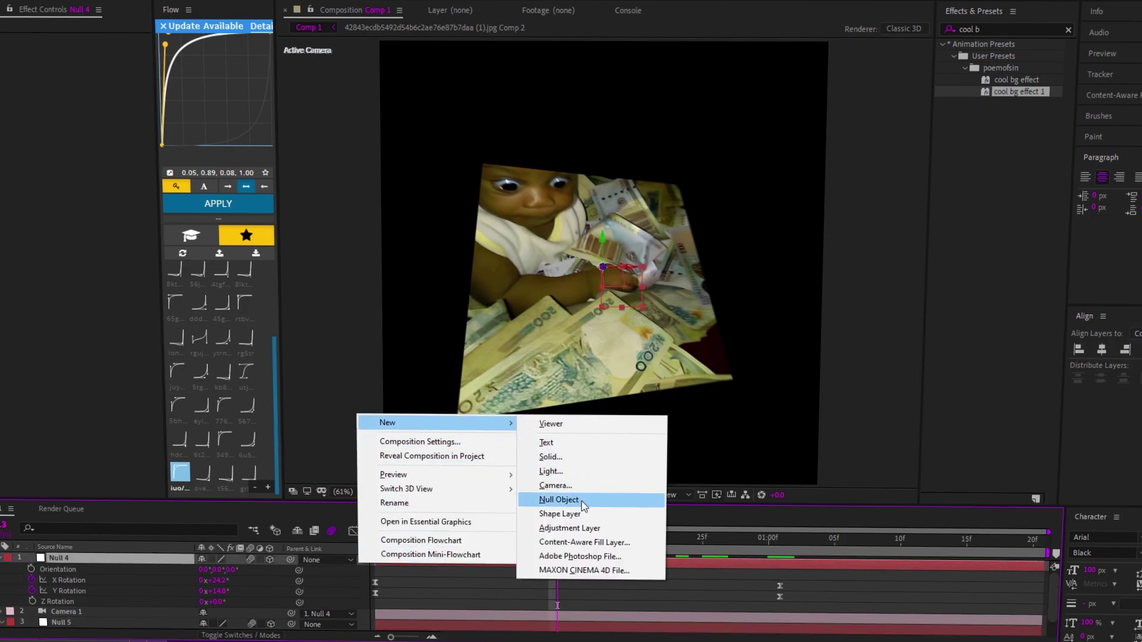
left_click(559, 499)
left_click(269, 559)
left_click(250, 559)
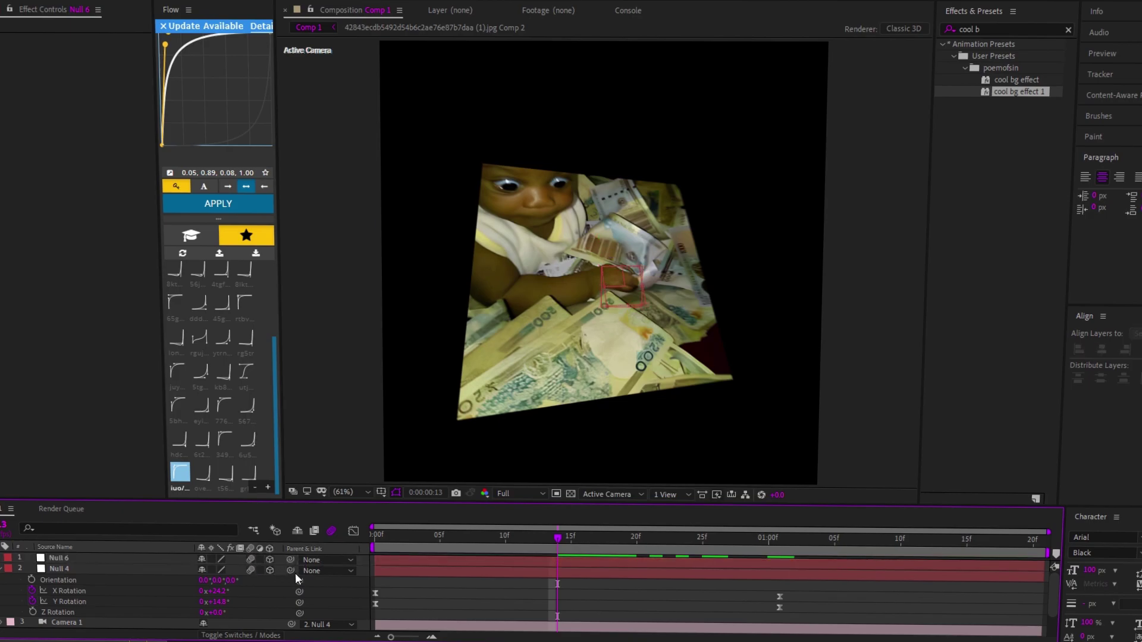
left_click_drag(290, 570, 169, 558)
Keyframe Null 6's X and Y Rotation to spin and tilt the photo
key("s")
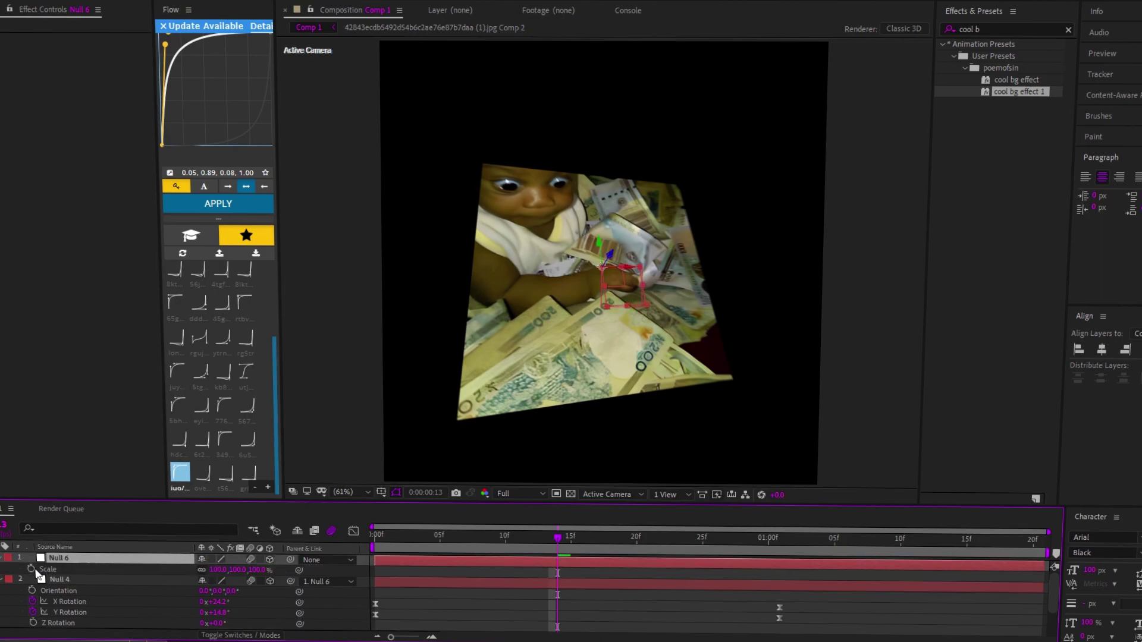
key("r")
left_click(33, 580)
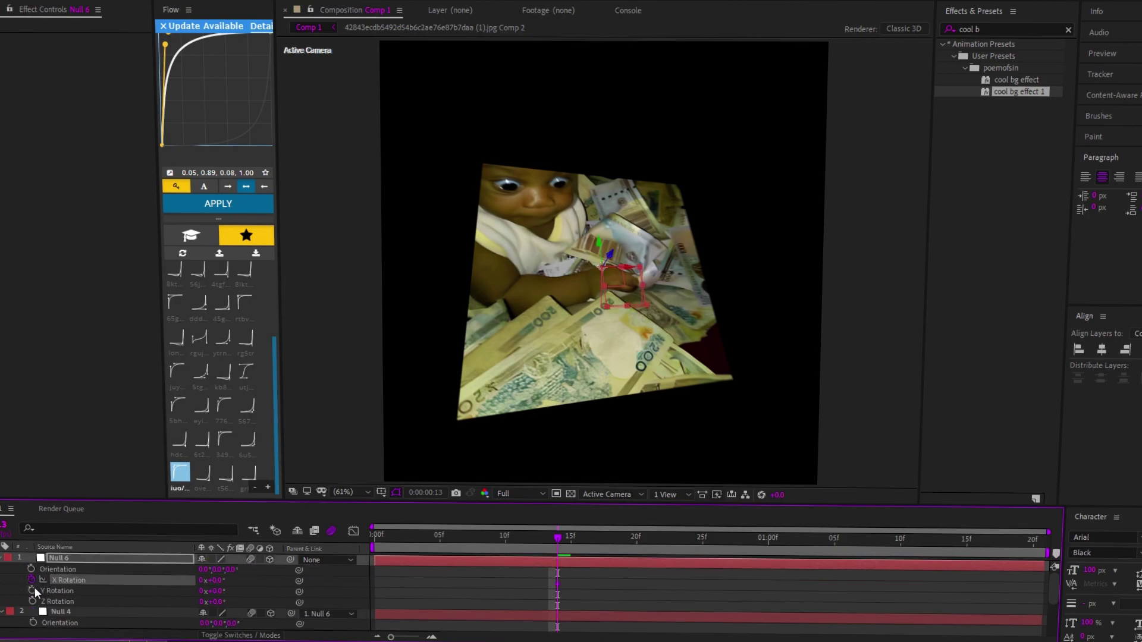
left_click(34, 590)
key("u")
key("space")
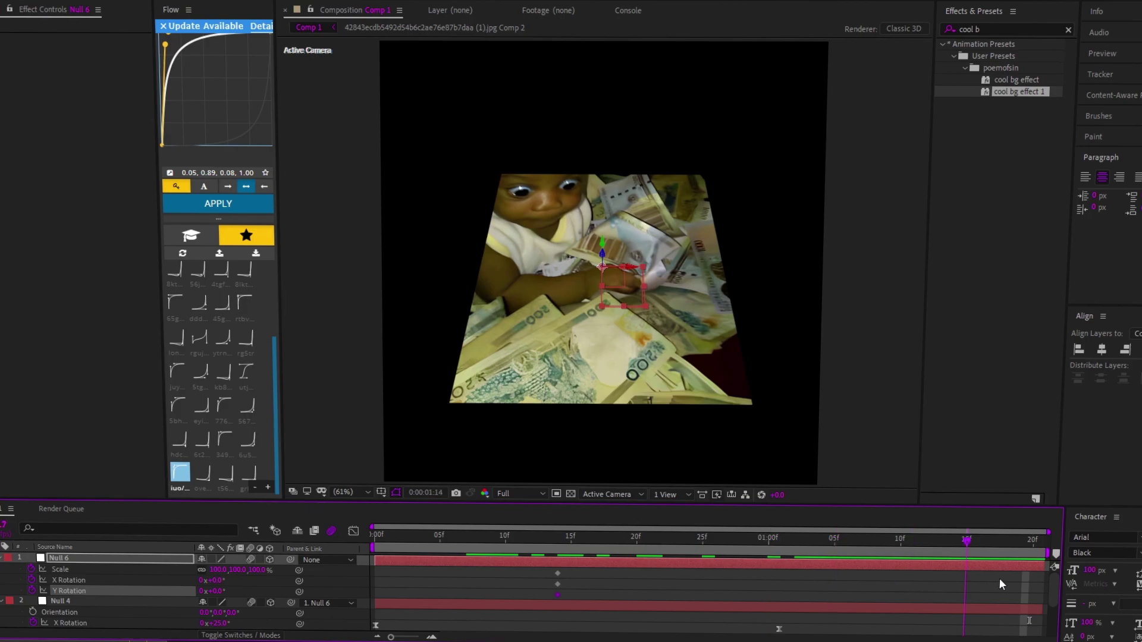
left_click_drag(224, 593, 111, 611)
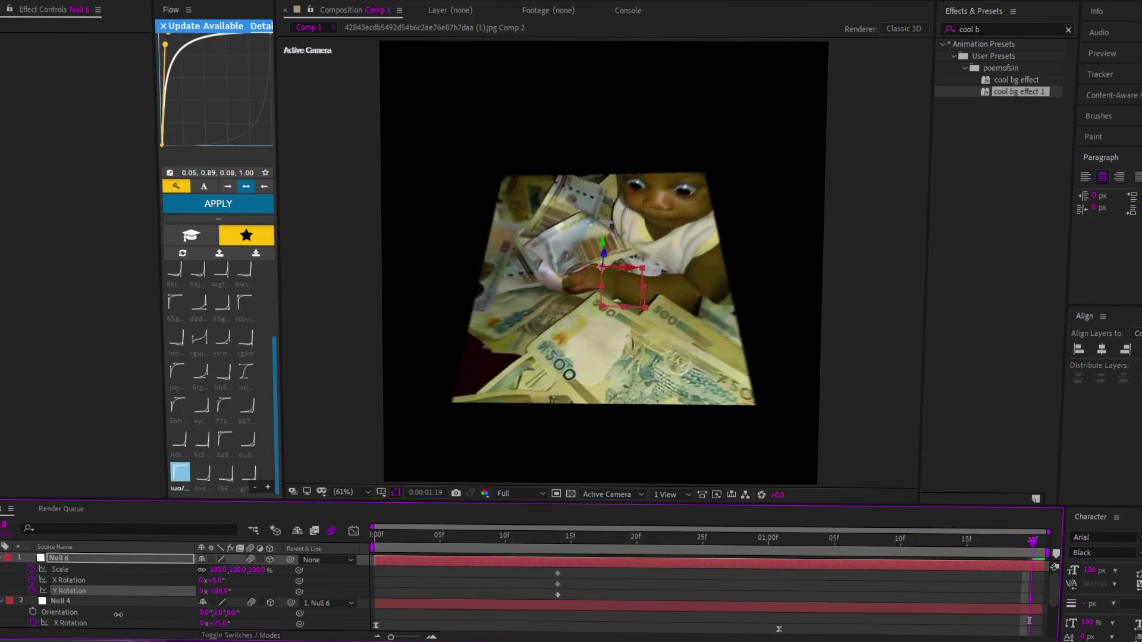
mouse_move(213, 581)
left_mouse_down()
mouse_move(193, 582)
mouse_move(243, 570)
mouse_move(225, 572)
mouse_move(220, 593)
mouse_move(254, 587)
left_mouse_up()
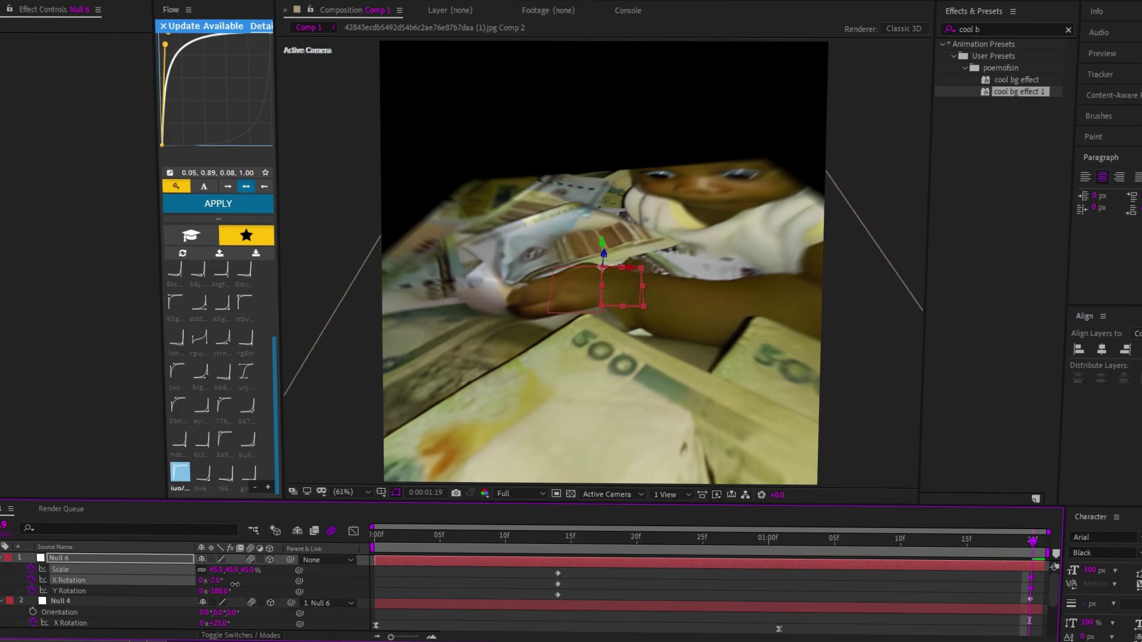
Keyframe Null 6's Position and Scale, then Easy Ease all its keyframes
key("p")
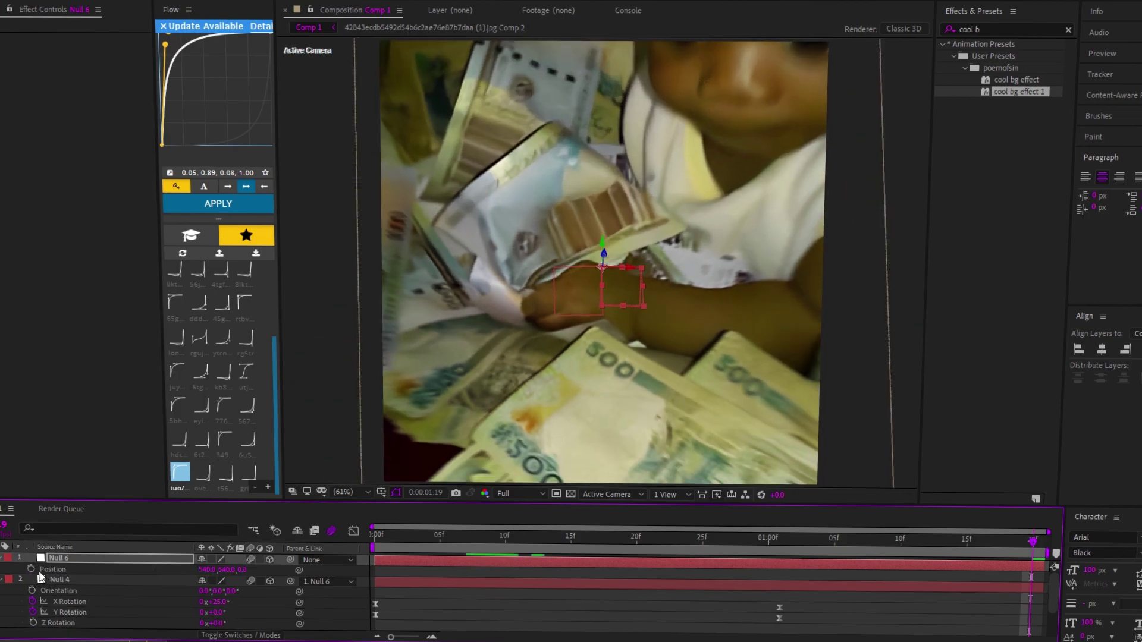
left_click(38, 572)
key("u")
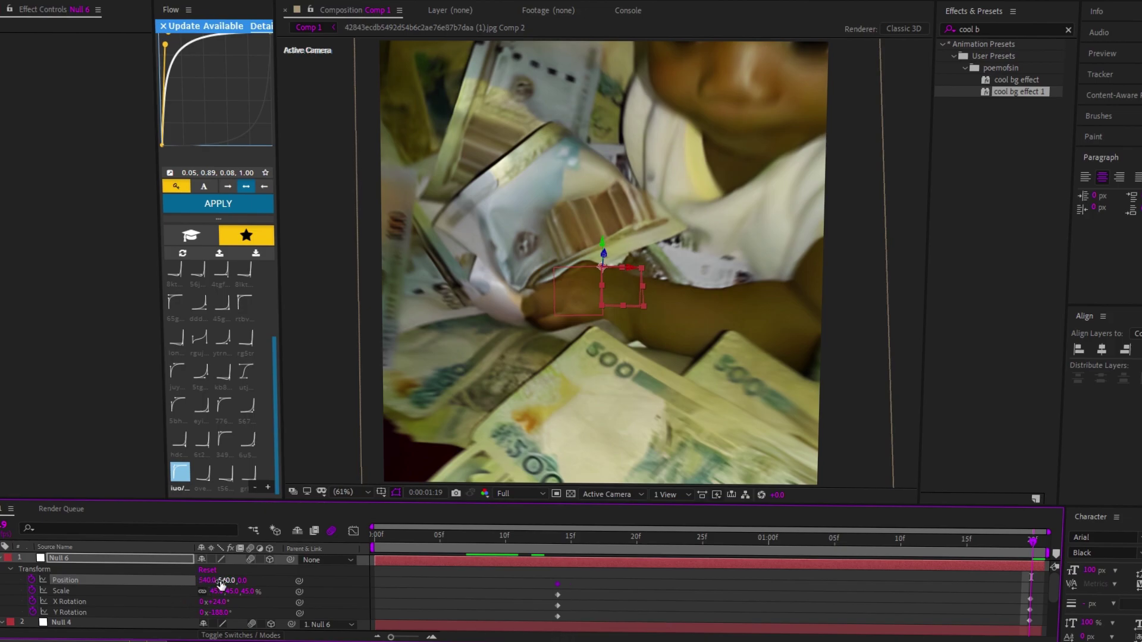
mouse_move(226, 580)
left_mouse_down()
mouse_move(133, 562)
mouse_move(156, 563)
left_mouse_up()
left_click_drag(249, 592, 116, 593)
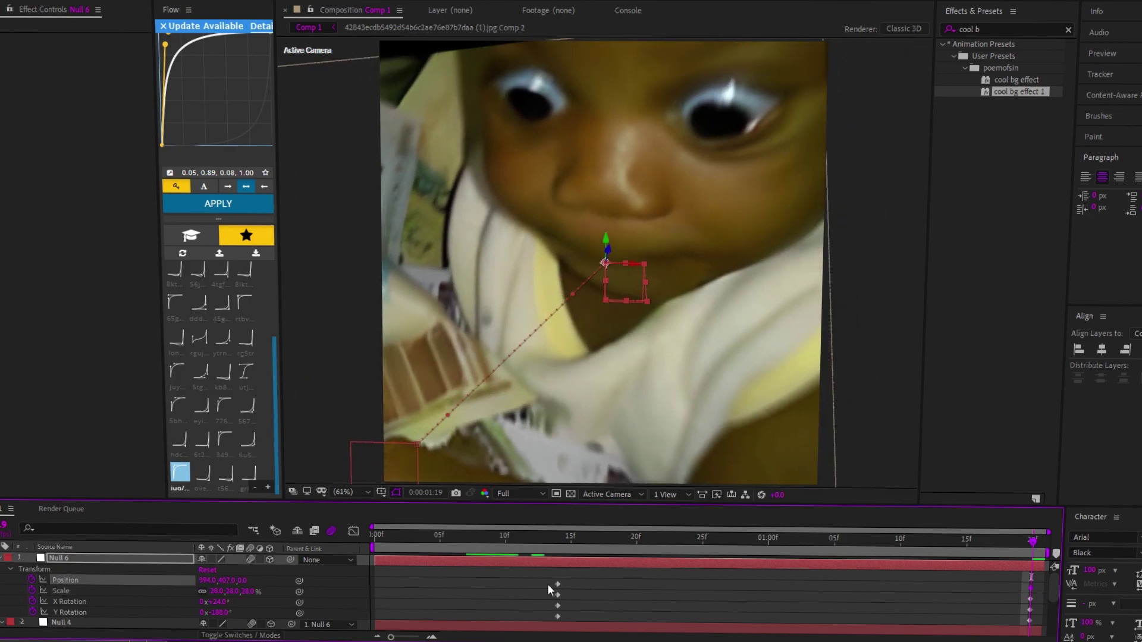
left_click_drag(524, 581, 1046, 625)
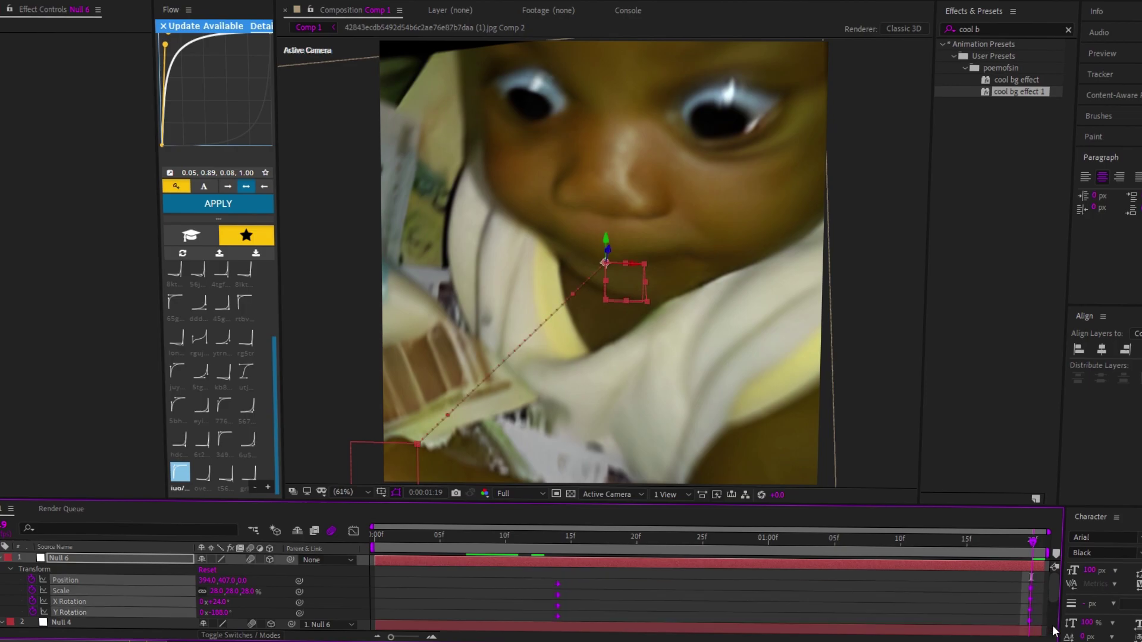
key("F9")
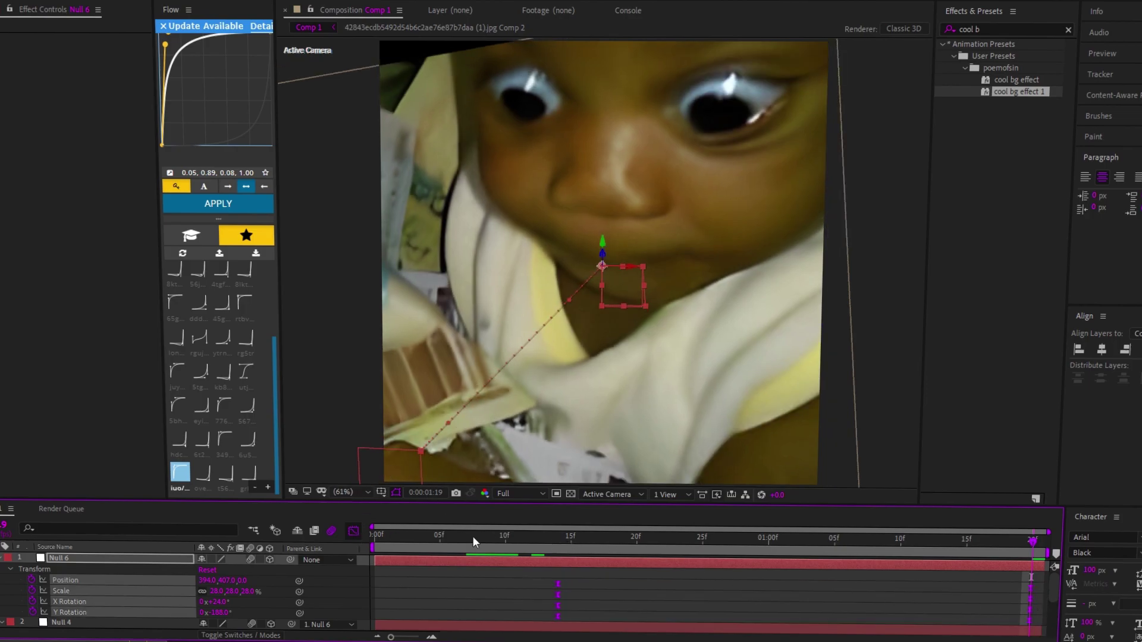
key("shift+F3")
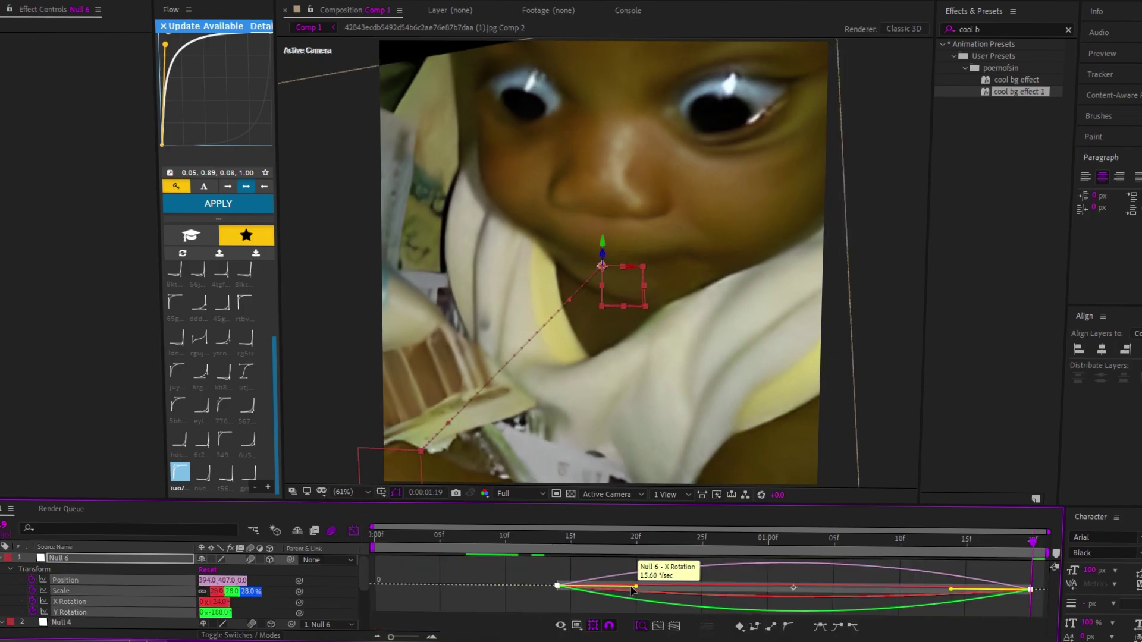
Drag Null 6's speed-curve handles and keyframes to peak mid-move, previewing the result
left_click_drag(633, 588, 735, 590)
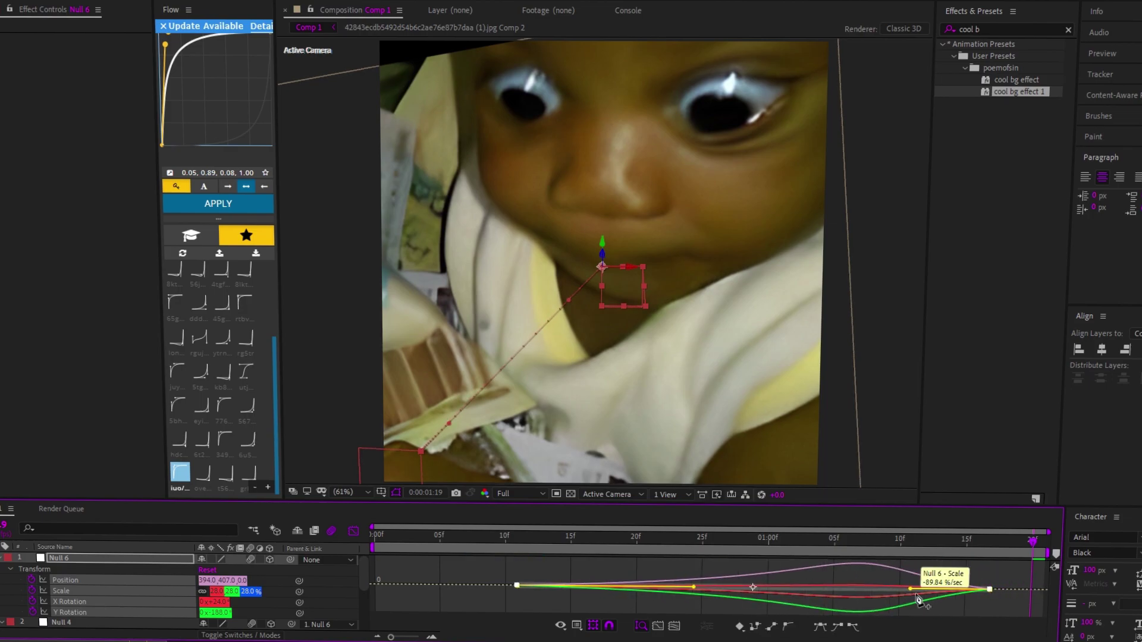
mouse_move(917, 595)
left_mouse_down()
mouse_move(952, 589)
mouse_move(876, 588)
left_mouse_up()
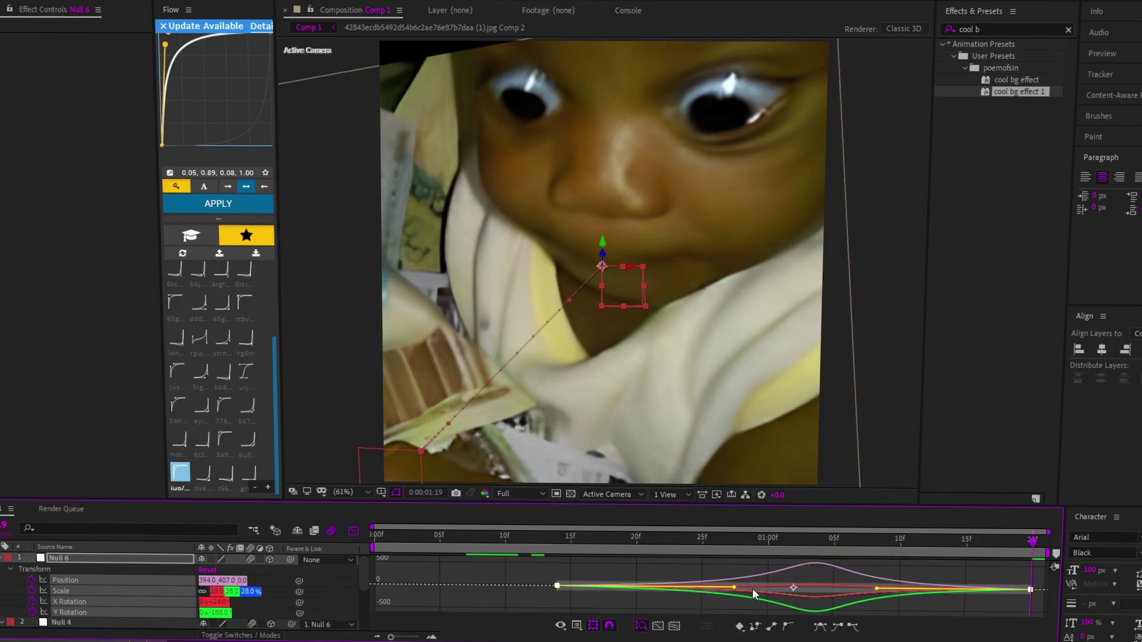
left_click_drag(740, 591, 765, 591)
key("space")
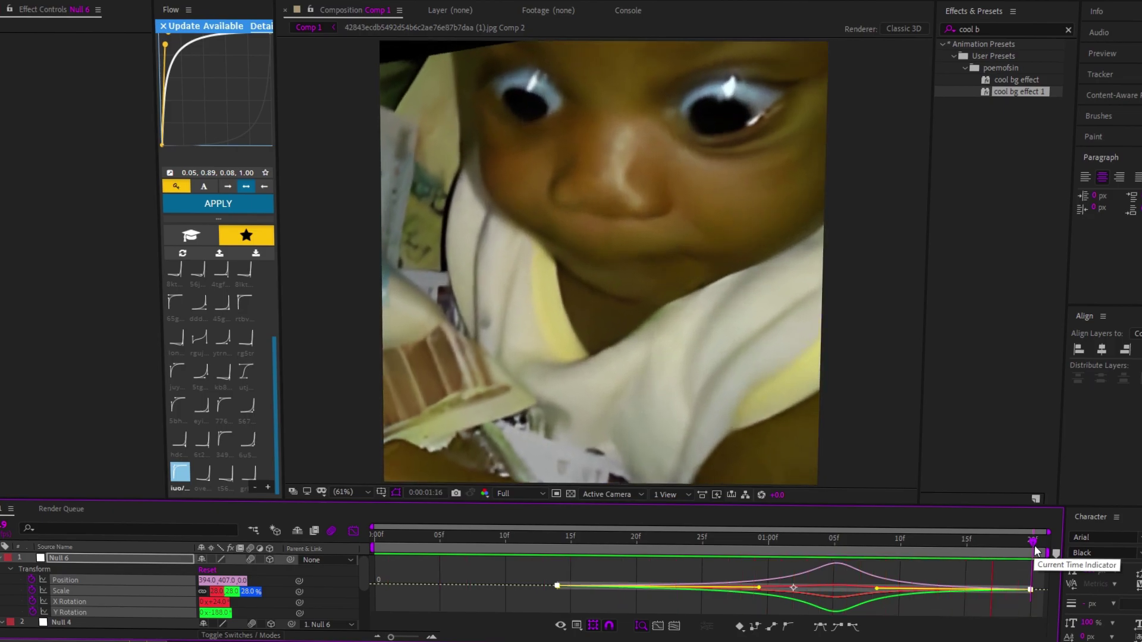
left_click(742, 540)
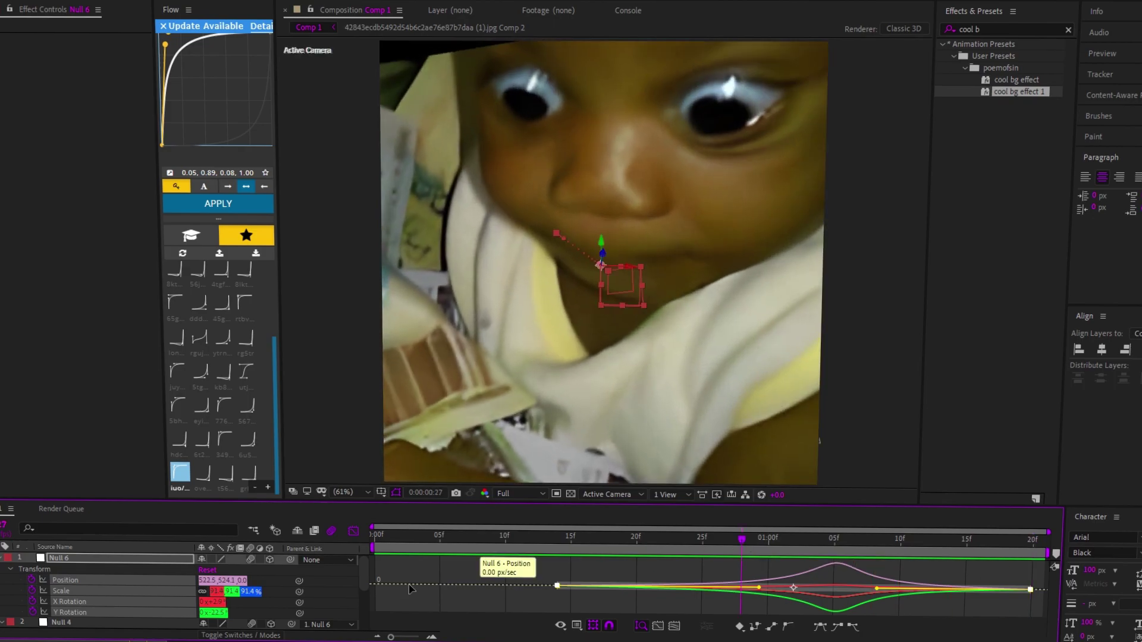
mouse_move(758, 588)
left_mouse_down()
mouse_move(794, 588)
mouse_move(556, 543)
left_mouse_up()
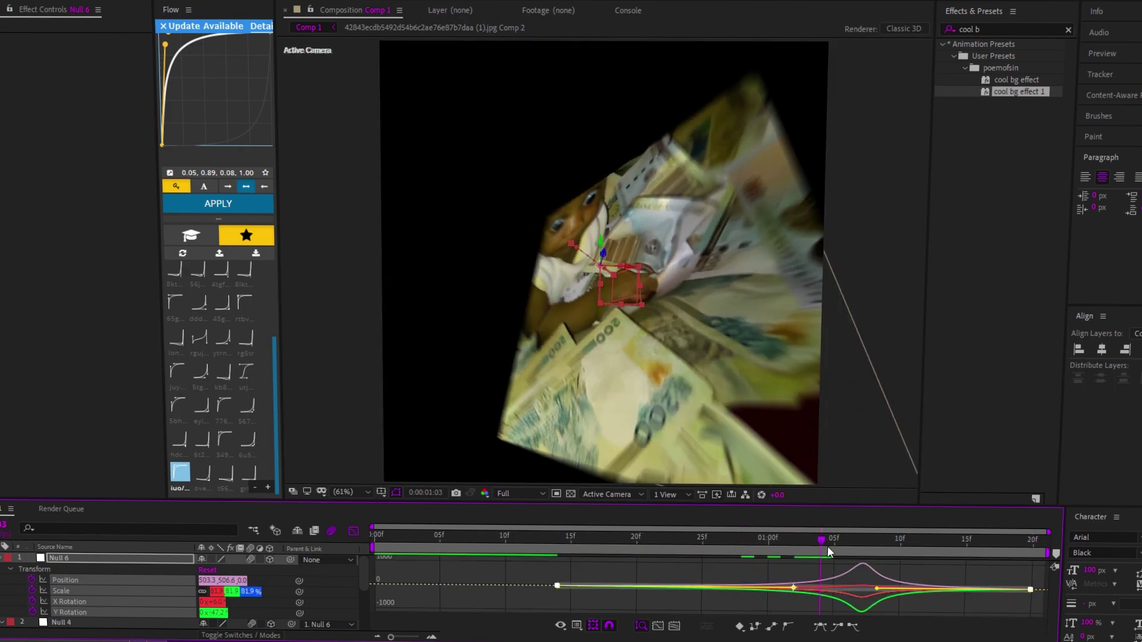
key("space")
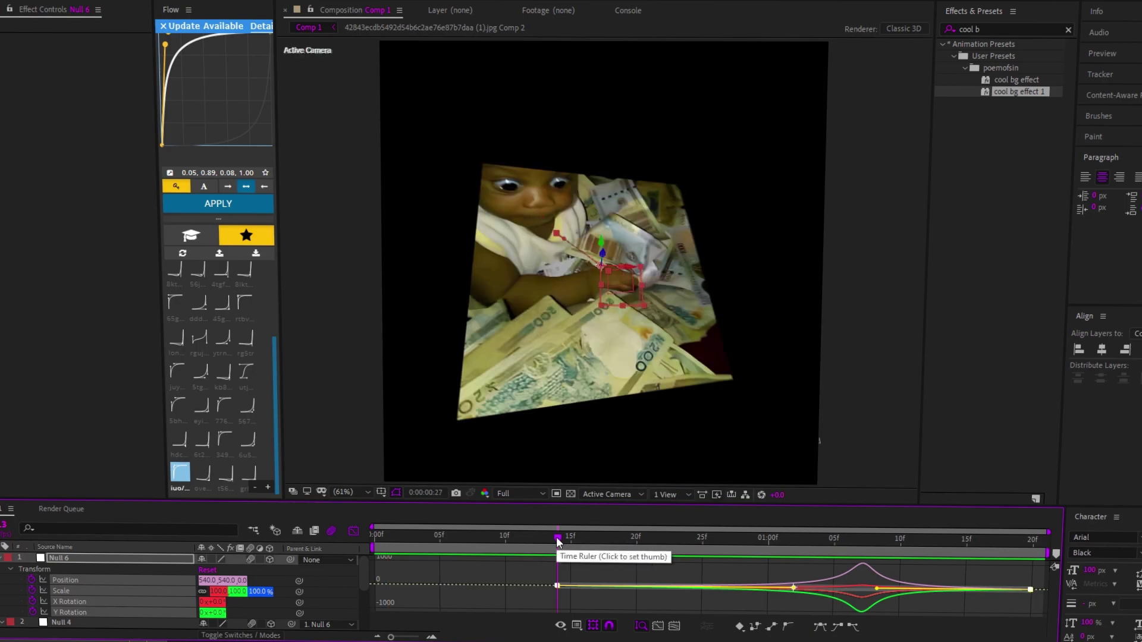
key("space")
Return to layer view, collapse the nulls' properties and move the playhead to frame 0
left_click(353, 530)
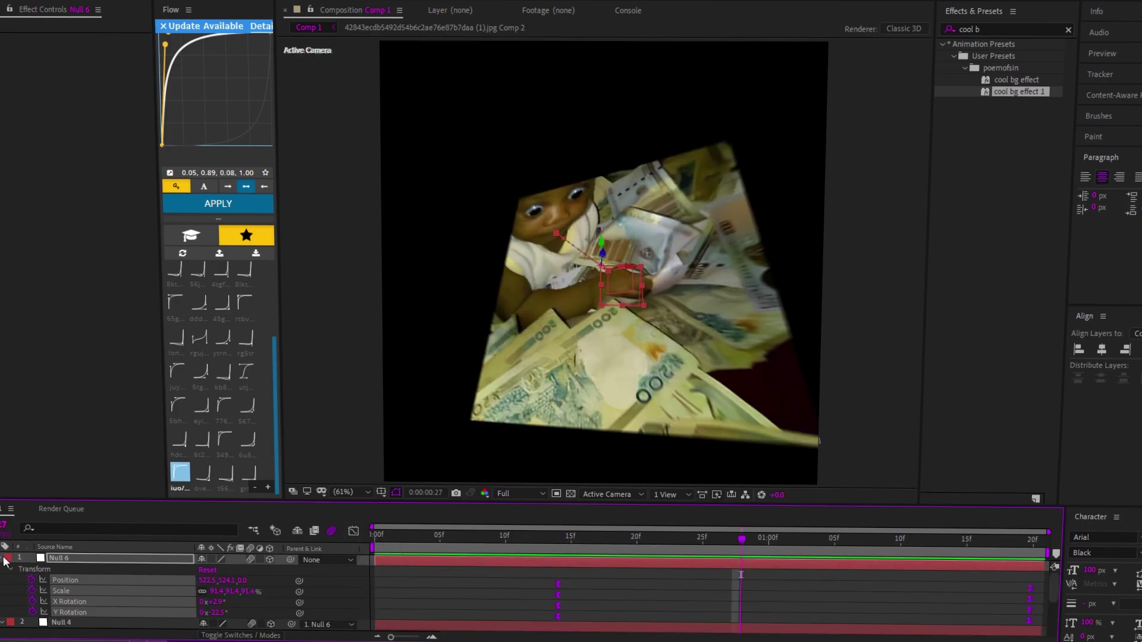
key("u")
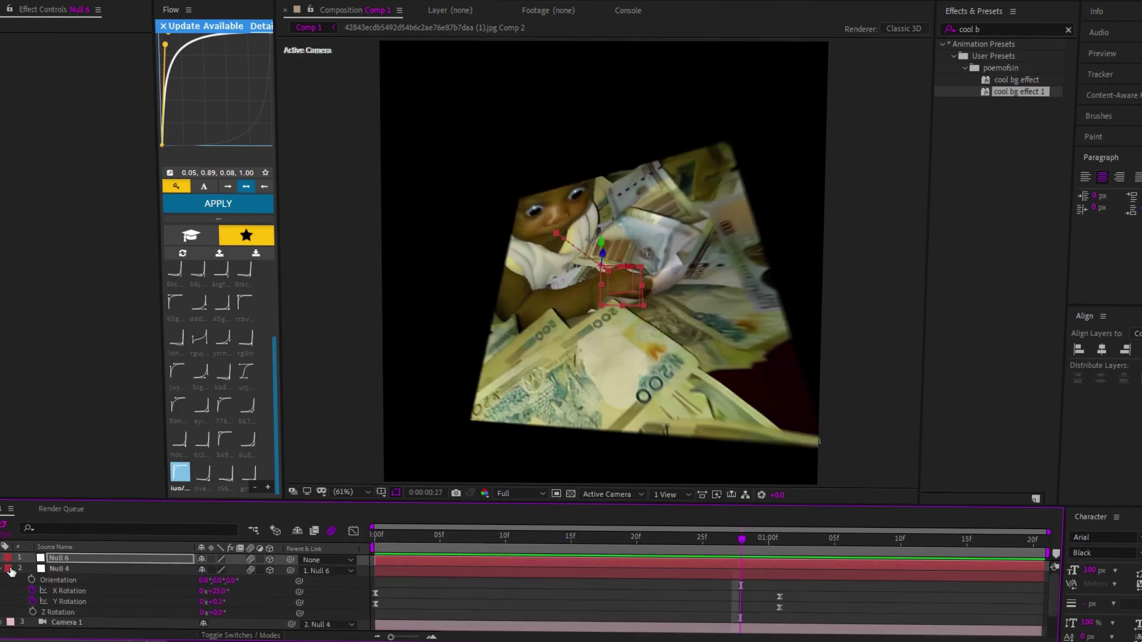
left_click(7, 571)
left_click(408, 594)
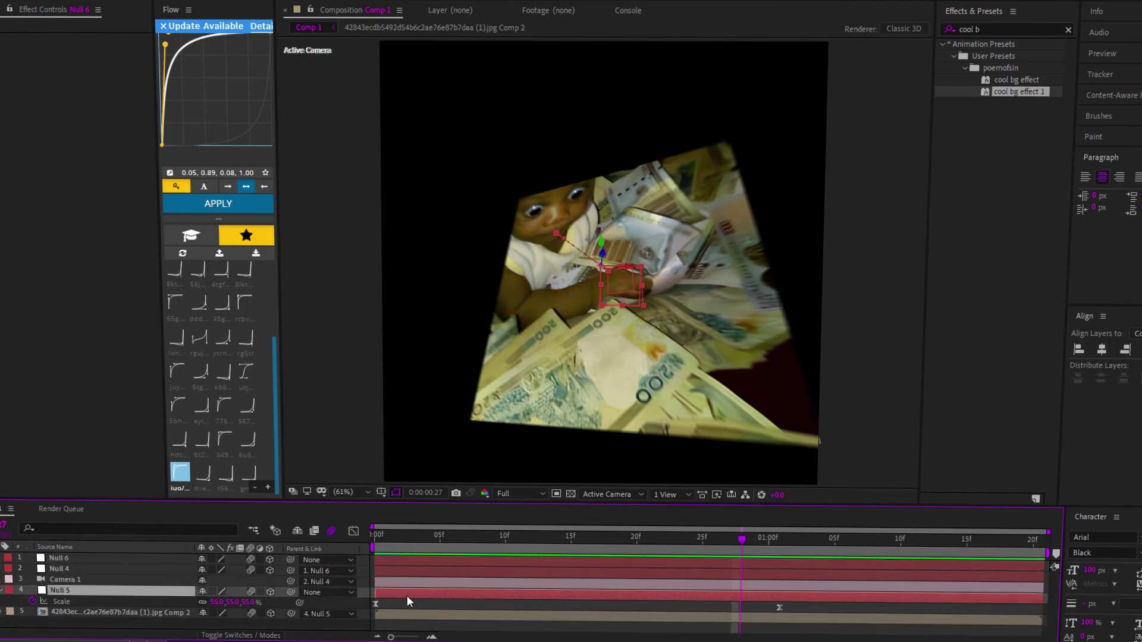
left_click(7, 591)
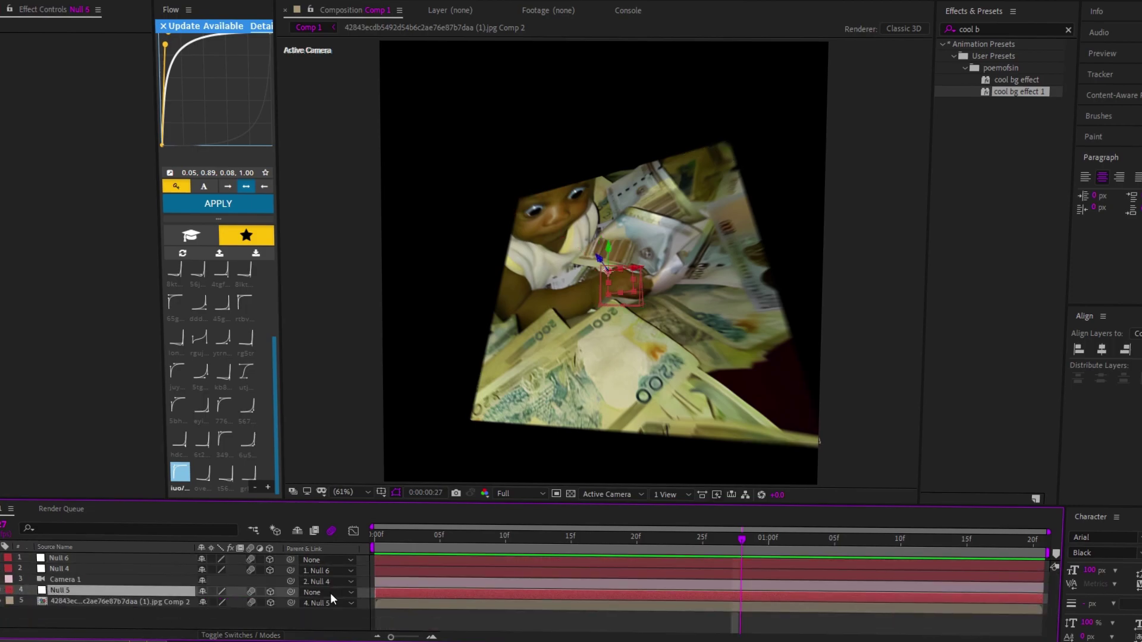
left_click(436, 610)
left_click_drag(742, 541, 375, 542)
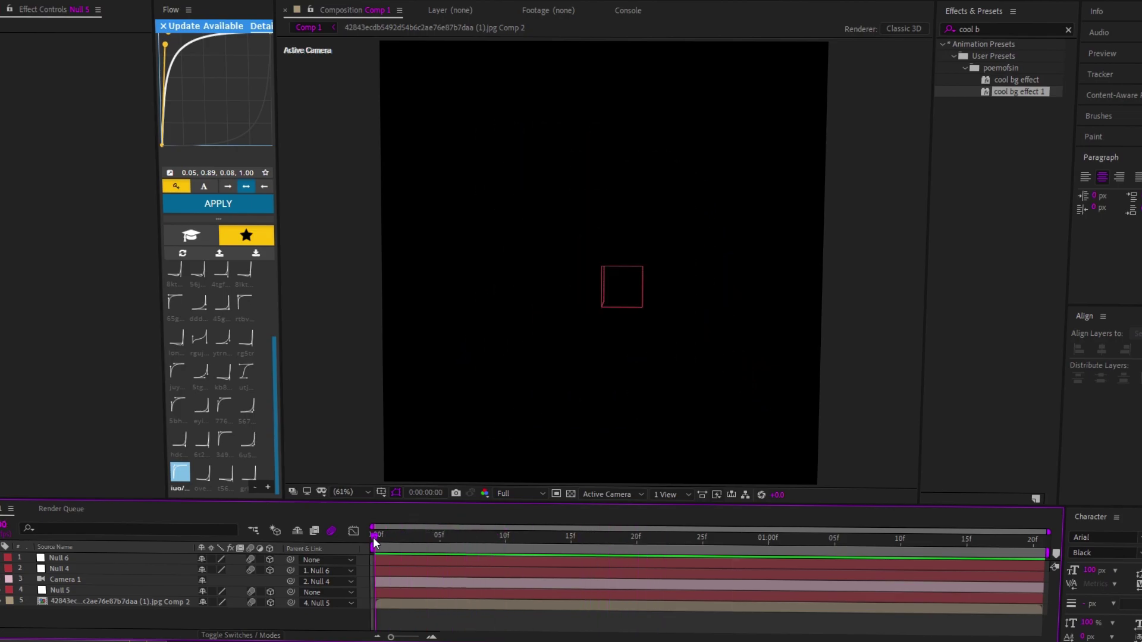
Create Black Solid 1 and move it below the photo comp layer
left_click(124, 602)
left_click(42, 0)
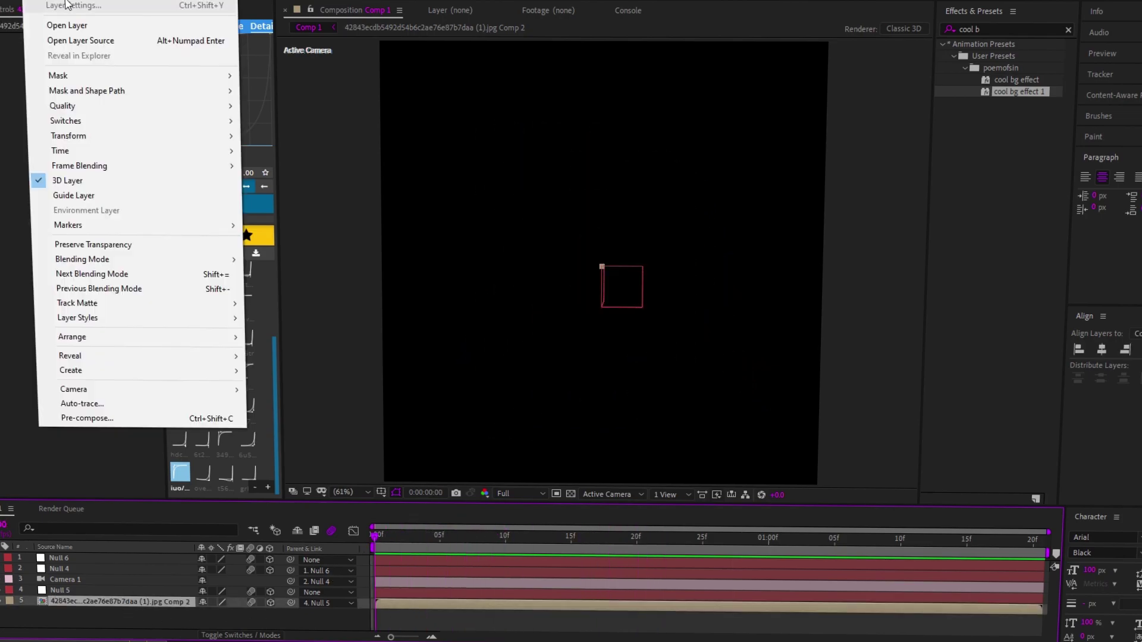
mouse_move(129, 1)
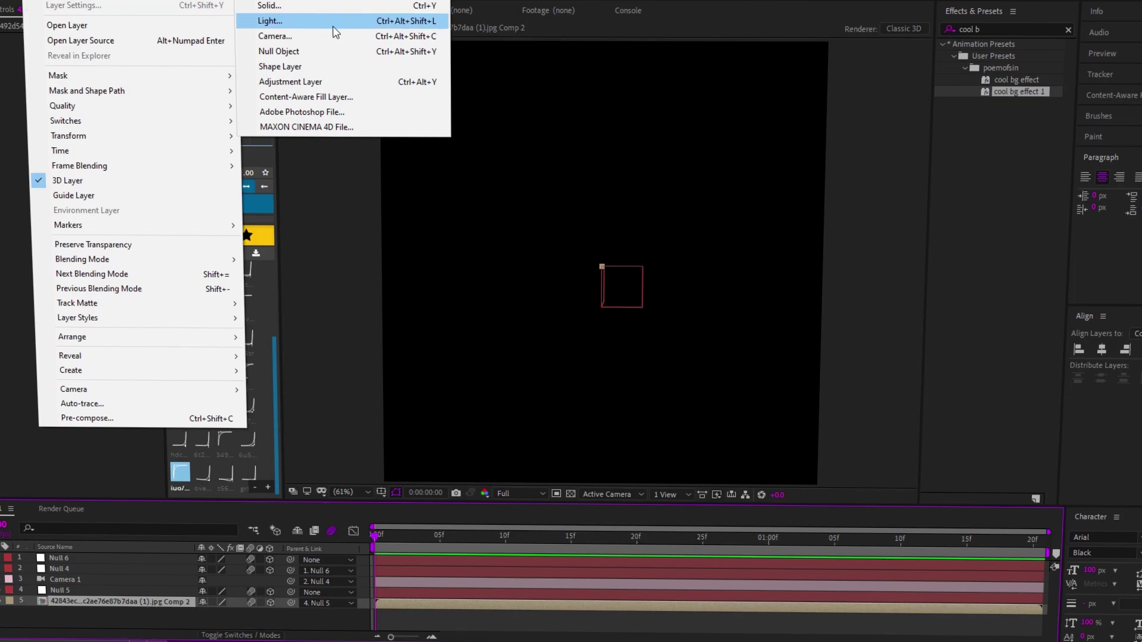
left_click(308, 10)
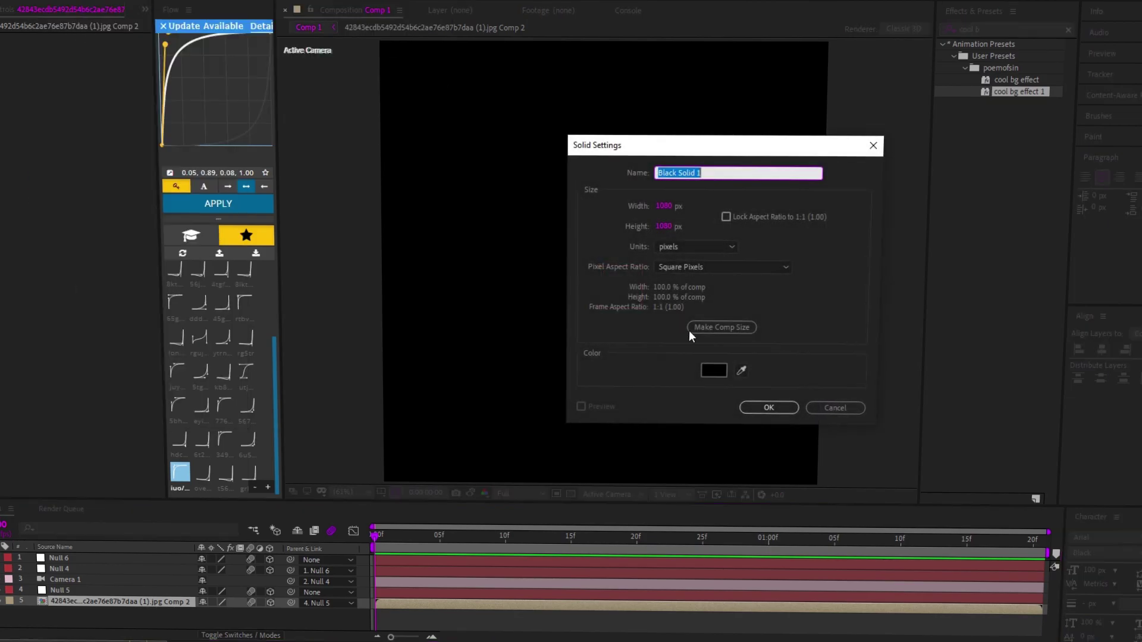
left_click(767, 408)
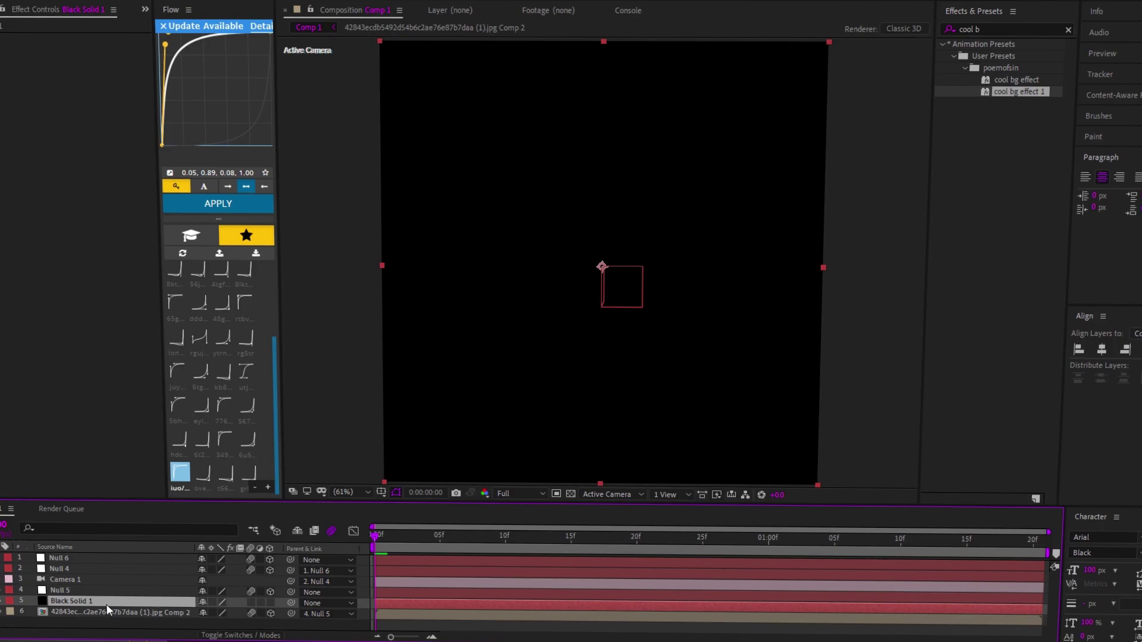
left_click_drag(107, 602, 107, 619)
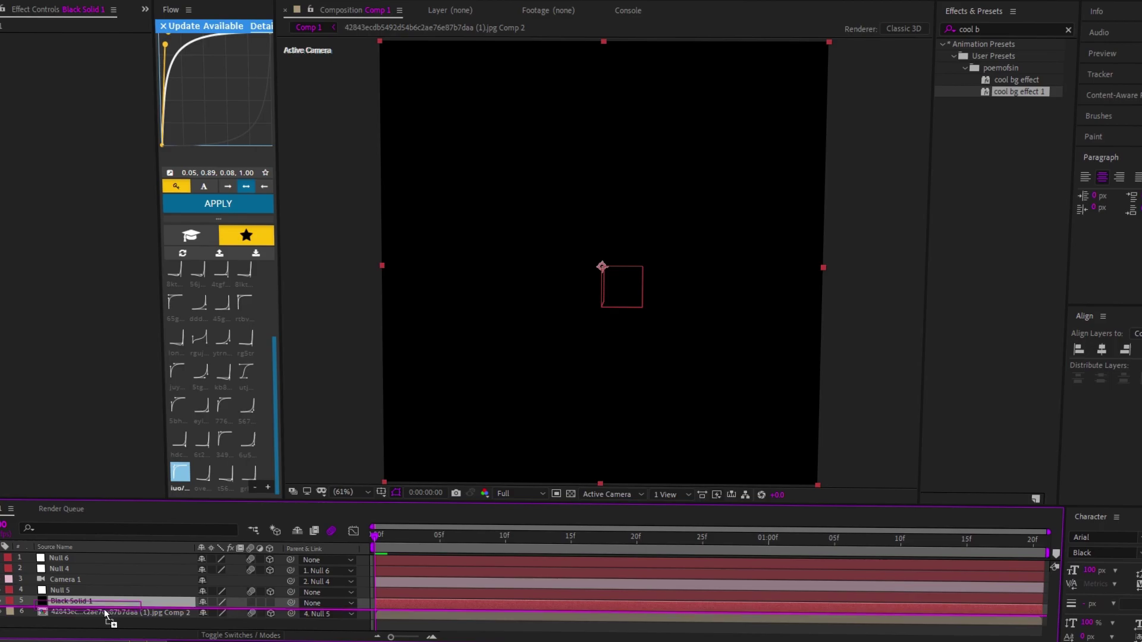
Search Effects & Presets for 'glitchy' and apply the glitch particles preset to the solid
left_click(984, 25)
type("glitchy")
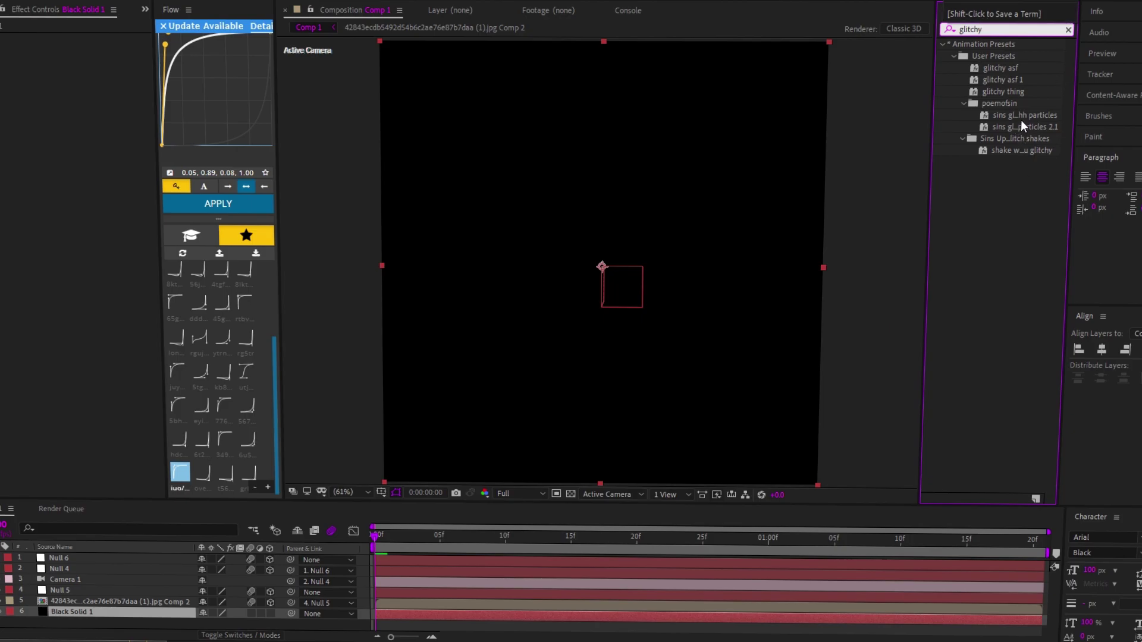
left_click_drag(1036, 117, 890, 620)
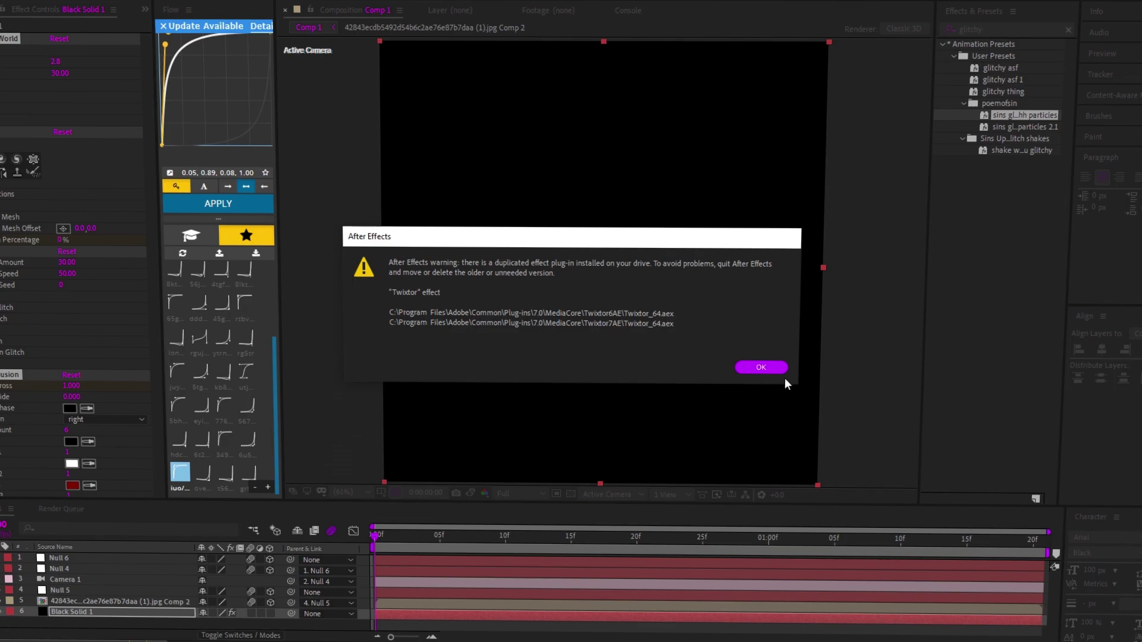
Dismiss the duplicate-plugin warning and scroll through Black Solid 1's effect settings
left_click(773, 370)
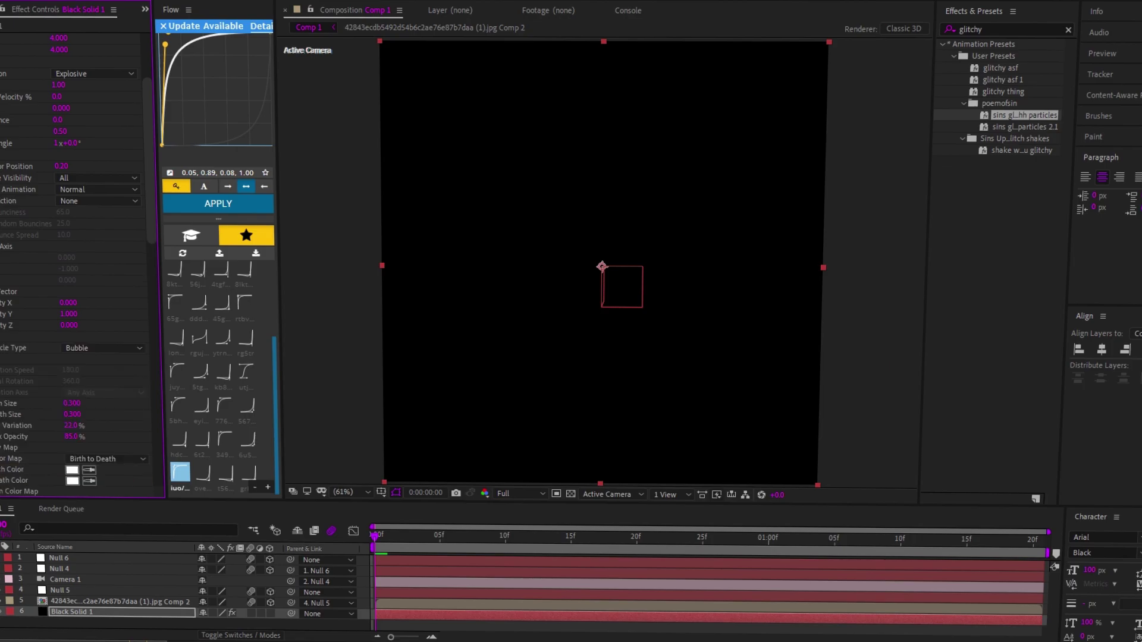
scroll(75, 265, "down", 3)
scroll(9, 367, "down", 2)
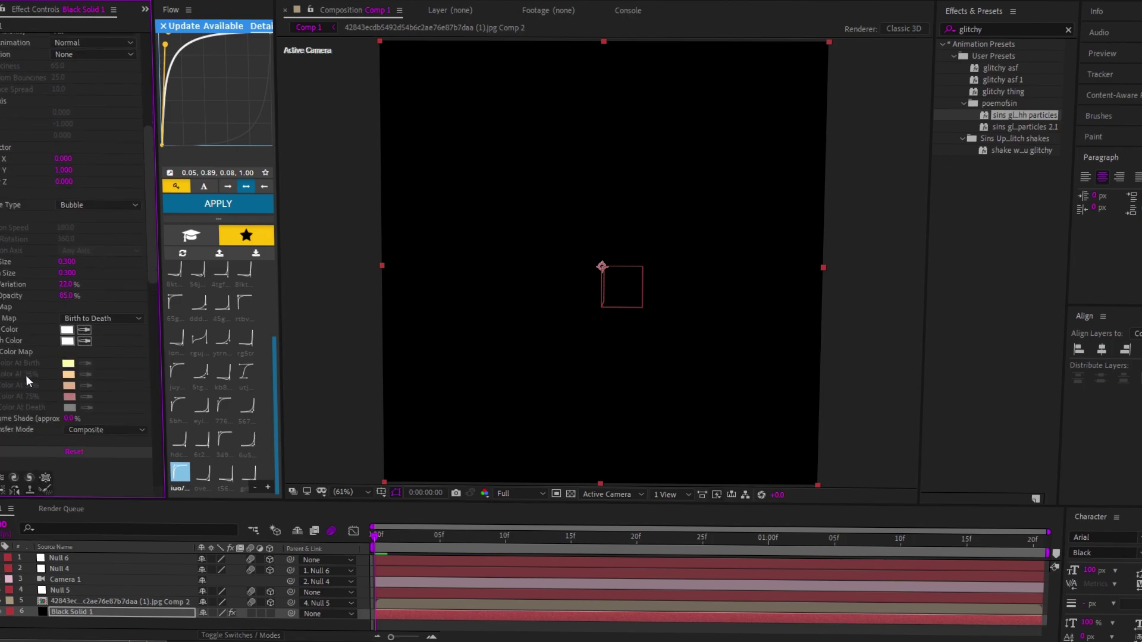
scroll(26, 375, "down", 3)
scroll(26, 376, "down", 2)
scroll(27, 376, "down", 2)
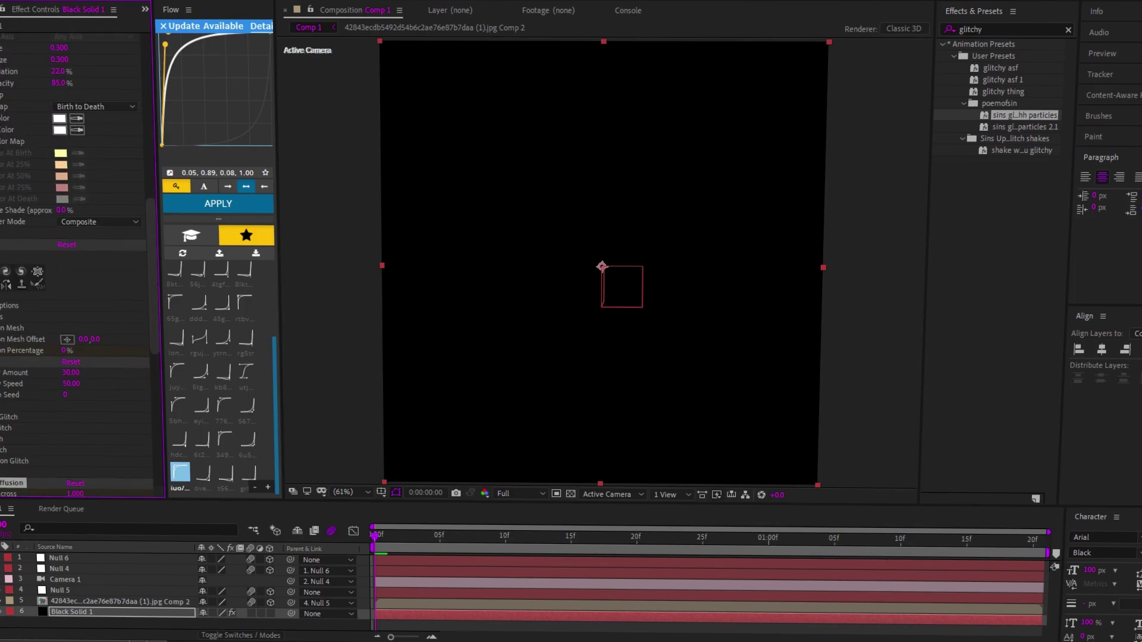
Expand Liquify's tool and view mesh option groups, review the remaining settings, then deselect
left_click(1, 316)
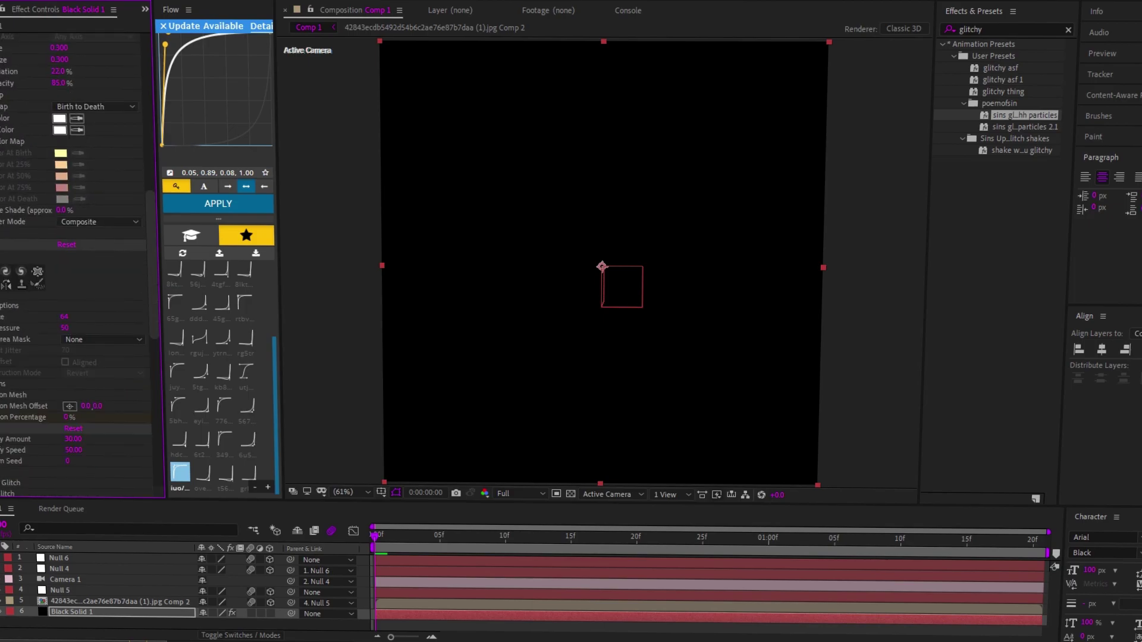
left_click(2, 383)
scroll(6, 384, "down", 2)
scroll(6, 384, "down", 3)
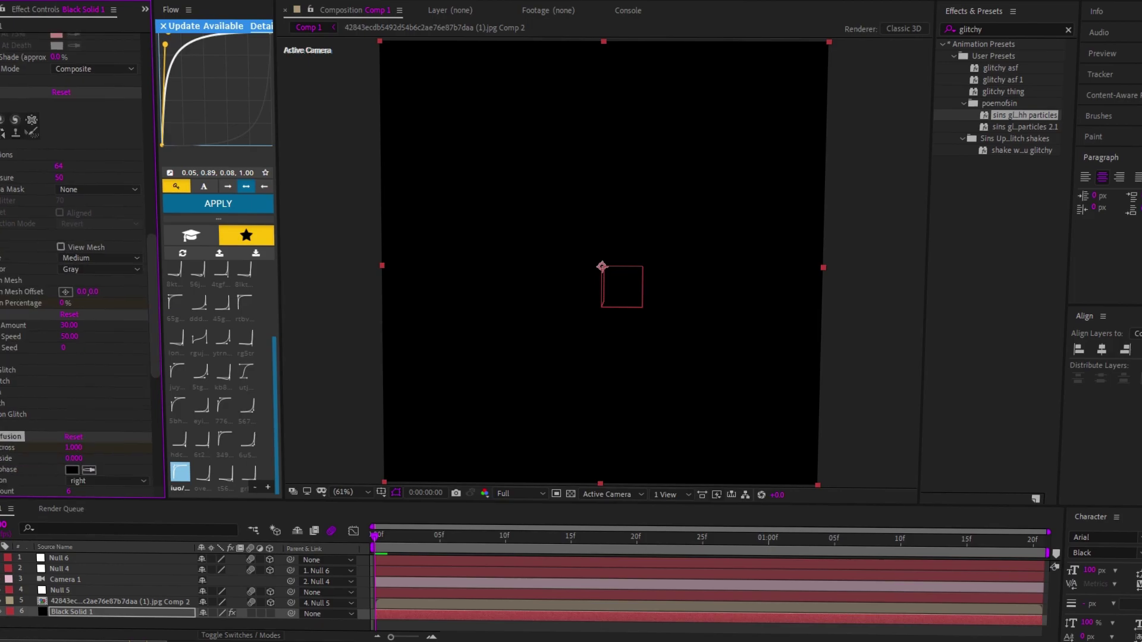
scroll(9, 361, "down", 1)
scroll(29, 330, "down", 4)
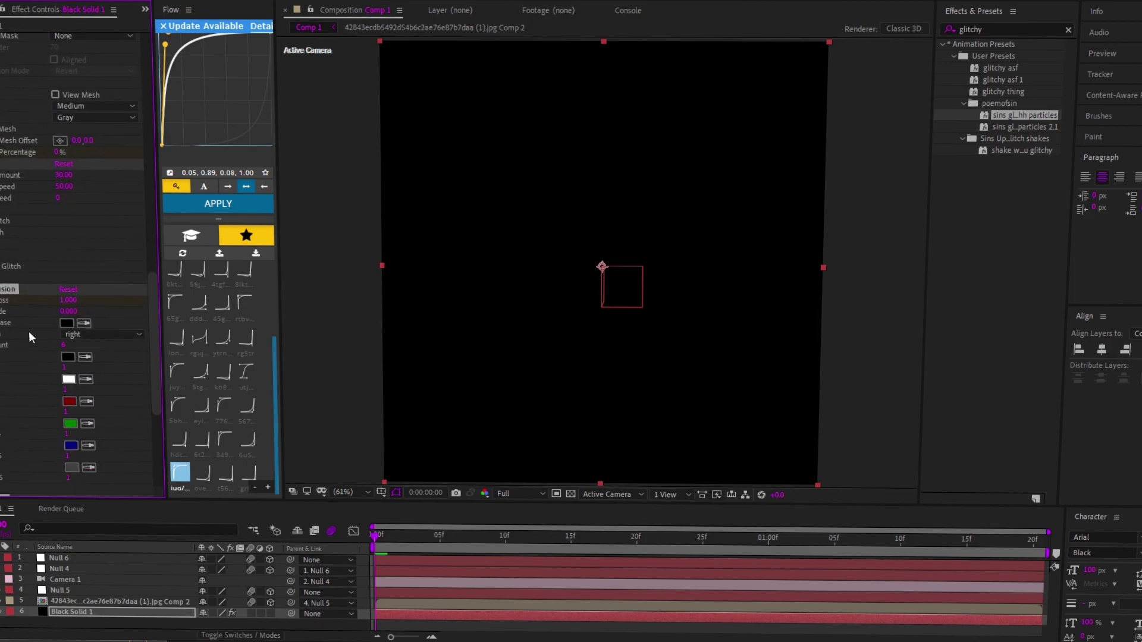
scroll(16, 309, "down", 4)
scroll(16, 310, "down", 3)
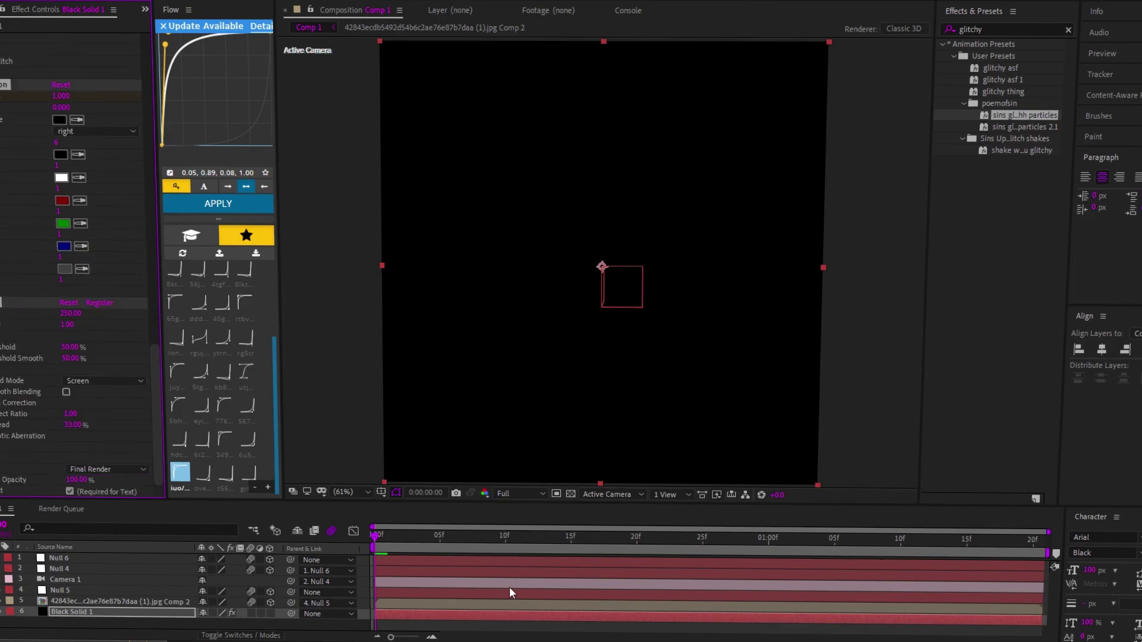
scroll(535, 601, "down", 3)
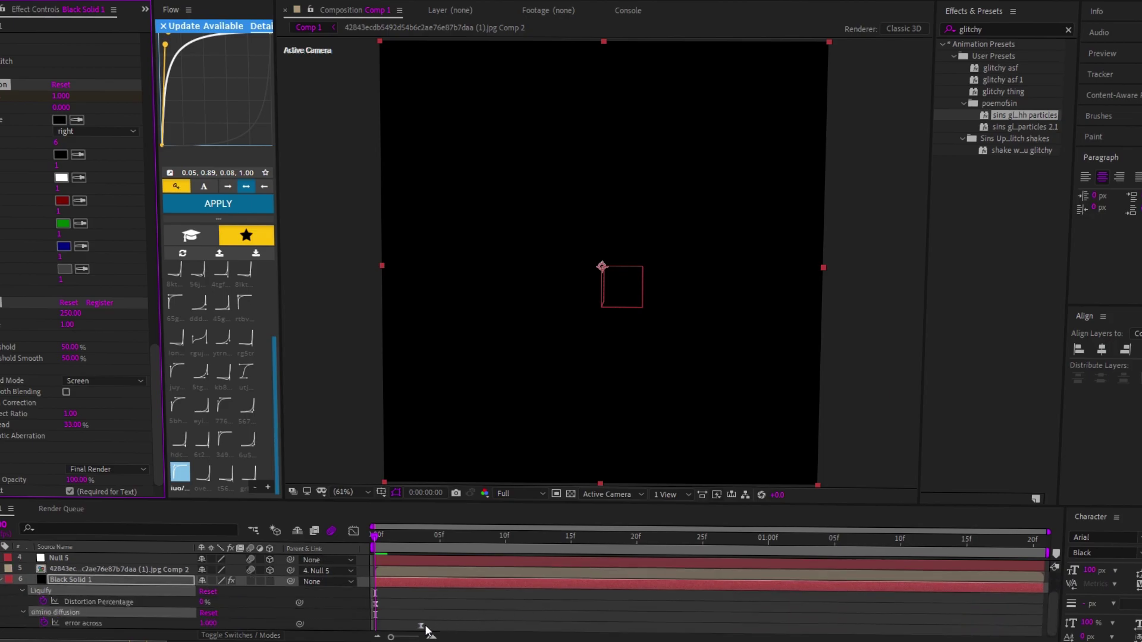
left_click(425, 630)
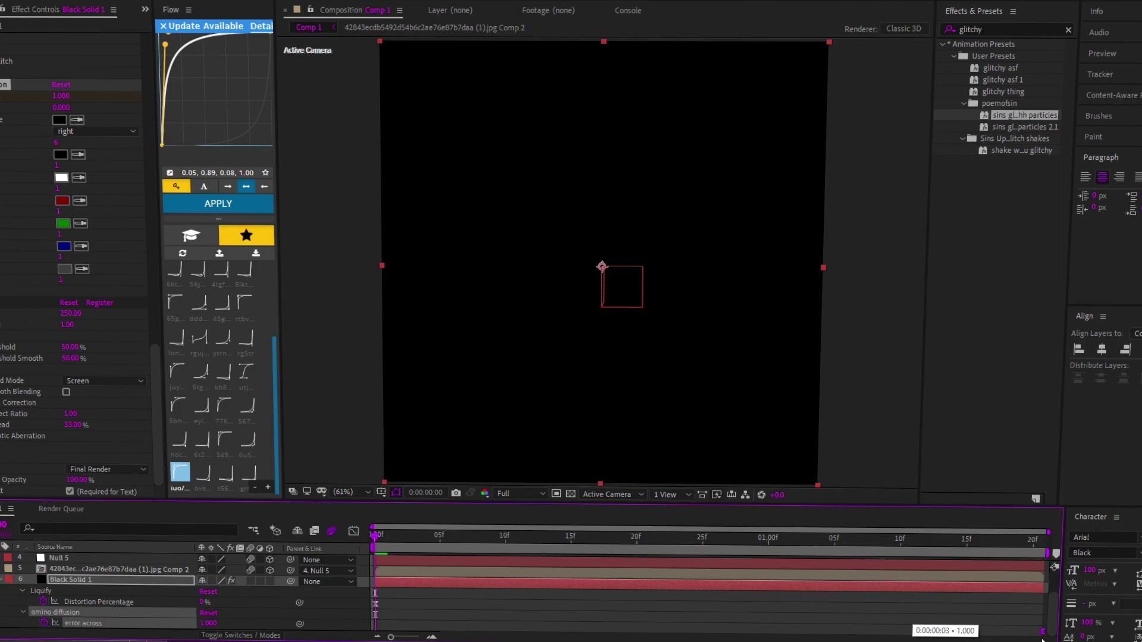
Pre-compose Black Solid 1 into Black Solid 1 Comp 1 with the default name
right_click(391, 582)
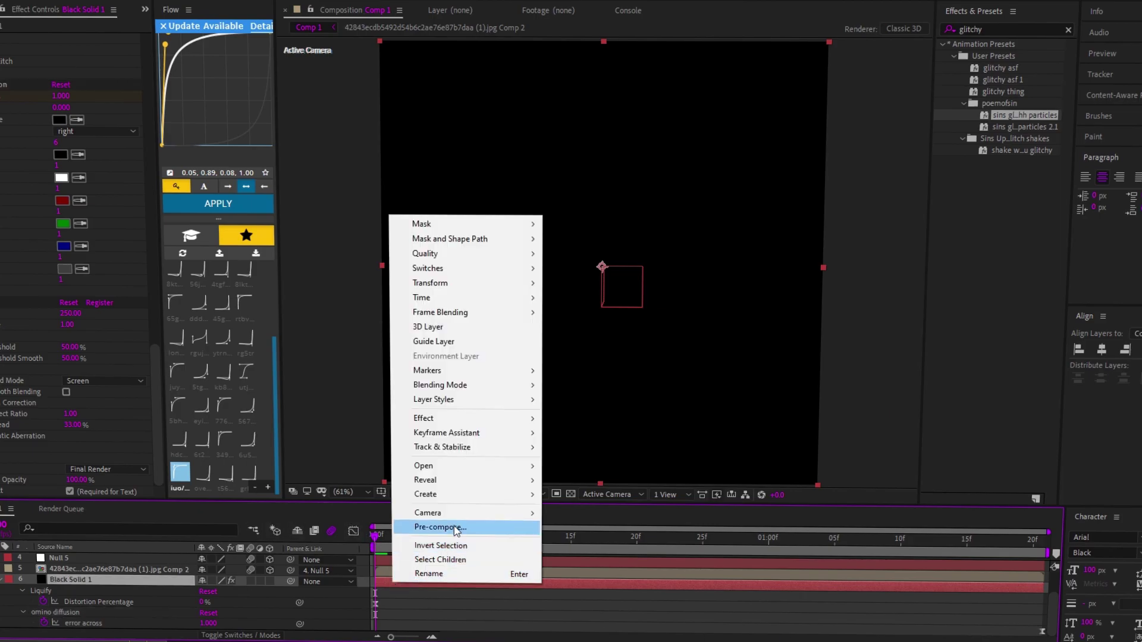
left_click(454, 525)
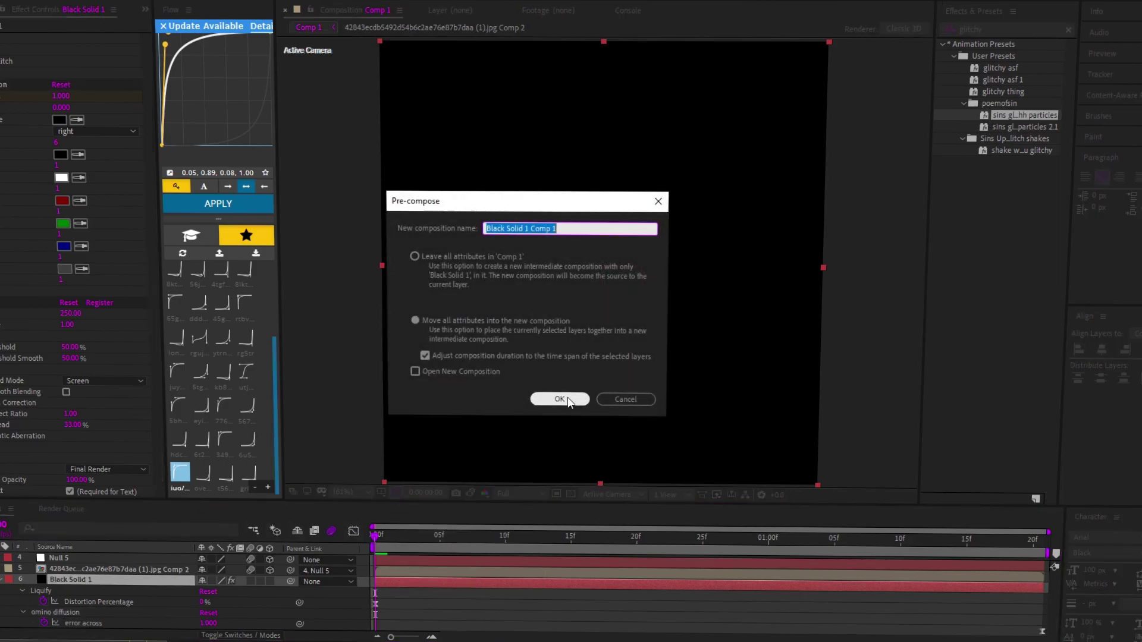
left_click(615, 399)
scroll(23, 236, "up", 5)
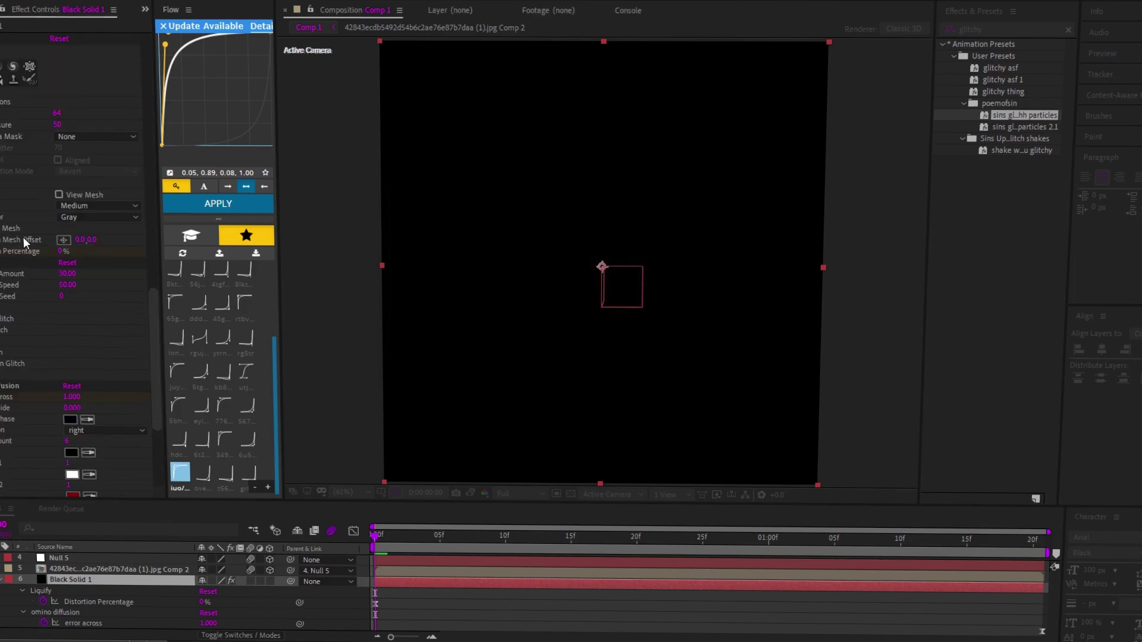
scroll(24, 237, "up", 5)
scroll(16, 177, "up", 5)
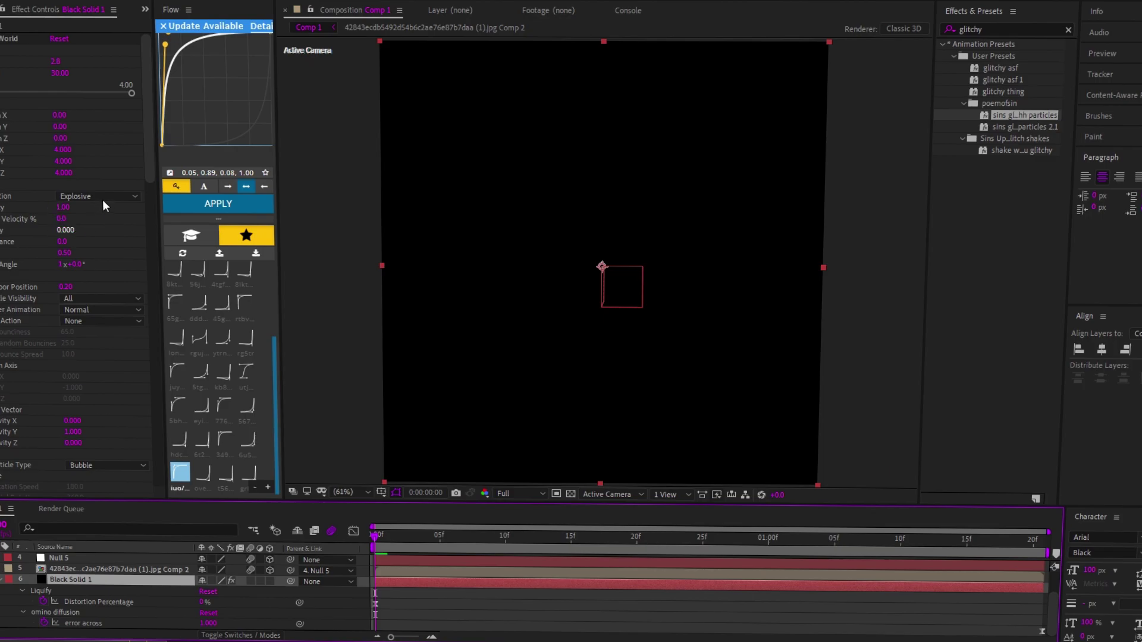
scroll(117, 417, "down", 3)
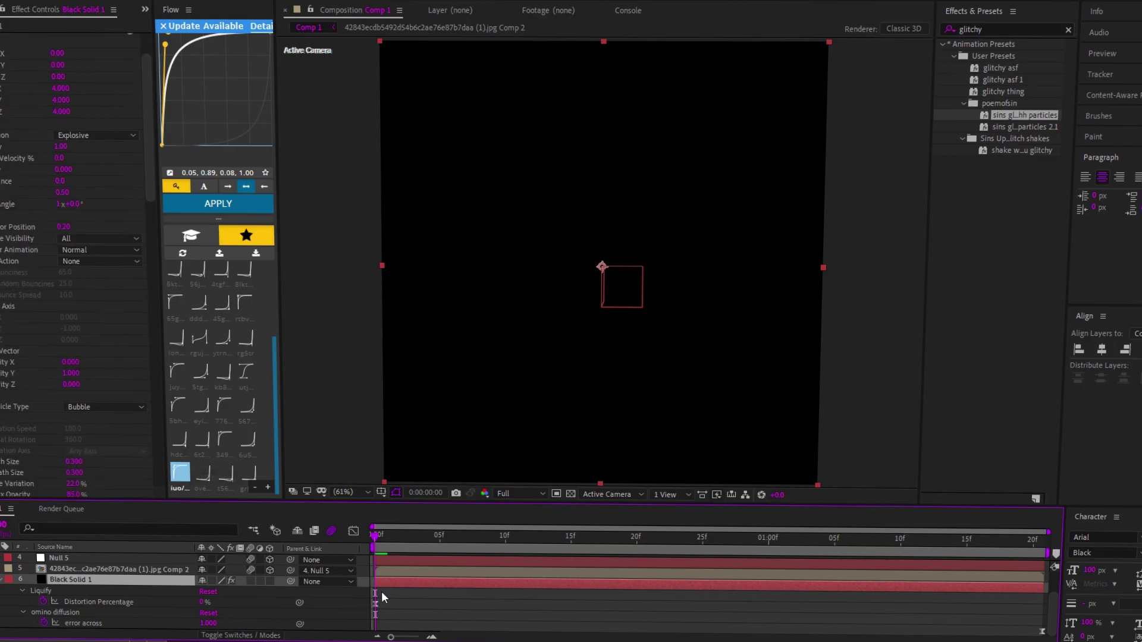
right_click(395, 584)
left_click(443, 526)
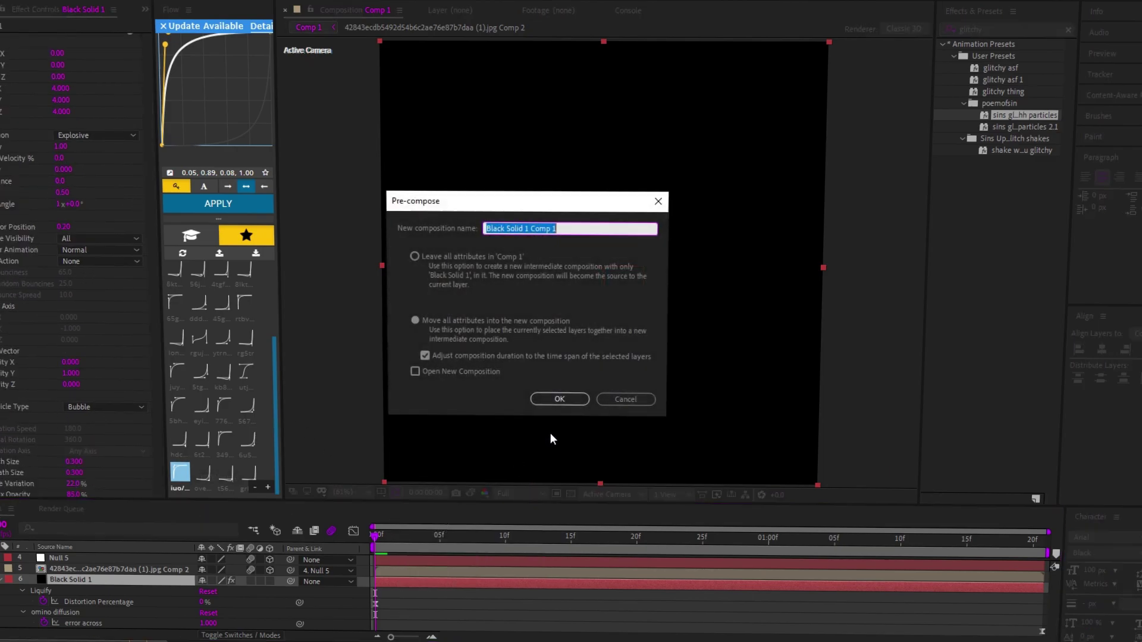
left_click(560, 399)
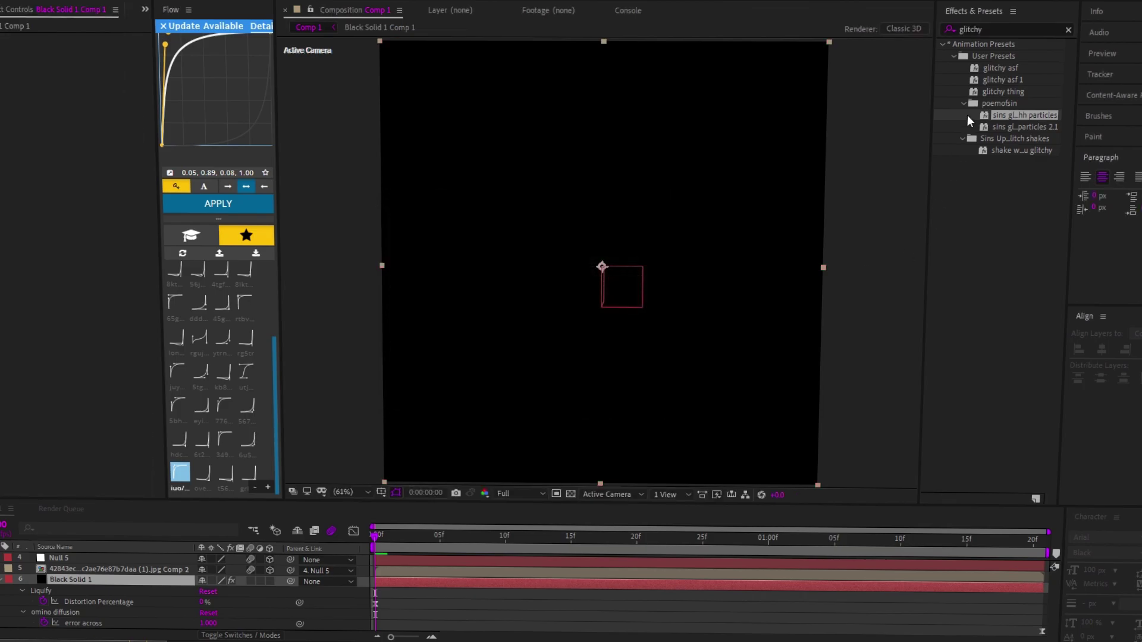
Apply the 'cool bg' preset to the pre-composed layer and reveal its keyframes
double_click(987, 29)
type("cool bg")
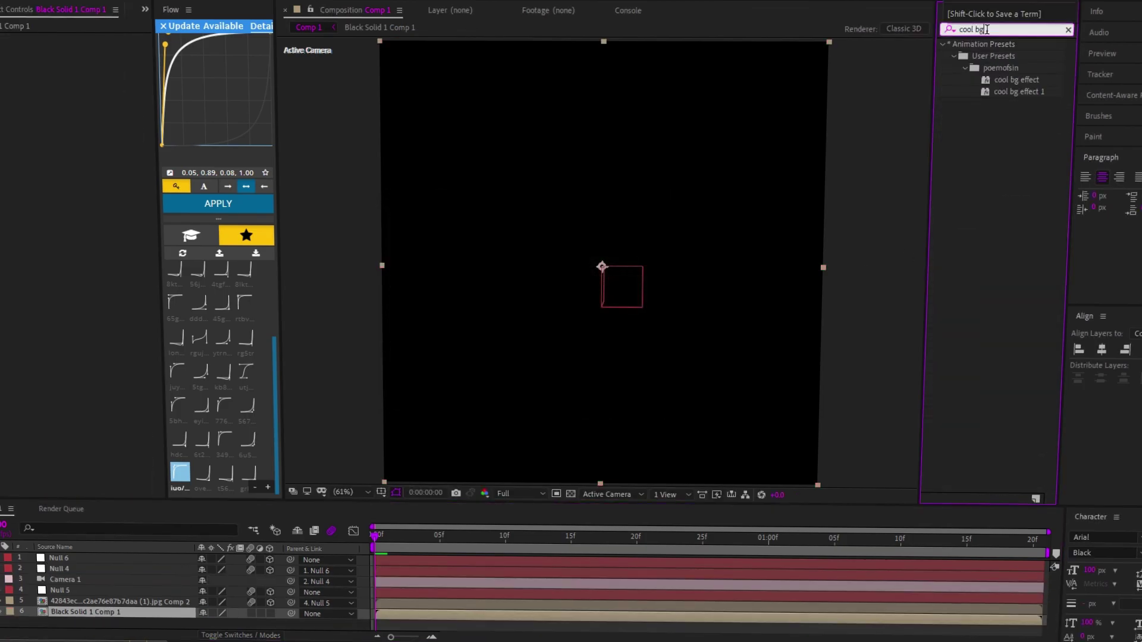
left_click_drag(1016, 80, 508, 616)
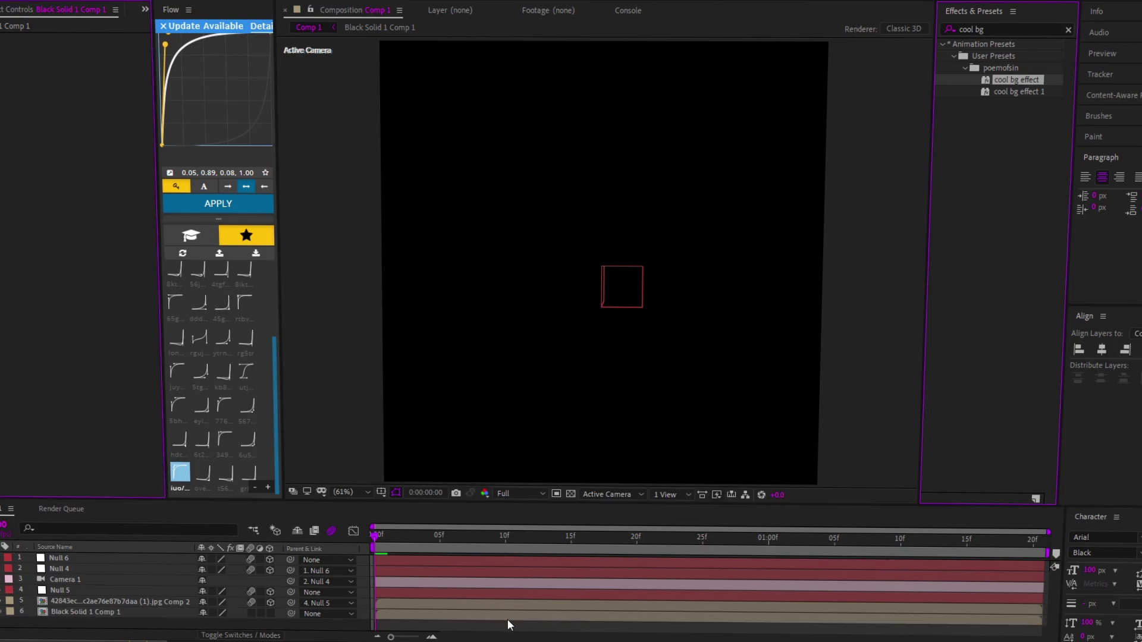
key("ctrl+grave")
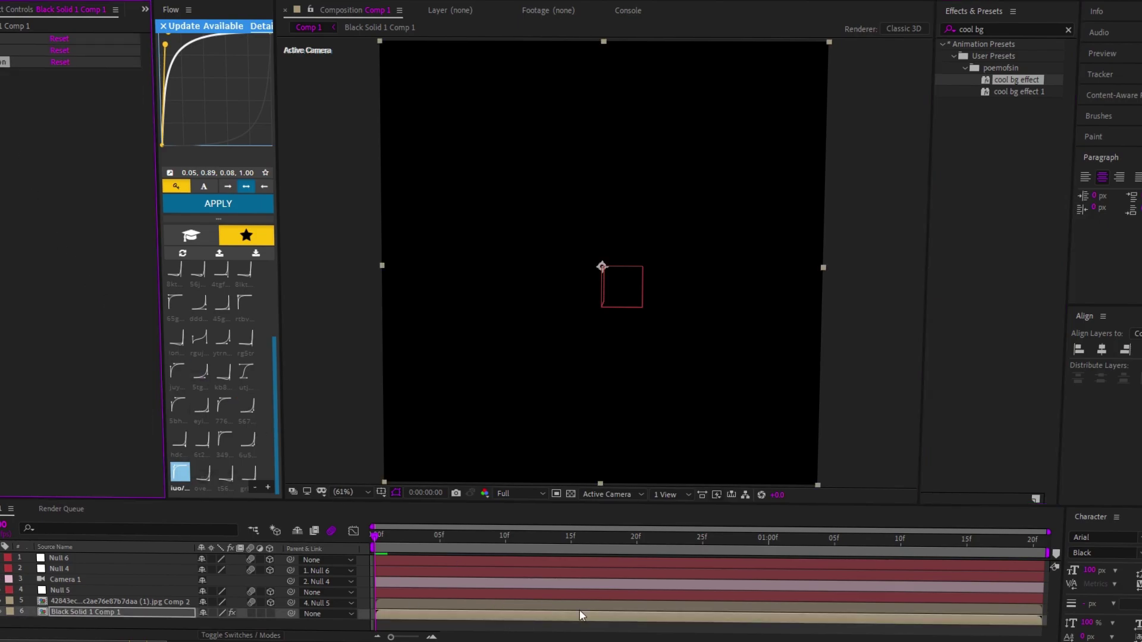
key("u")
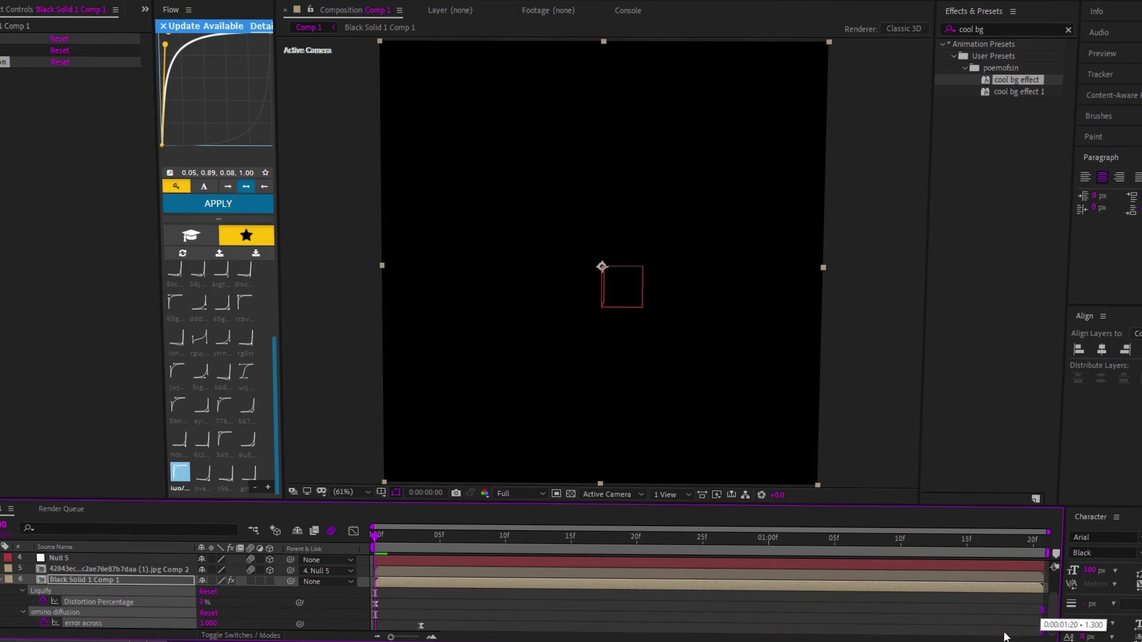
Preview the cool bg result, then undo it and the pre-compose
key("space")
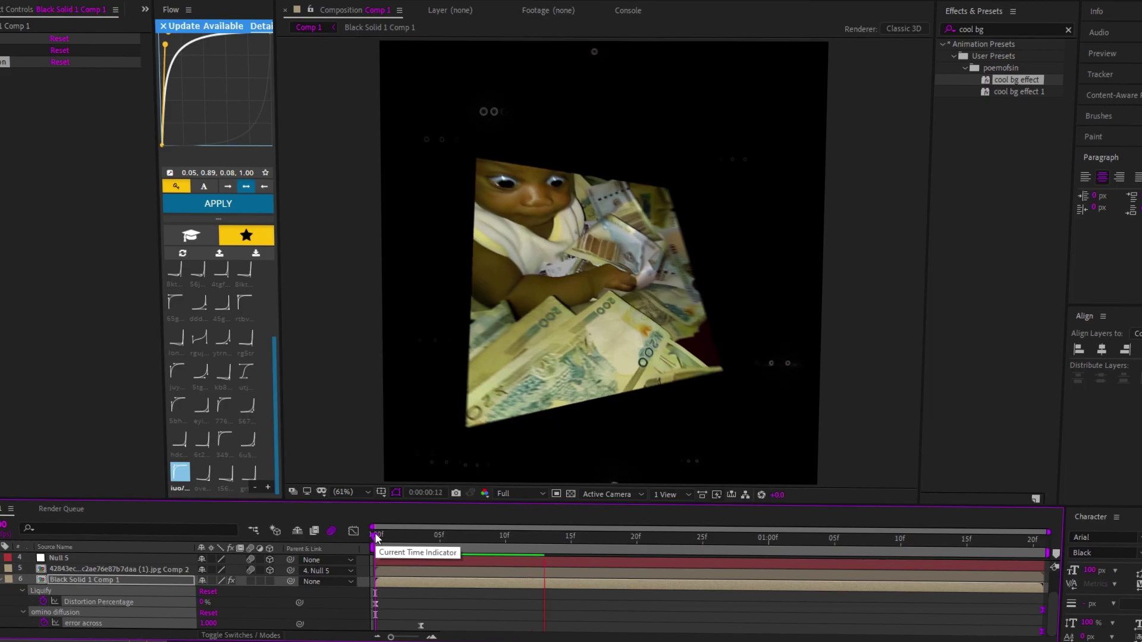
key("space")
key("ctrl+z")
key("ctrl+z")
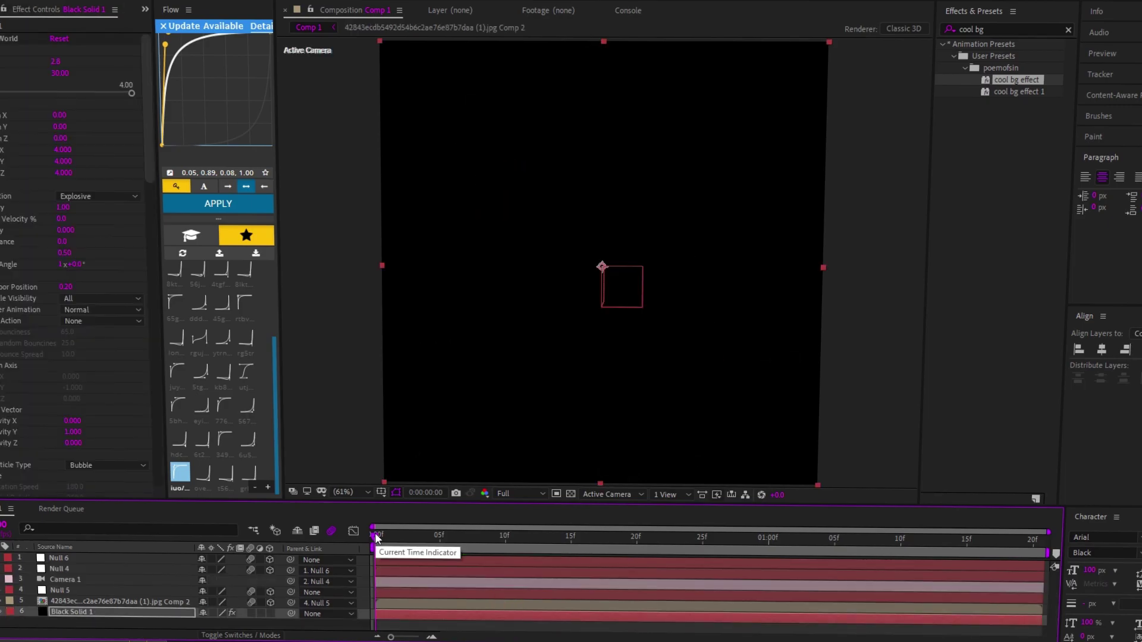
key("ctrl+z")
key("ctrl+z")
key("ctrl+z")
Replace Black Solid 1 with a new black solid at the bottom of the layer stack
key("End")
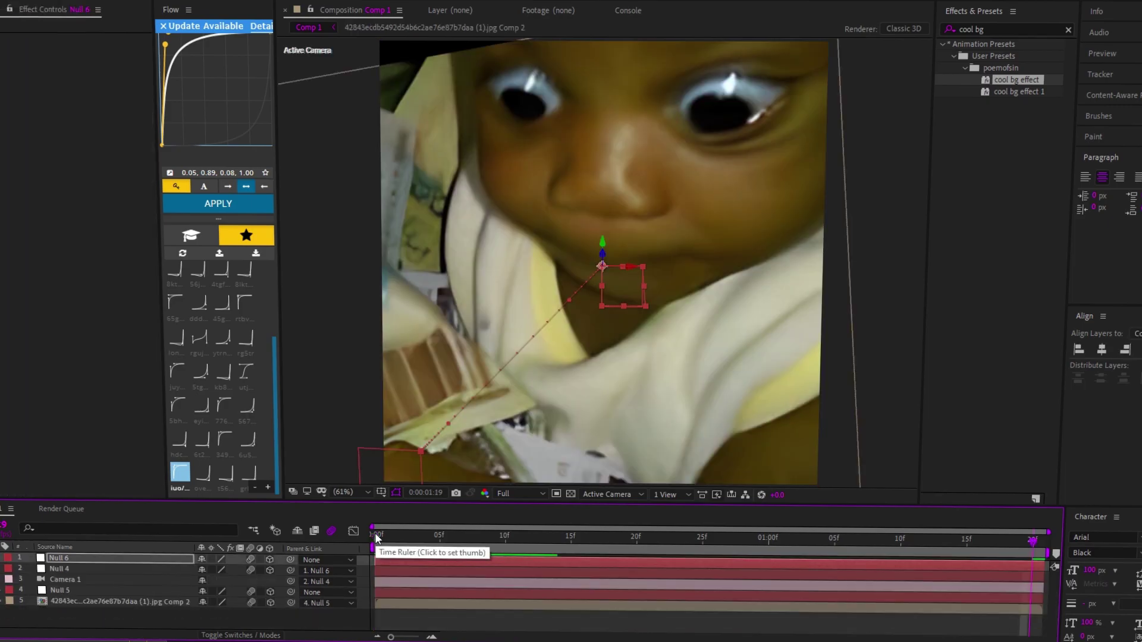
left_click(60, 2)
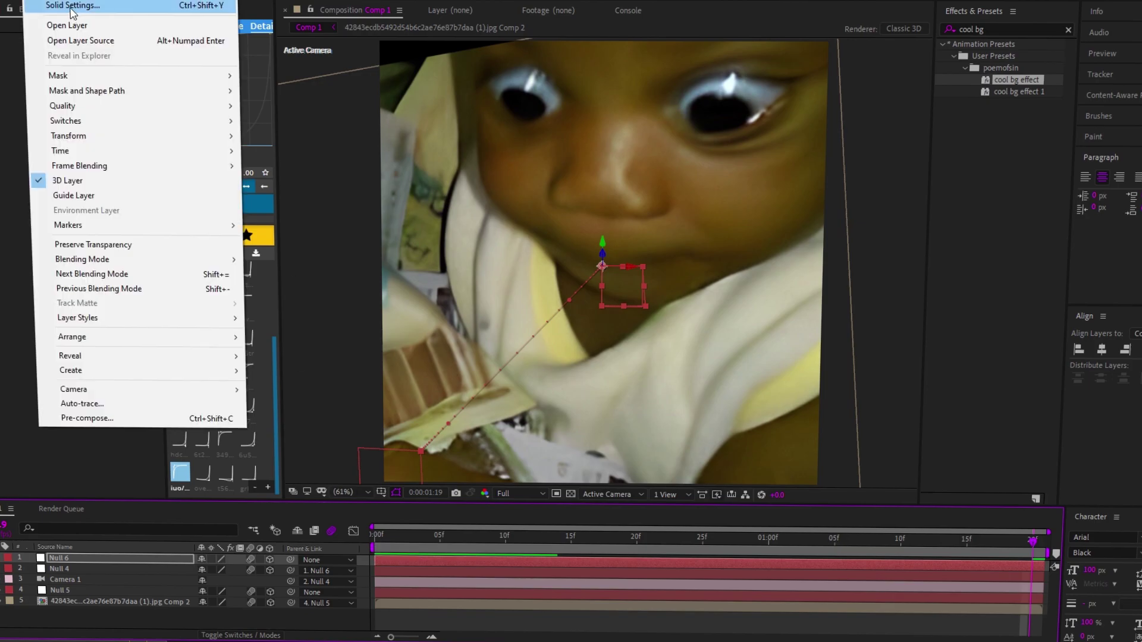
mouse_move(68, 3)
left_click(269, 6)
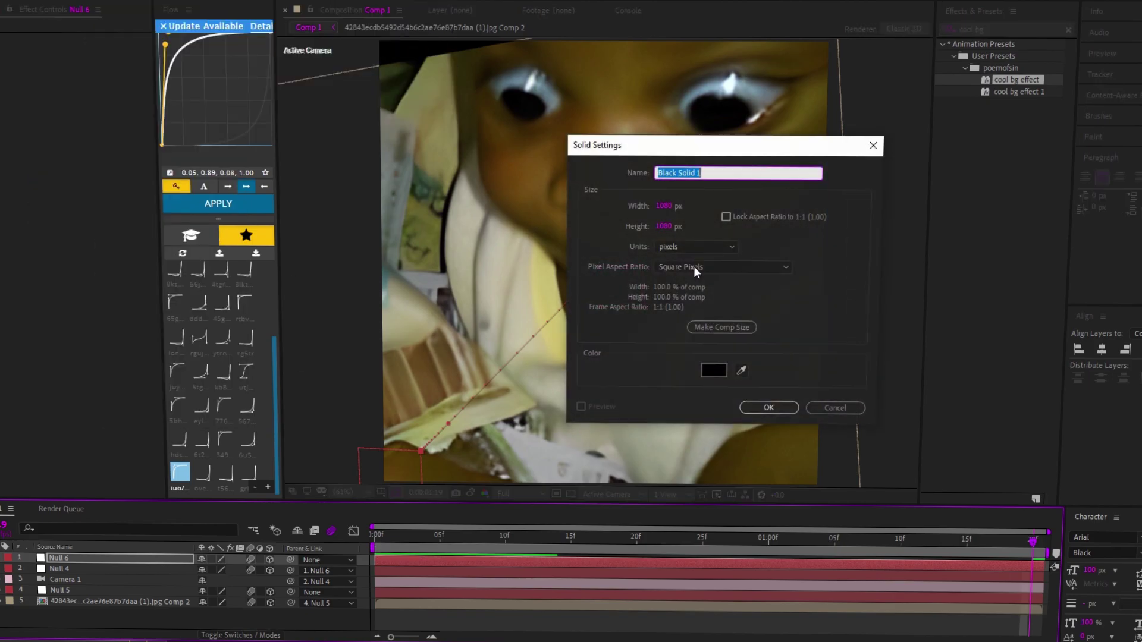
left_click(753, 411)
left_click_drag(99, 562, 101, 616)
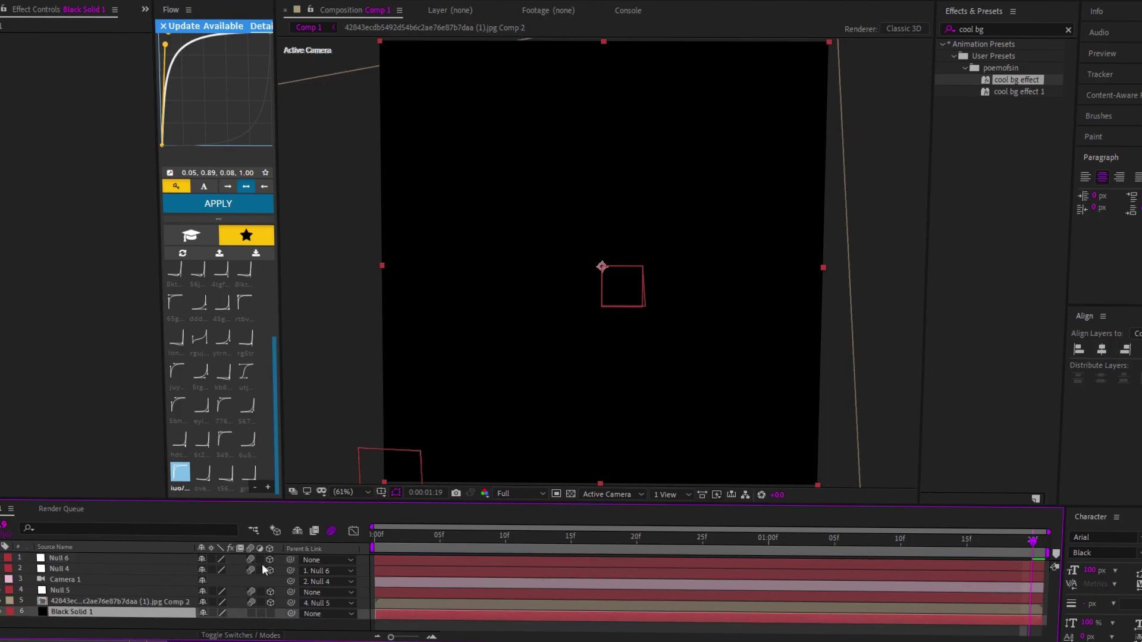
left_click(373, 541)
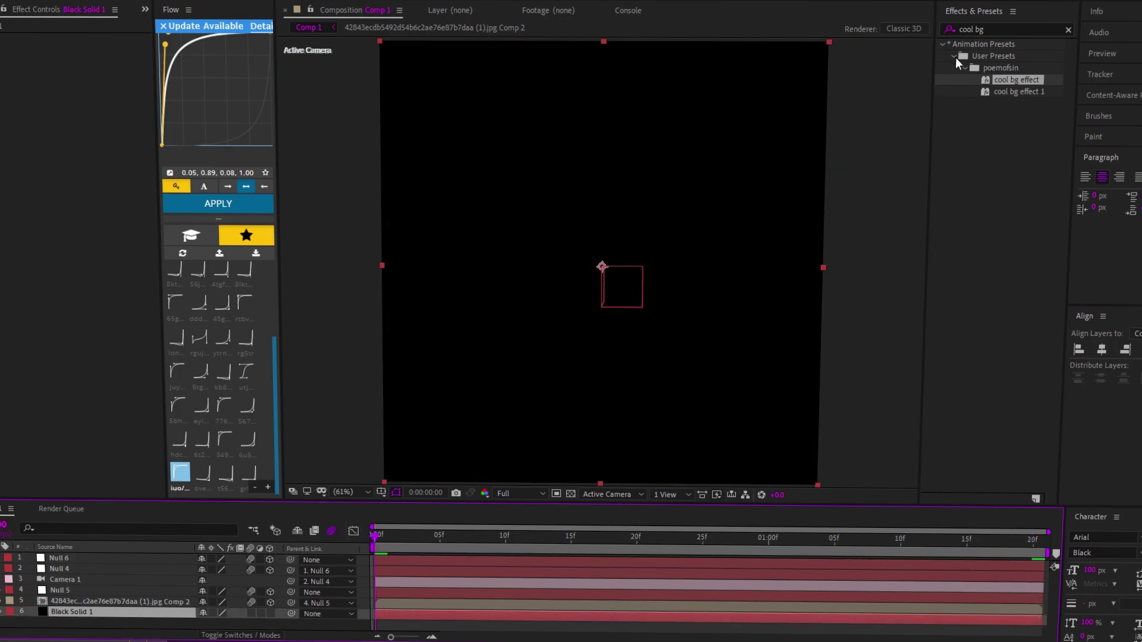
Apply the 'sins gli' glitch particles preset to Black Solid 1, dismiss the warning, and preview it
left_click(983, 24)
left_click(997, 28)
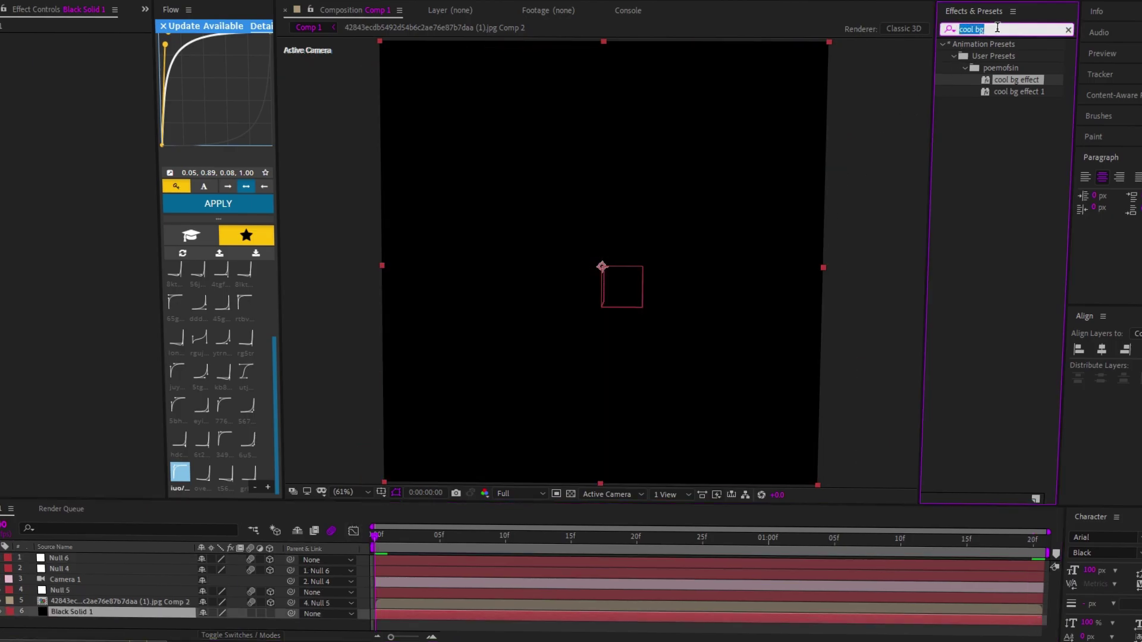
type("sins gli")
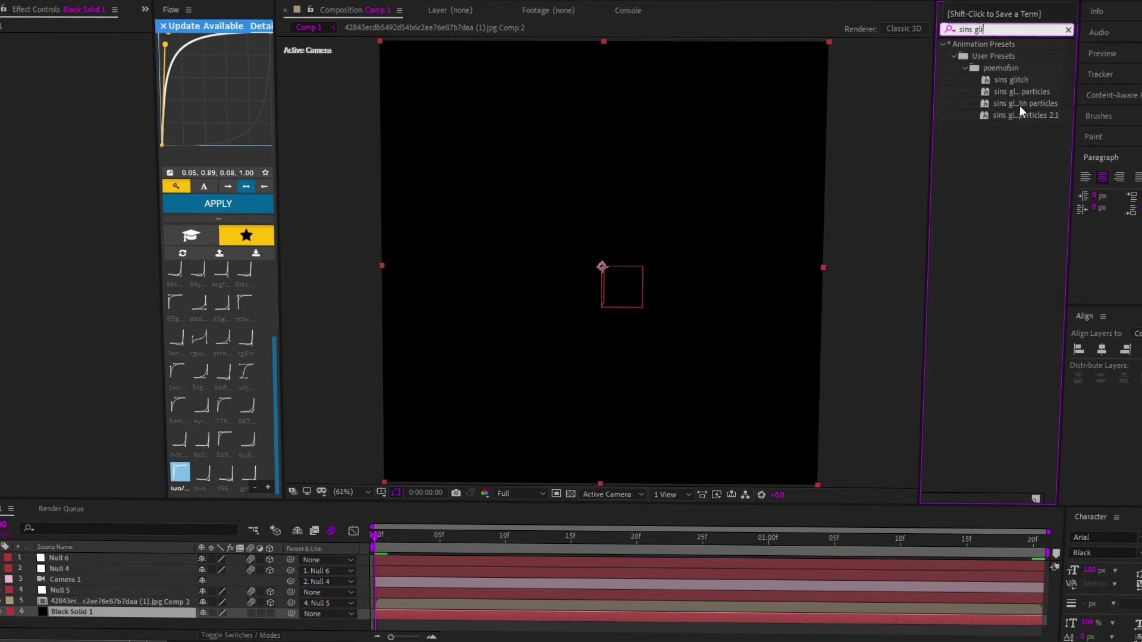
left_click(1029, 93)
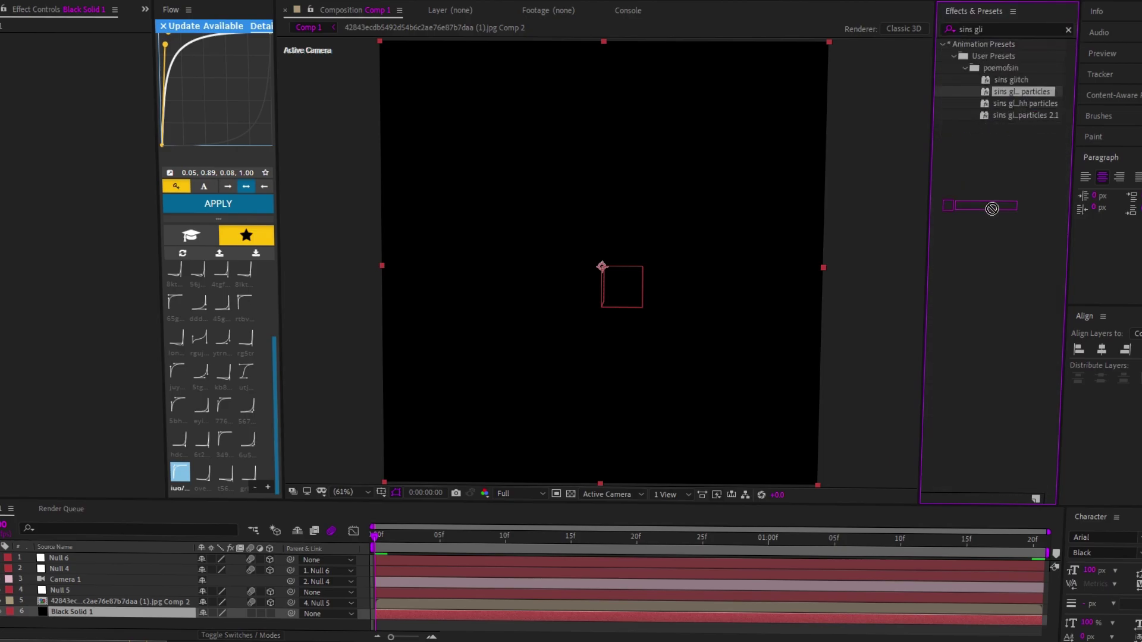
left_click(1023, 103)
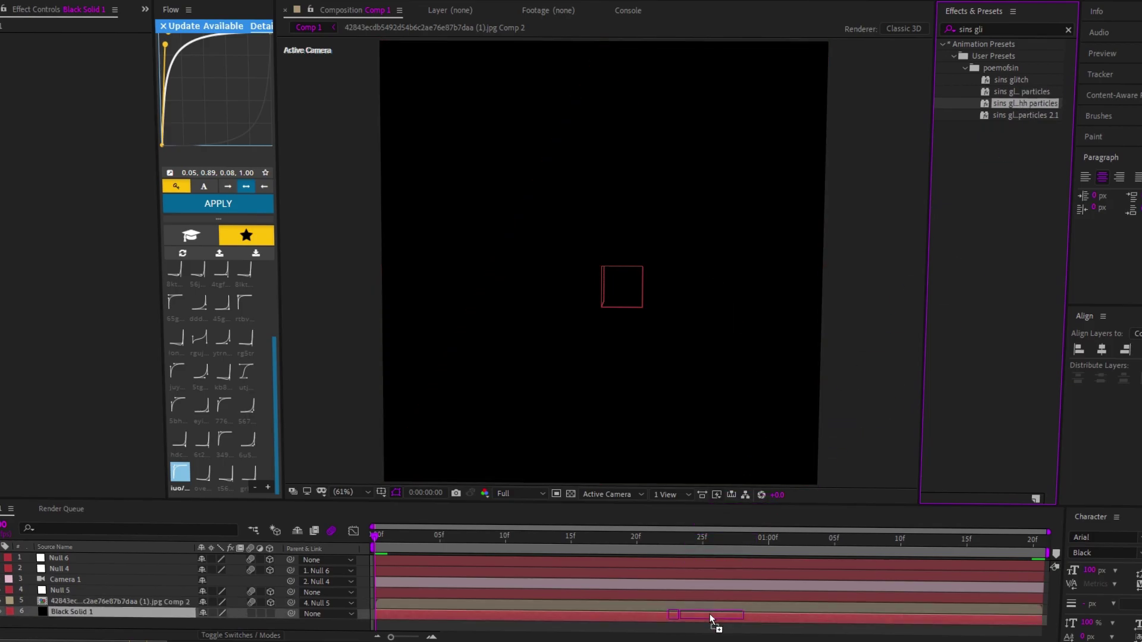
left_click_drag(873, 394, 710, 614)
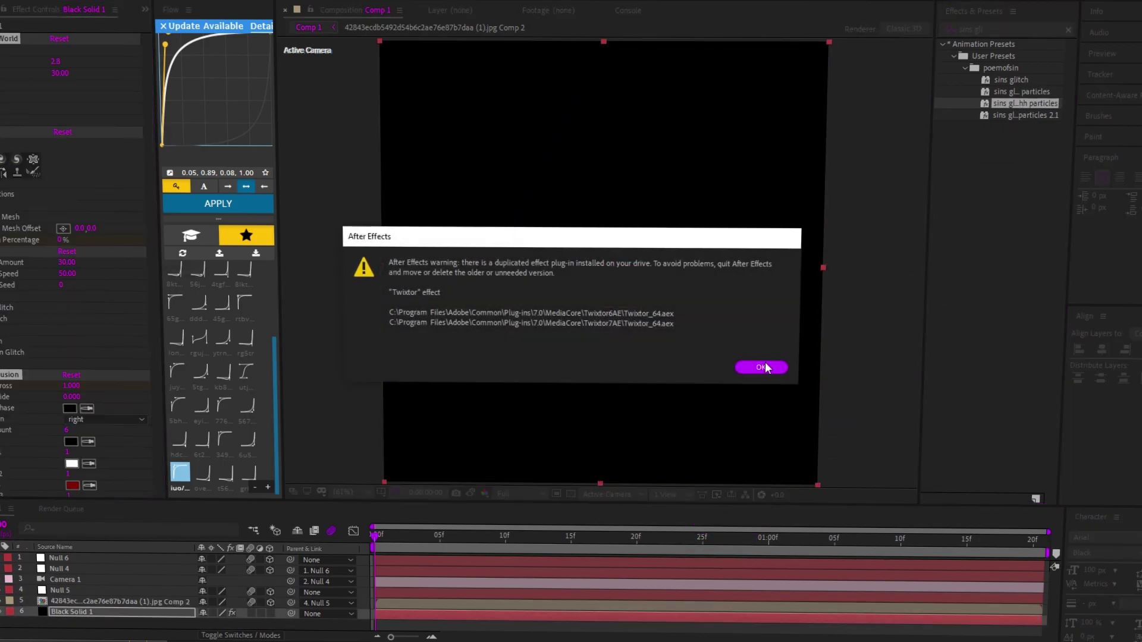
left_click(763, 367)
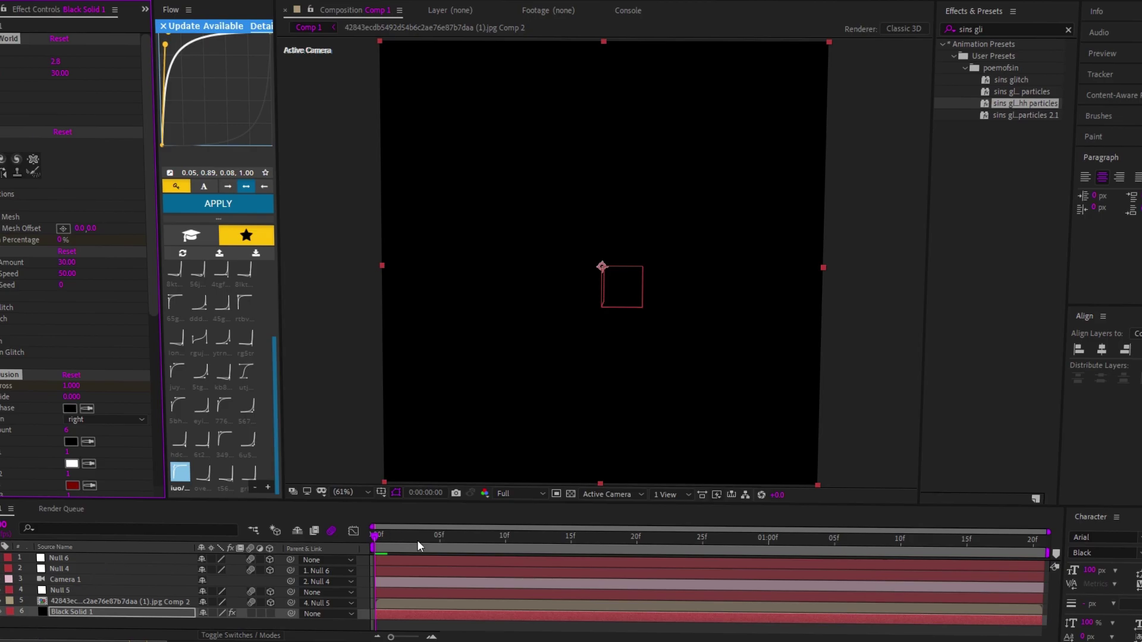
mouse_move(375, 535)
left_mouse_down()
mouse_move(976, 580)
mouse_move(359, 595)
left_mouse_up()
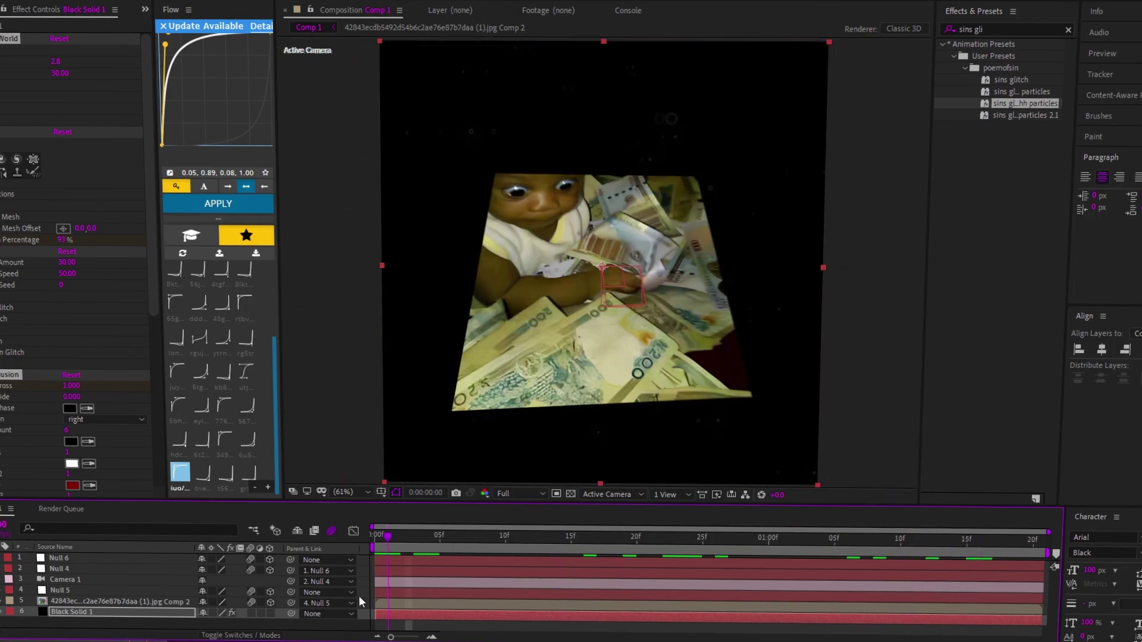
key("ctrl+a")
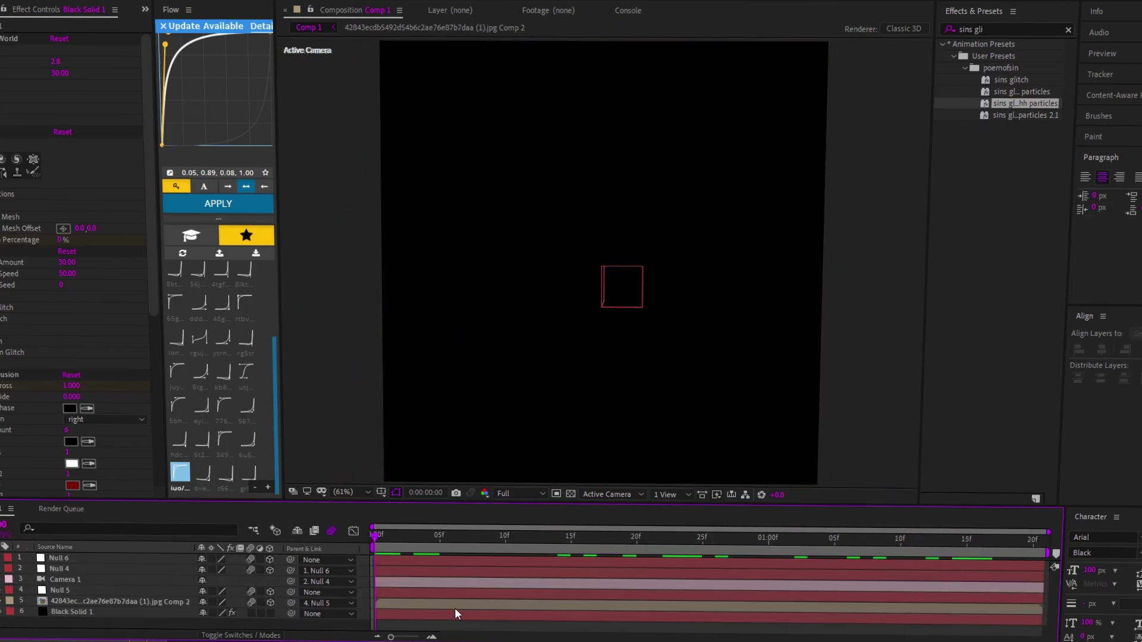
Reveal Black Solid 1's keyframed properties and select its omino diffusion effect
left_click(470, 613)
key("u")
left_click(83, 624)
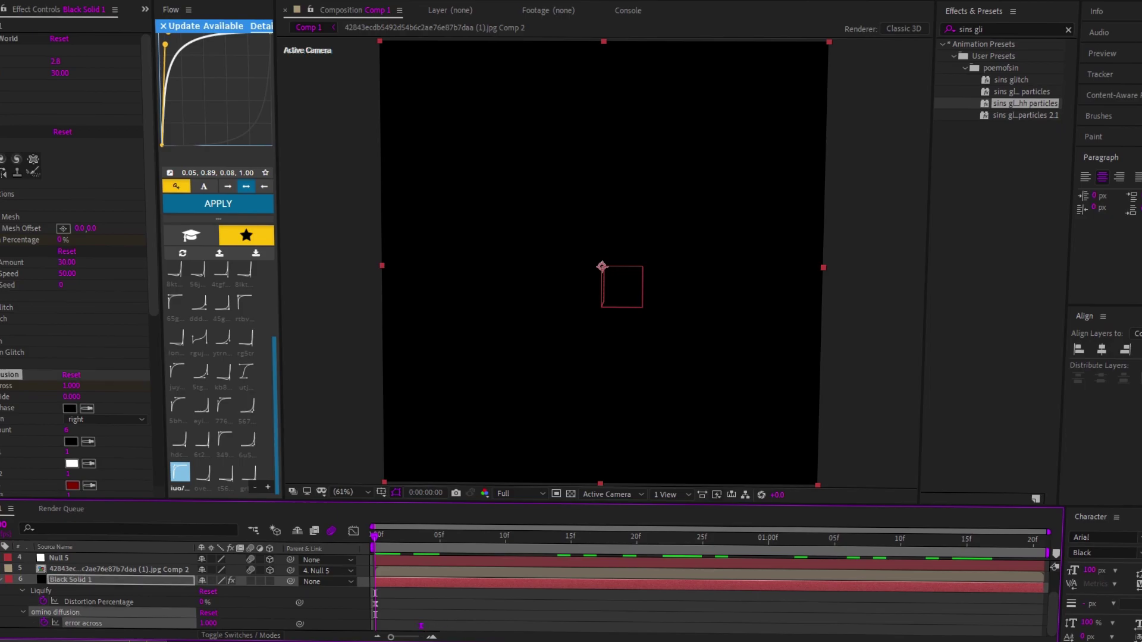
scroll(763, 628, "up", 3)
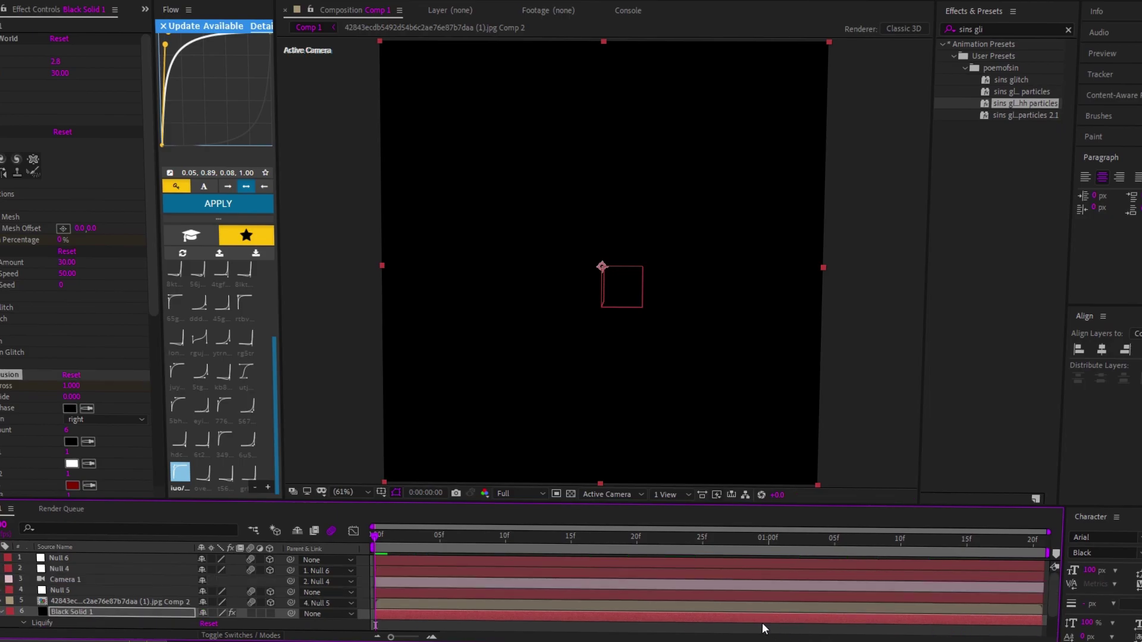
Pre-compose all layers into Pre-comp 2 and duplicate it
key("ctrl+a")
right_click(554, 562)
left_click(571, 509)
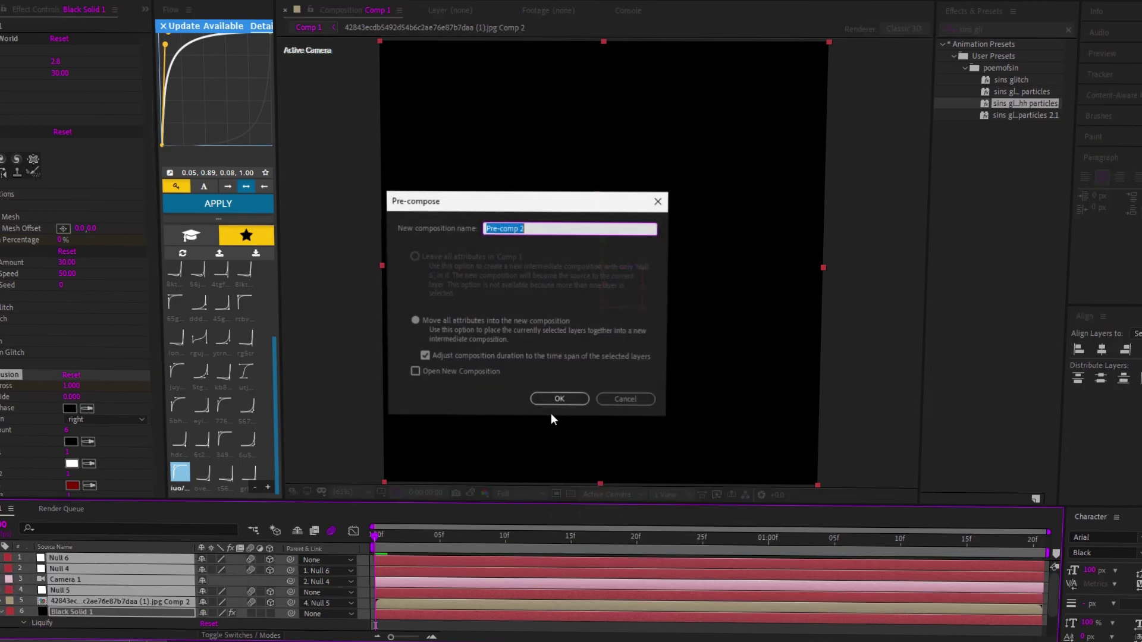
left_click(572, 397)
key("ctrl+d")
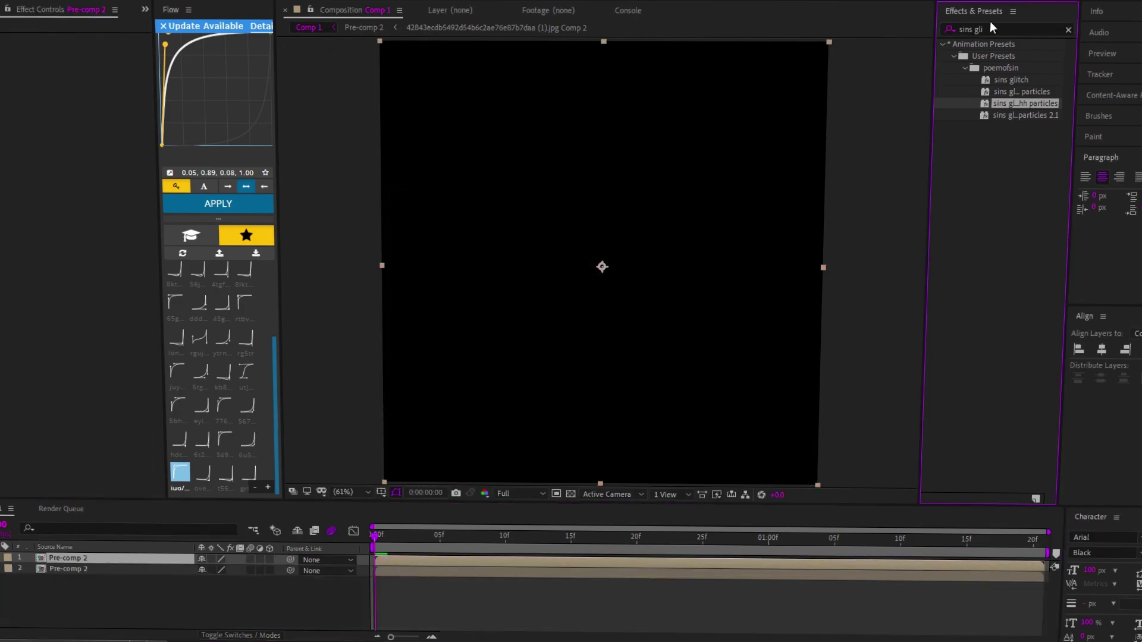
Apply the cool bg preset to the second Pre-comp 2 and move its end keyframes to the comp end
double_click(979, 29)
key("ctrl+a")
type("cool")
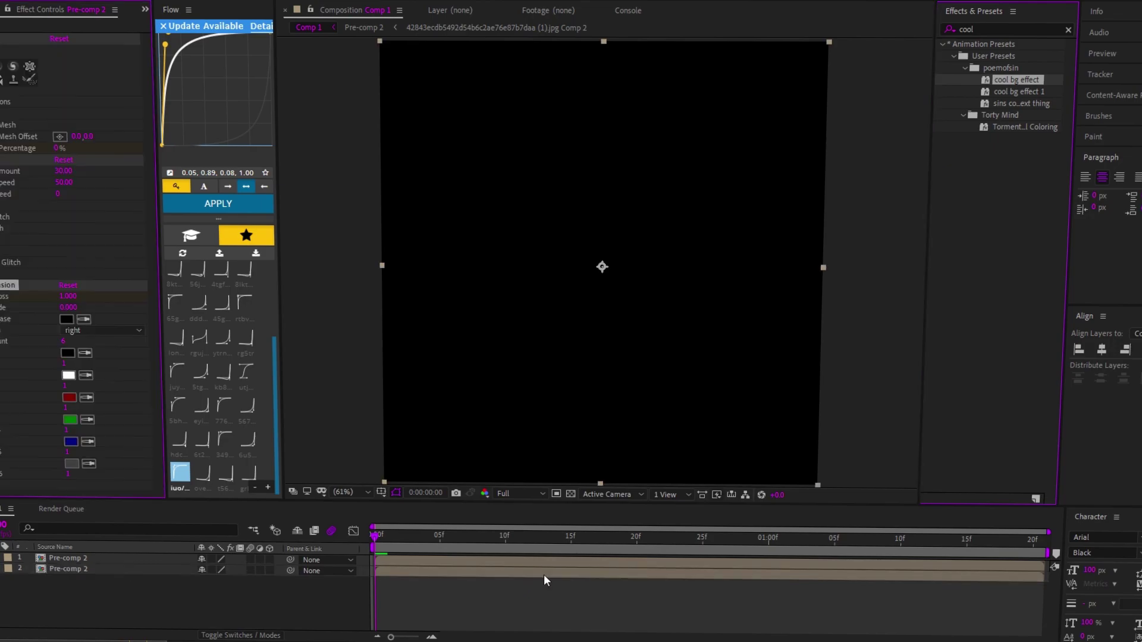
left_click_drag(1011, 82, 544, 573)
left_click_drag(659, 596, 741, 620)
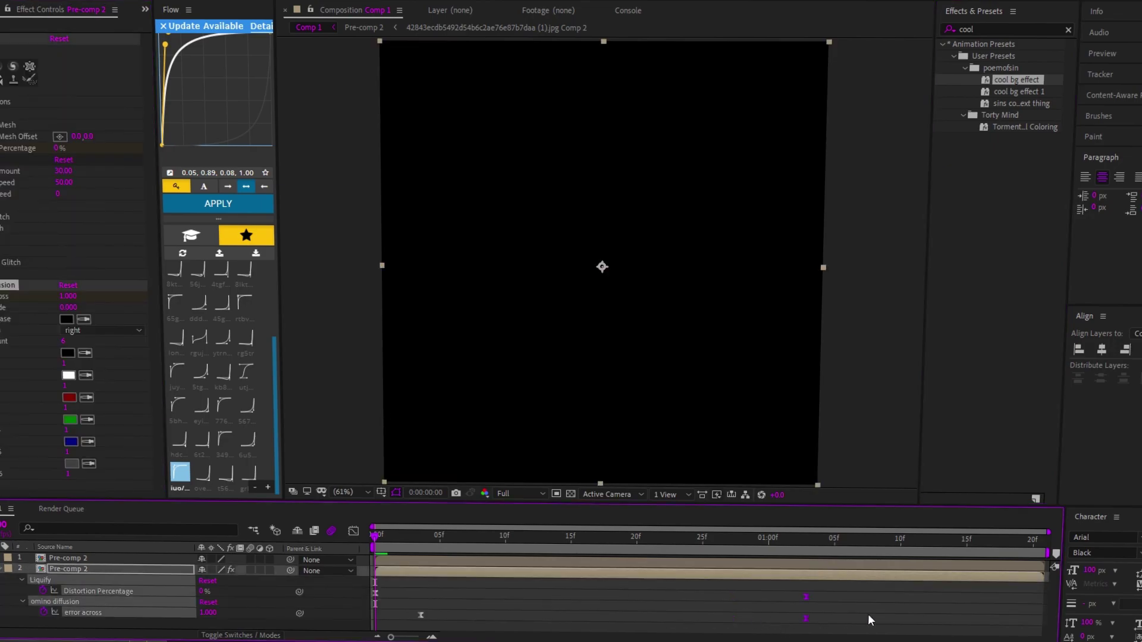
left_click_drag(1040, 637, 1051, 636)
left_click(974, 28)
Add a Drop Shadow to the top Pre-comp 2 with distance 10 and softness 7
type("drop s")
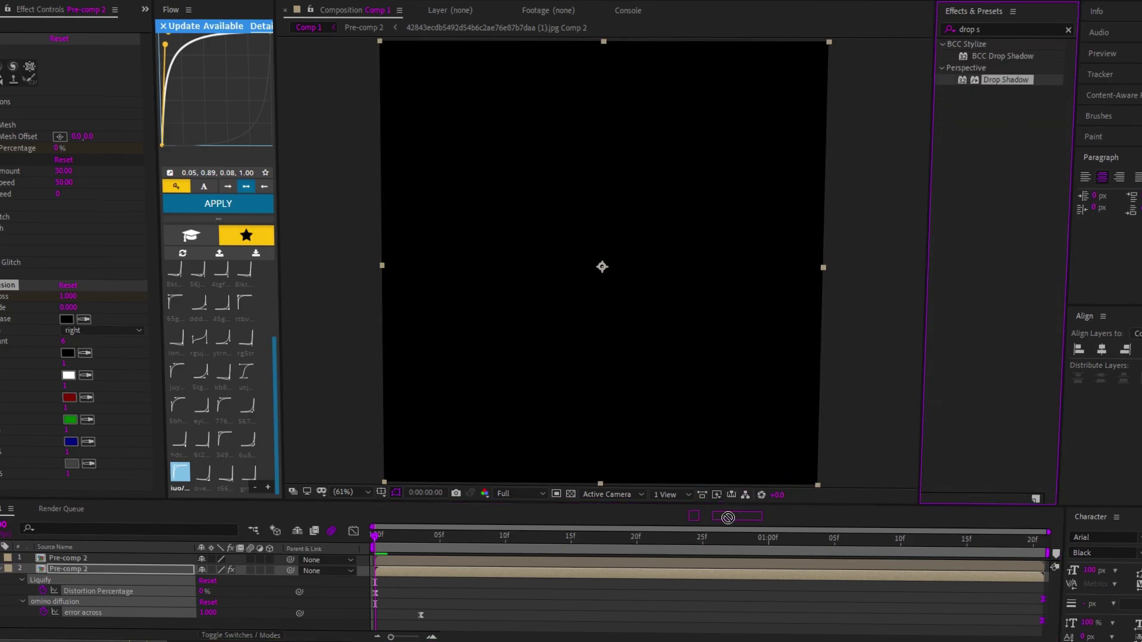
left_click_drag(999, 80, 52, 34)
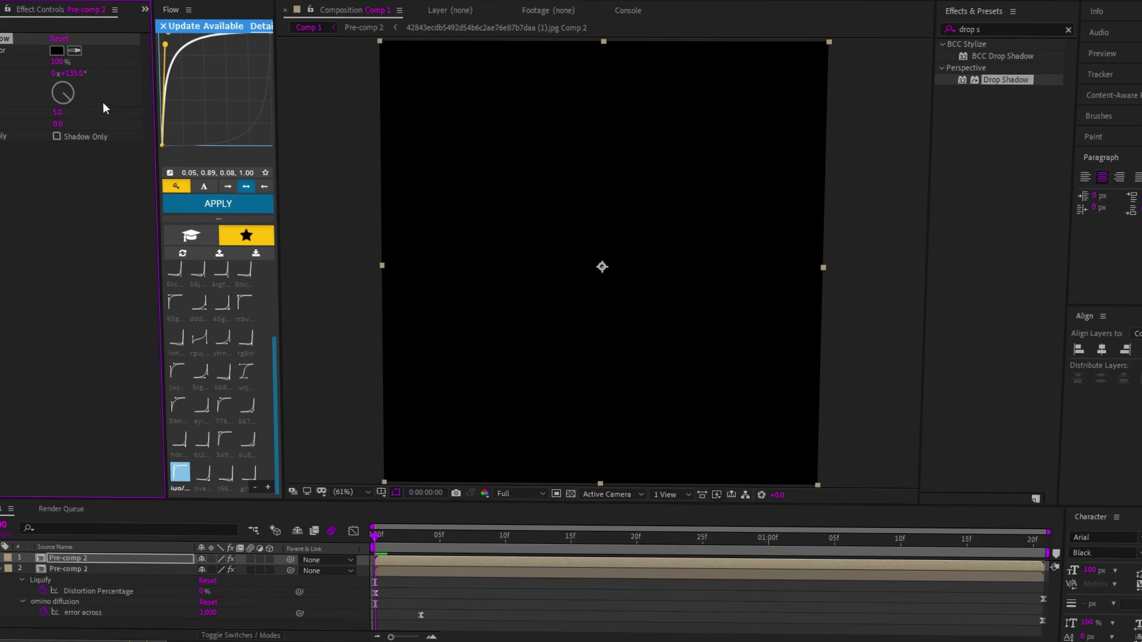
left_click(56, 113)
key("Return")
left_click(59, 124)
type("7")
key("Return")
Play back the comp and scrub to about frame 29 to inspect the effects
key("space")
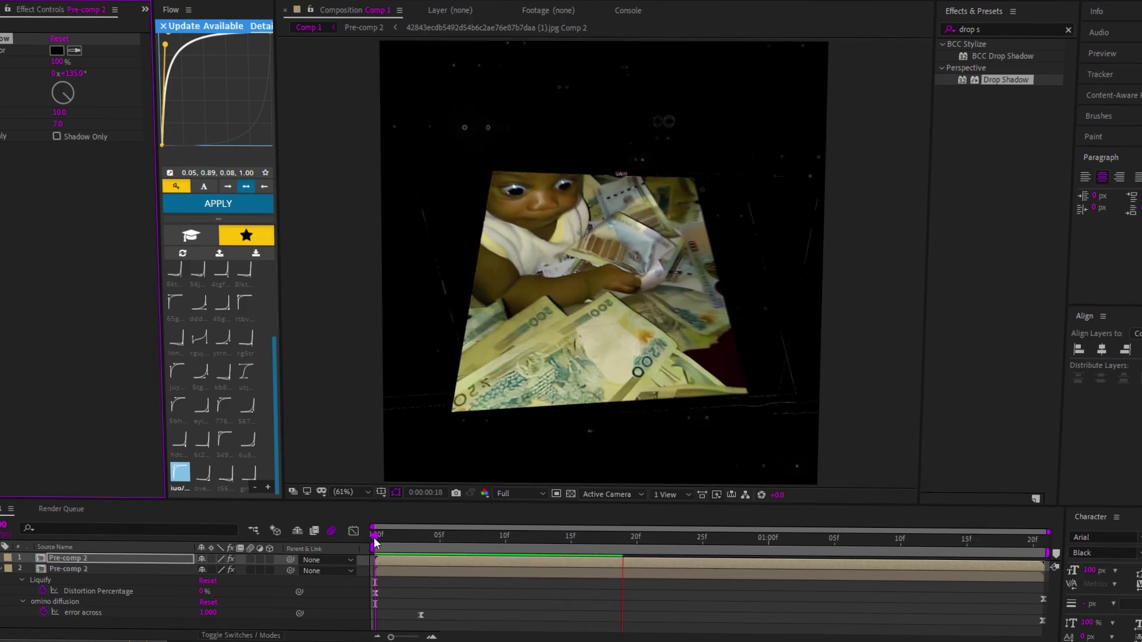
left_click_drag(375, 539, 767, 550)
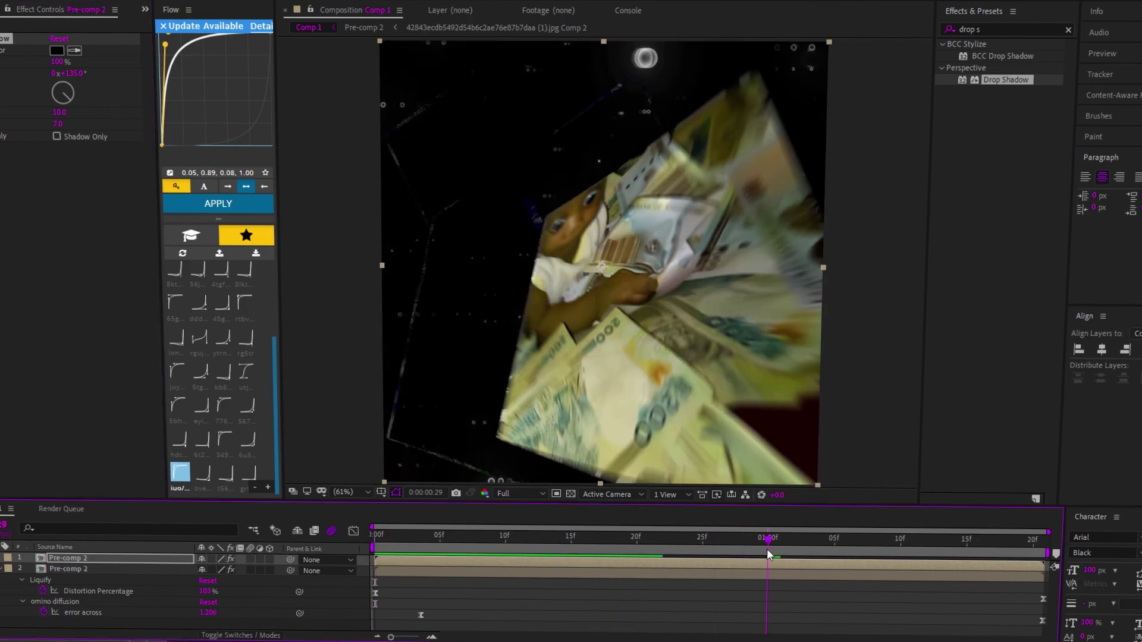
left_click(522, 575)
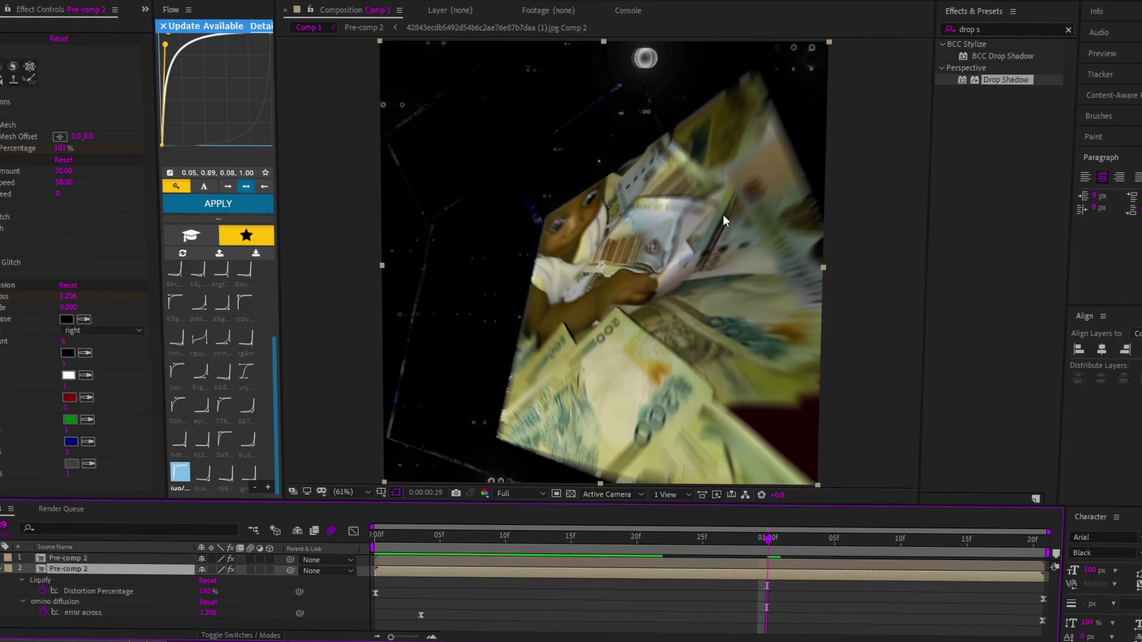
Apply Deep Glow to the second Pre-comp 2, undoing an attempt to move it above the glitch effects
left_click(984, 28)
type("de")
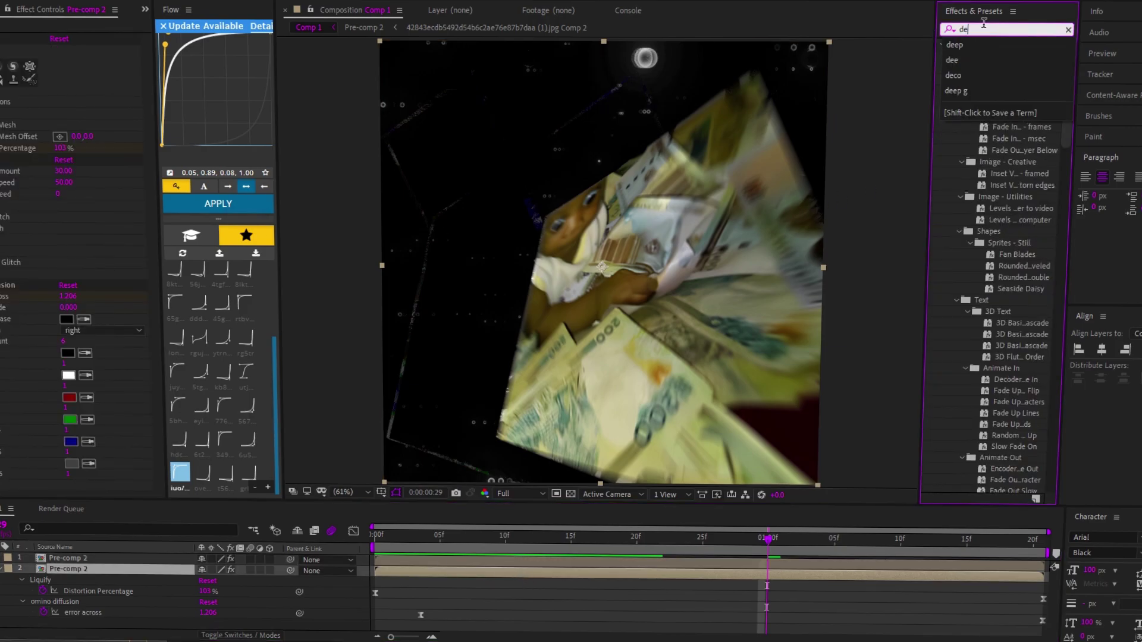
type("ep")
double_click(989, 103)
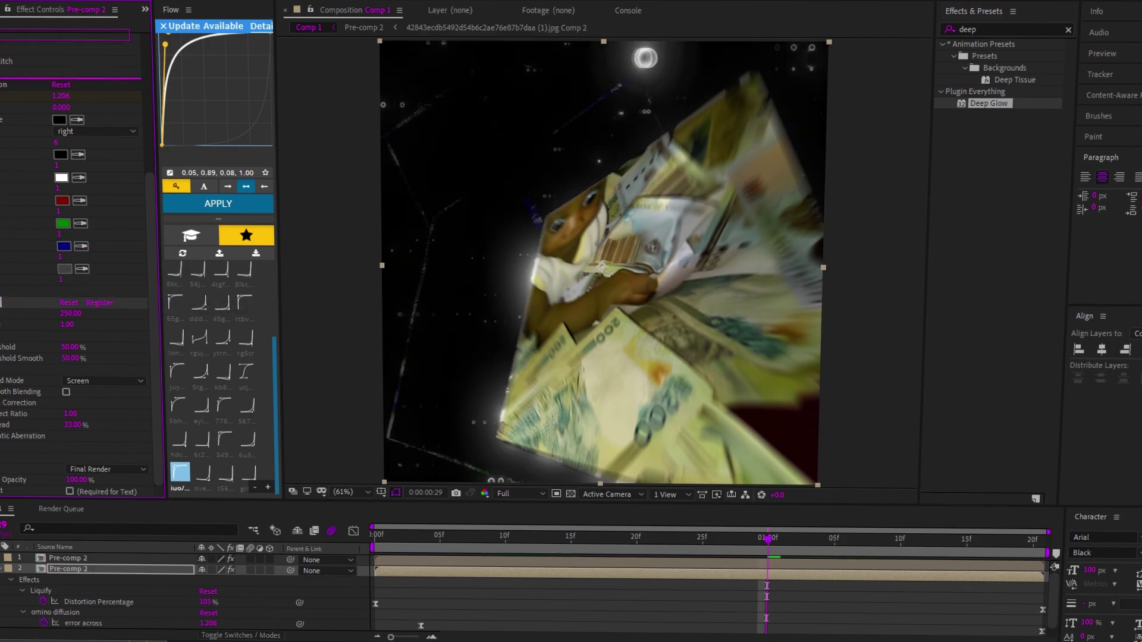
scroll(26, 321, "up", 5)
left_click_drag(59, 33, 60, 31)
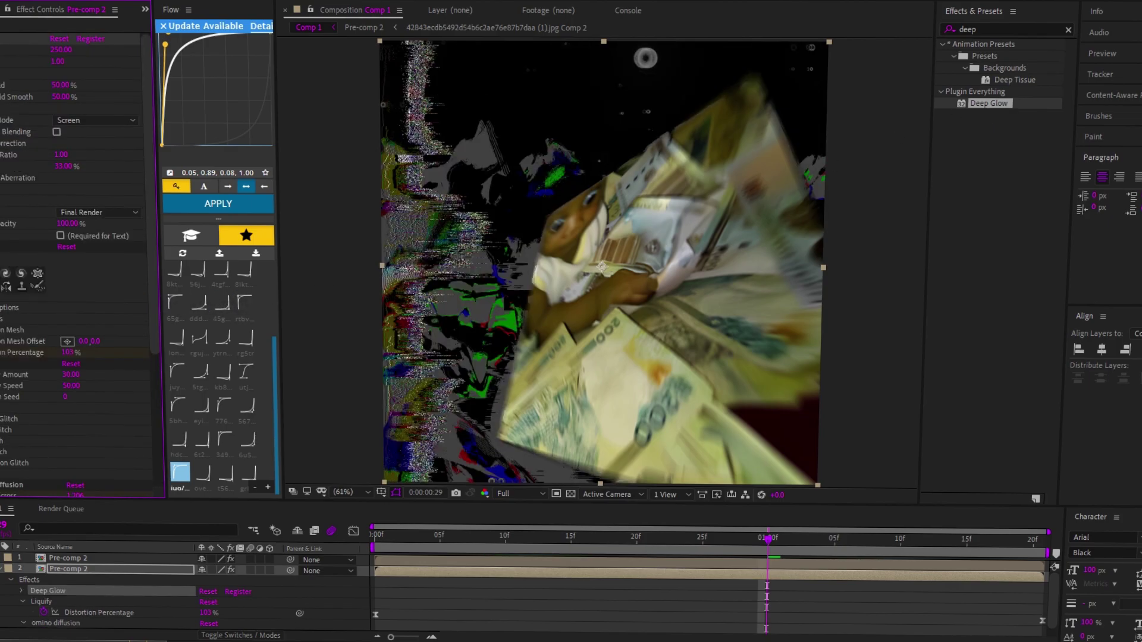
scroll(74, 268, "down", 10)
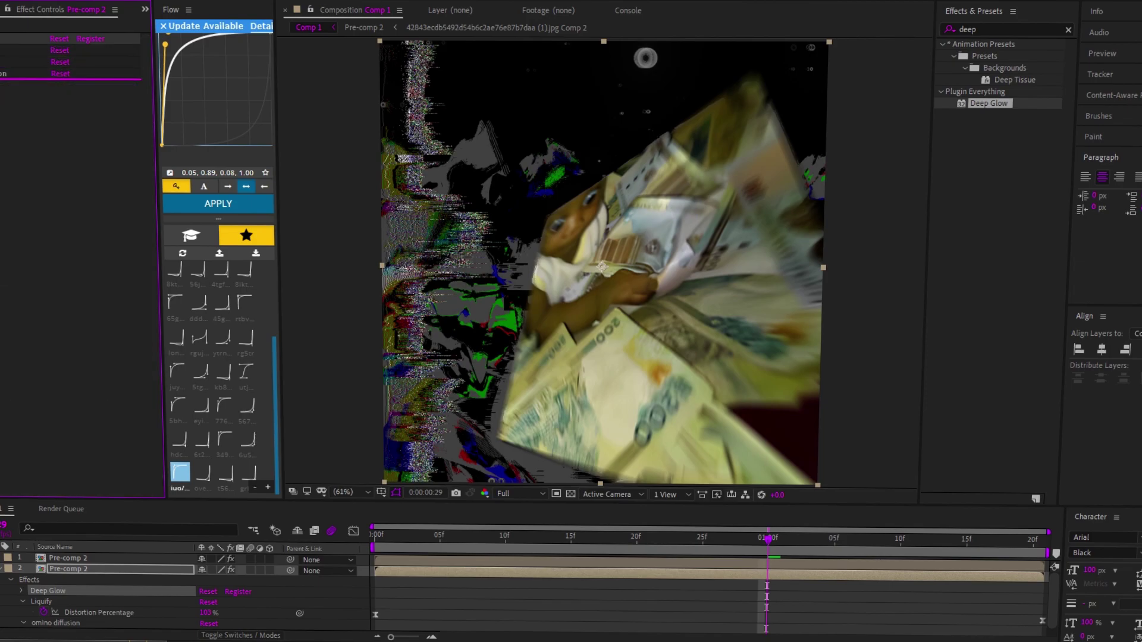
key("ctrl+z")
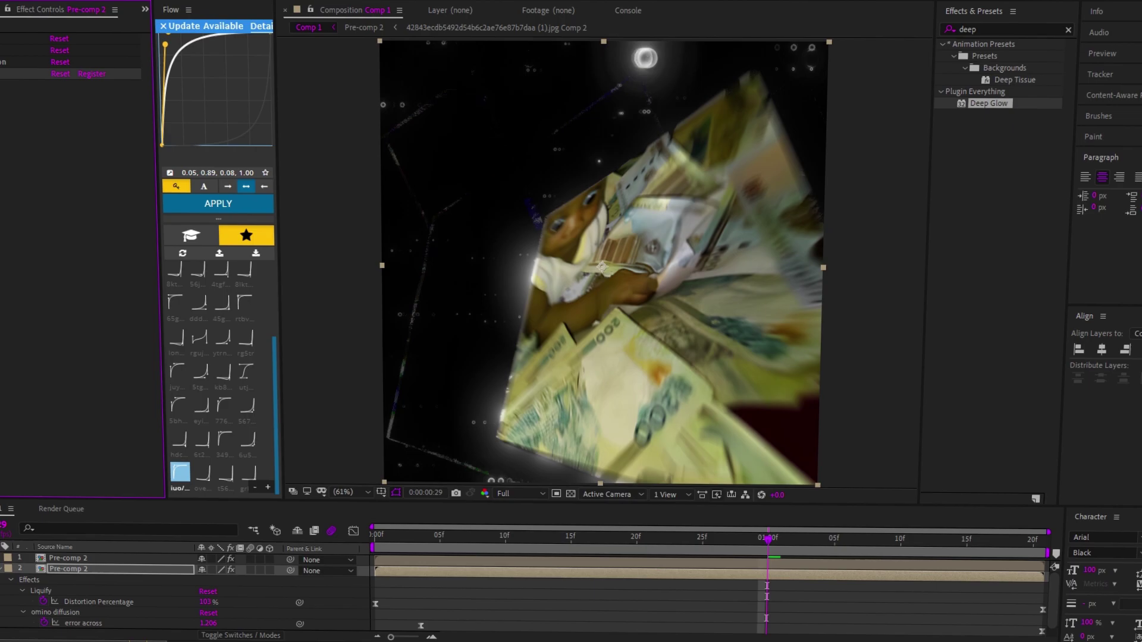
double_click(688, 573)
left_click(688, 619)
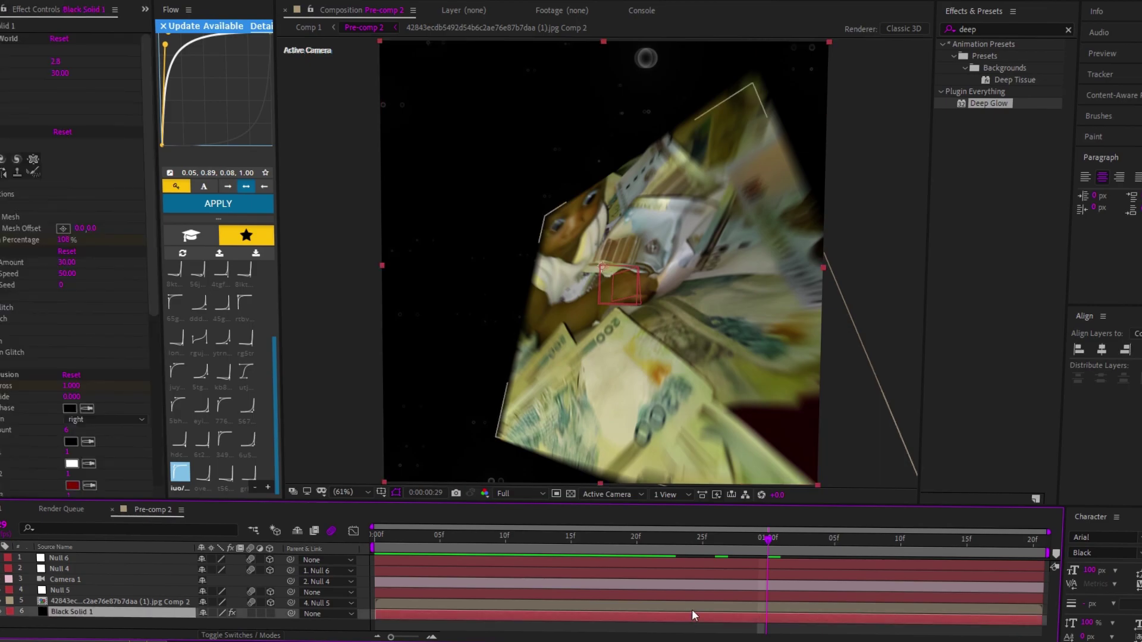
key("Return")
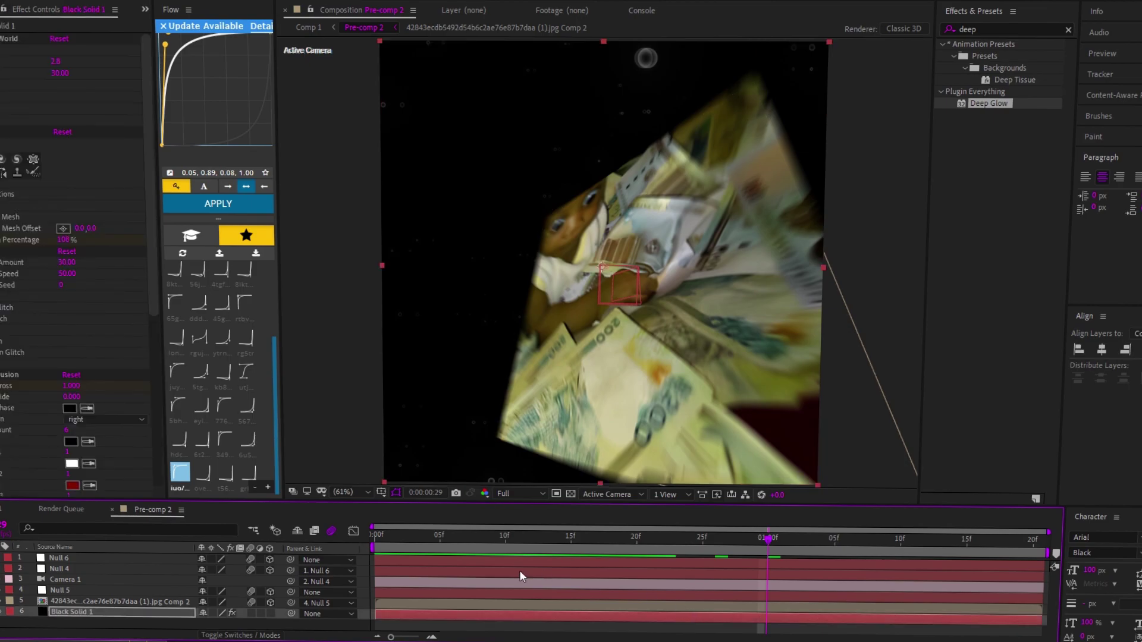
scroll(77, 267, "down", 8)
scroll(78, 267, "down", 1)
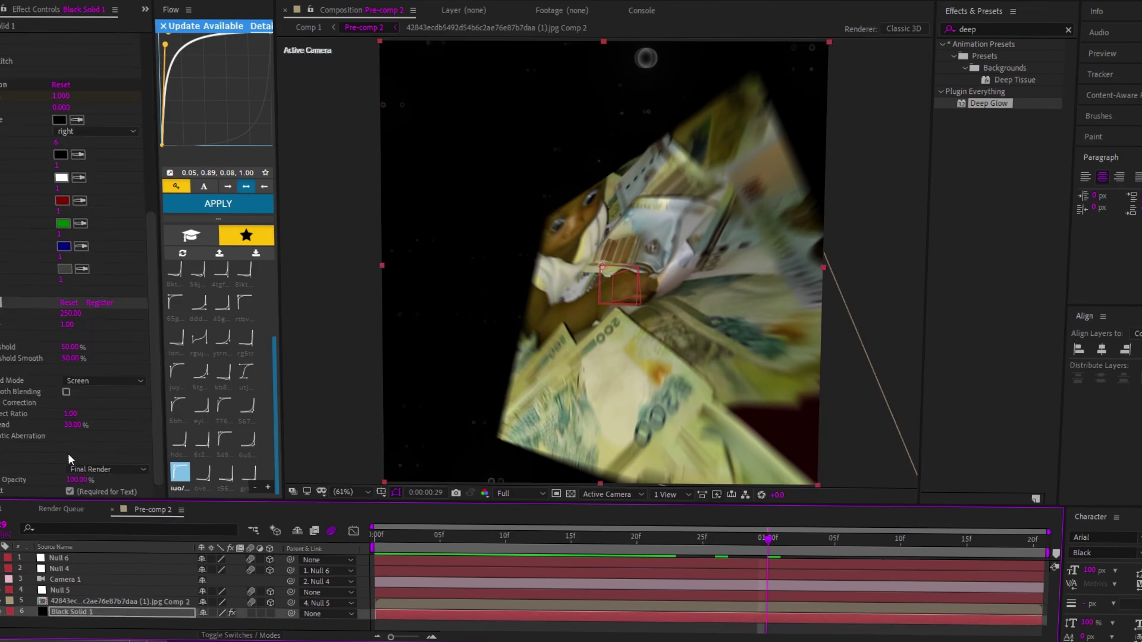
left_click(308, 27)
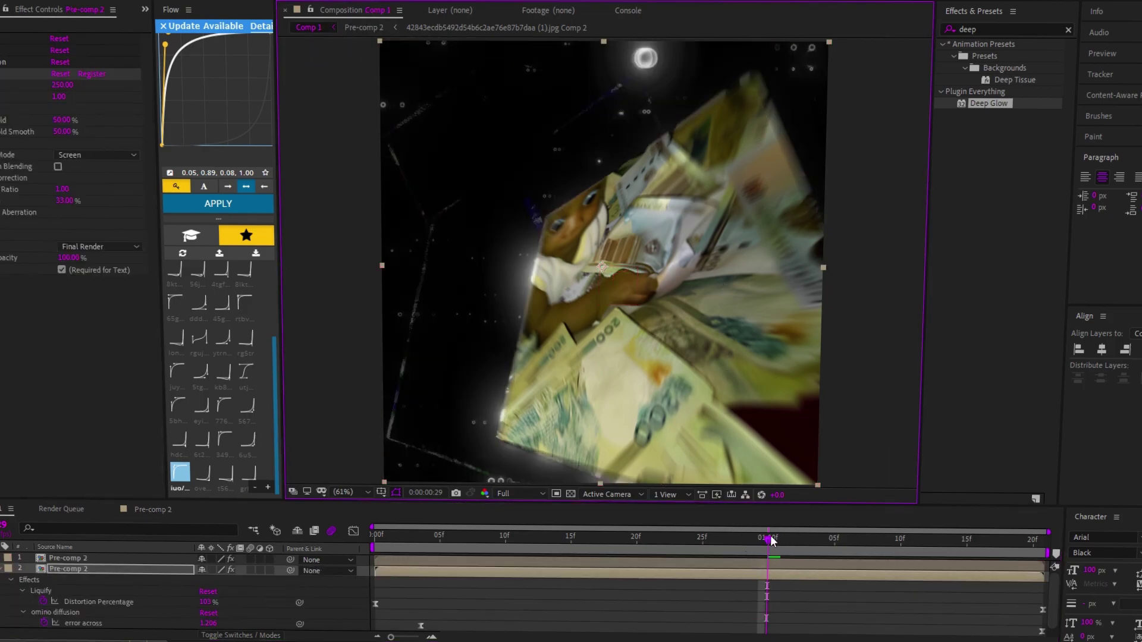
left_click_drag(768, 539, 944, 554)
key("j")
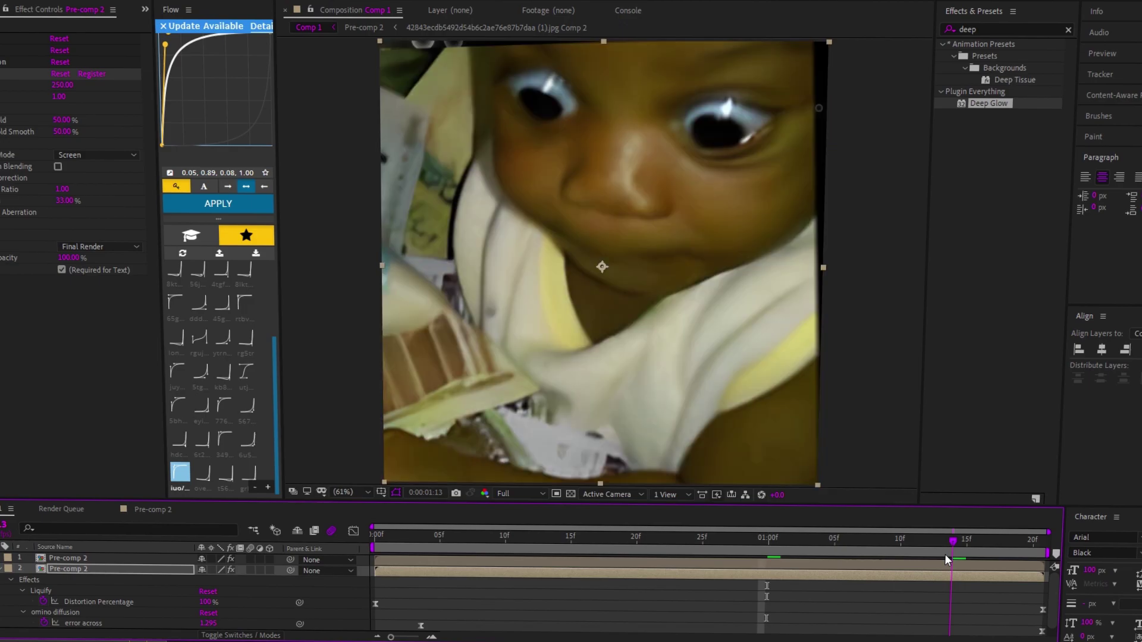
left_click_drag(694, 569, 611, 572)
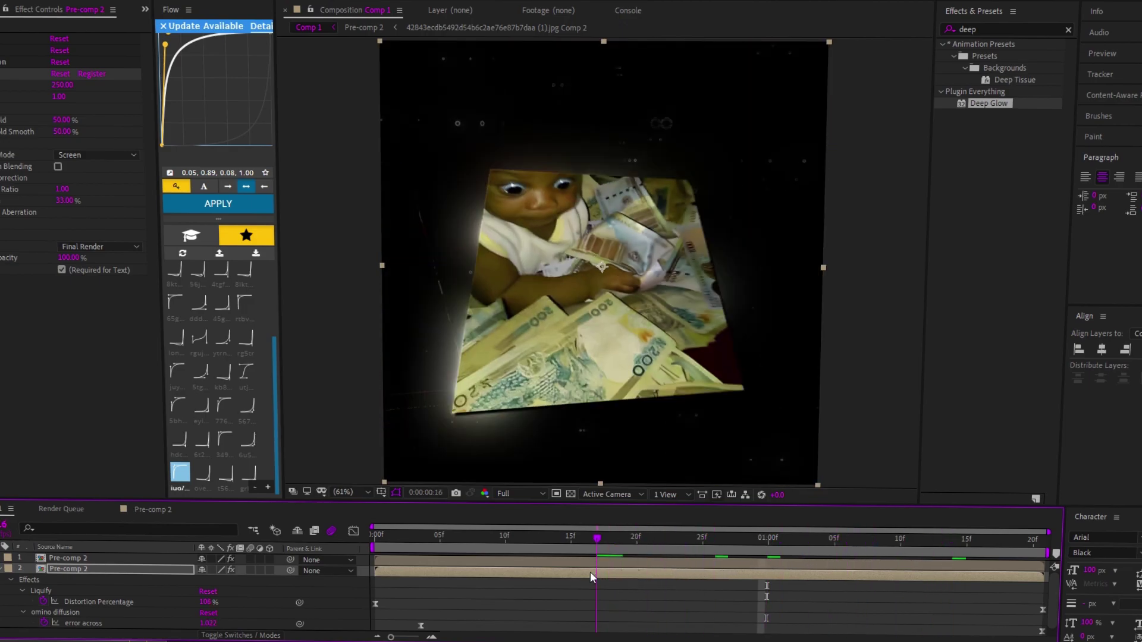
Nest the second layer as Pre-comp 2 Comp 1
right_click(611, 573)
left_click(676, 514)
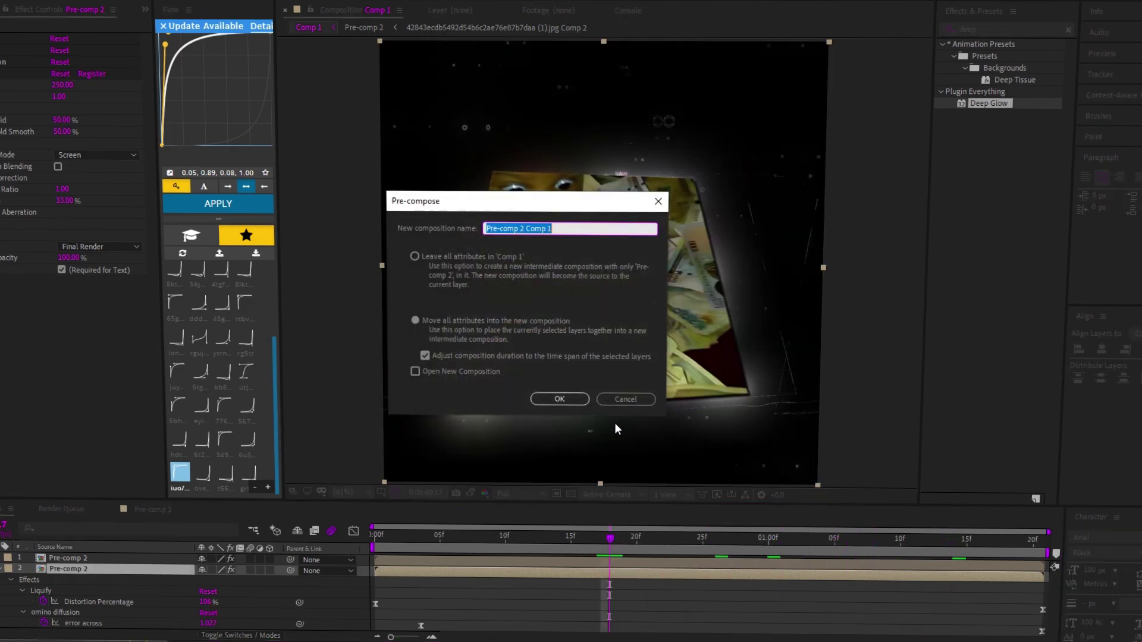
left_click(573, 403)
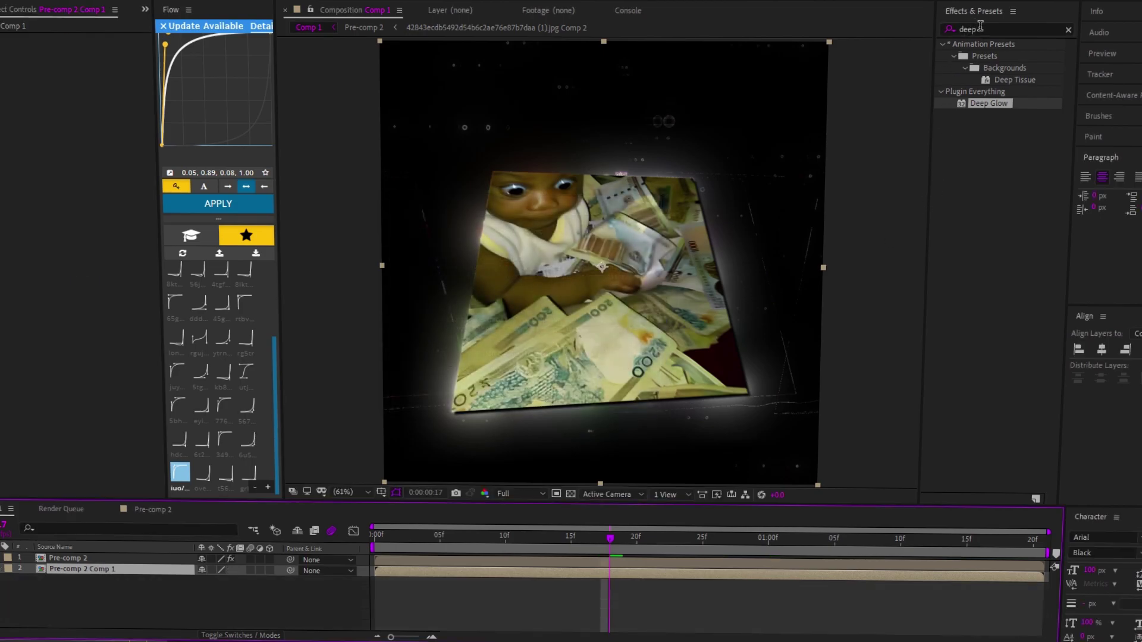
Apply S_FlysEyeHex to Pre-comp 2 Comp 1 and set its first value to 77
left_click(980, 28)
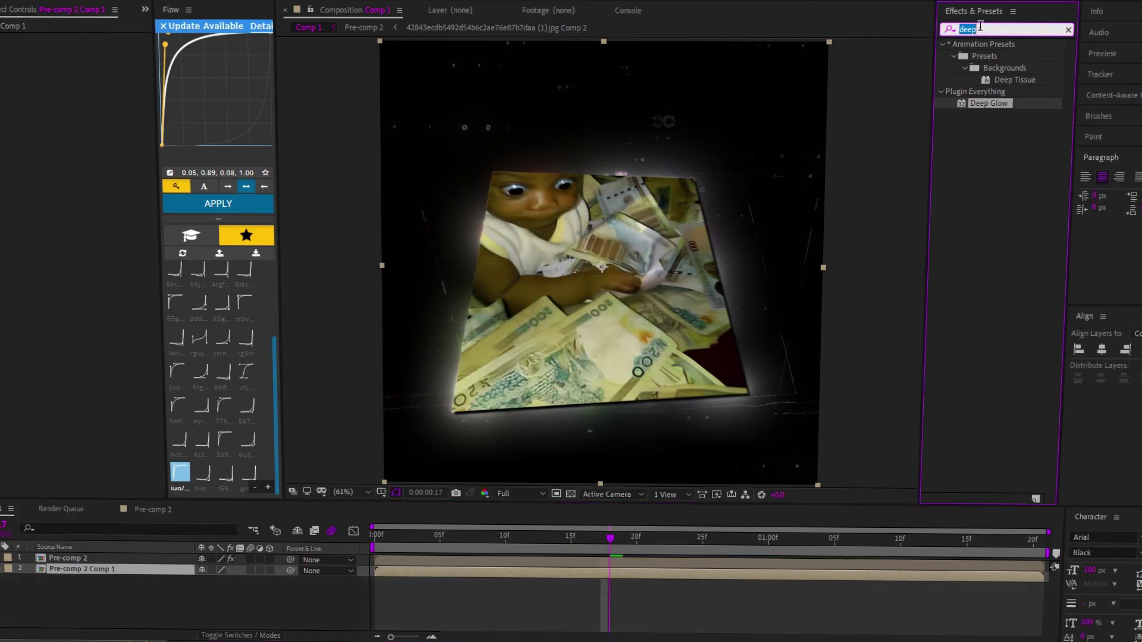
type("hext")
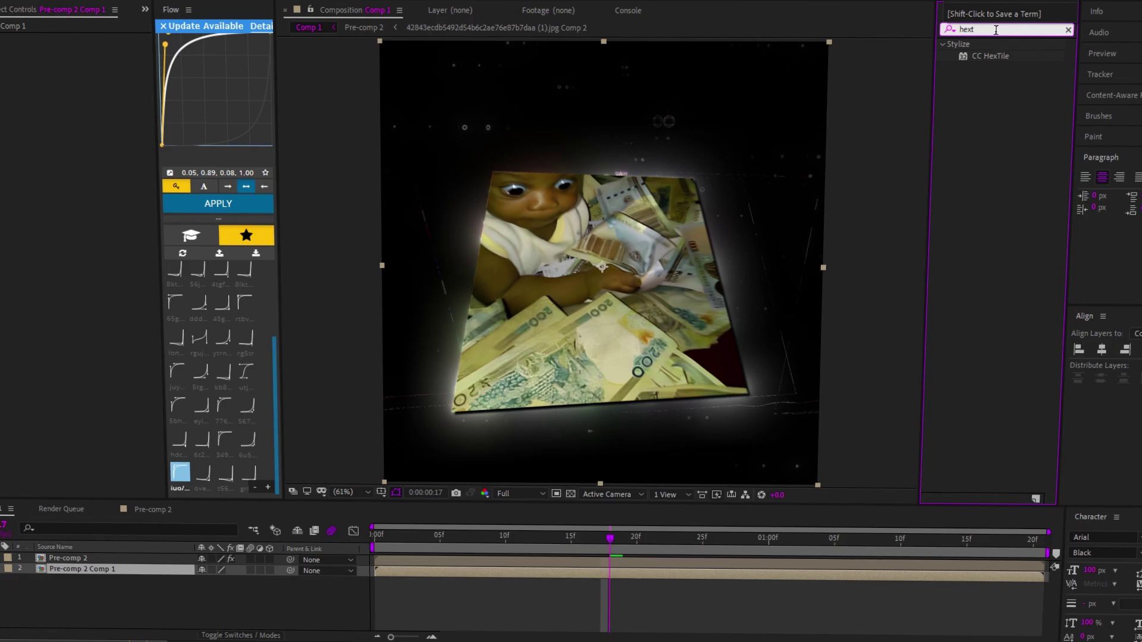
key("BackSpace")
left_click_drag(984, 56, 983, 573)
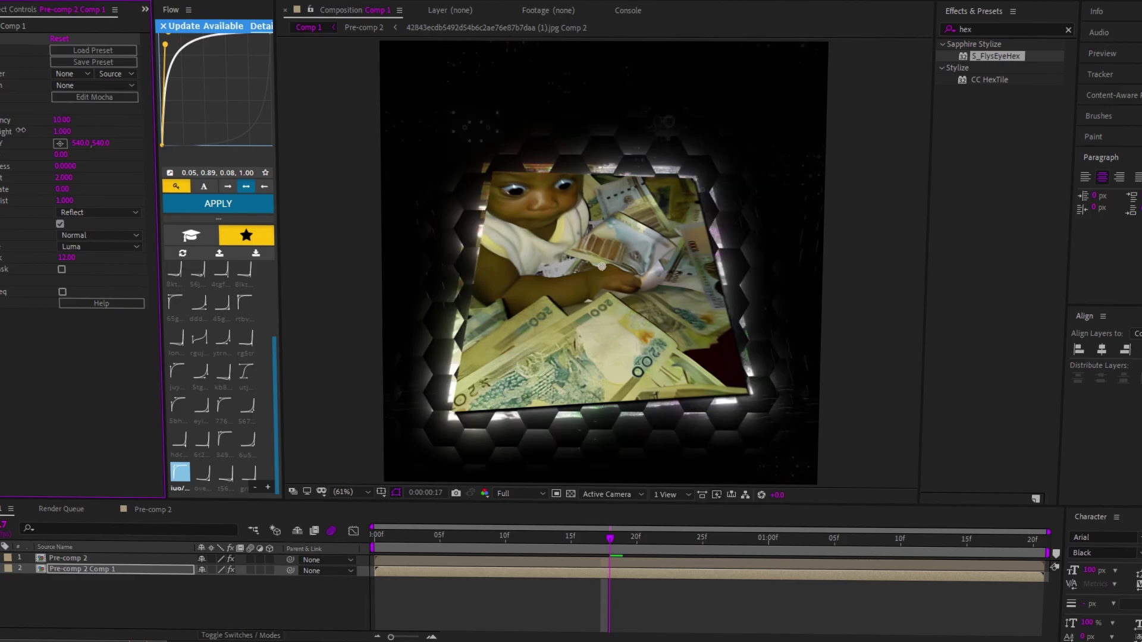
left_click_drag(21, 129, 1084, 211)
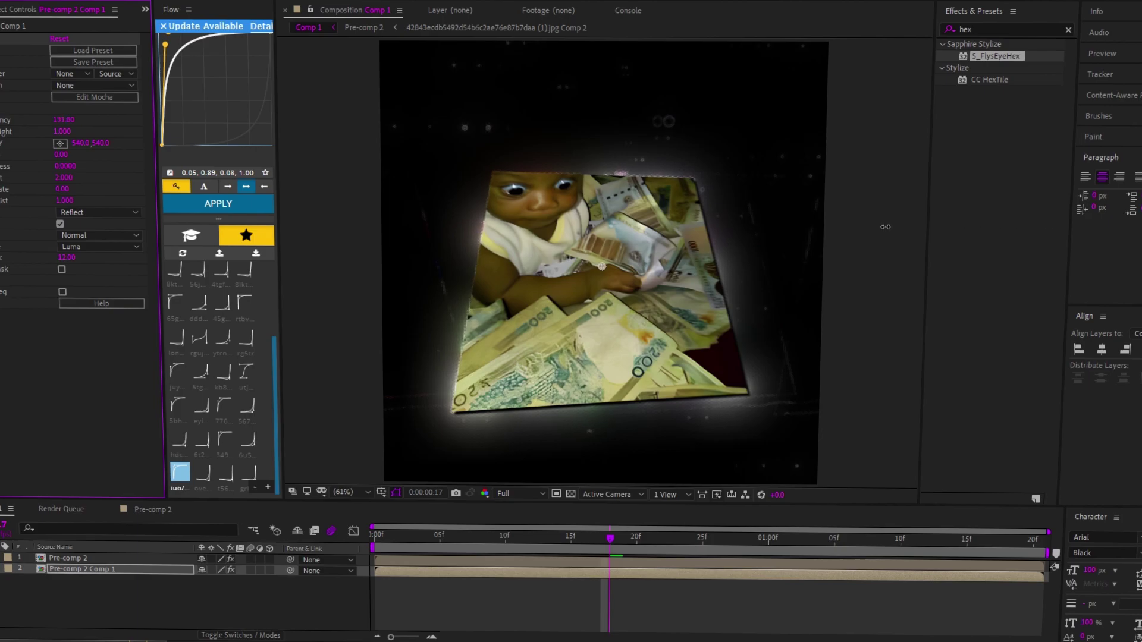
mouse_move(884, 227)
left_mouse_down()
mouse_move(628, 255)
mouse_move(871, 266)
left_mouse_up()
Preview the animation from around 1:02 and scrub through the comp
mouse_move(609, 539)
left_mouse_down()
mouse_move(953, 537)
mouse_move(338, 565)
mouse_move(352, 551)
left_mouse_up()
key("space")
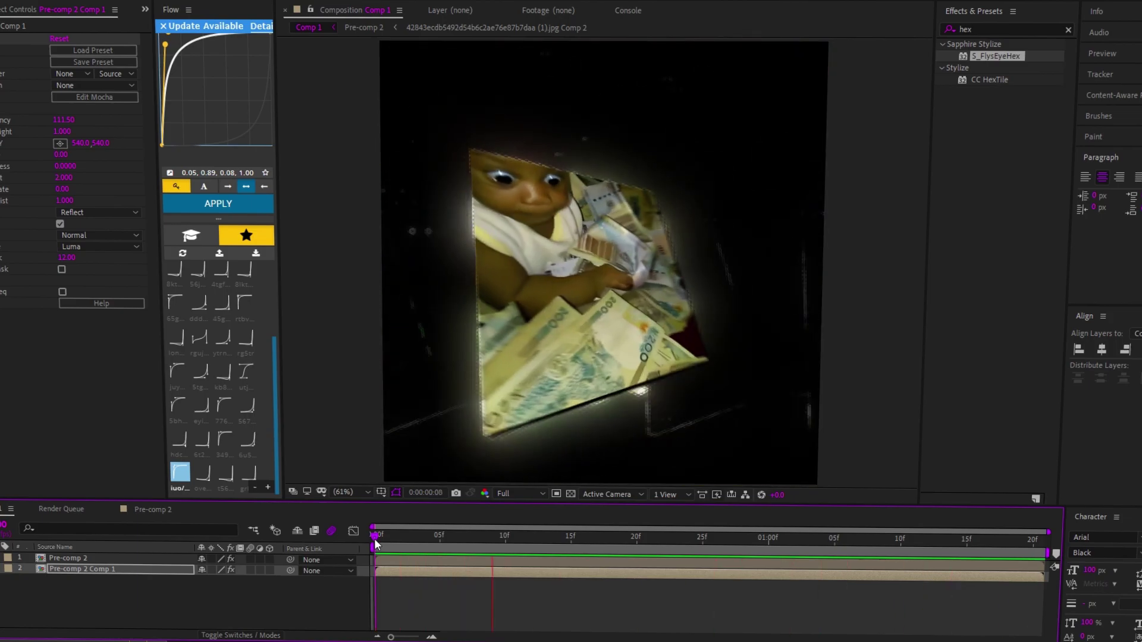
mouse_move(376, 541)
left_mouse_down()
mouse_move(962, 566)
mouse_move(670, 636)
left_mouse_up()
Switch to the browser and scroll through your own Instagram profile grid
mouse_move(657, 640)
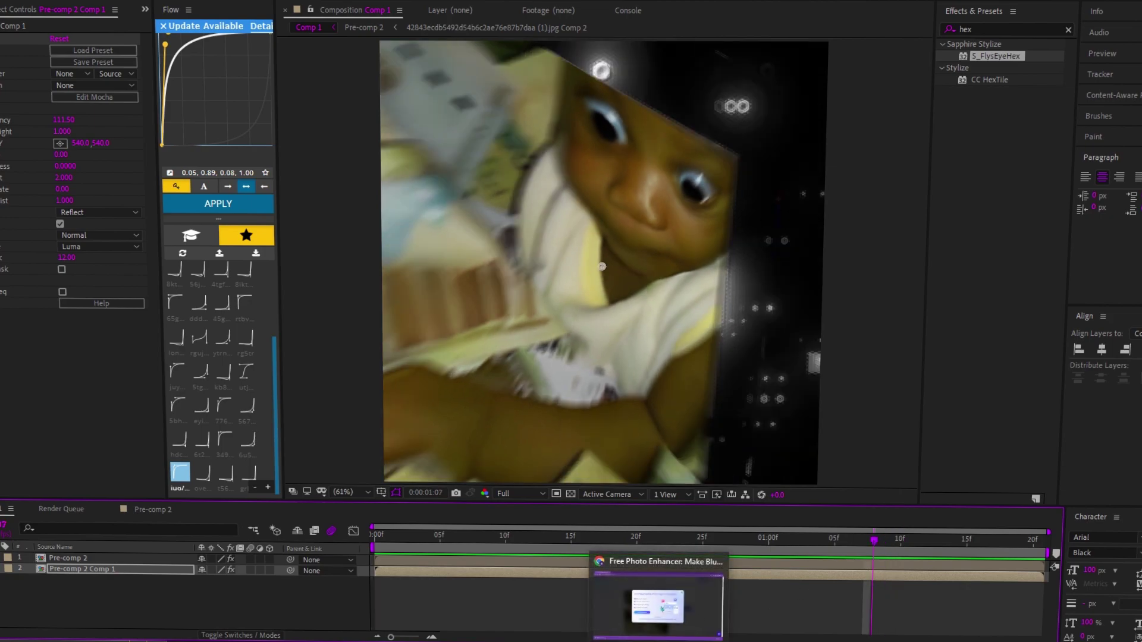
right_click(657, 640)
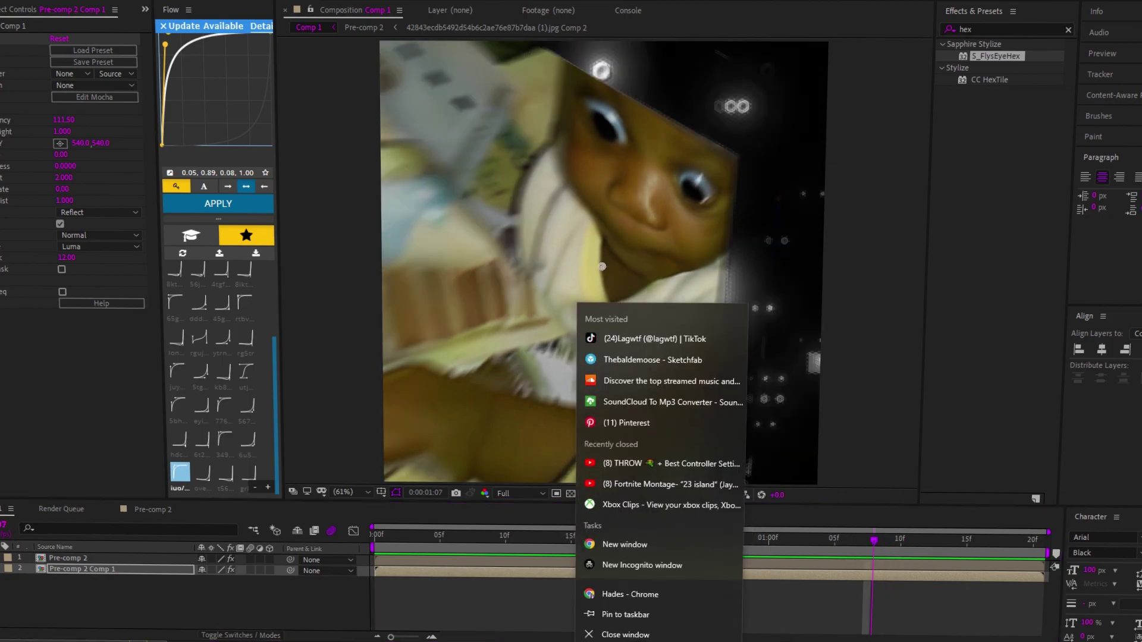
left_click(767, 622)
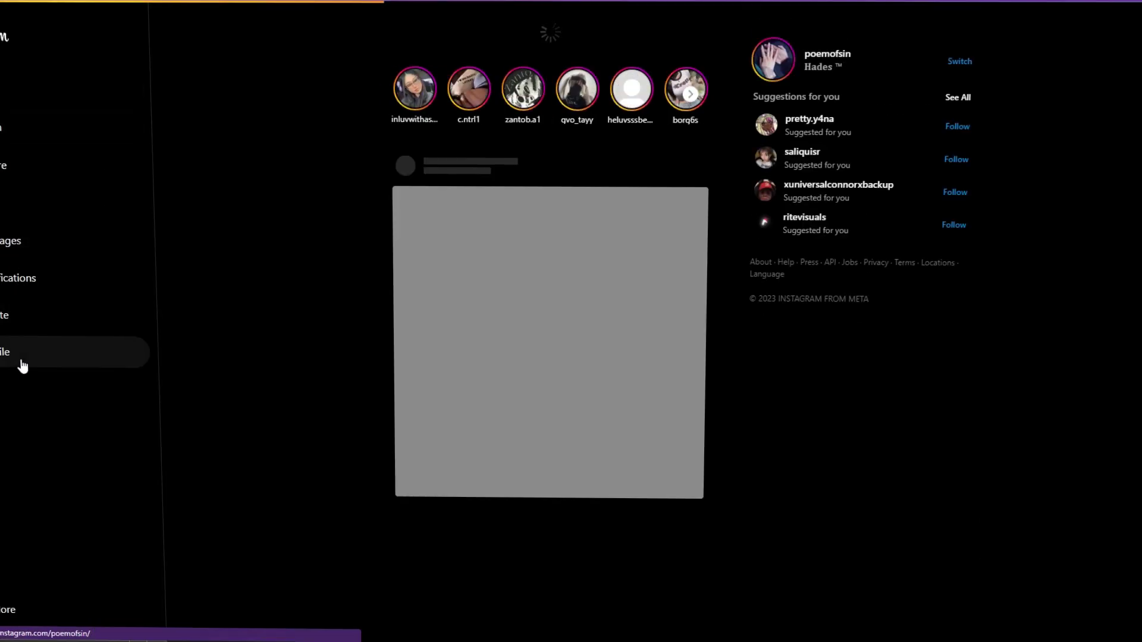
left_click(17, 357)
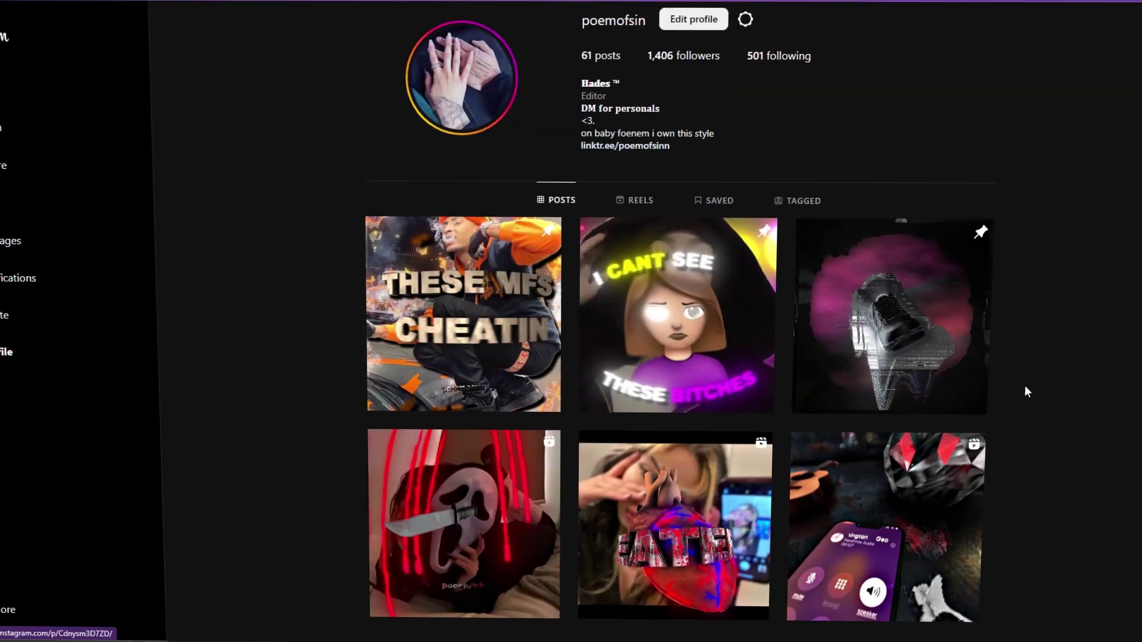
scroll(1028, 384, "down", 3)
scroll(1031, 383, "up", 3)
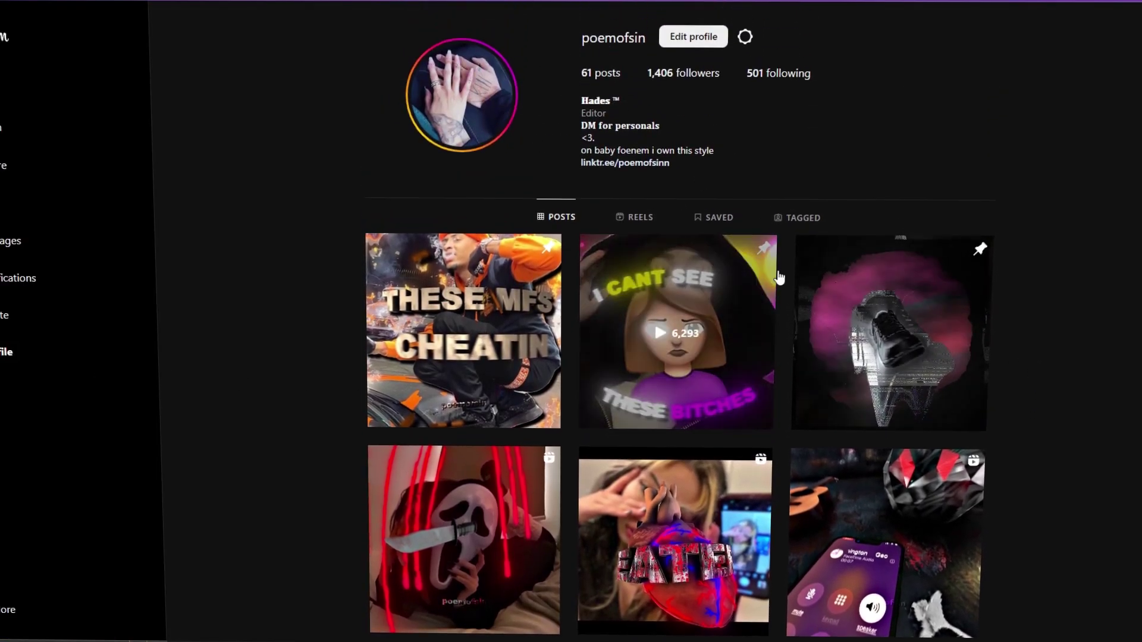
scroll(325, 432, "down", 5)
scroll(310, 416, "down", 7)
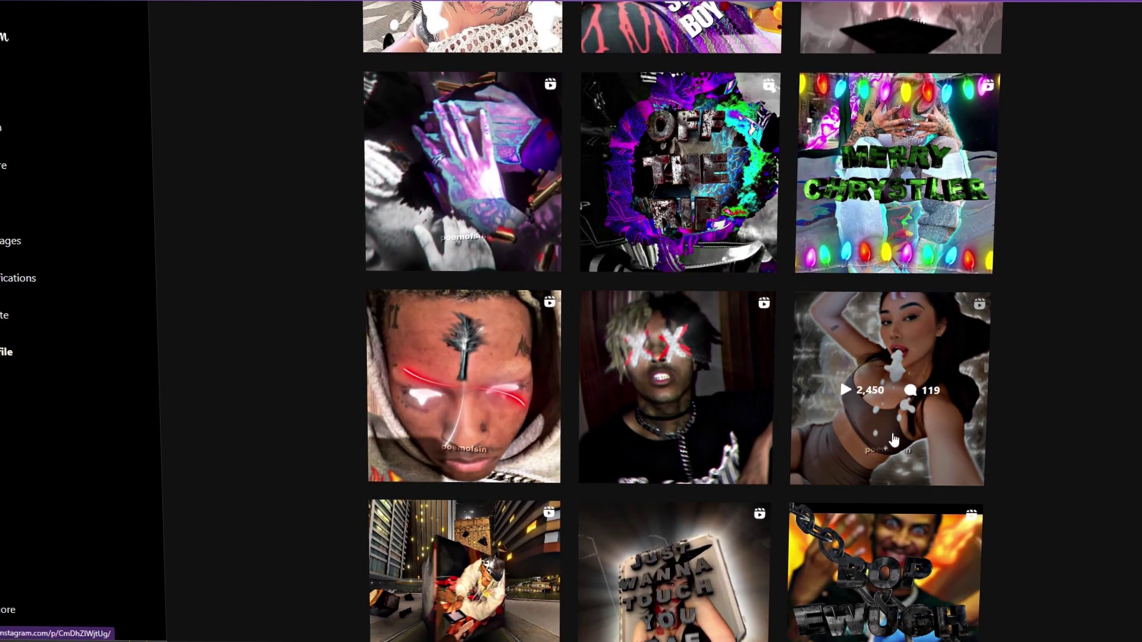
Watch the reel with 2,450 plays, pause it, and close it back to the grid
left_click(893, 434)
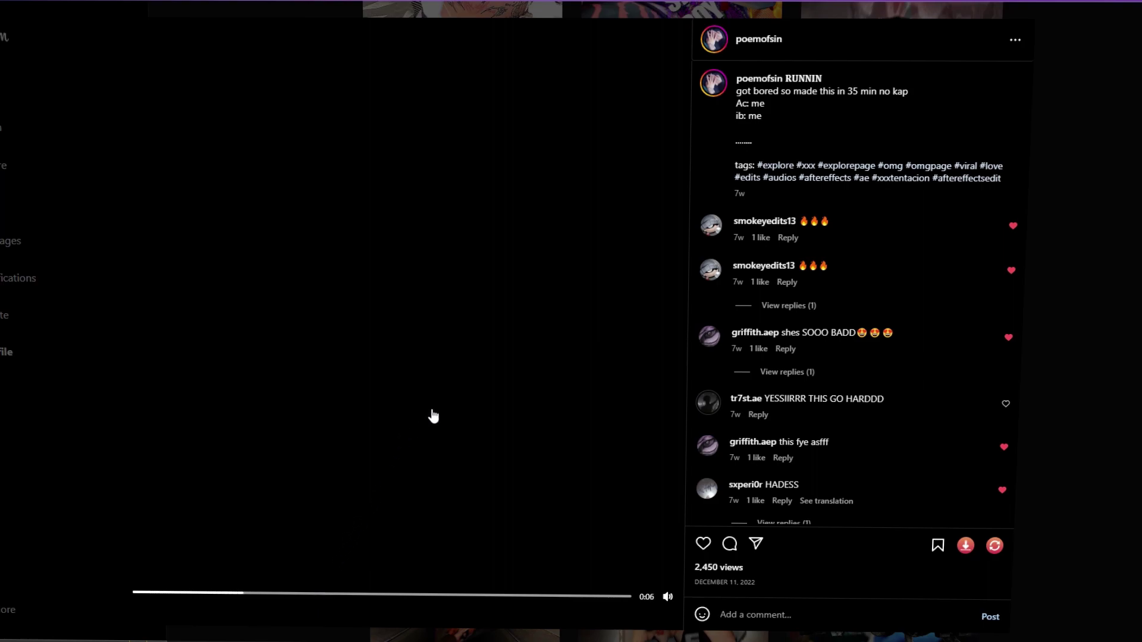
left_click(424, 287)
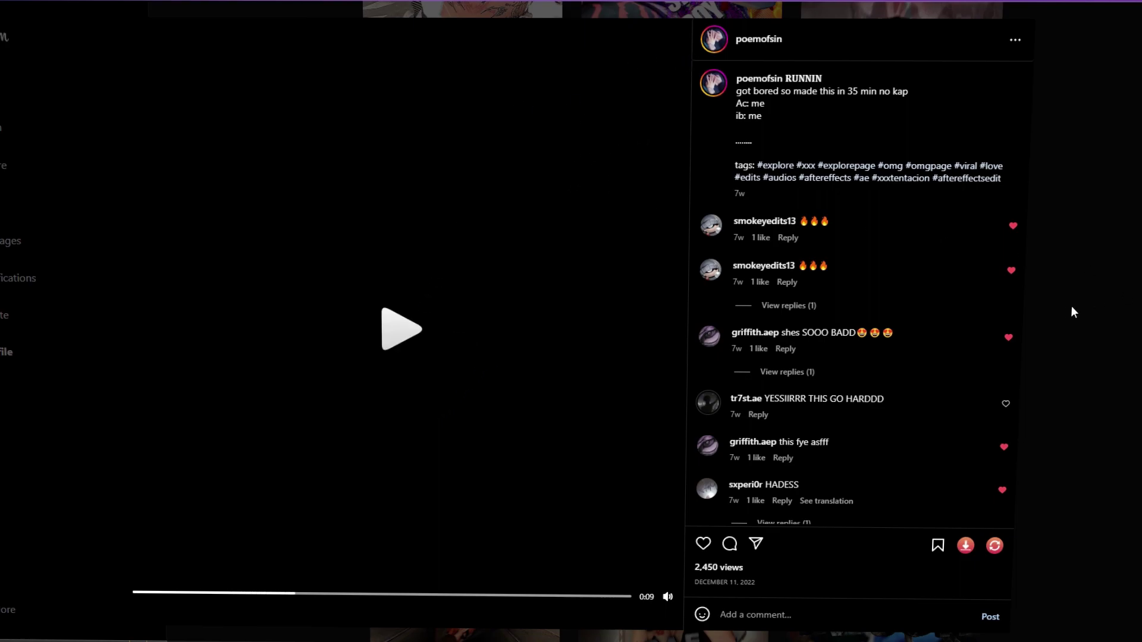
left_click(1075, 347)
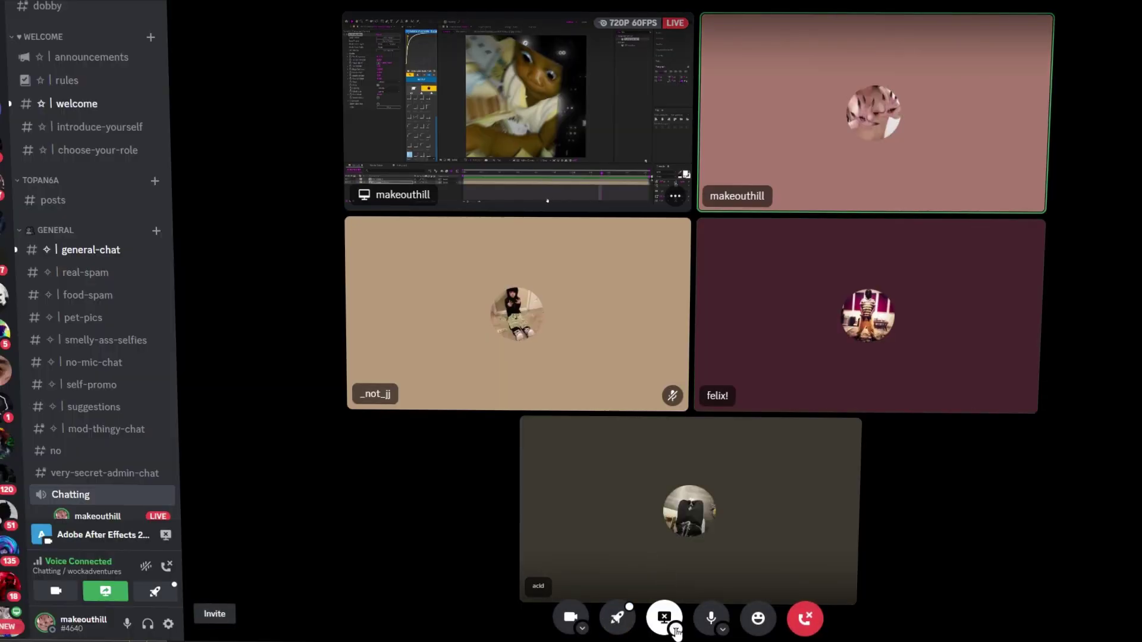
Change the Discord stream to share Screen 1 and go live
left_click(676, 631)
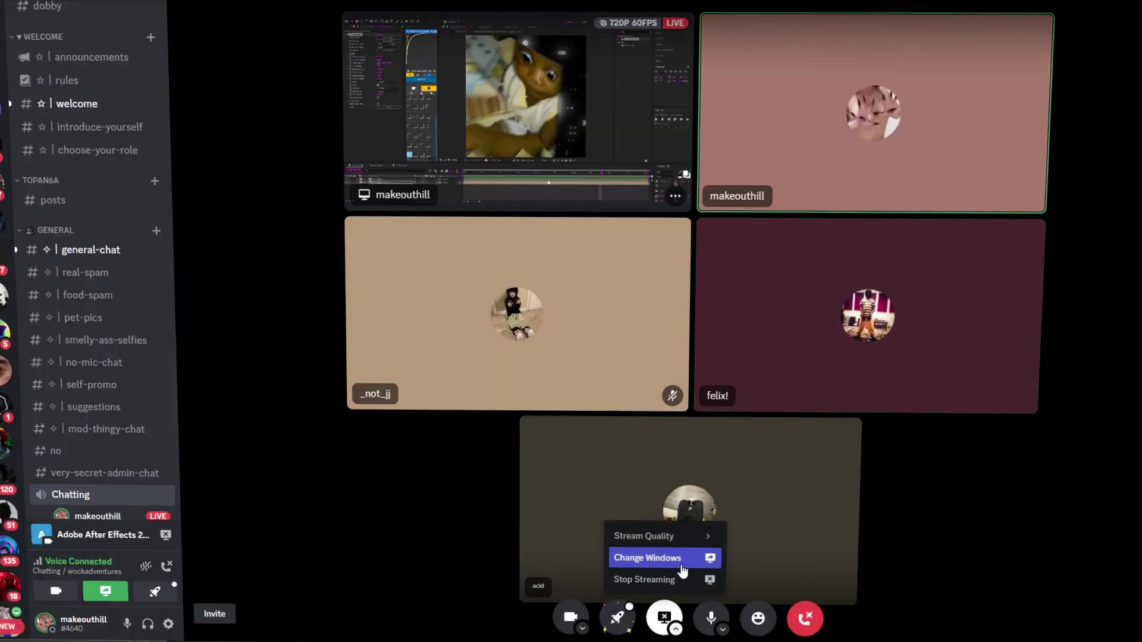
left_click(661, 553)
left_click(550, 249)
left_click(546, 310)
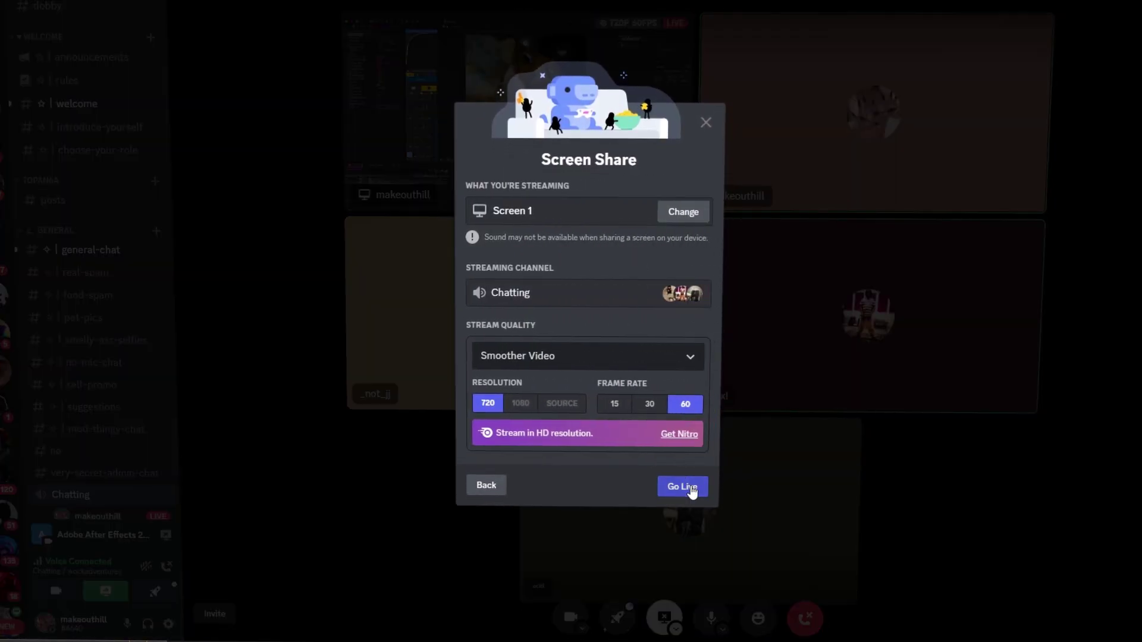
left_click(689, 486)
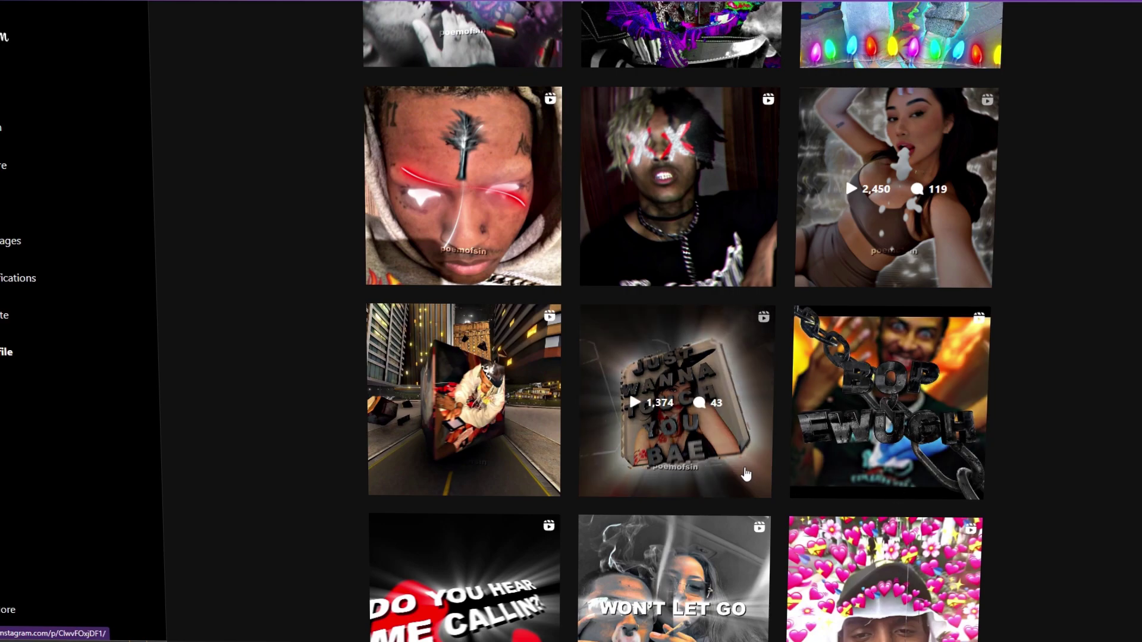
Watch the JUST WANNA TOUCH YOU BAE reel, skipping ahead and pausing, then close it
left_click(743, 474)
left_click(290, 593)
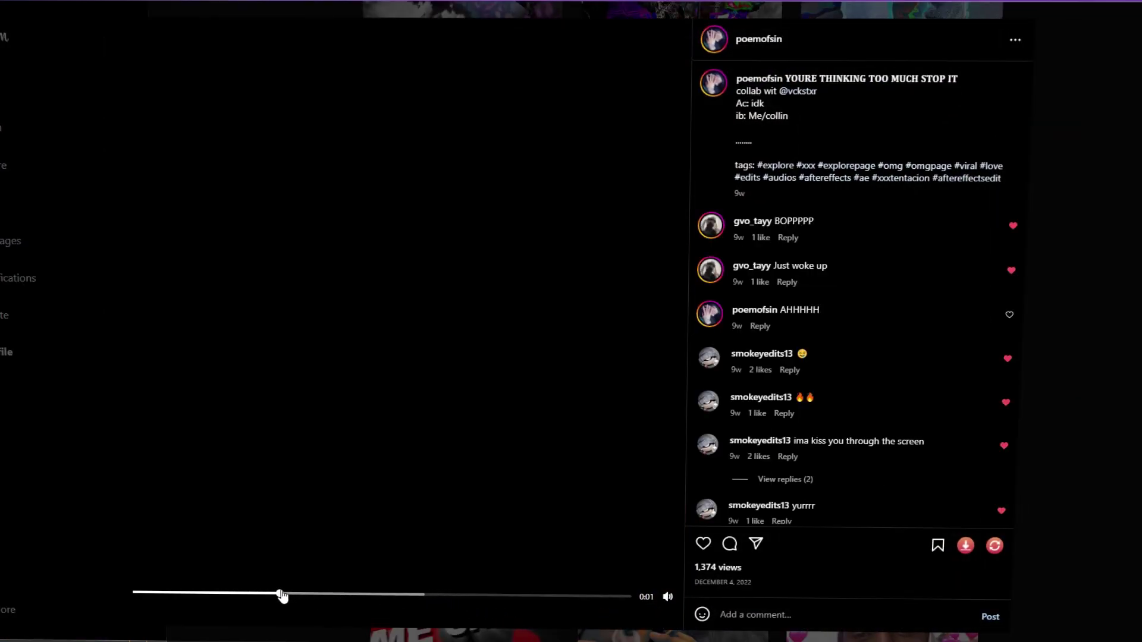
left_click(397, 566)
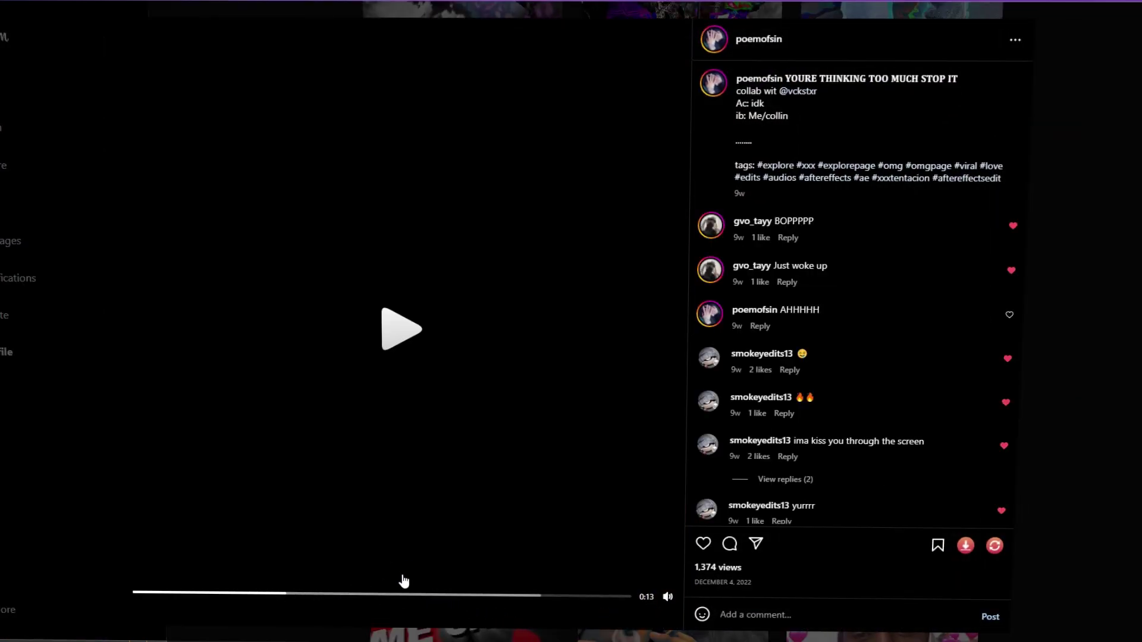
left_click(488, 518)
left_click(451, 595)
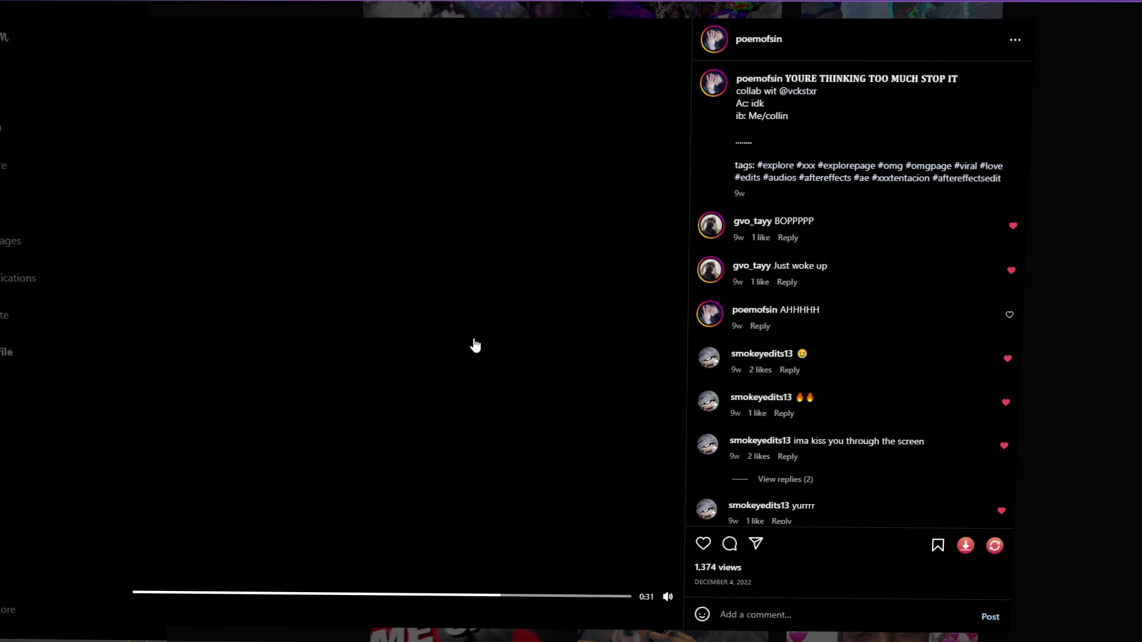
left_click(428, 238)
left_click(428, 238)
left_click(429, 221)
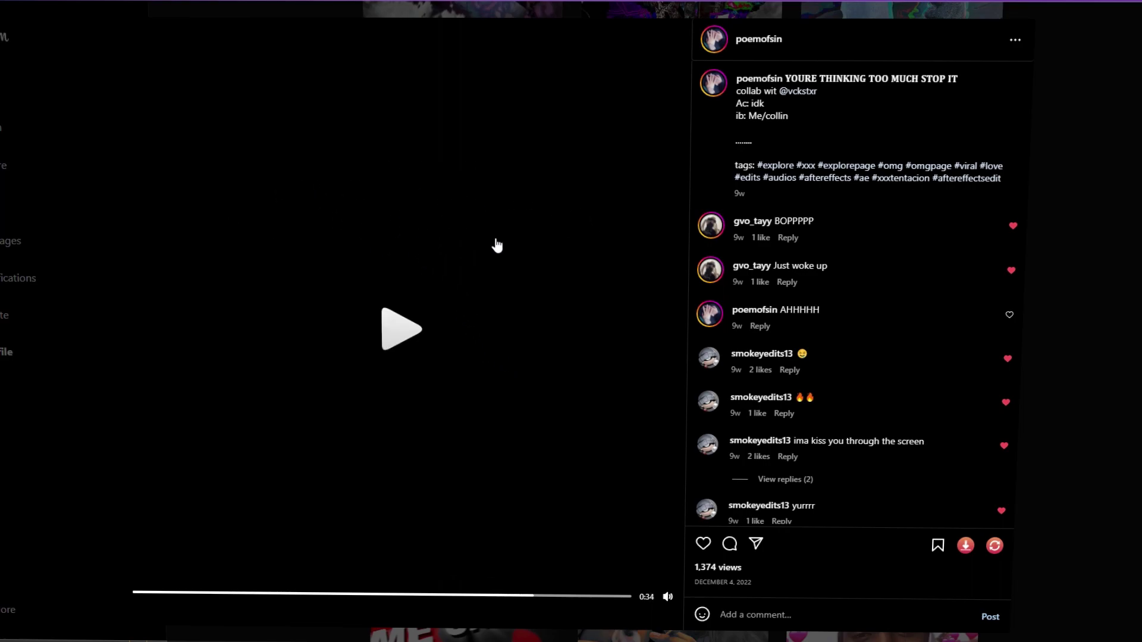
left_click(1122, 397)
Open the HALF HOT HALF COLD reel and view its tagged accounts
scroll(1100, 402, "up", 10)
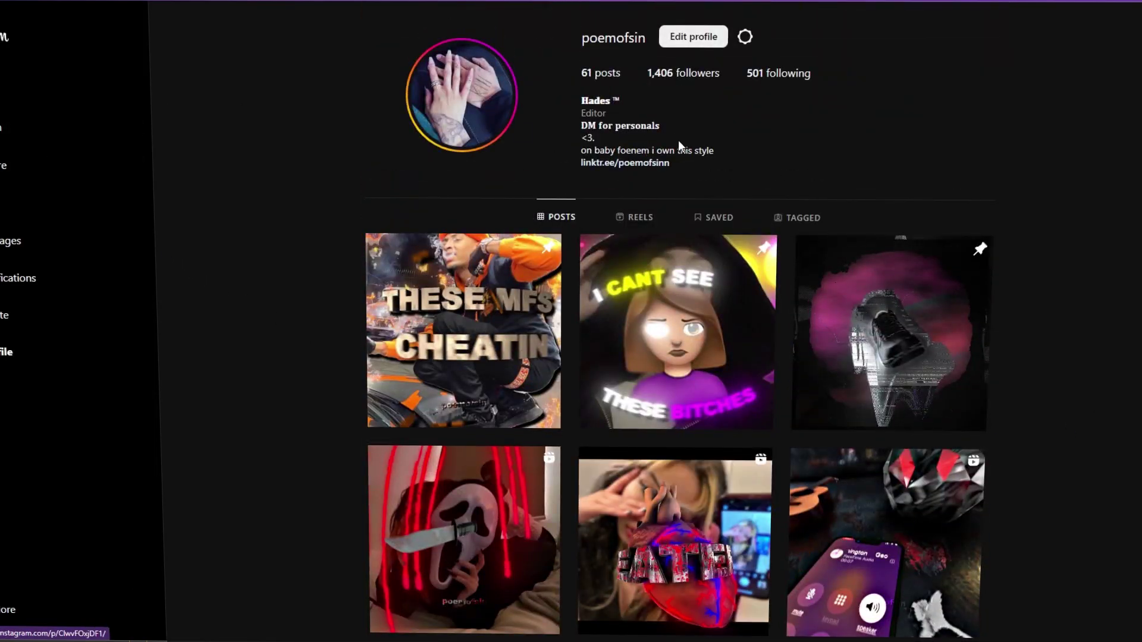
left_click(484, 537)
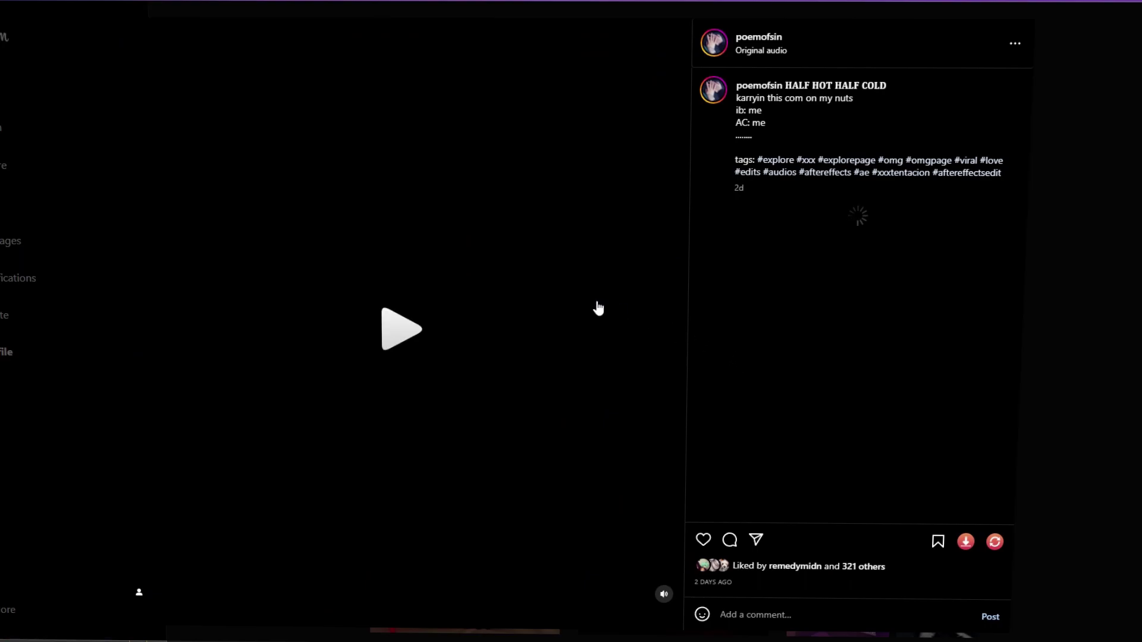
left_click(139, 593)
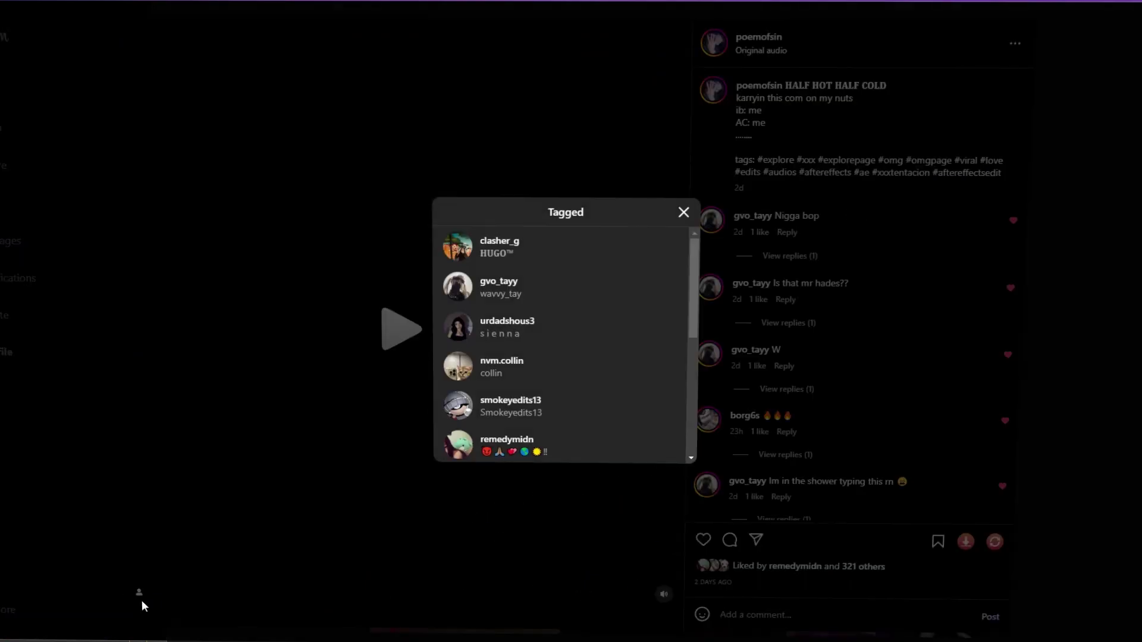
left_click(466, 317)
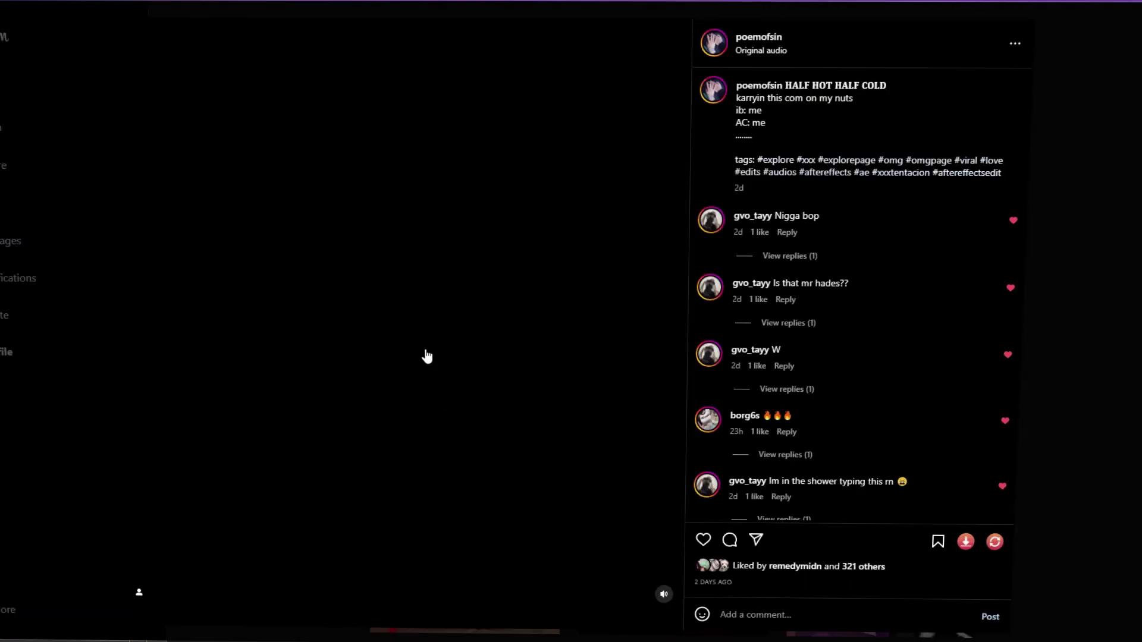
left_click(442, 438)
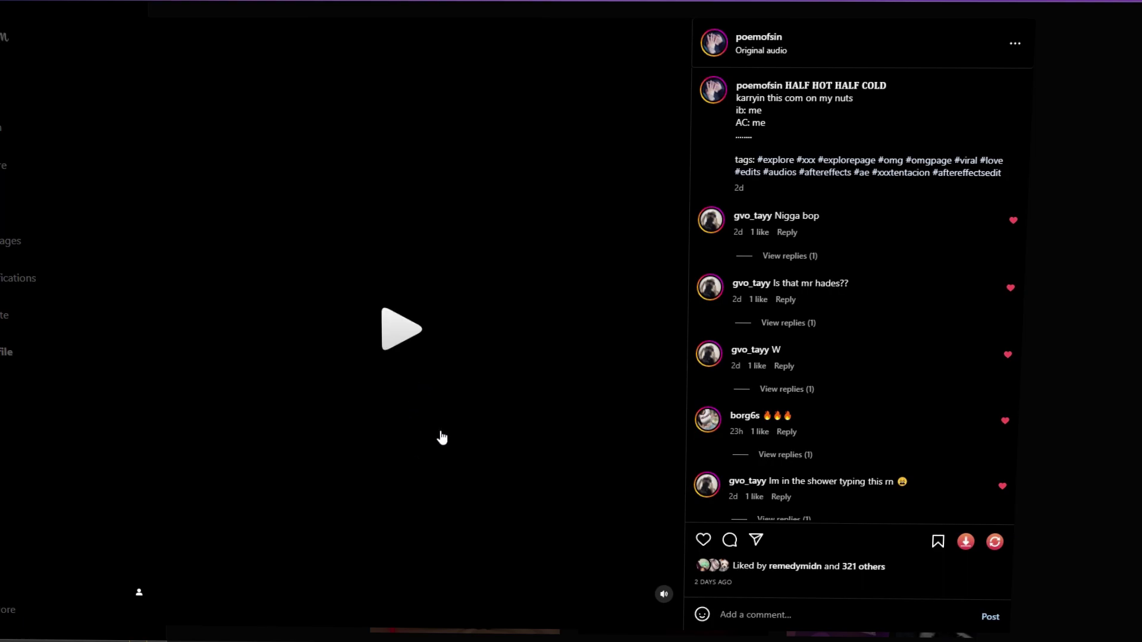
Go to a tagged editor's profile and open their second reel, Heart Eater
left_click(140, 592)
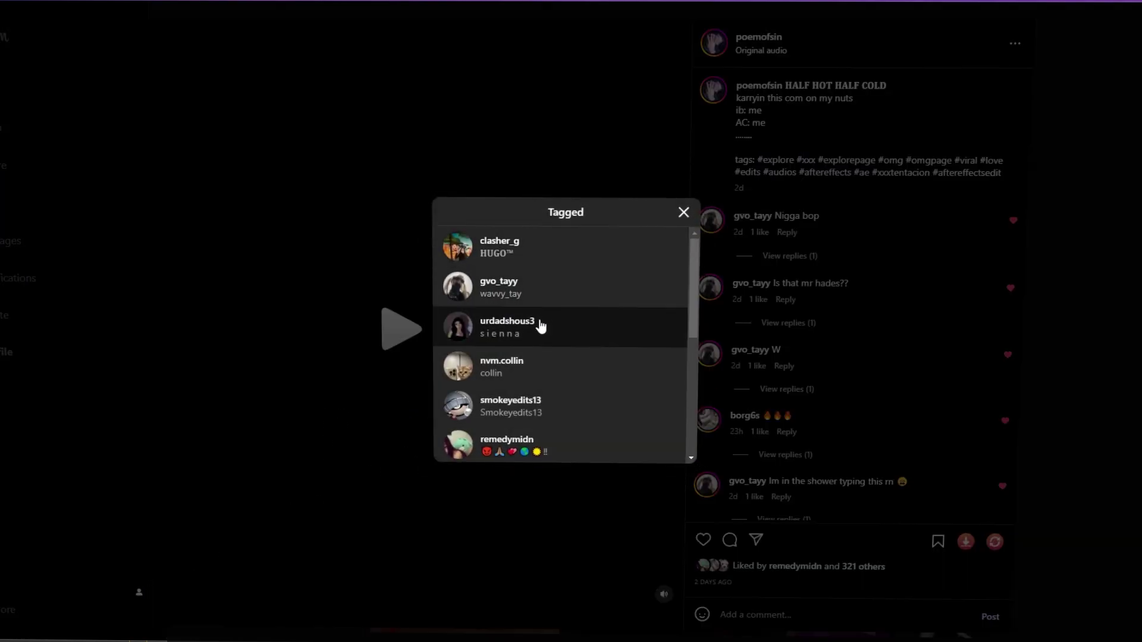
scroll(545, 361, "down", 2)
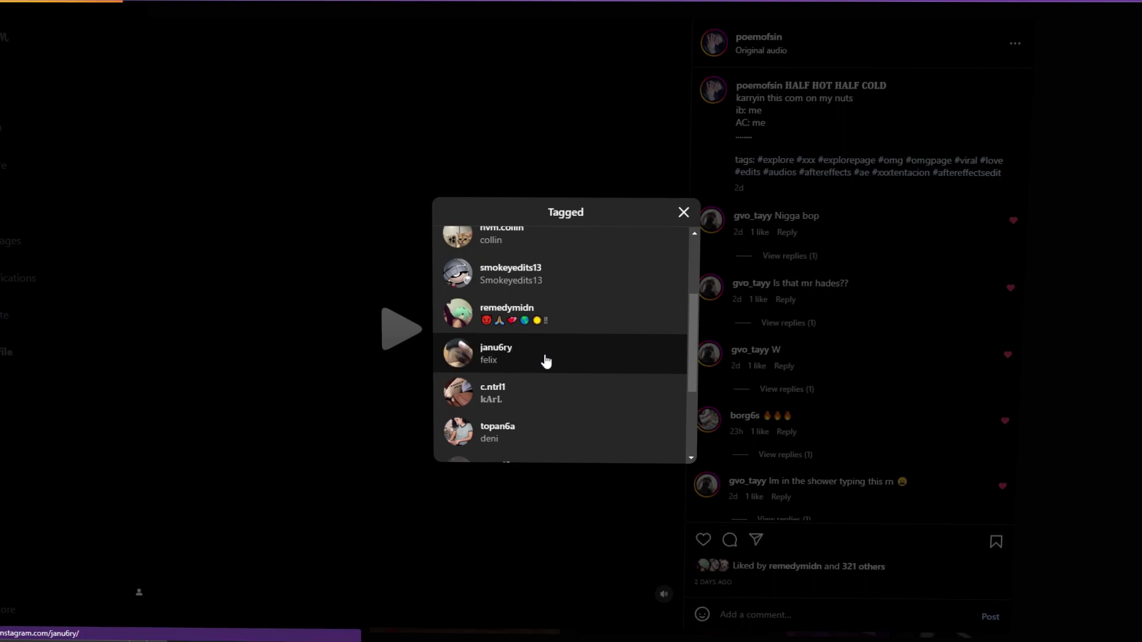
left_click(545, 361)
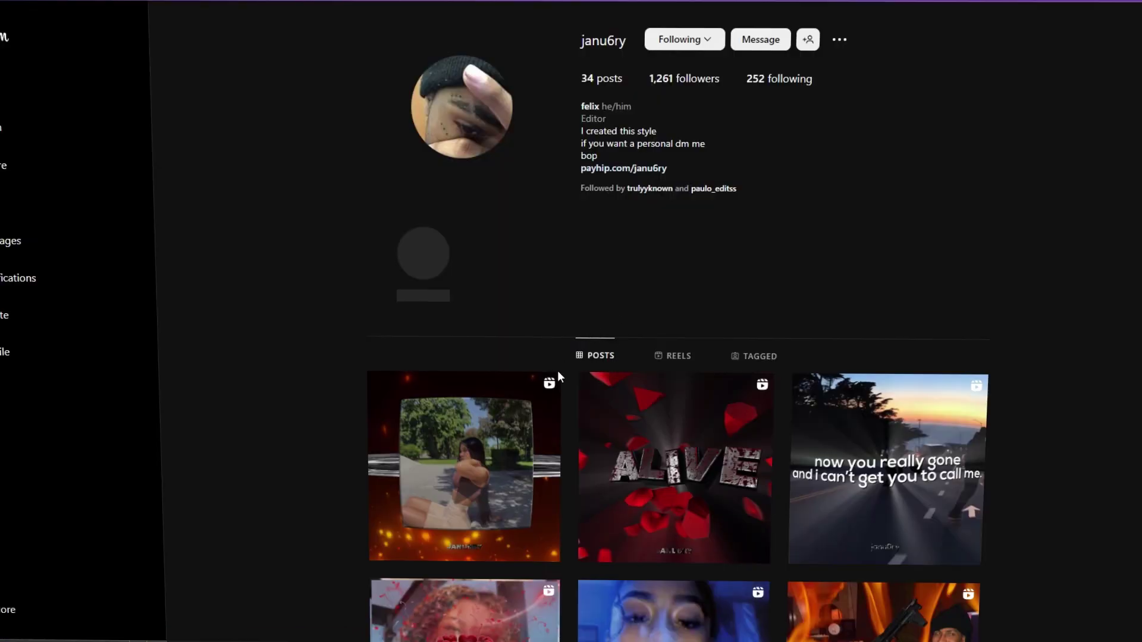
left_click(627, 531)
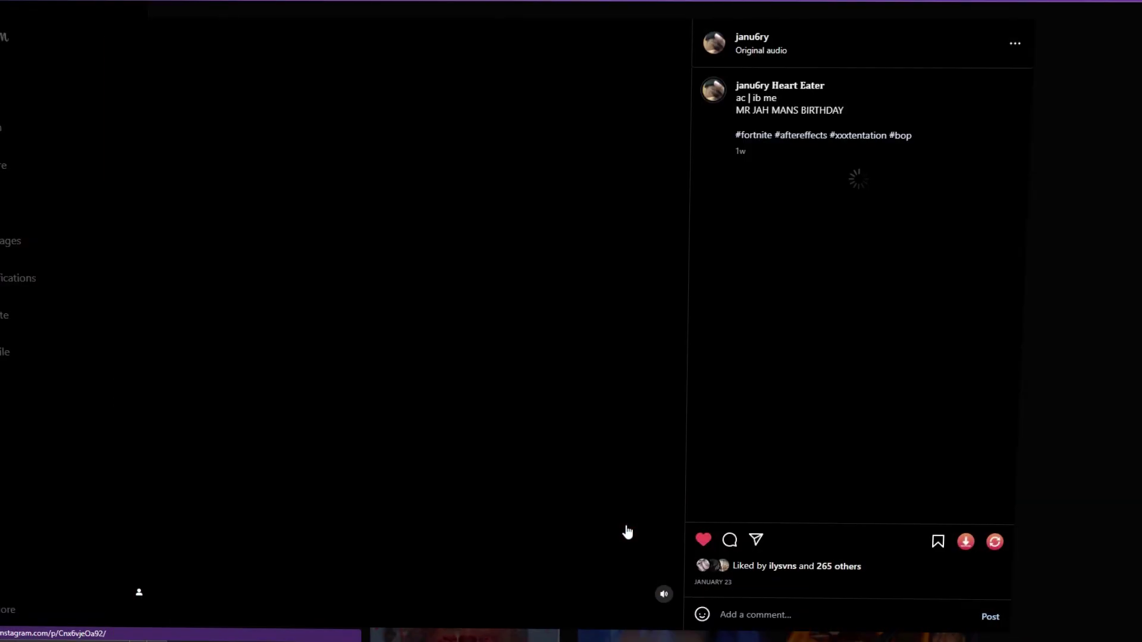
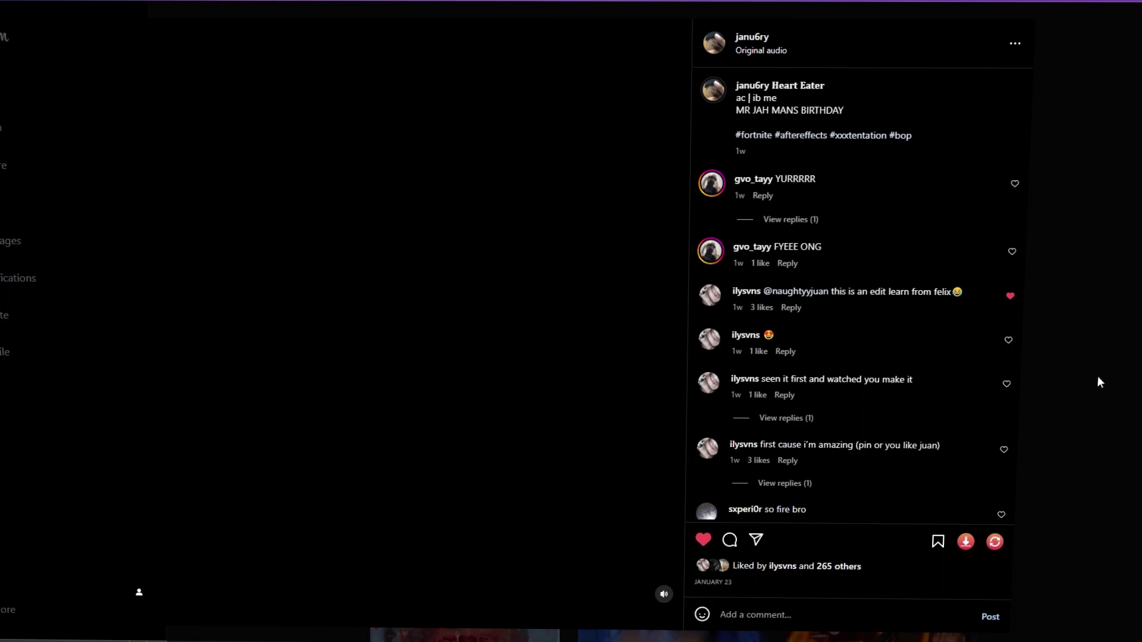
Open the commenter's profile and inspect its bio heading in DevTools
left_click(711, 296)
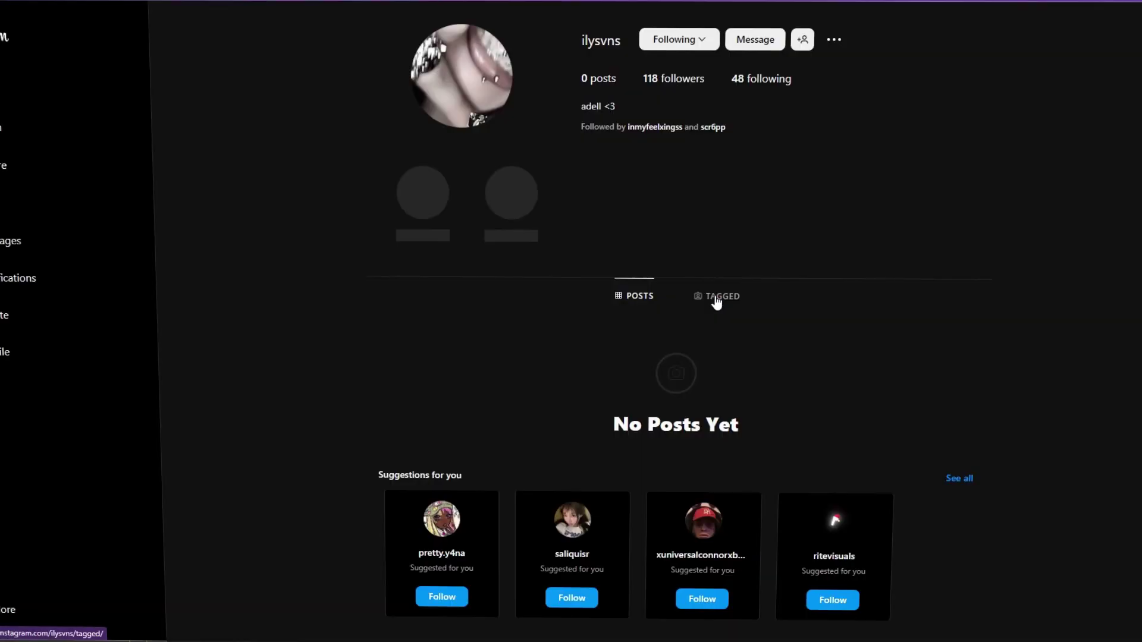
left_click_drag(579, 105, 599, 105)
right_click(599, 105)
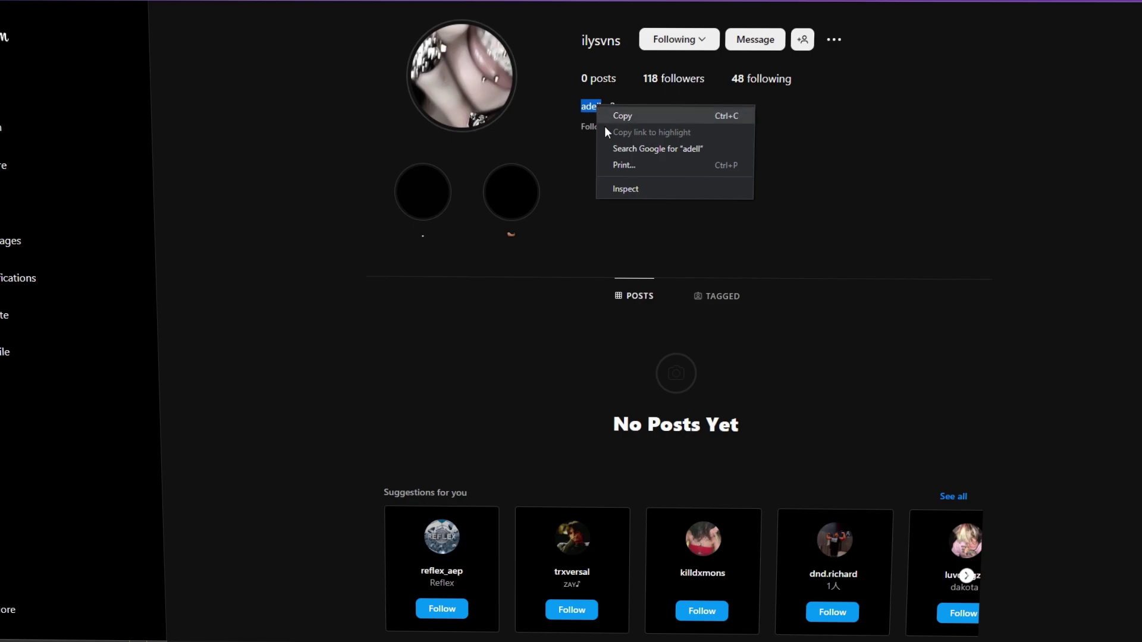
left_click(619, 191)
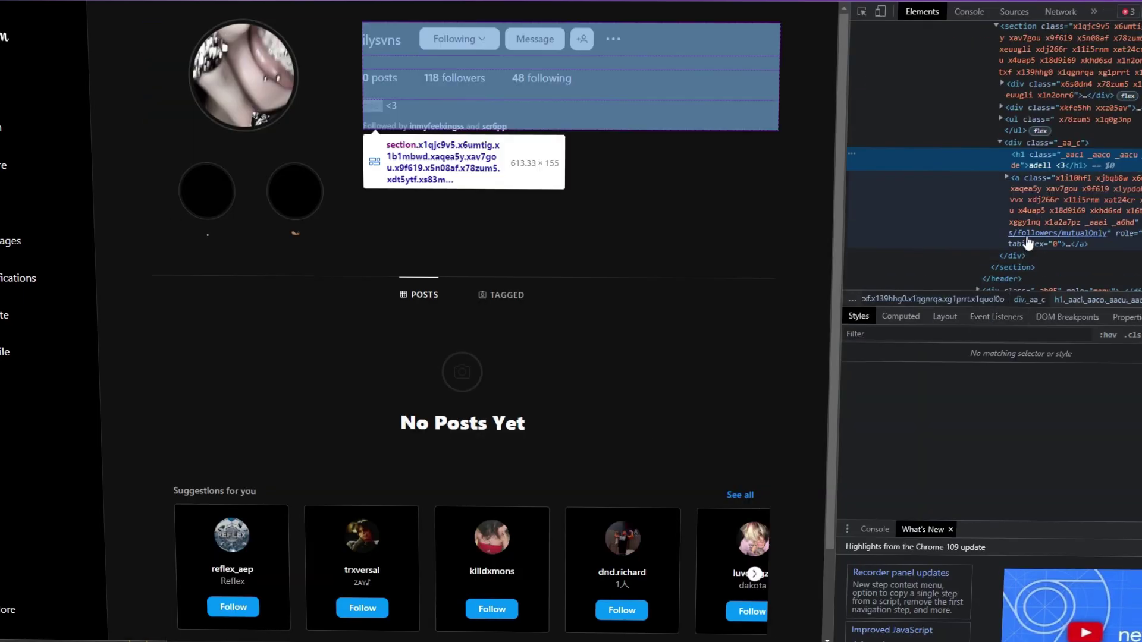
Replace the bio heading text with 'hades papi <3' and close DevTools
double_click(1037, 165)
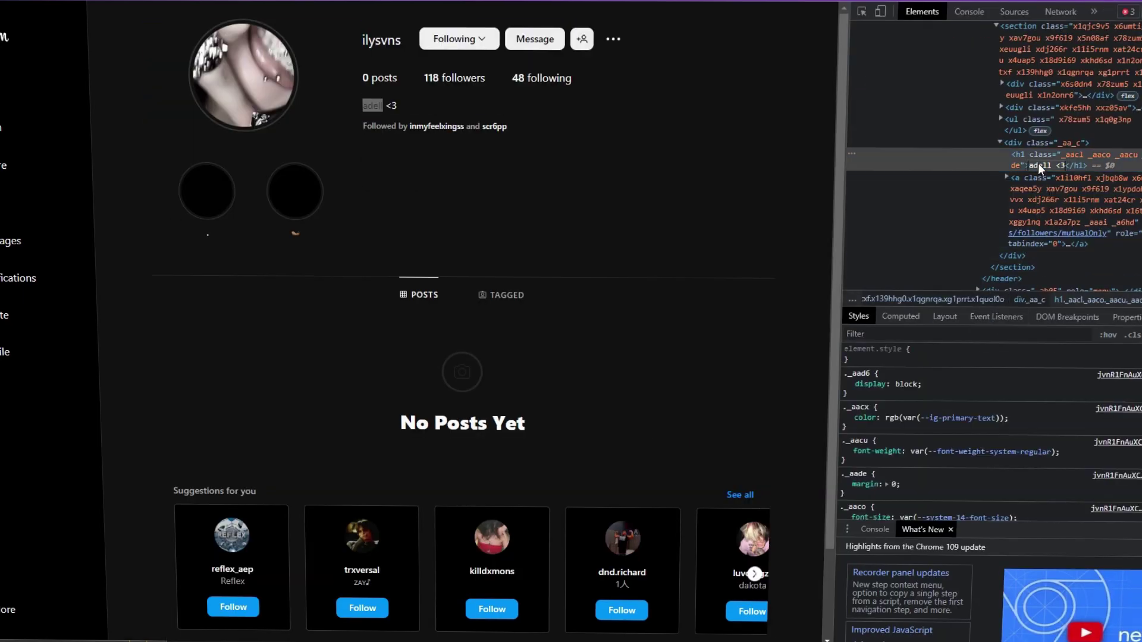
key("BackSpace")
key("BackSpace")
key("BackSpace")
key("BackSpace")
key("BackSpace")
type("hades papi")
key("Return")
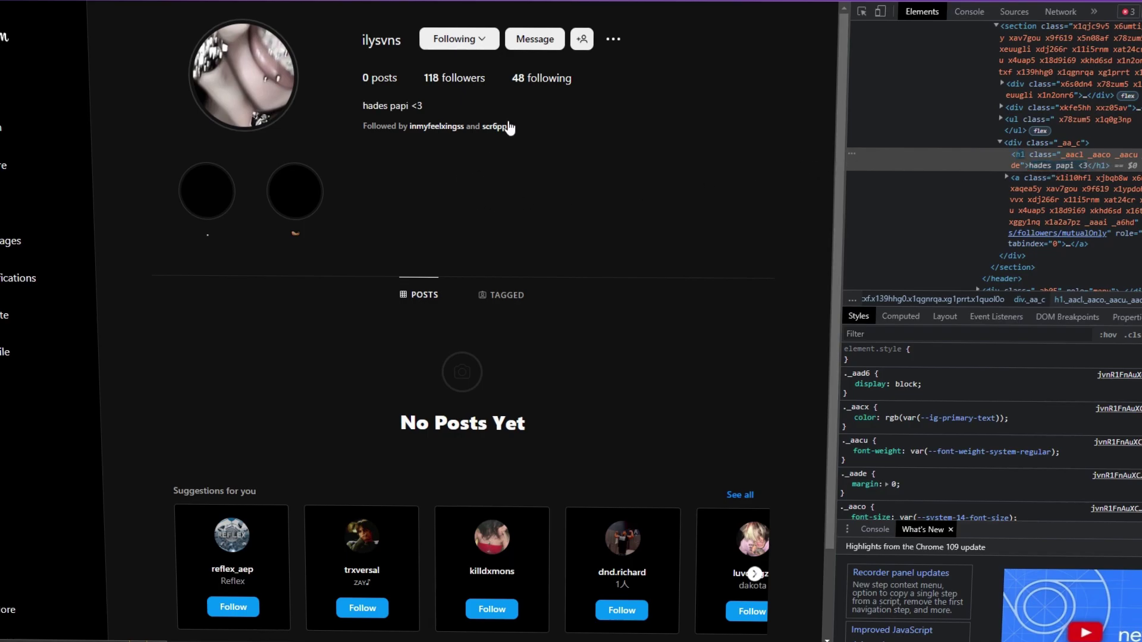
key("F12")
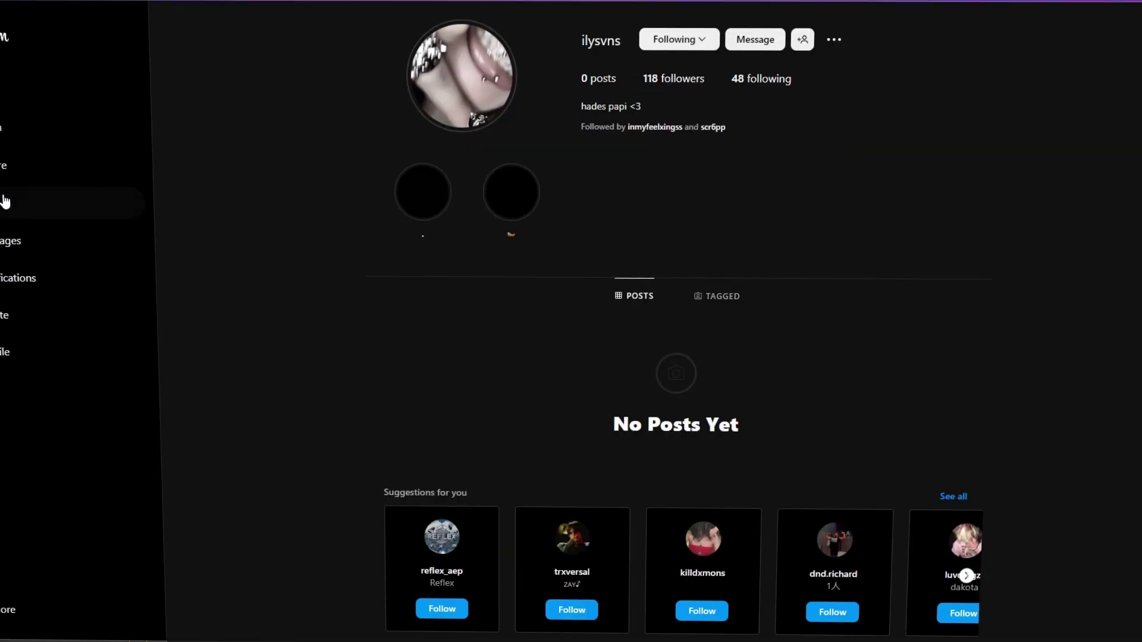
Go to your own profile and open one of your reels with its comments
double_click(580, 43)
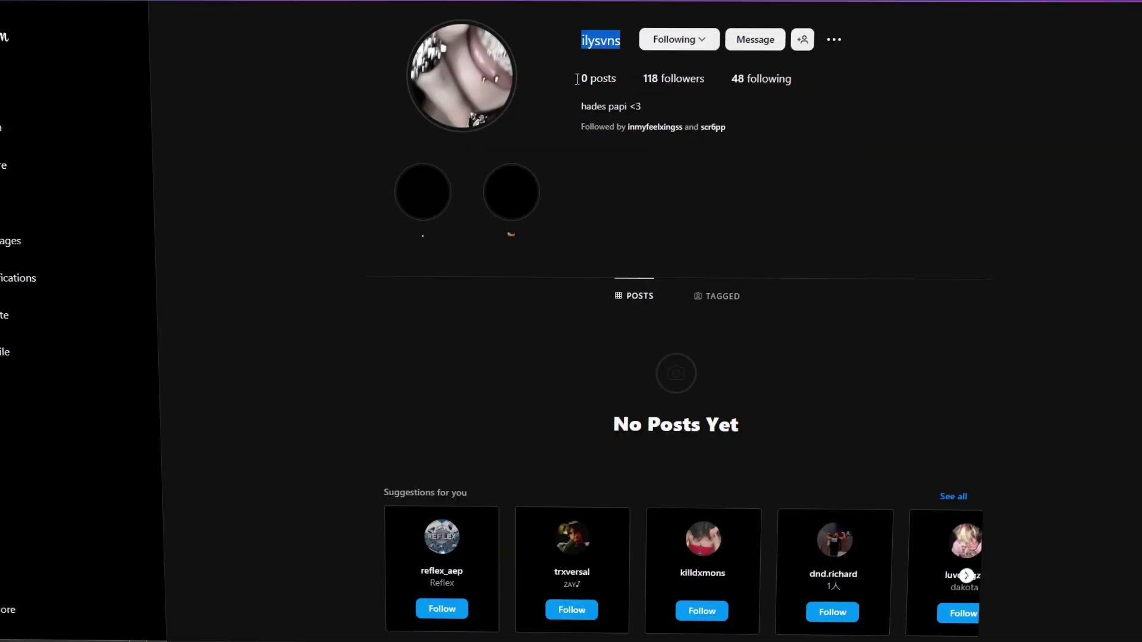
left_click(37, 356)
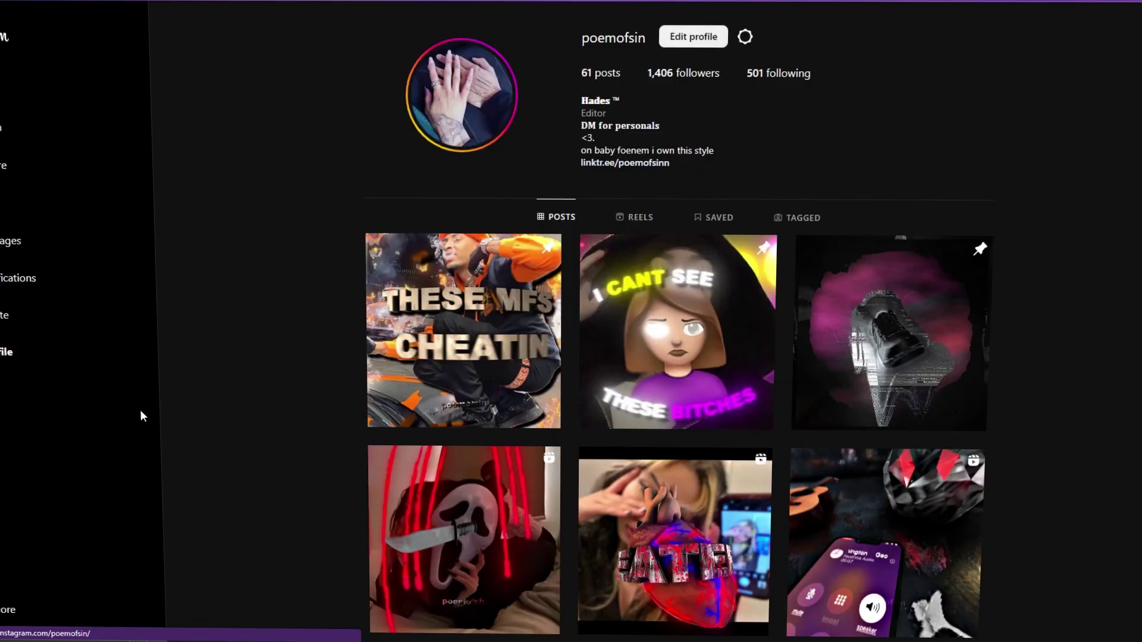
scroll(141, 409, "down", 3)
left_click(484, 369)
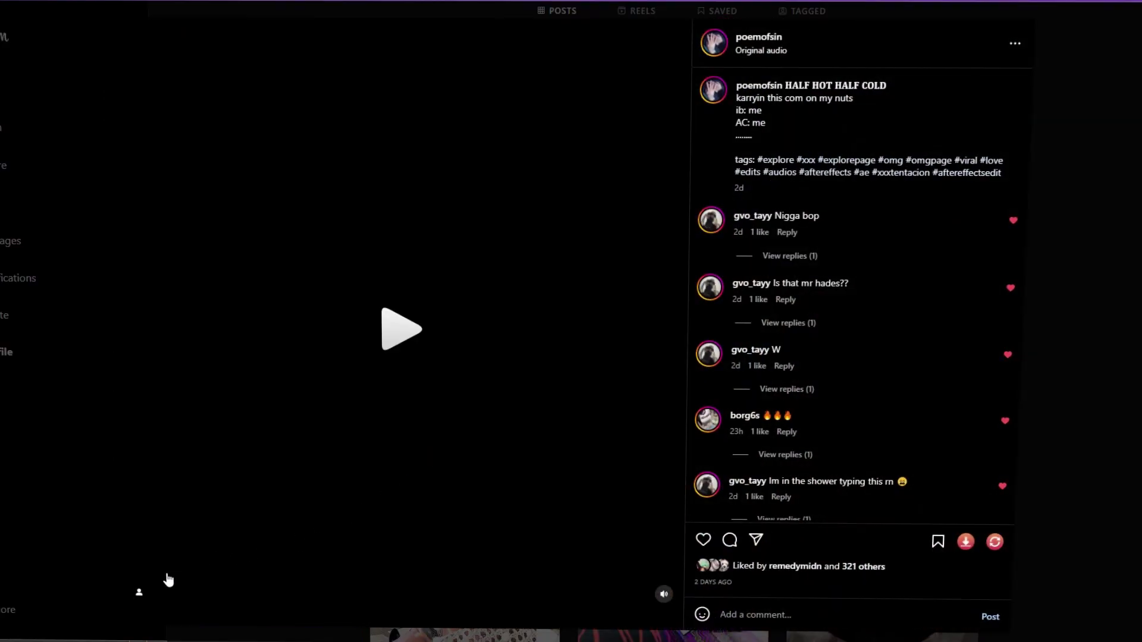
Visit an account tagged in the reel, then return to your own profile
left_click(139, 593)
scroll(530, 338, "down", 2)
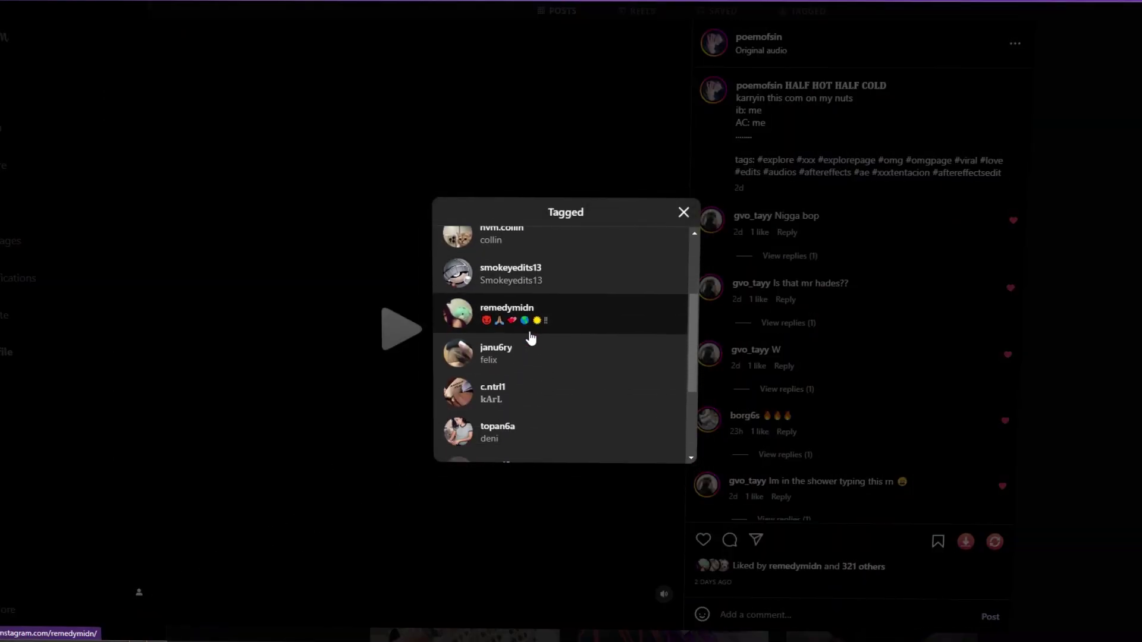
left_click(532, 330)
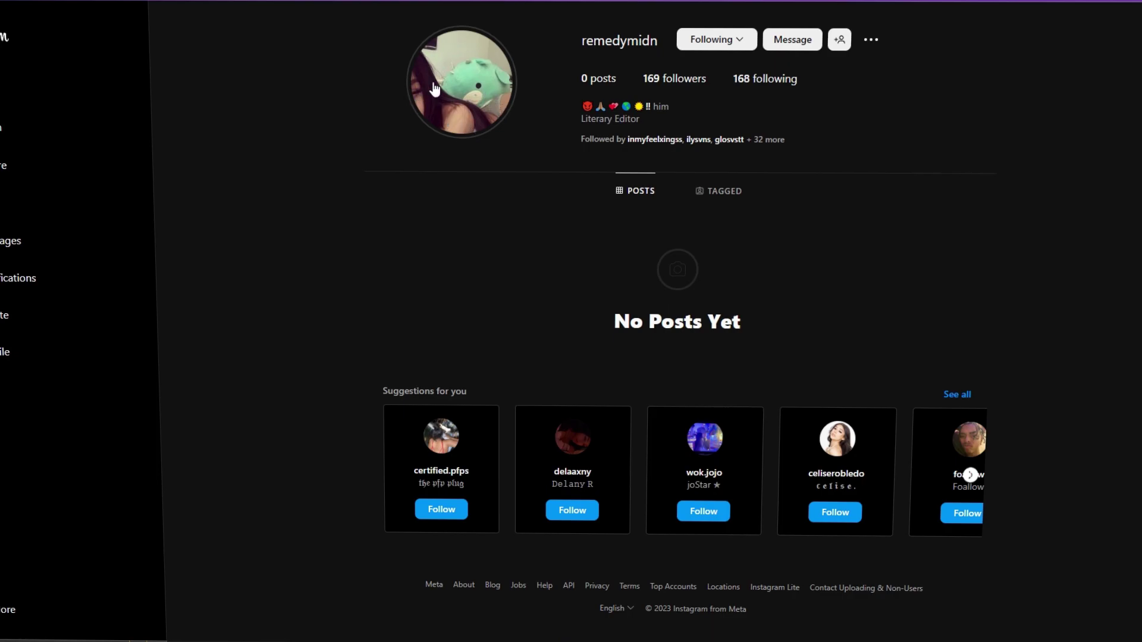
left_click(15, 360)
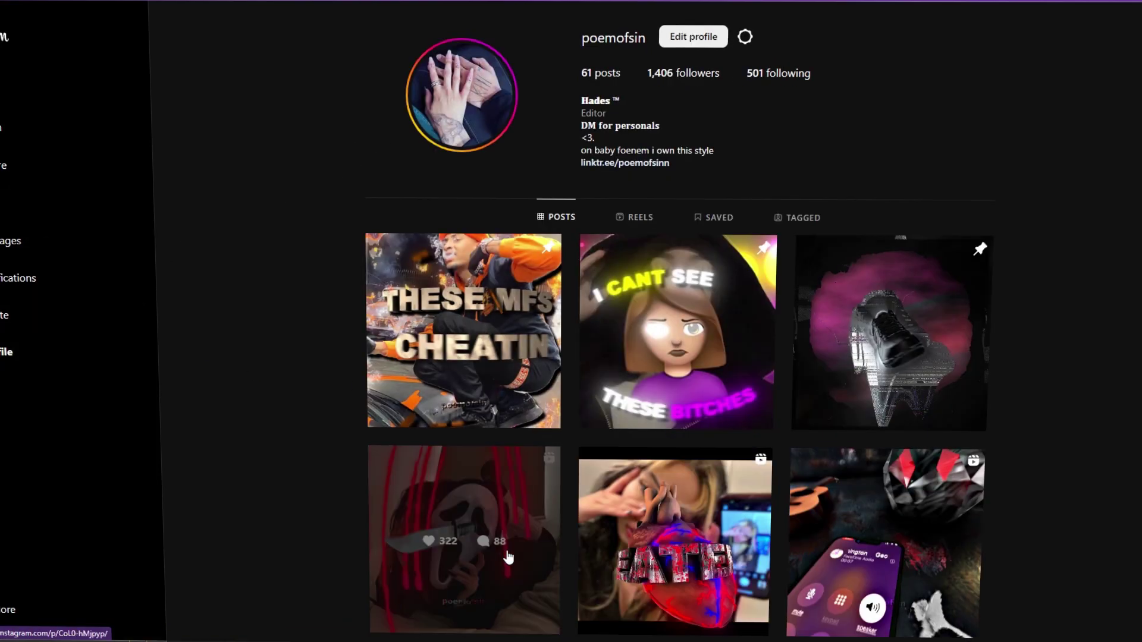
left_click(475, 553)
left_click(143, 598)
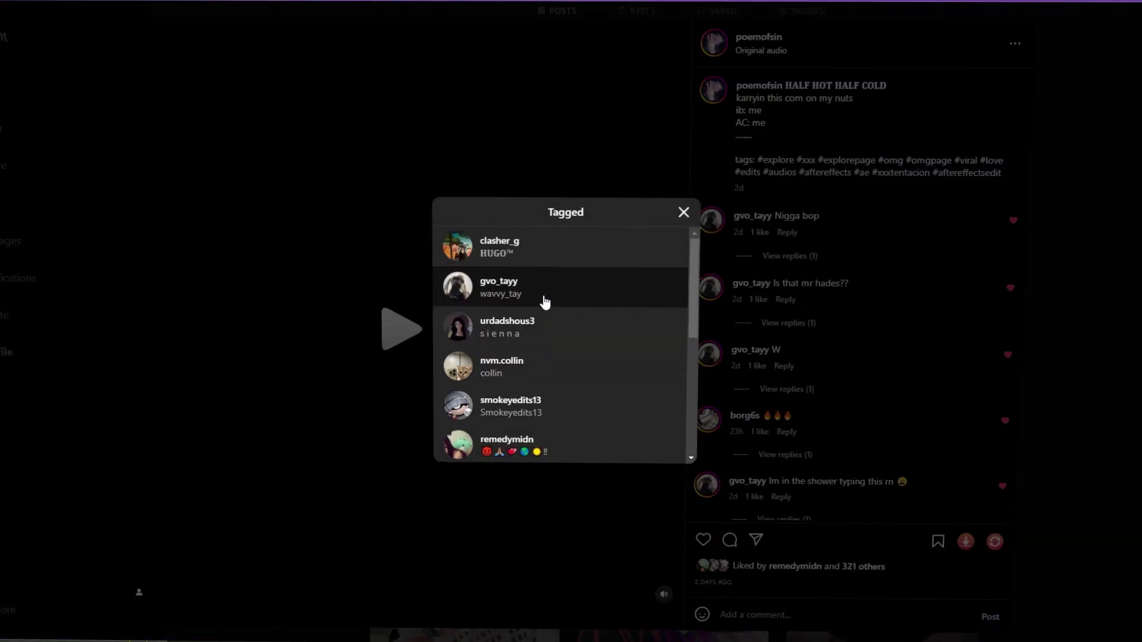
left_click(559, 366)
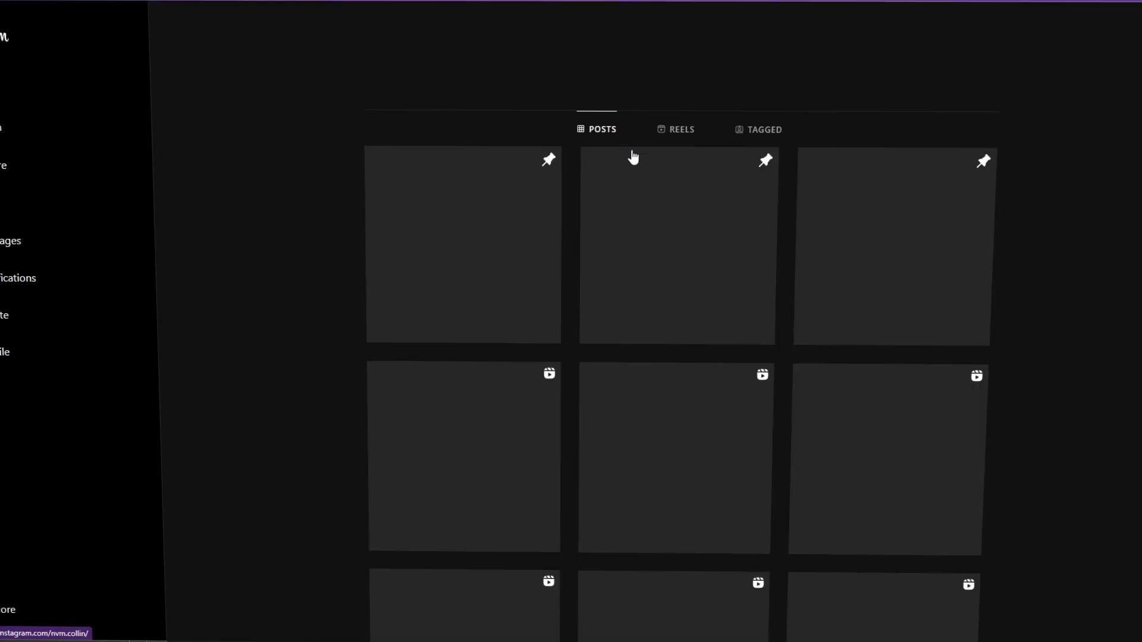
scroll(484, 349, "down", 6)
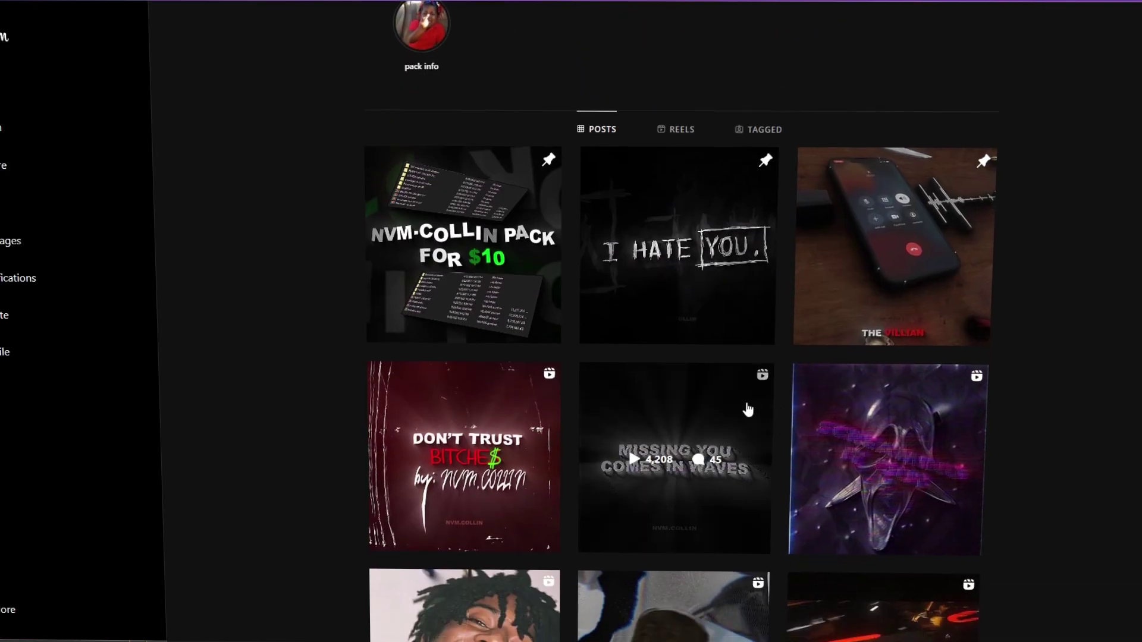
left_click(485, 349)
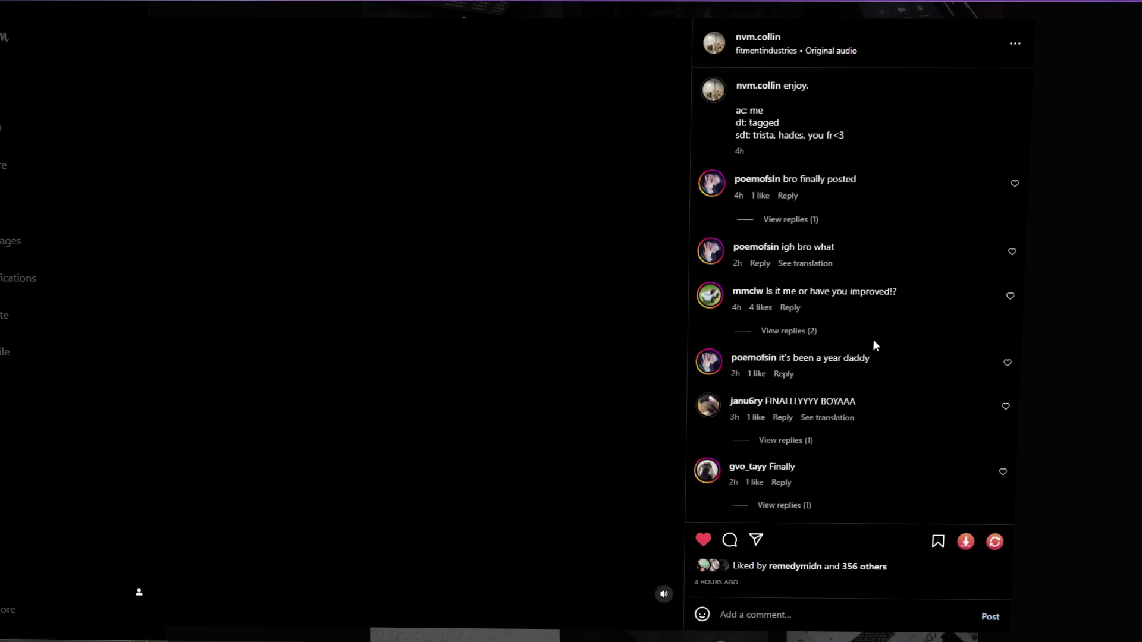
triple_click(947, 296)
left_click(32, 379)
left_click(17, 351)
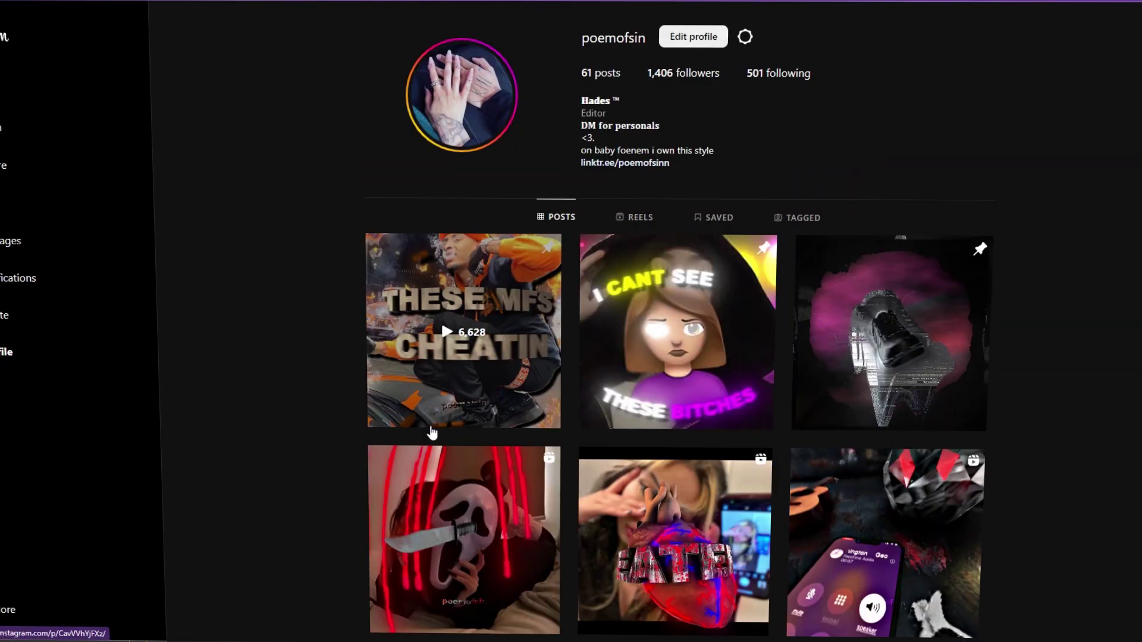
scroll(419, 433, "down", 5)
scroll(418, 433, "up", 4)
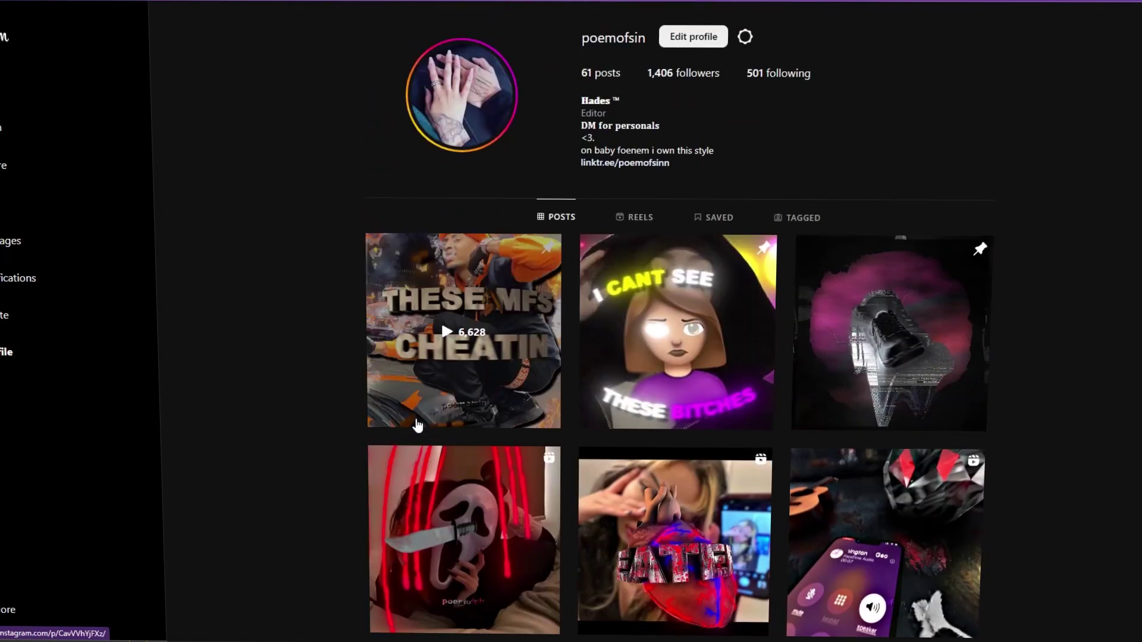